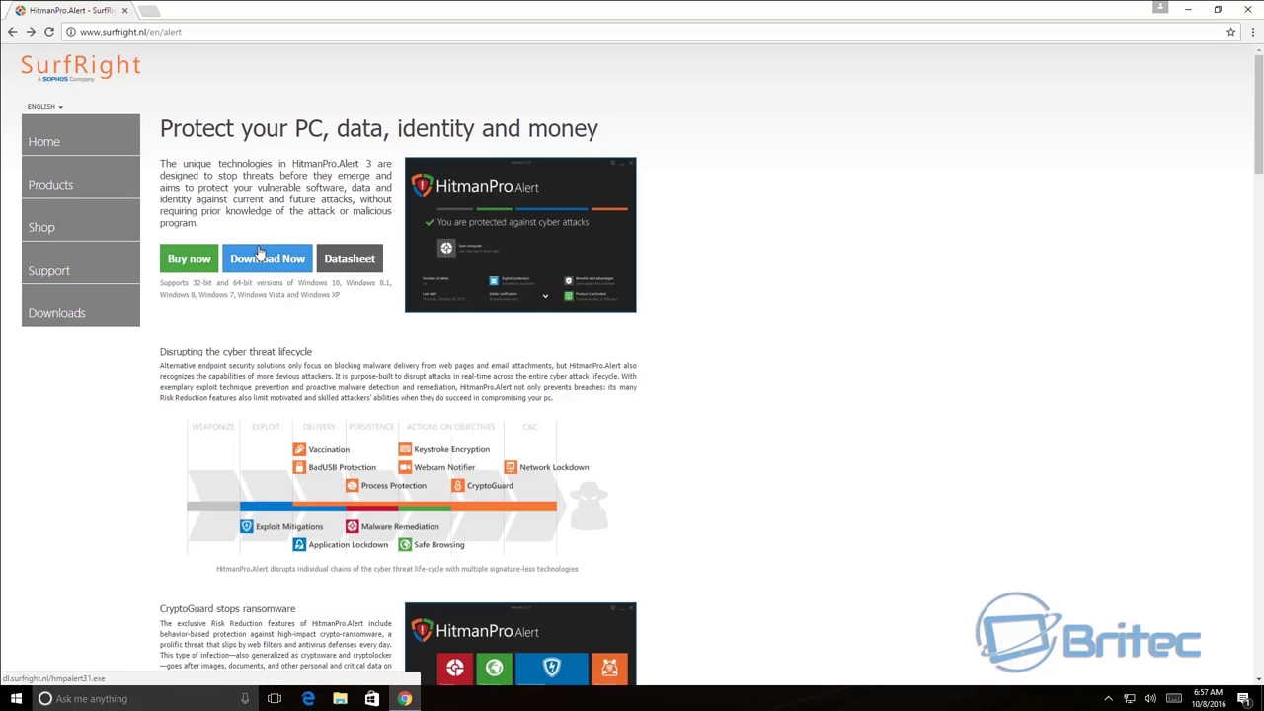
- Review the HitmanPro.Alert product page, covering the CryptoGuard section, the MRG Effitas test and the feature comparison table, and close the browser
scroll(260, 255, down, 2)
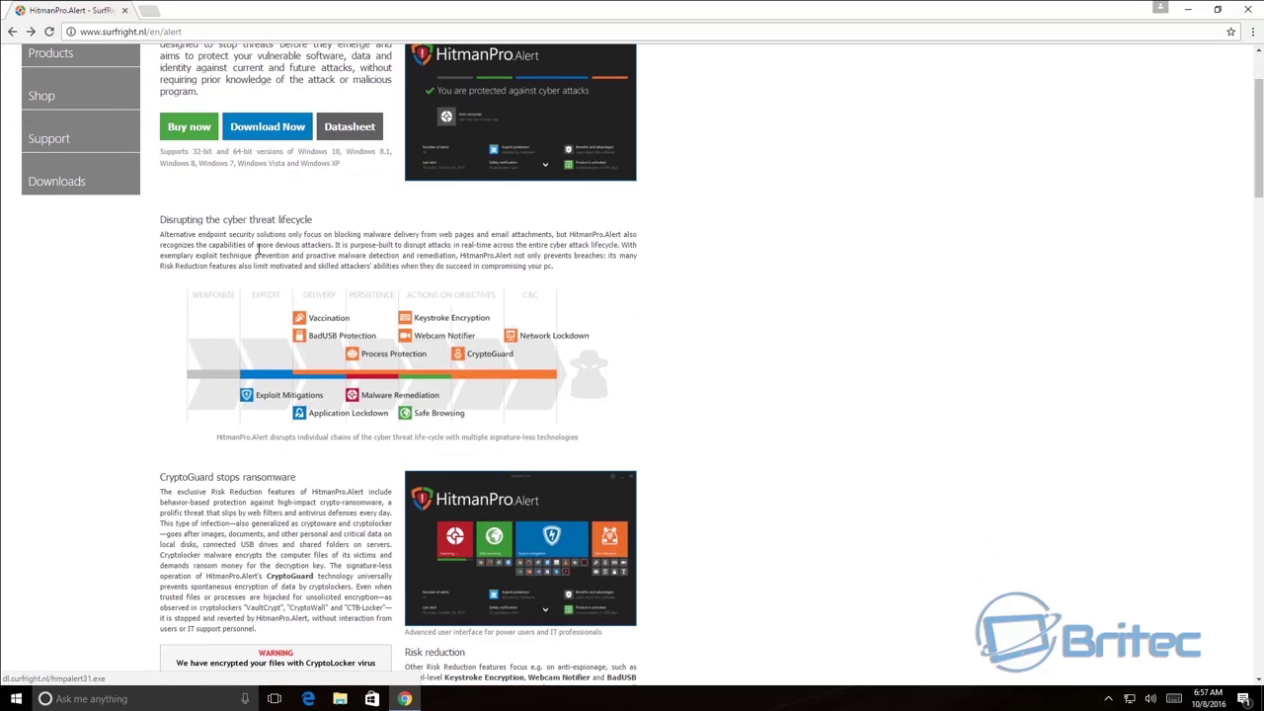
scroll(276, 266, down, 1)
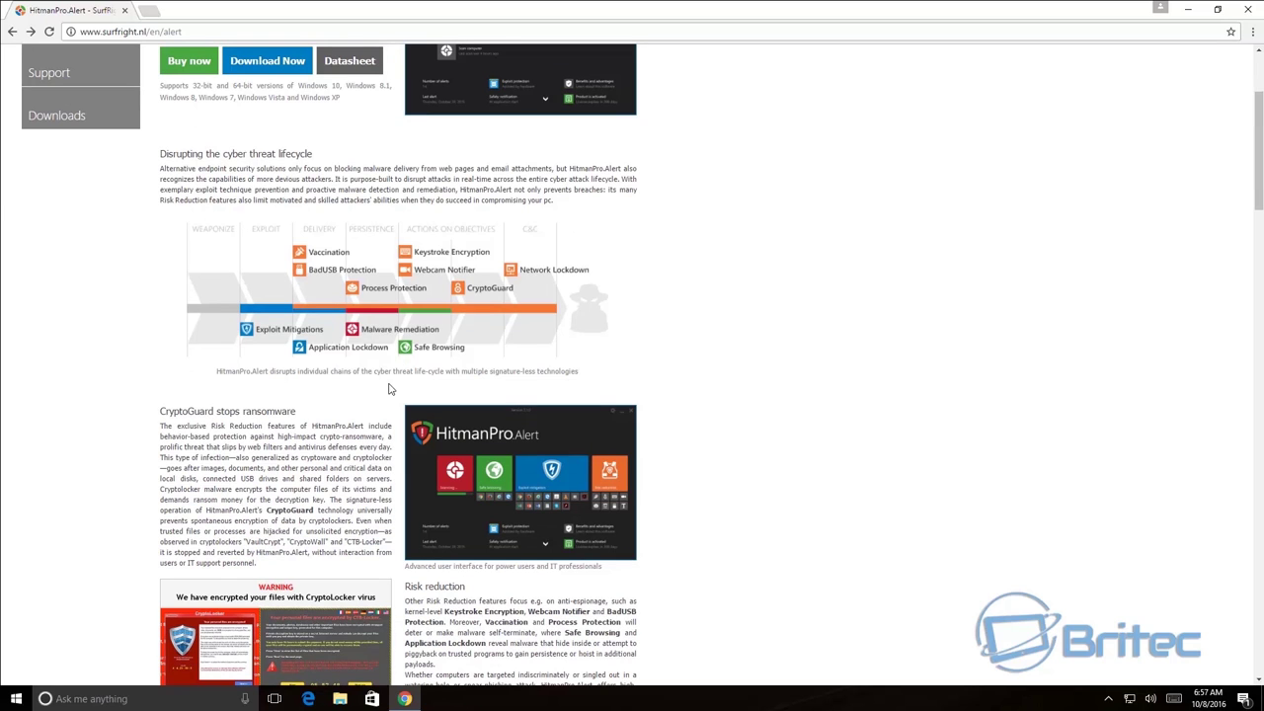
scroll(403, 383, down, 2)
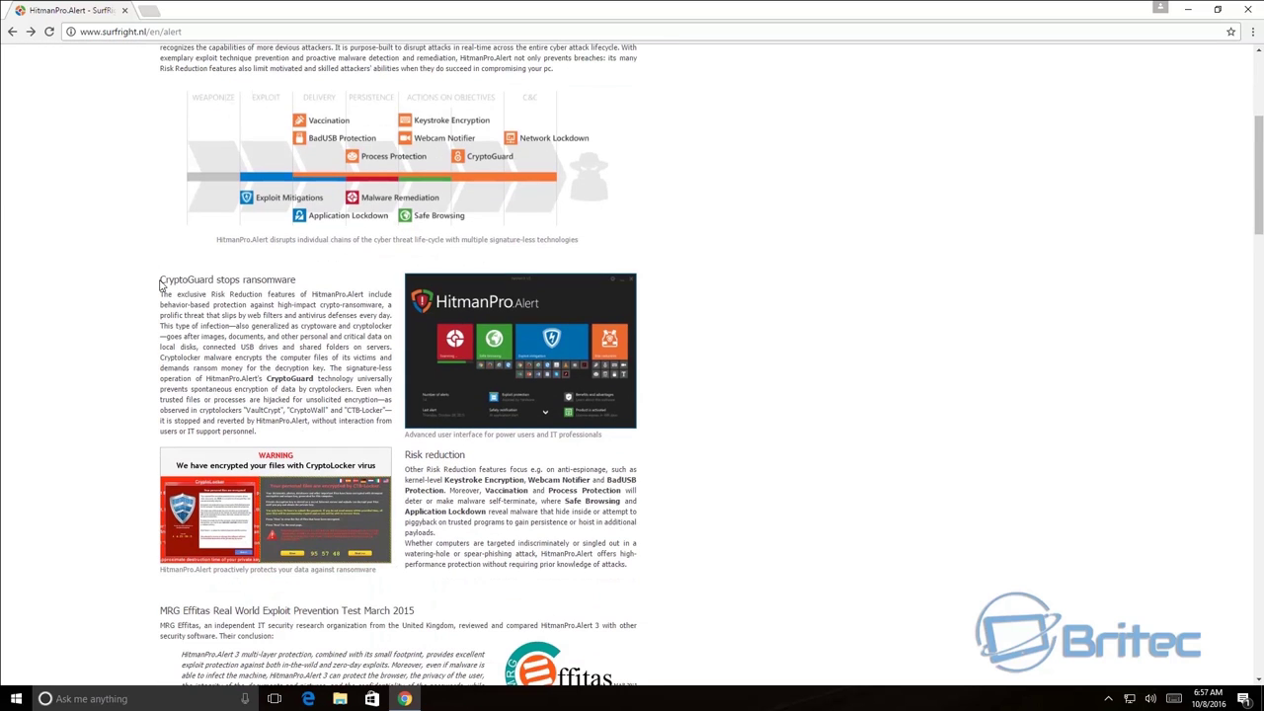
drag(160, 279, 318, 281)
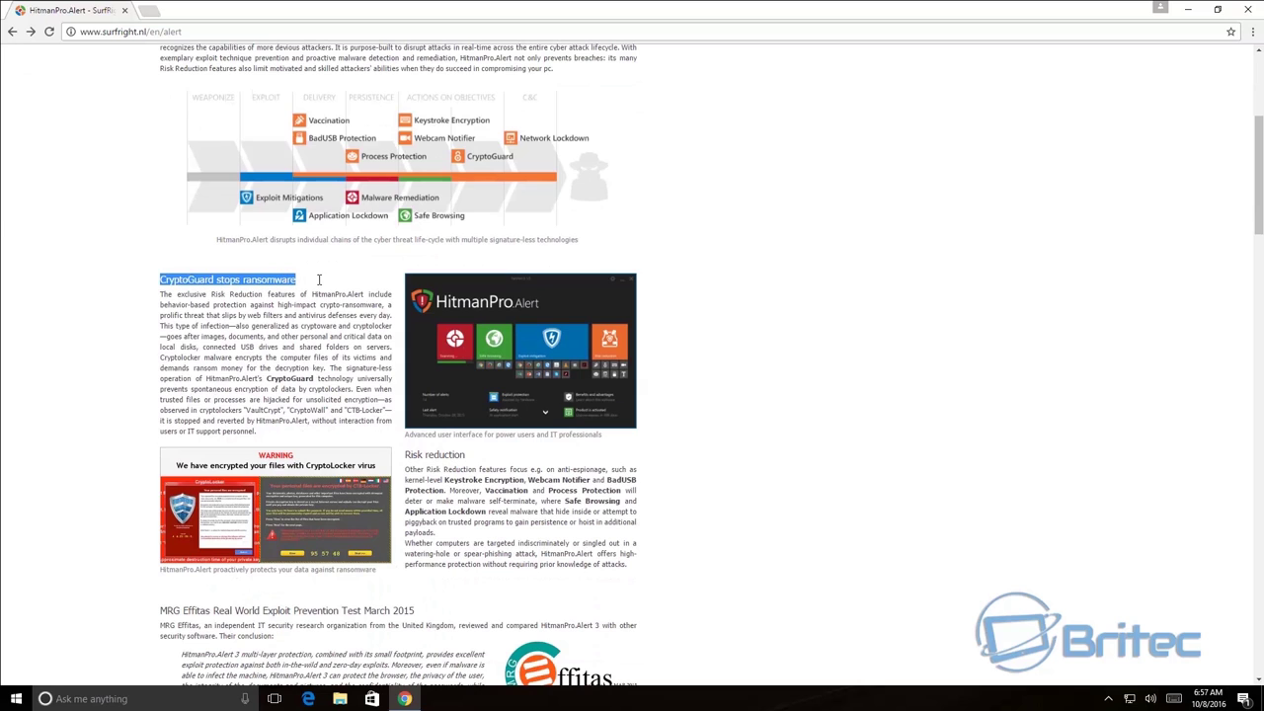
click(294, 342)
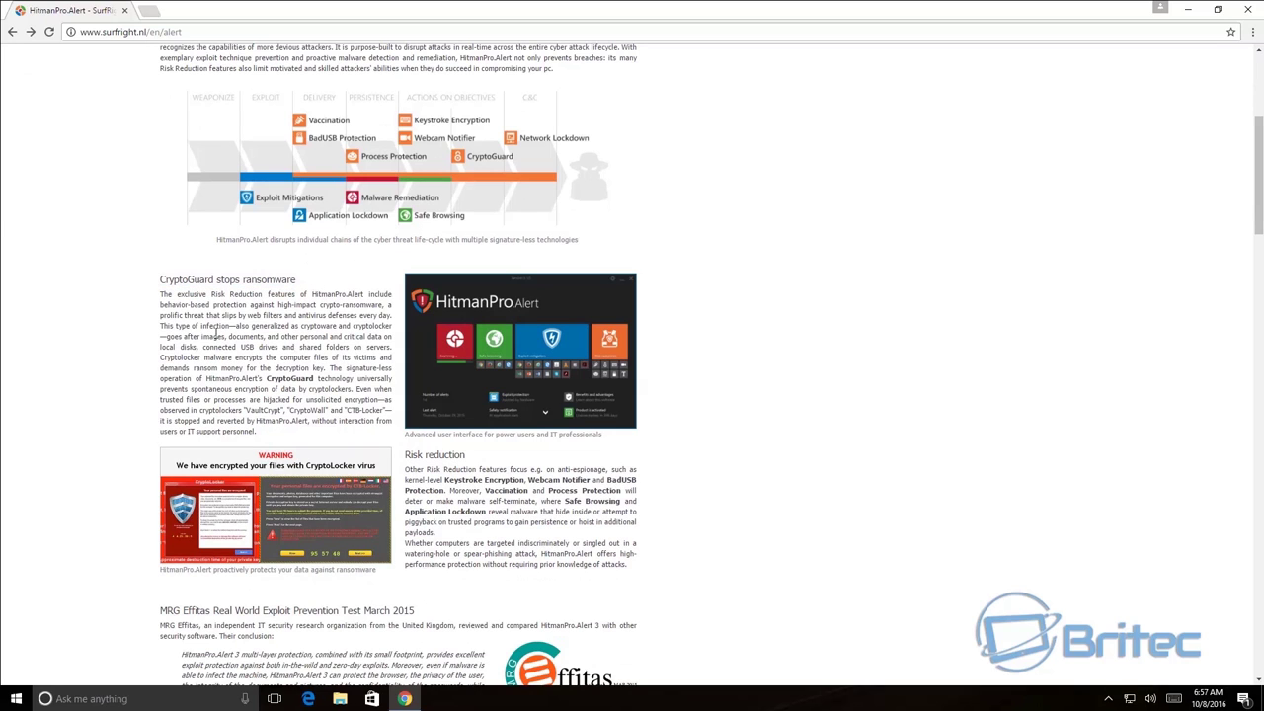
scroll(261, 356, down, 2)
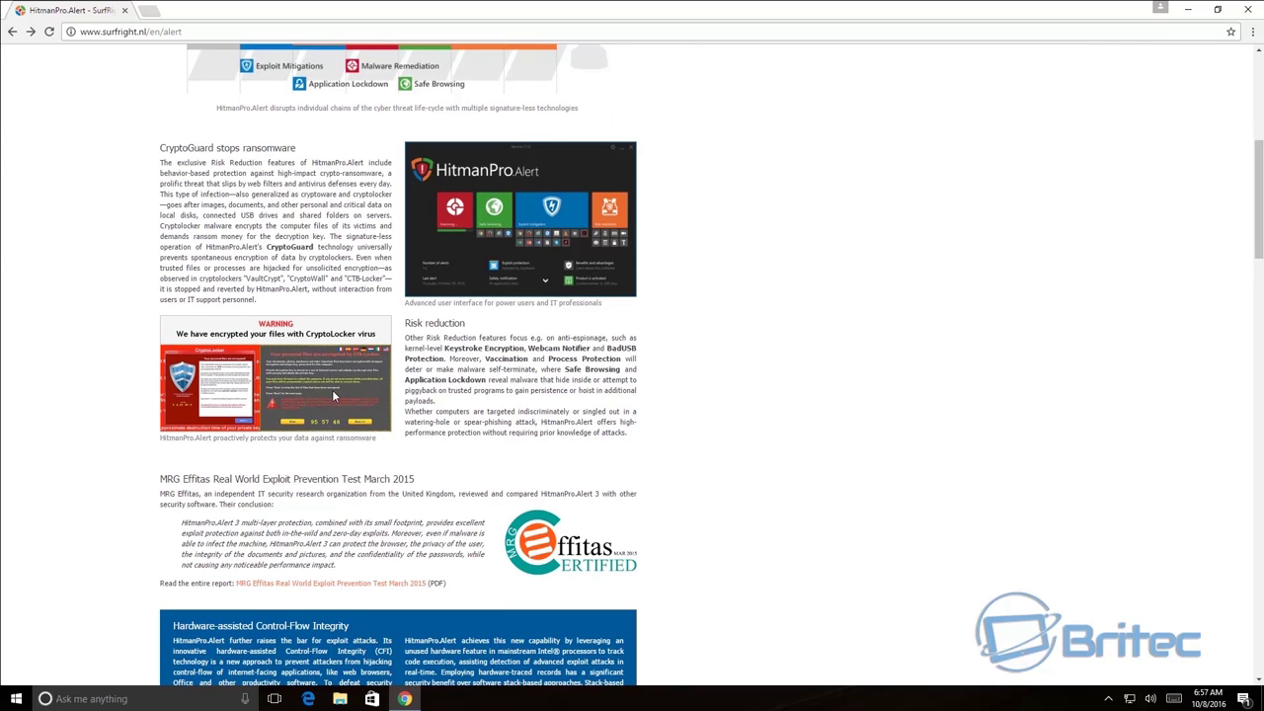
scroll(346, 366, down, 2)
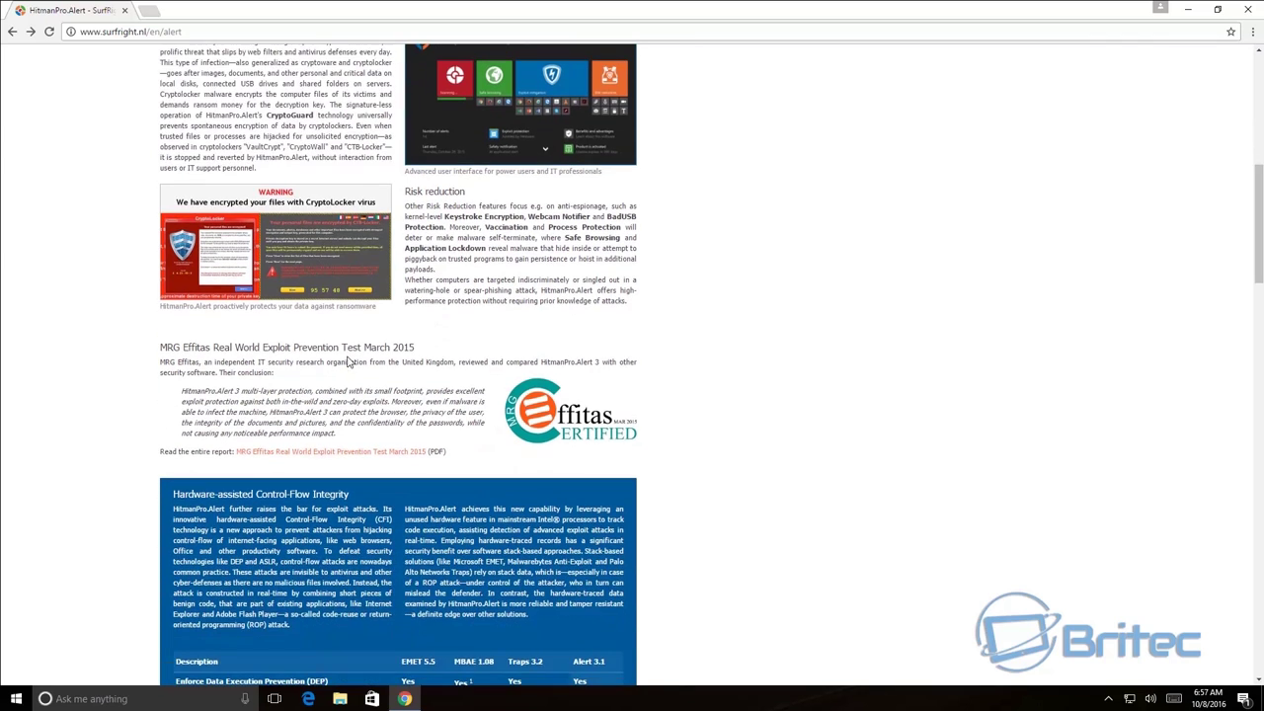
scroll(348, 362, down, 10)
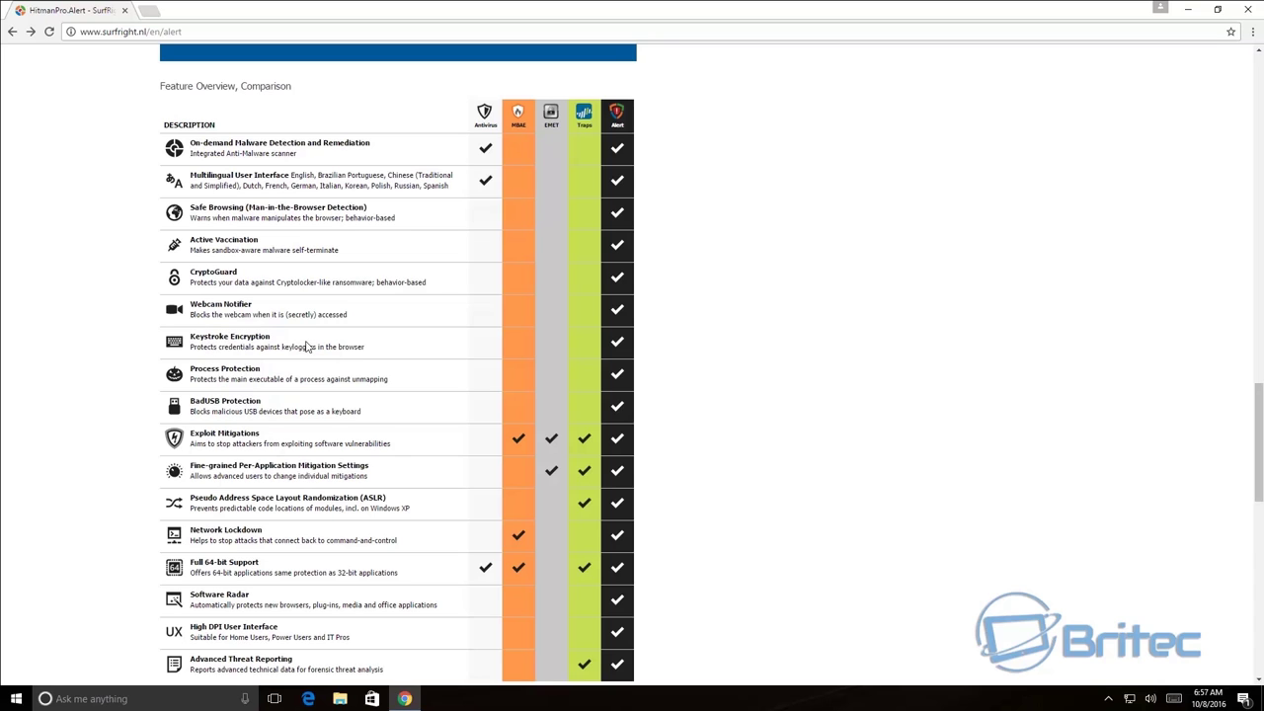
scroll(391, 432, down, 1)
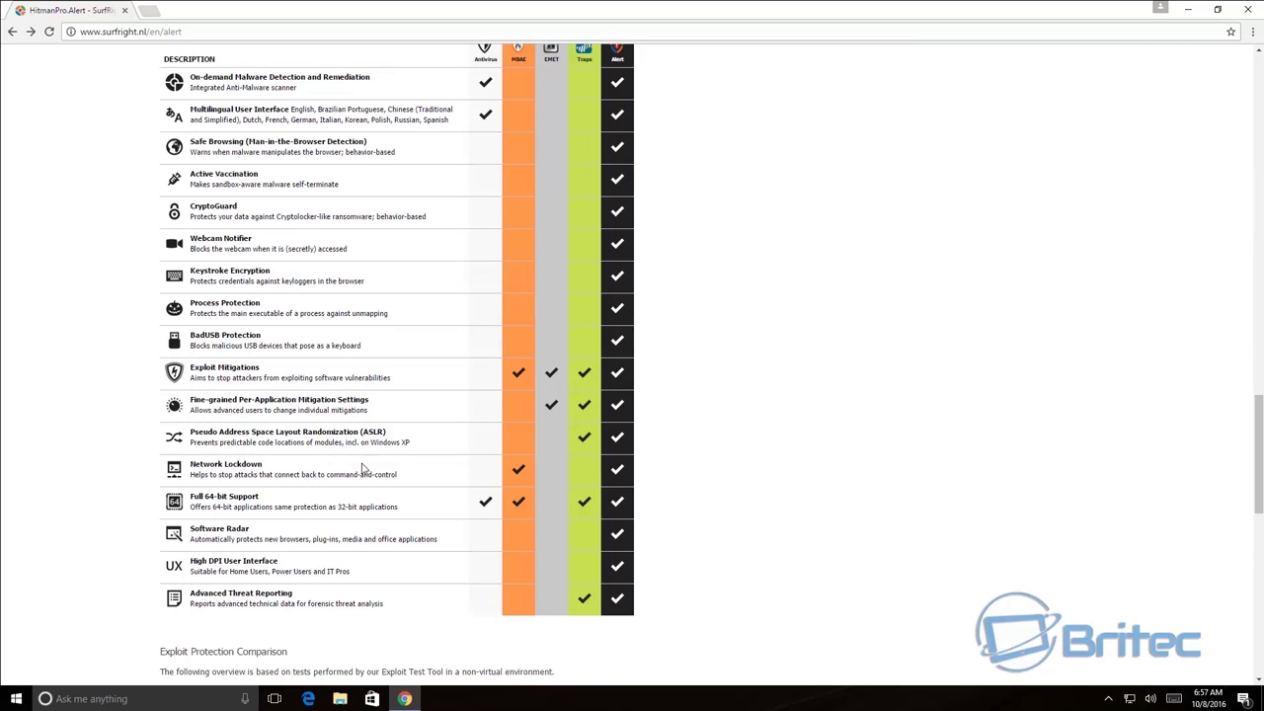
click(1247, 9)
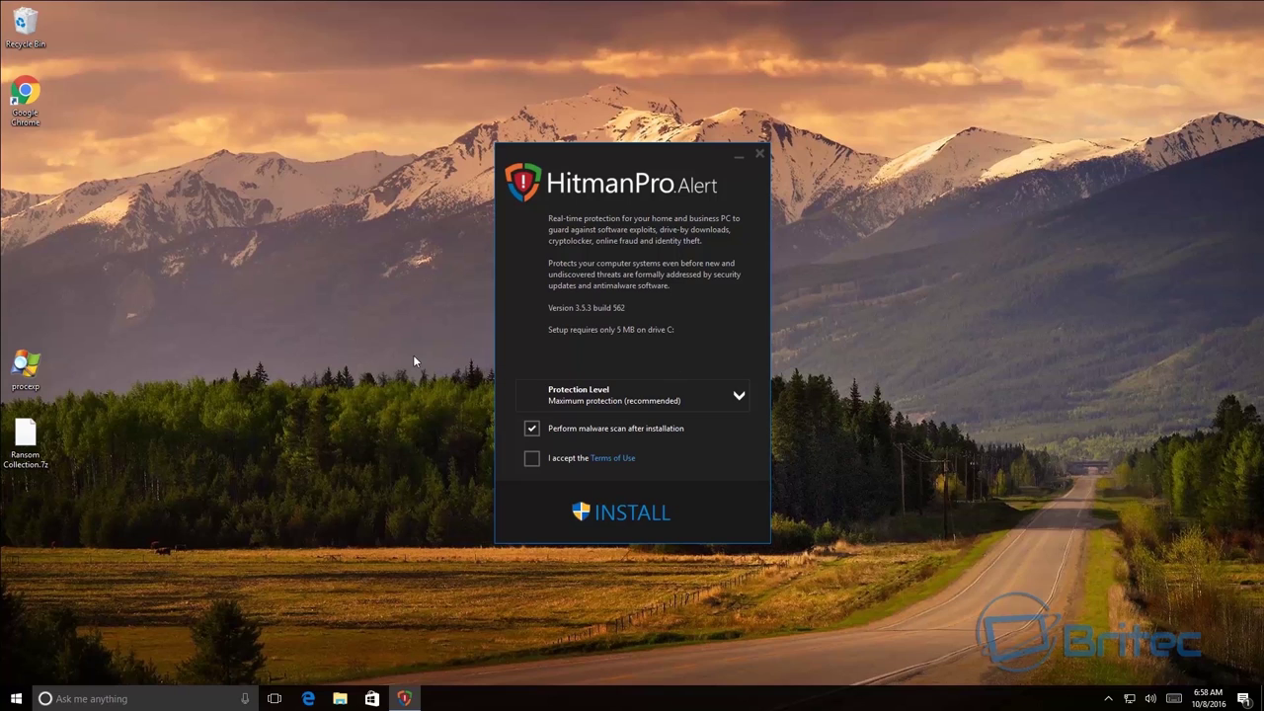
- Install HitmanPro.Alert with Maximum protection (recommended) and a malware scan after installation, accepting the Terms of Use and the elevation request
click(617, 398)
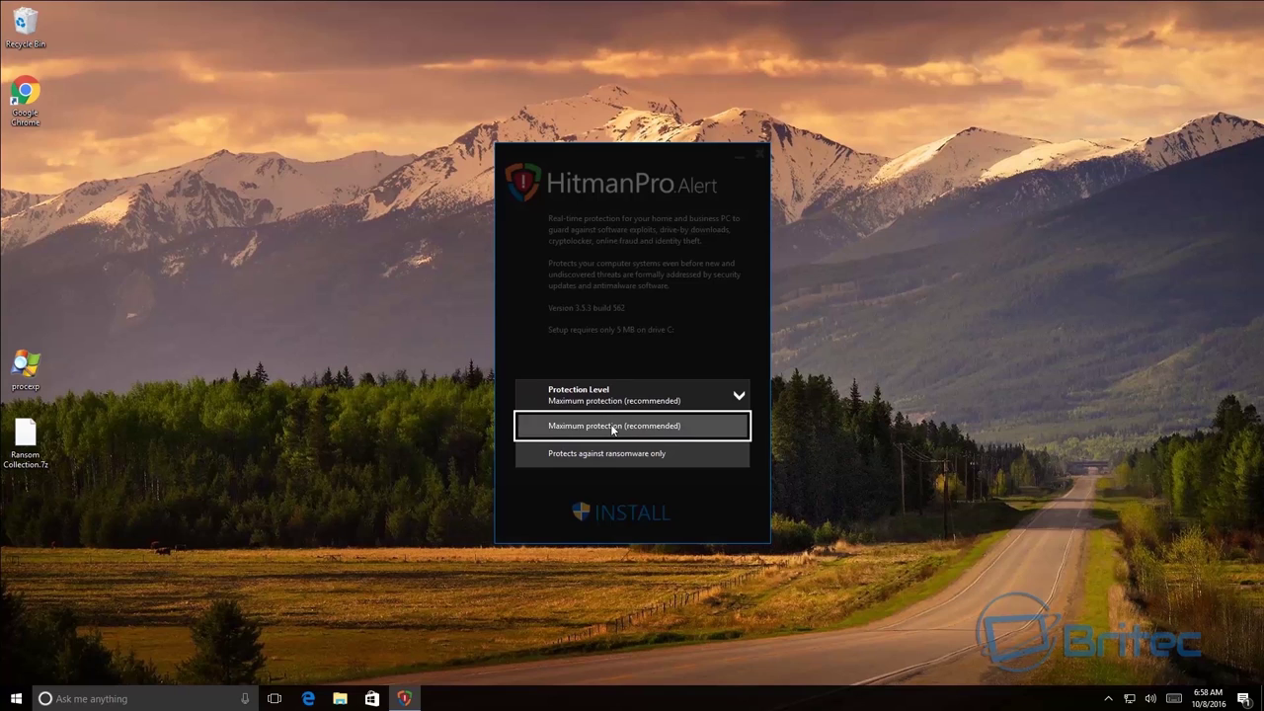
click(618, 426)
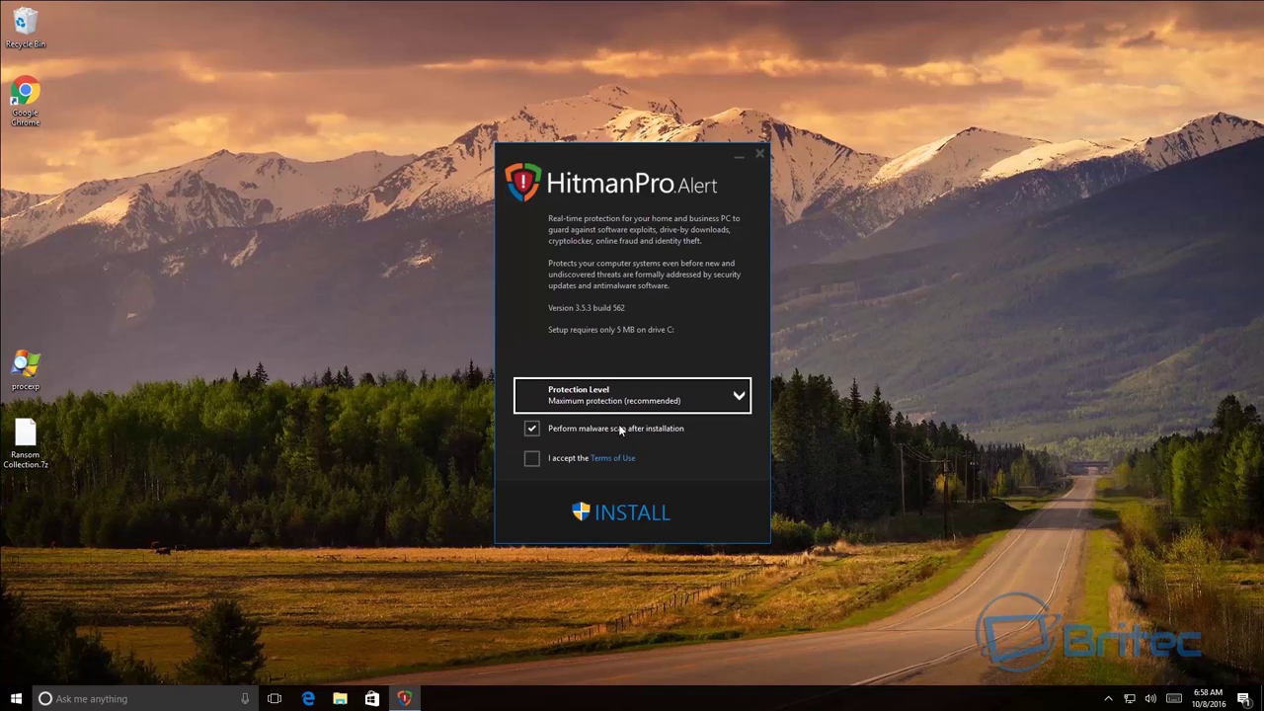
click(532, 459)
click(628, 507)
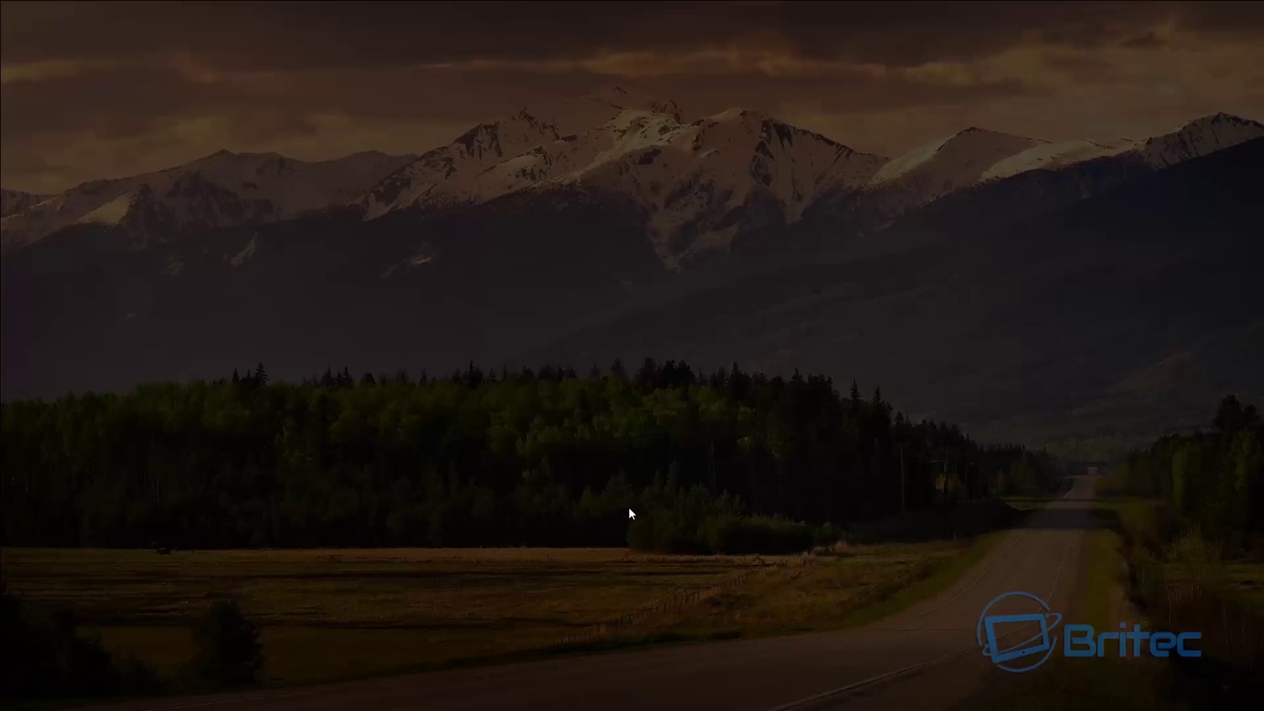
click(559, 442)
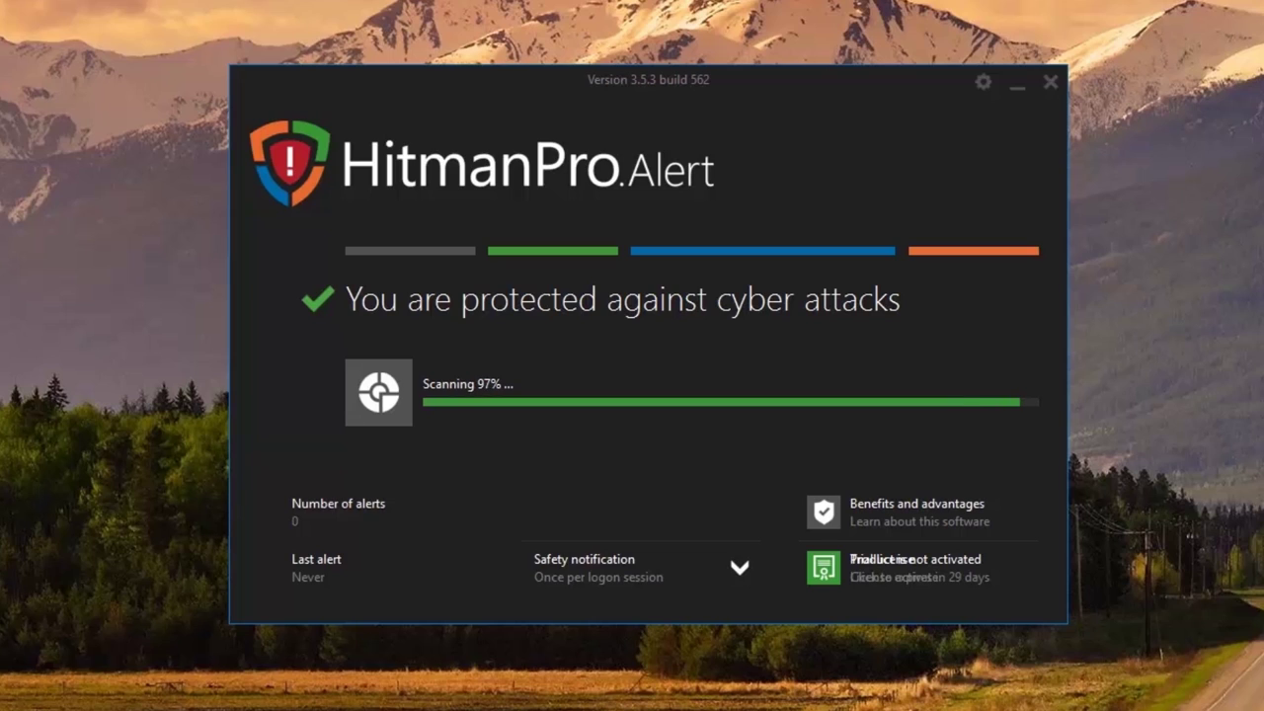
- Check the Windows Defender protection settings under Update & security in Windows Settings, and close Settings
key(super)
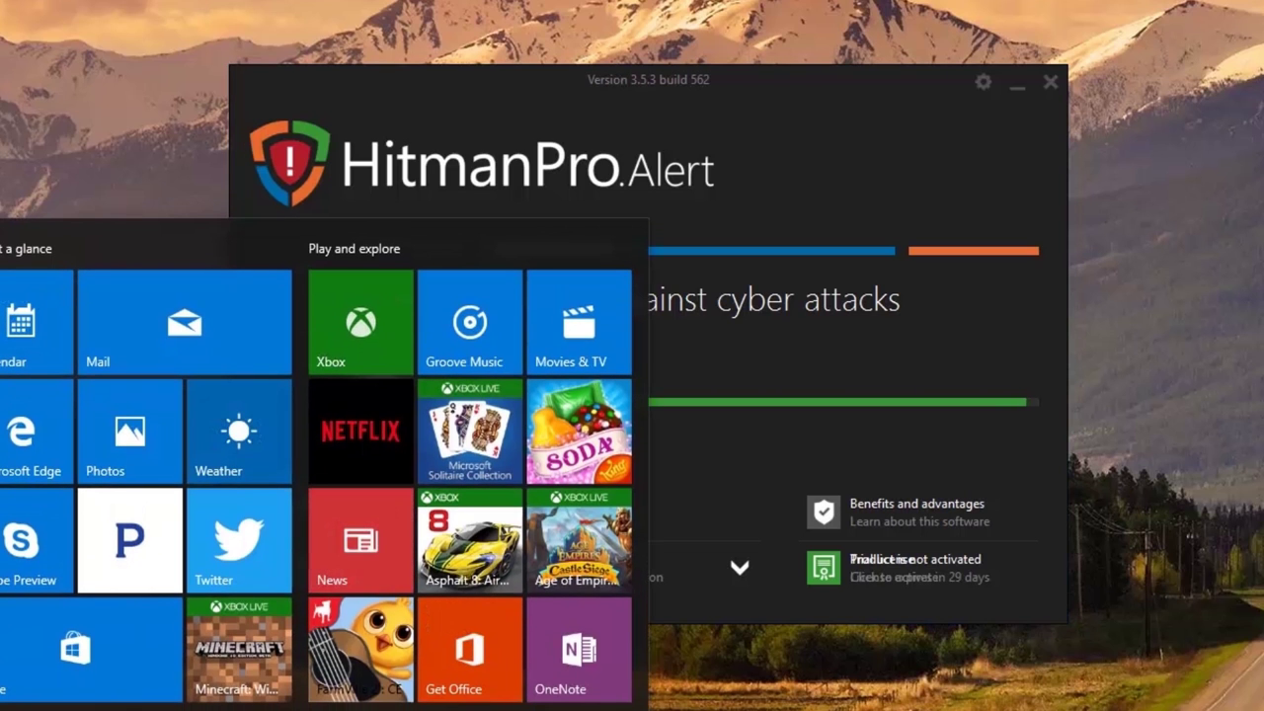
key(super+i)
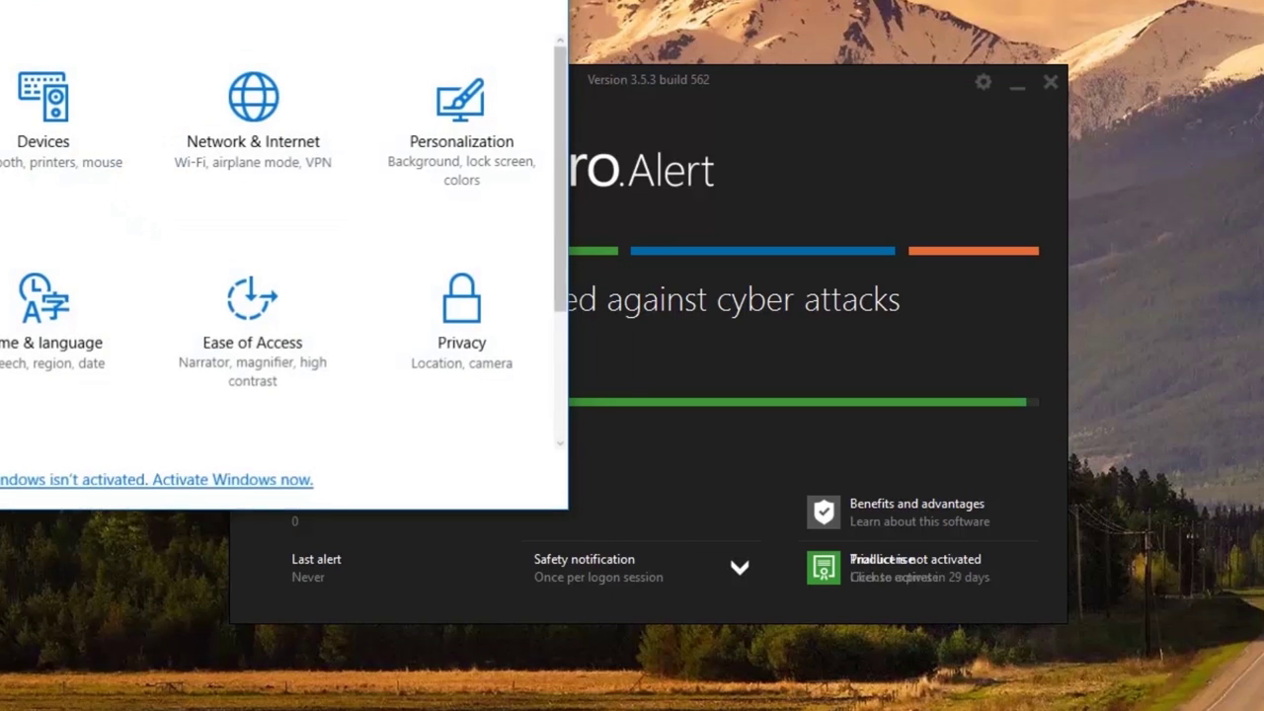
drag(180, 0, 661, 37)
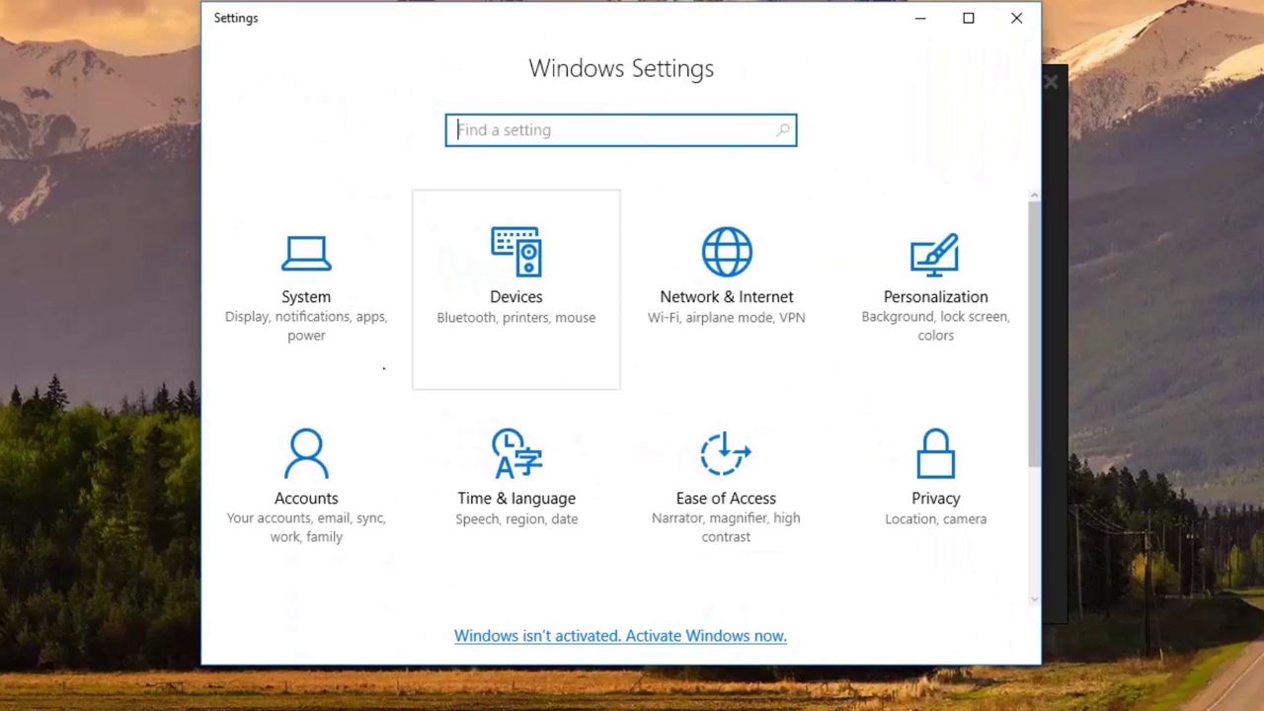
scroll(308, 472, down, 2)
click(306, 501)
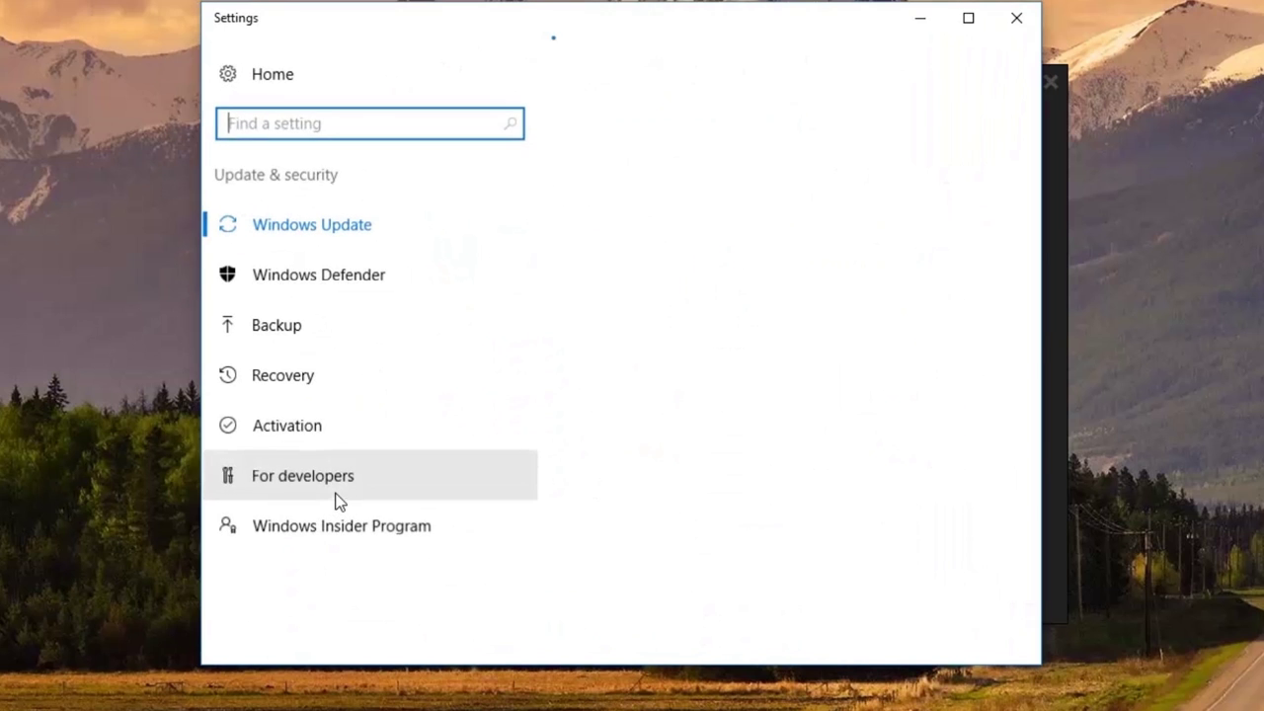
click(325, 292)
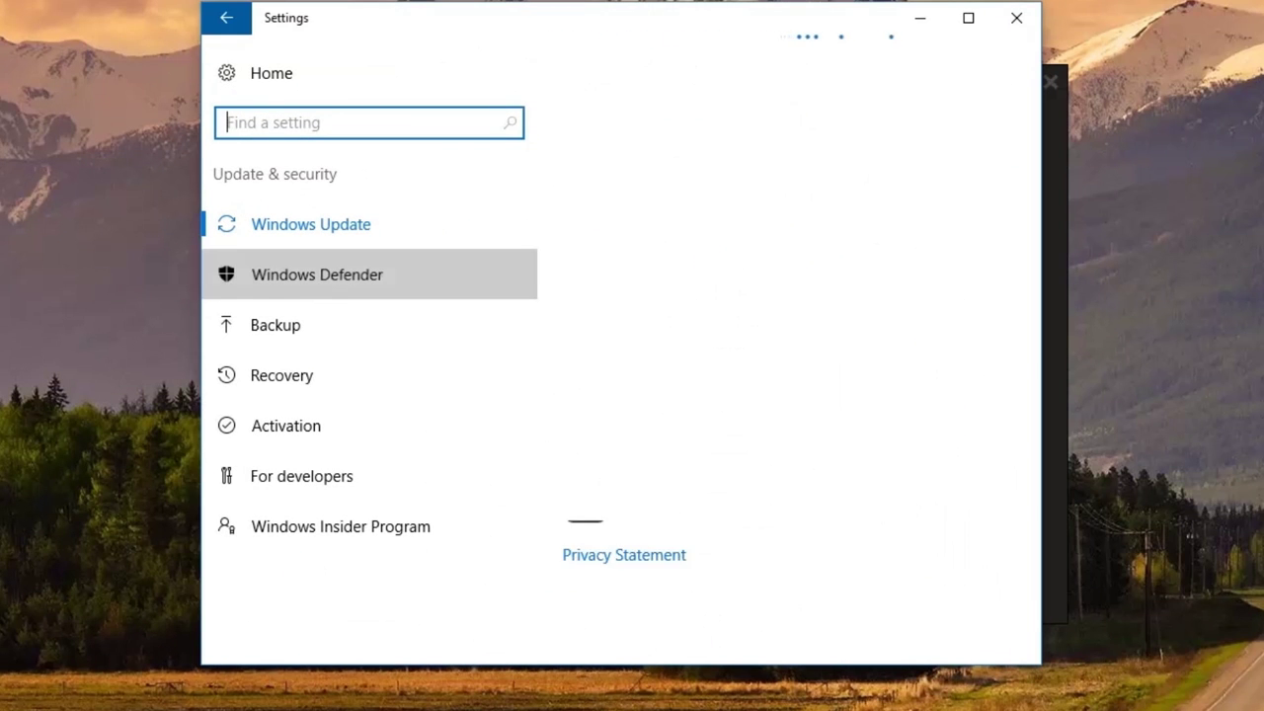
scroll(809, 415, down, 5)
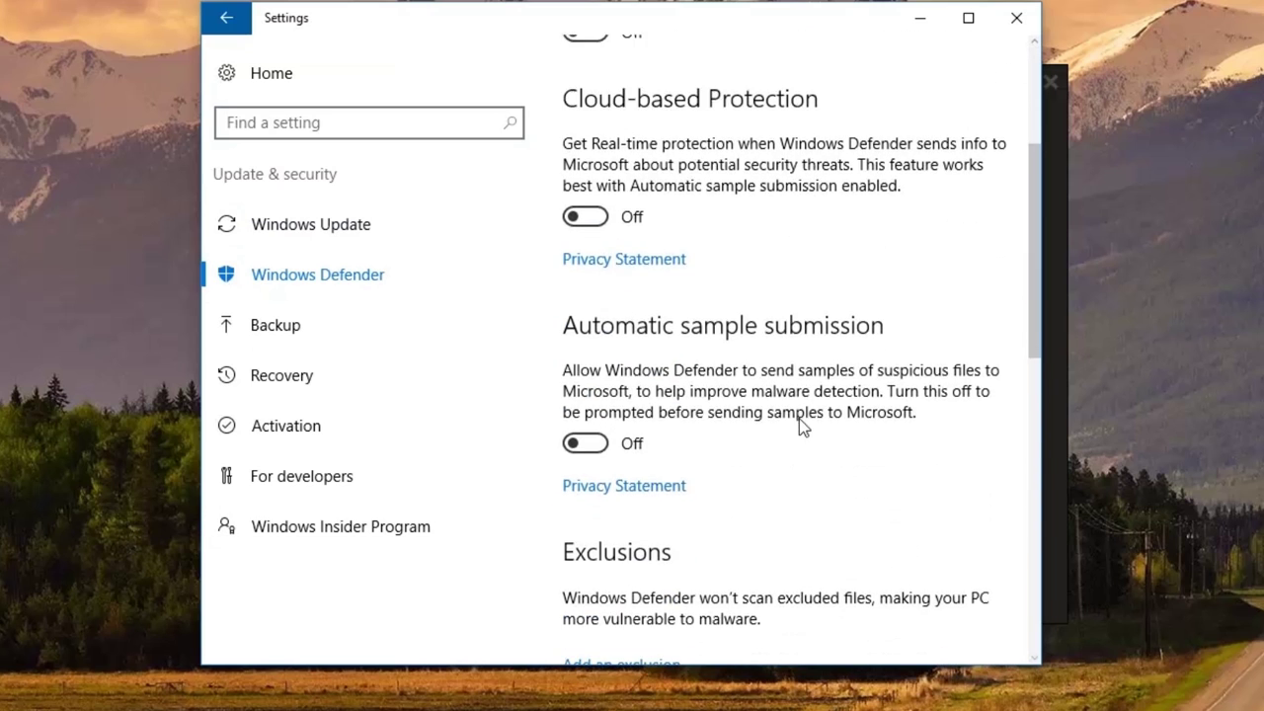
scroll(801, 423, down, 3)
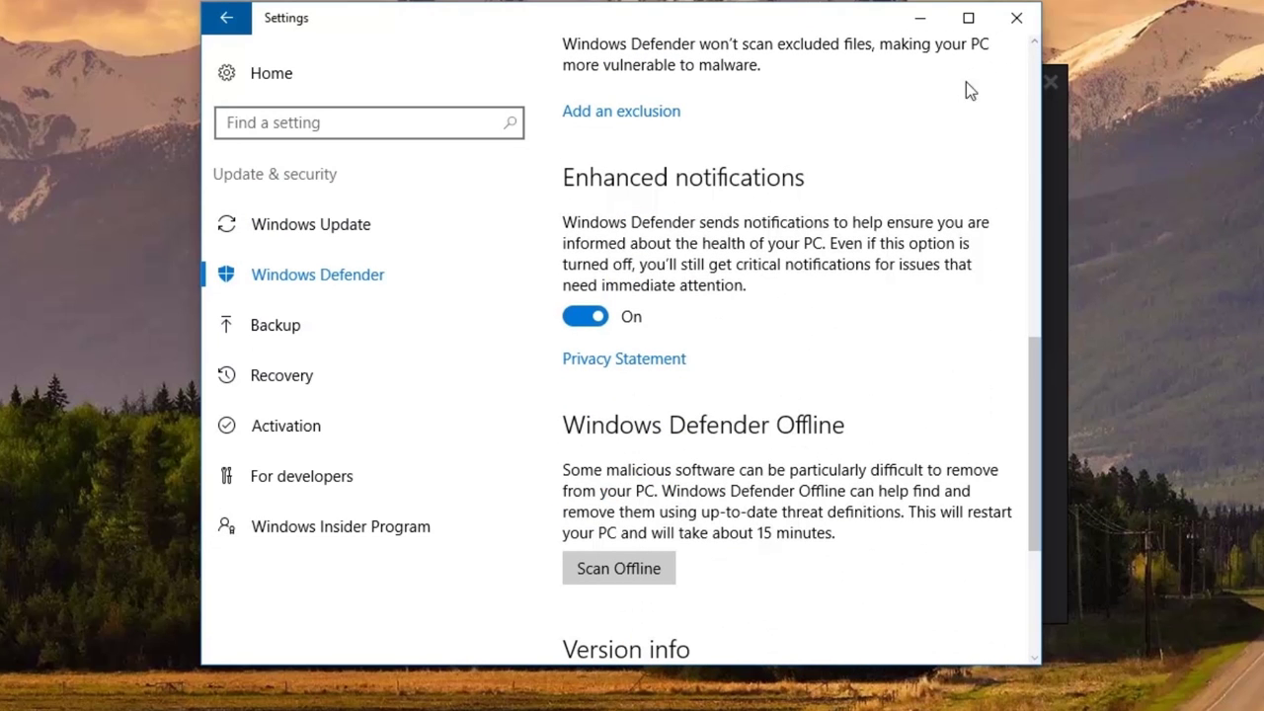
click(1016, 22)
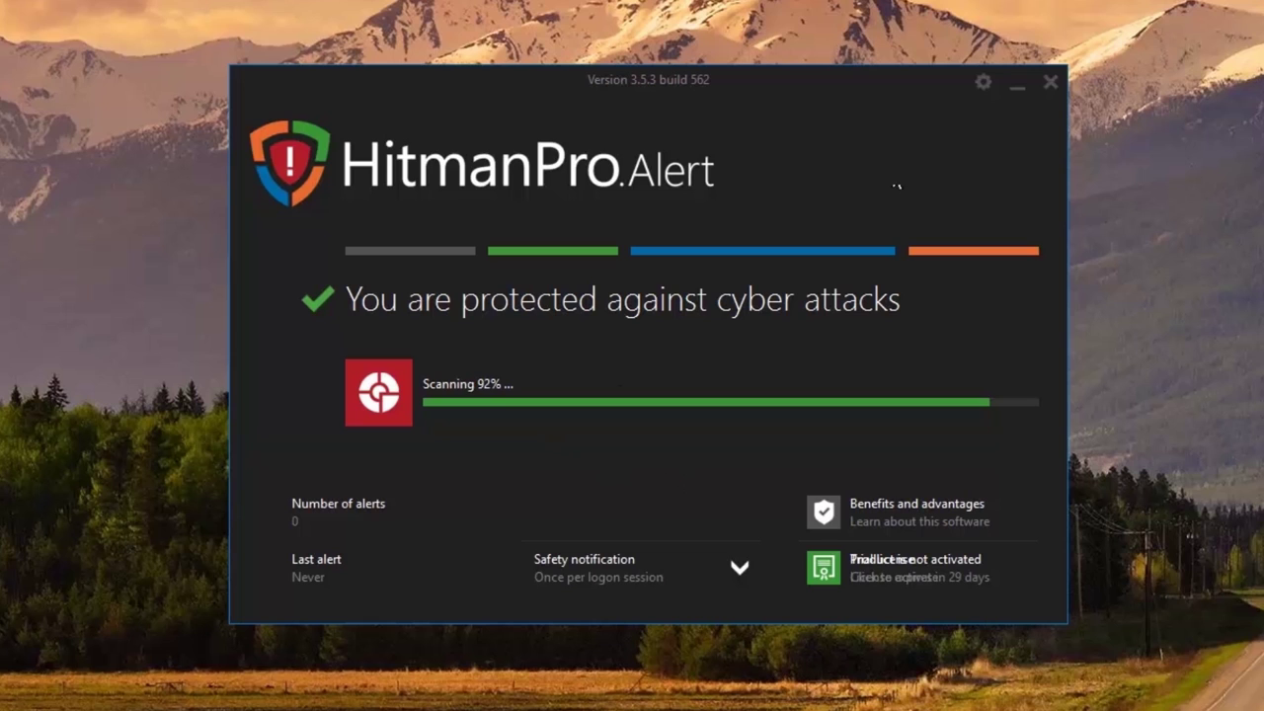
- Switch HitmanPro.Alert from the standard to the advanced interface
click(981, 85)
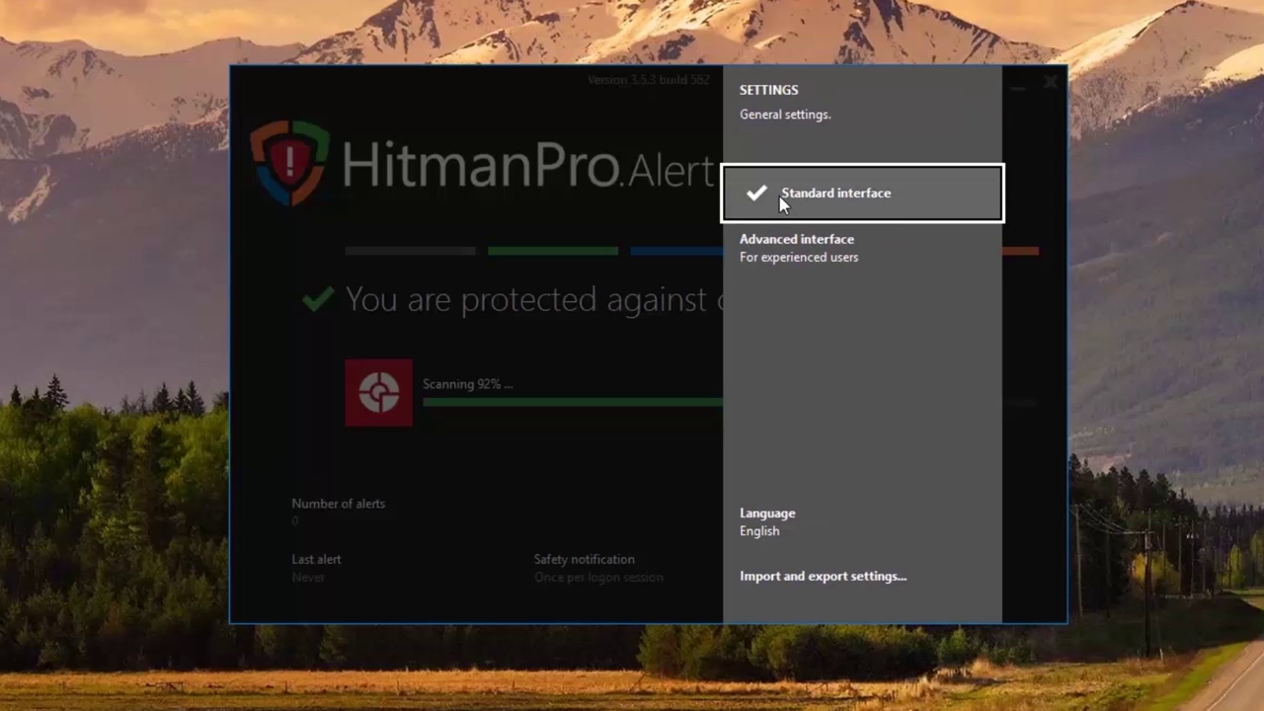
click(828, 254)
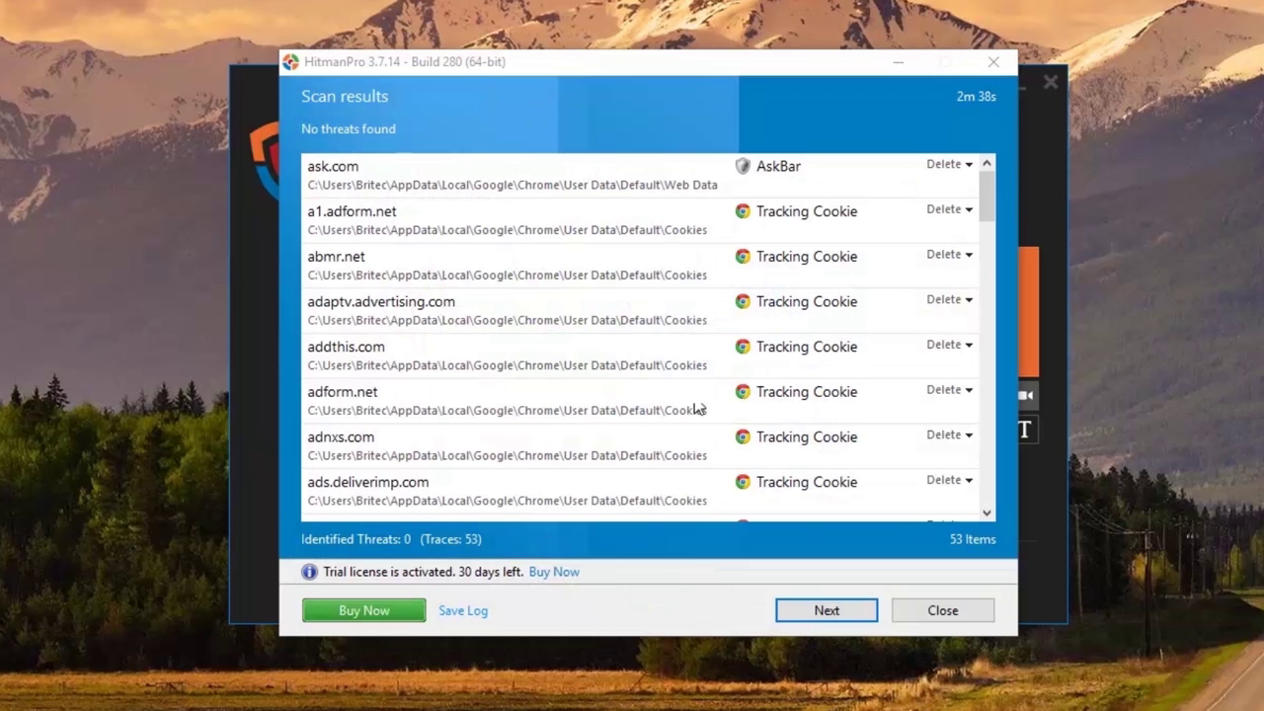
- Review the HitmanPro scan results, delete all listed items including the tracking cookies, and close the scan report
drag(991, 219, 992, 513)
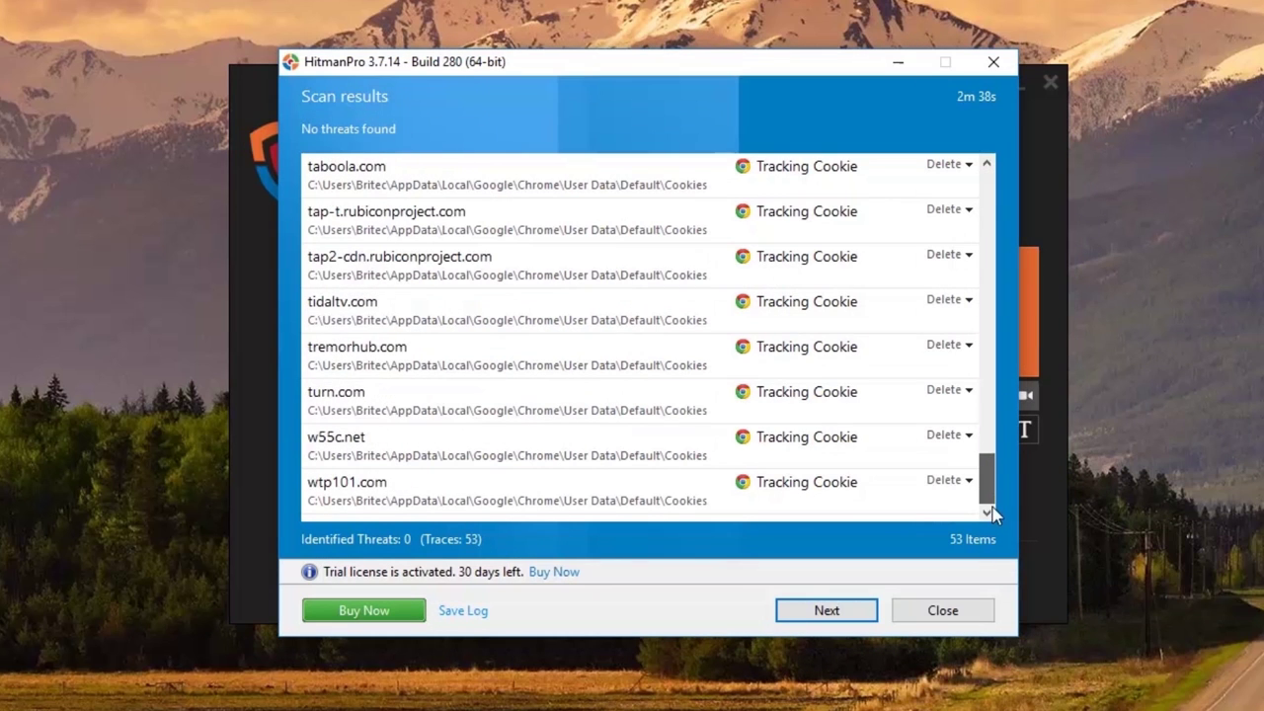
click(846, 606)
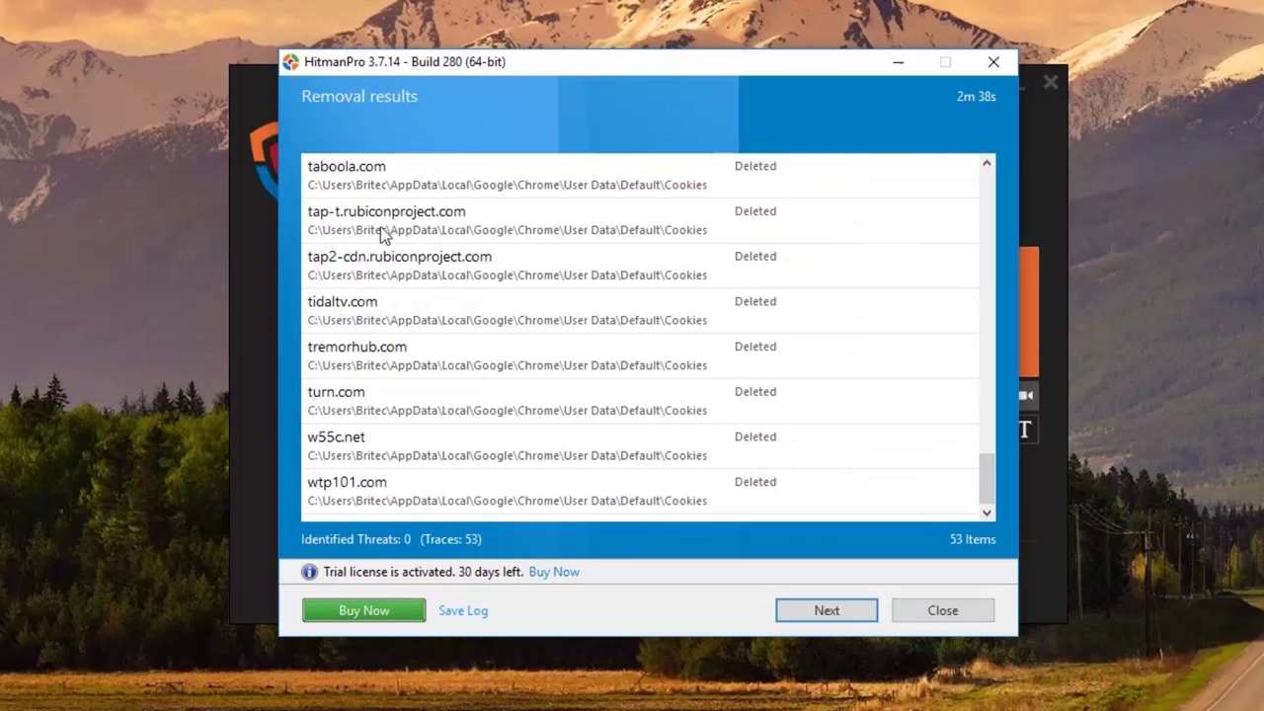
click(845, 612)
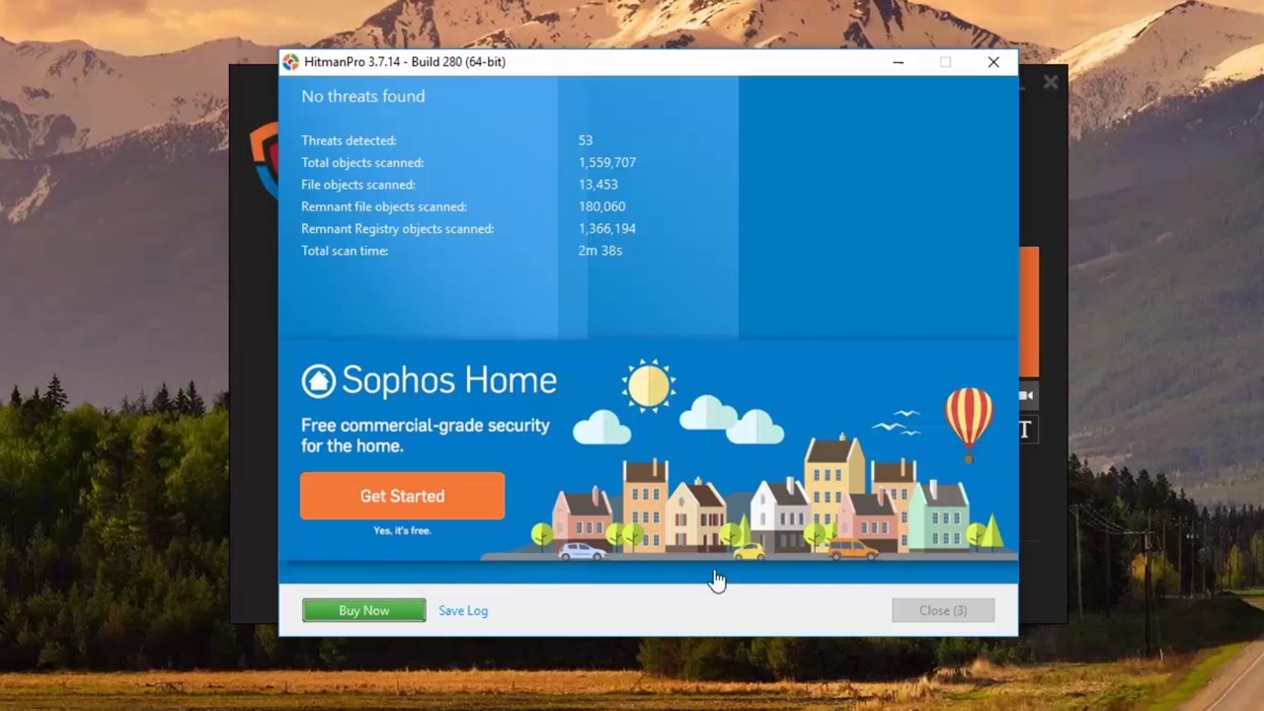
click(937, 612)
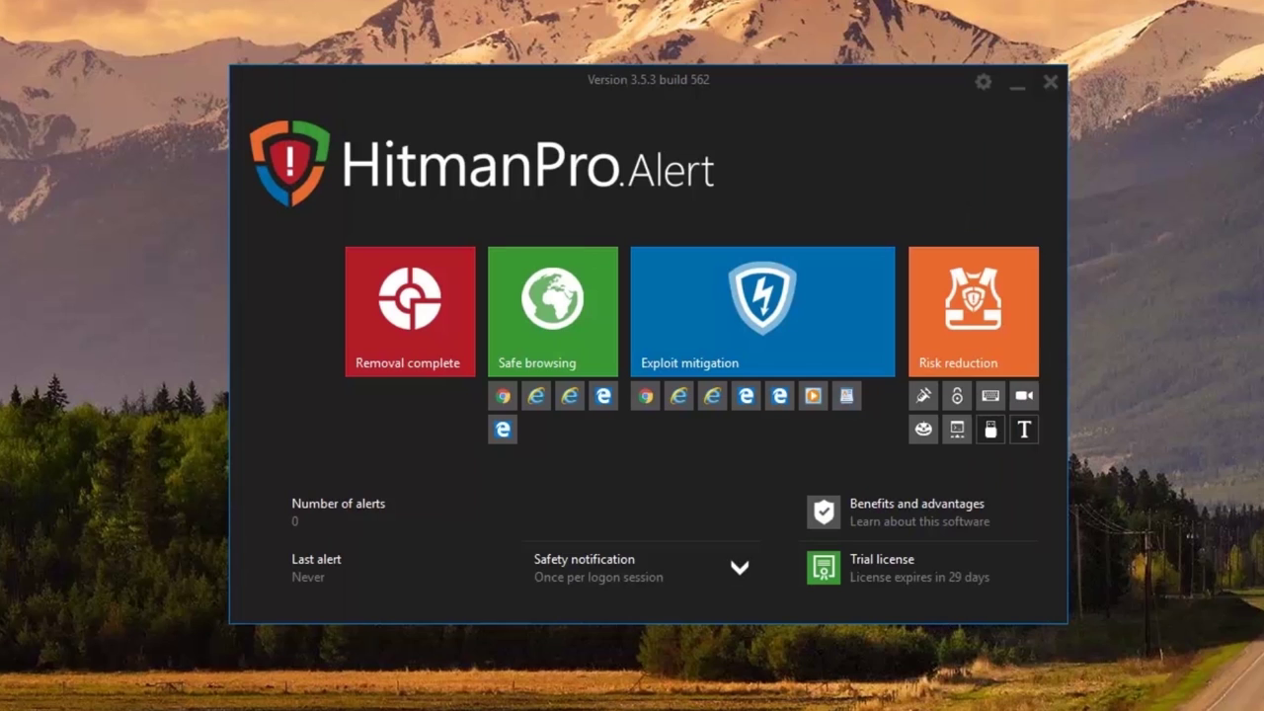
- Minimize the HitmanPro.Alert window and start Process Explorer, agreeing to its license terms
click(1017, 85)
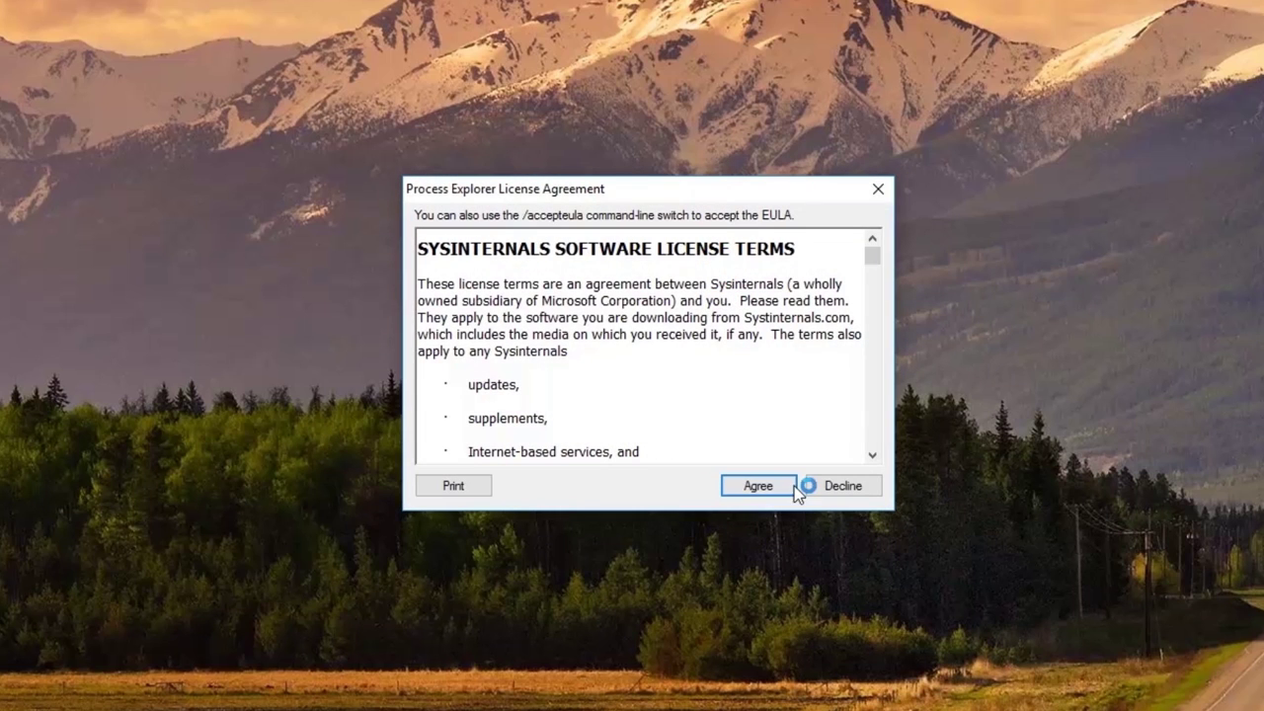
click(790, 484)
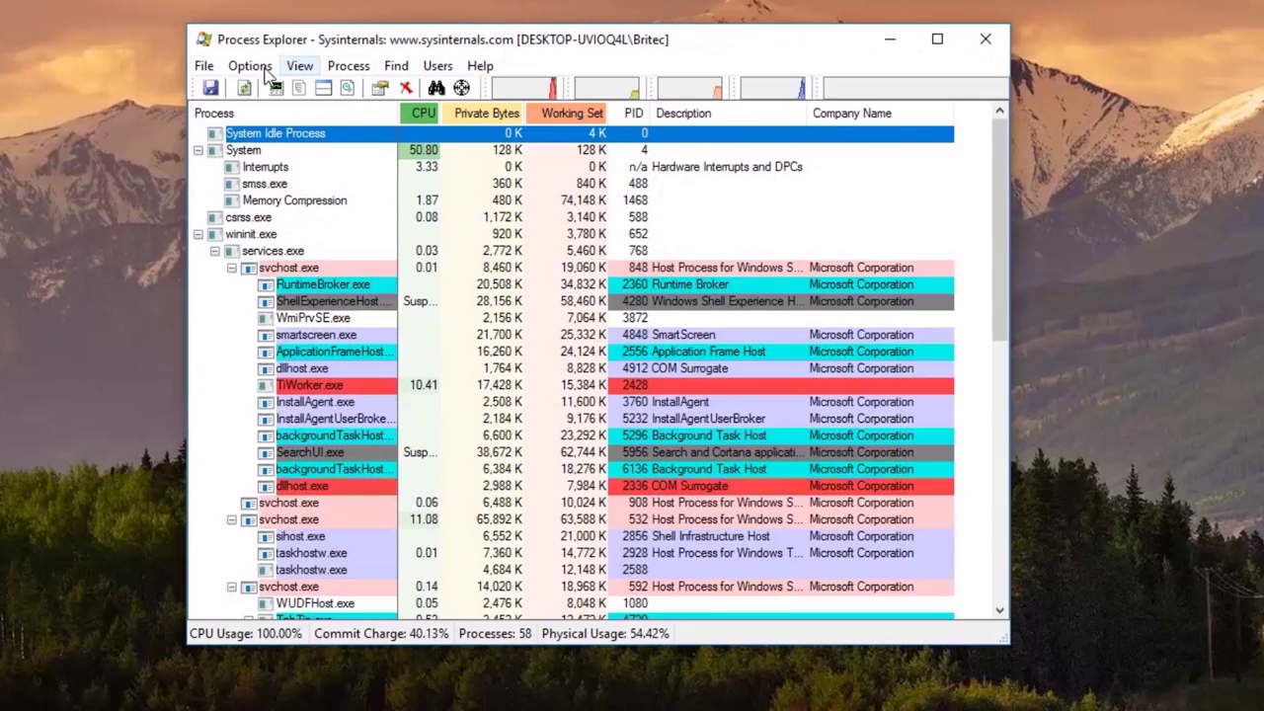
- Enable VirusTotal.com checking in Process Explorer, choosing Google Chrome as the app always used for its web page and agreeing to VirusTotal's terms of service
click(249, 67)
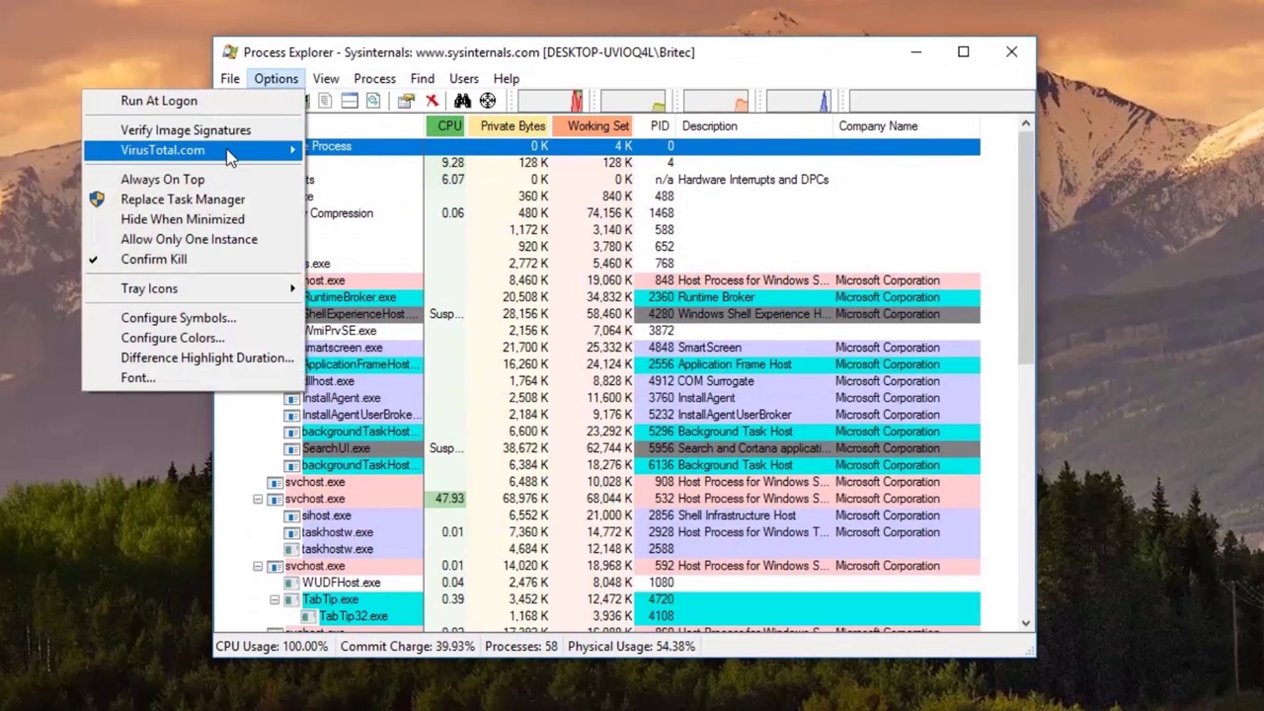
click(40, 151)
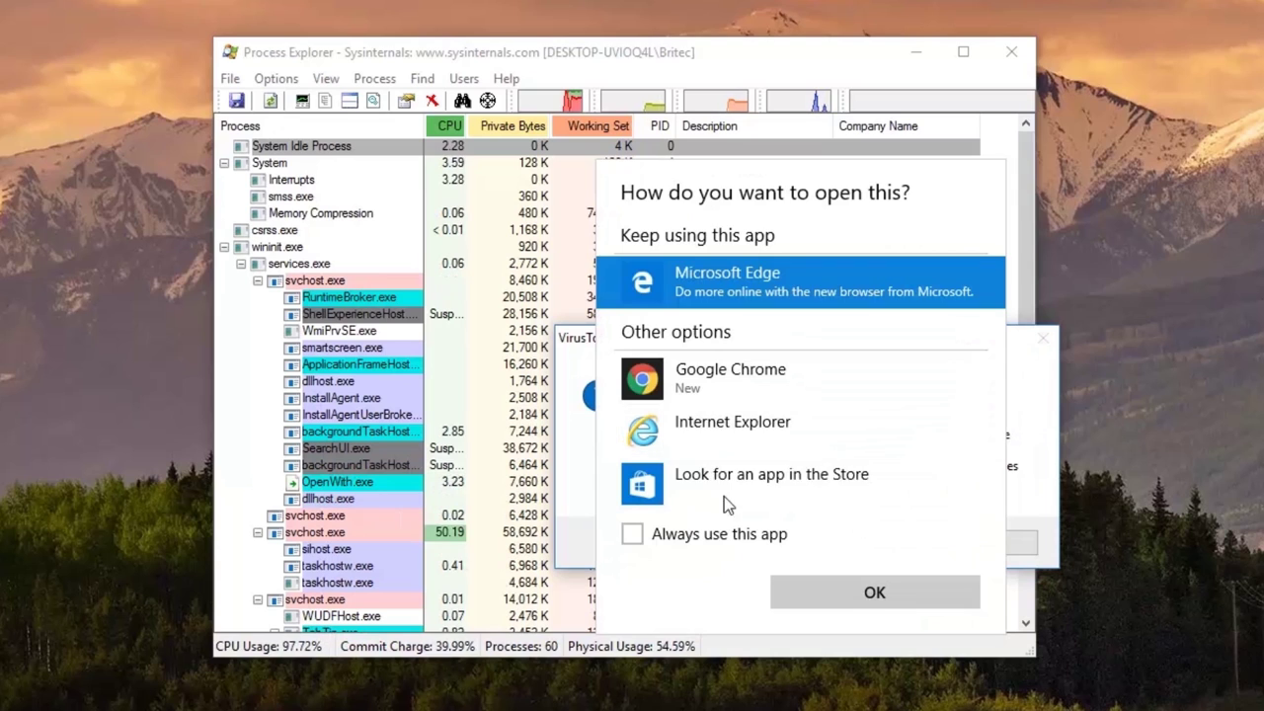
click(707, 386)
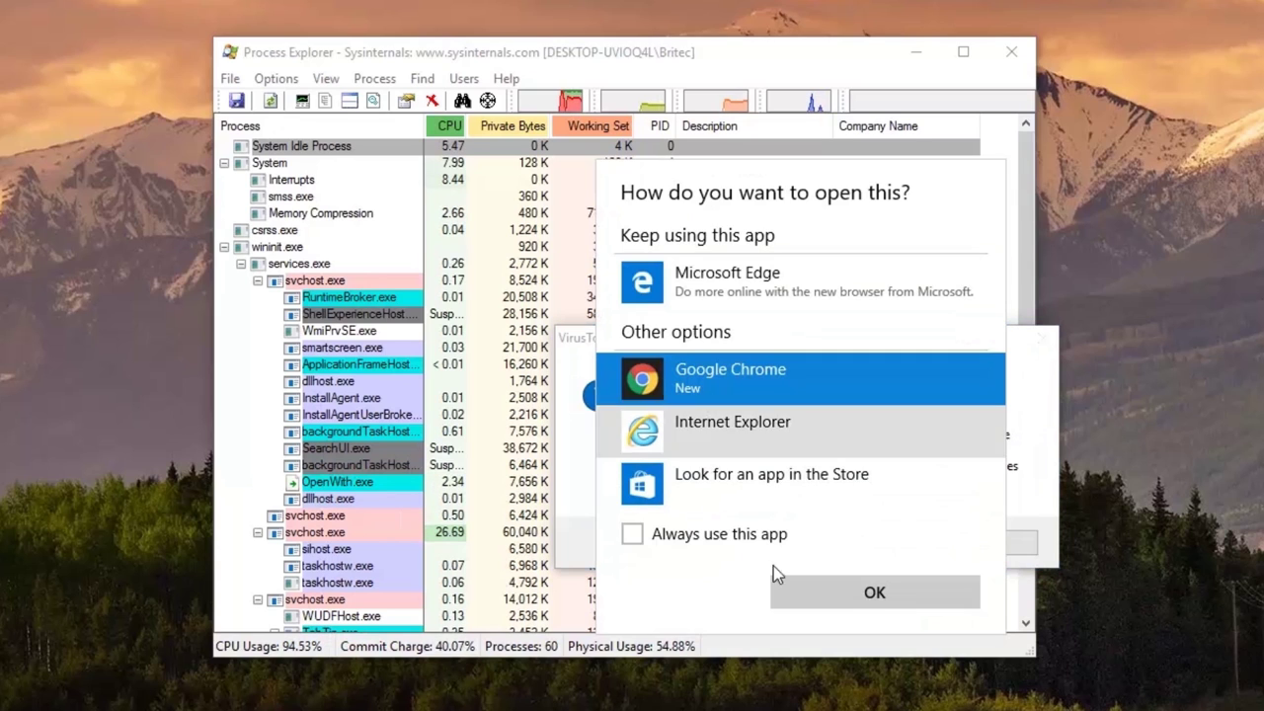
click(658, 537)
click(863, 598)
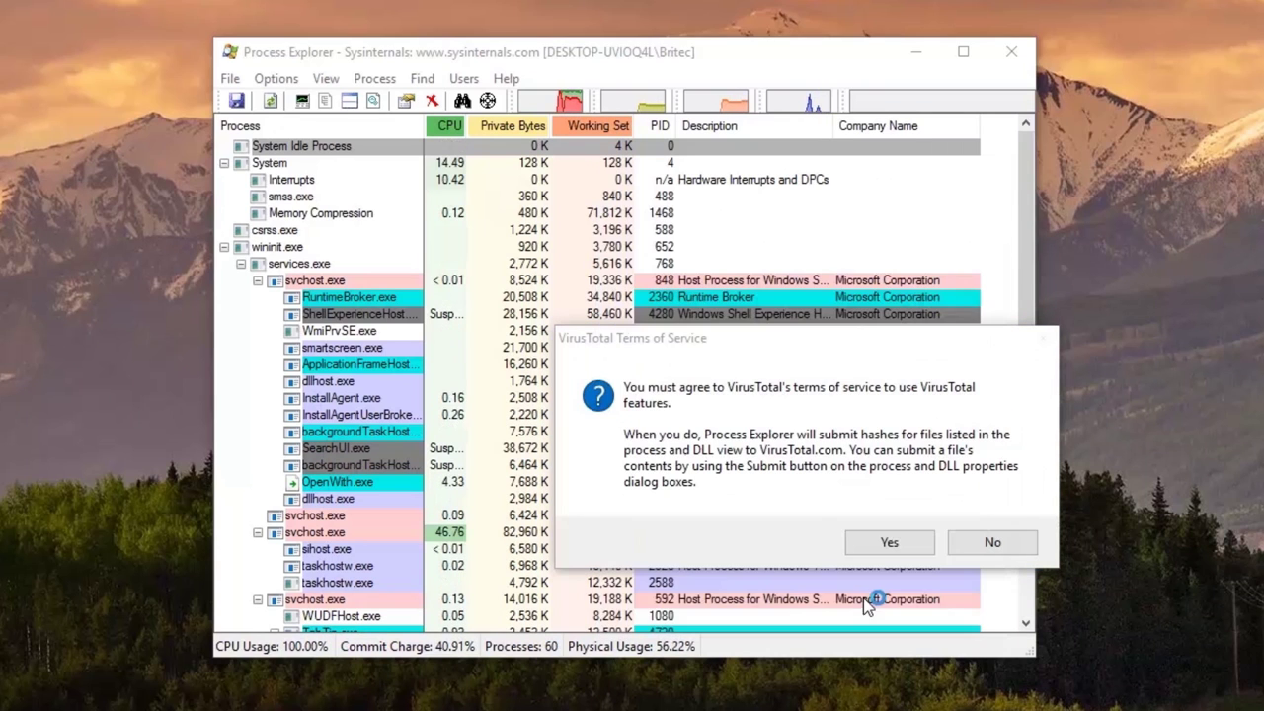
click(860, 541)
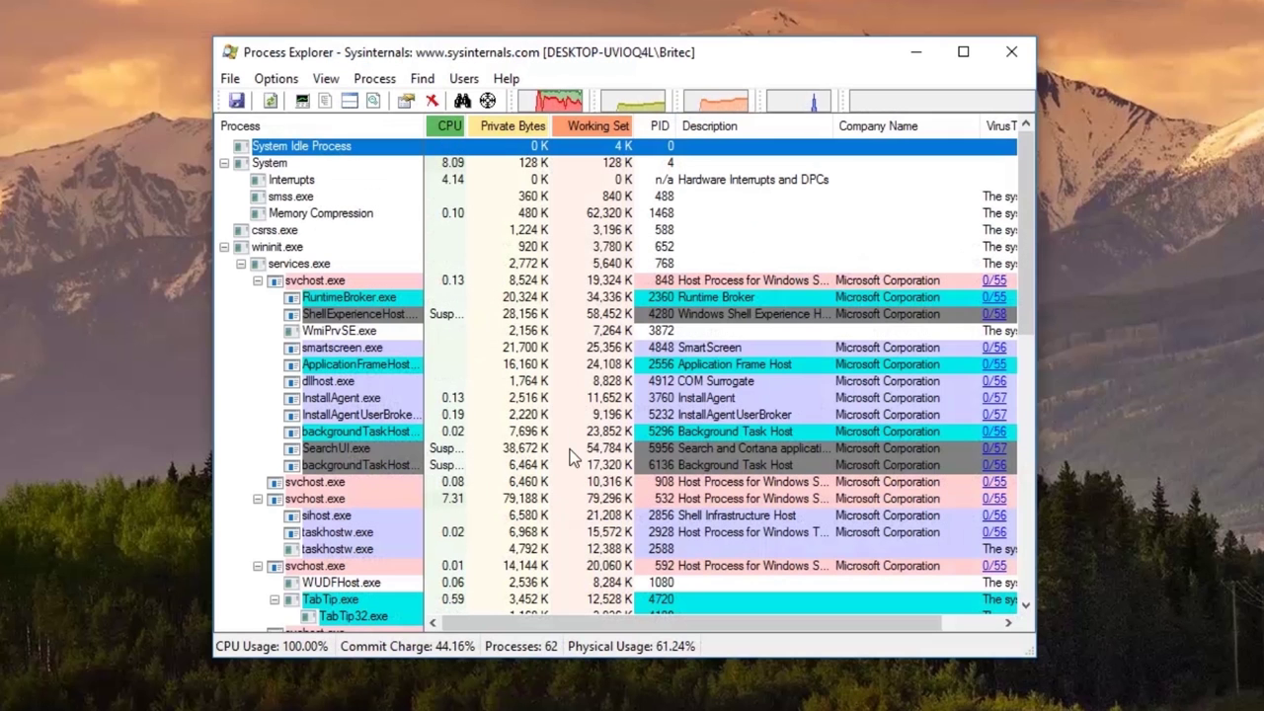
- Move the VirusTotal column directly after the CPU column and look through the VirusTotal results down to the end of the process list
scroll(569, 449, down, 1)
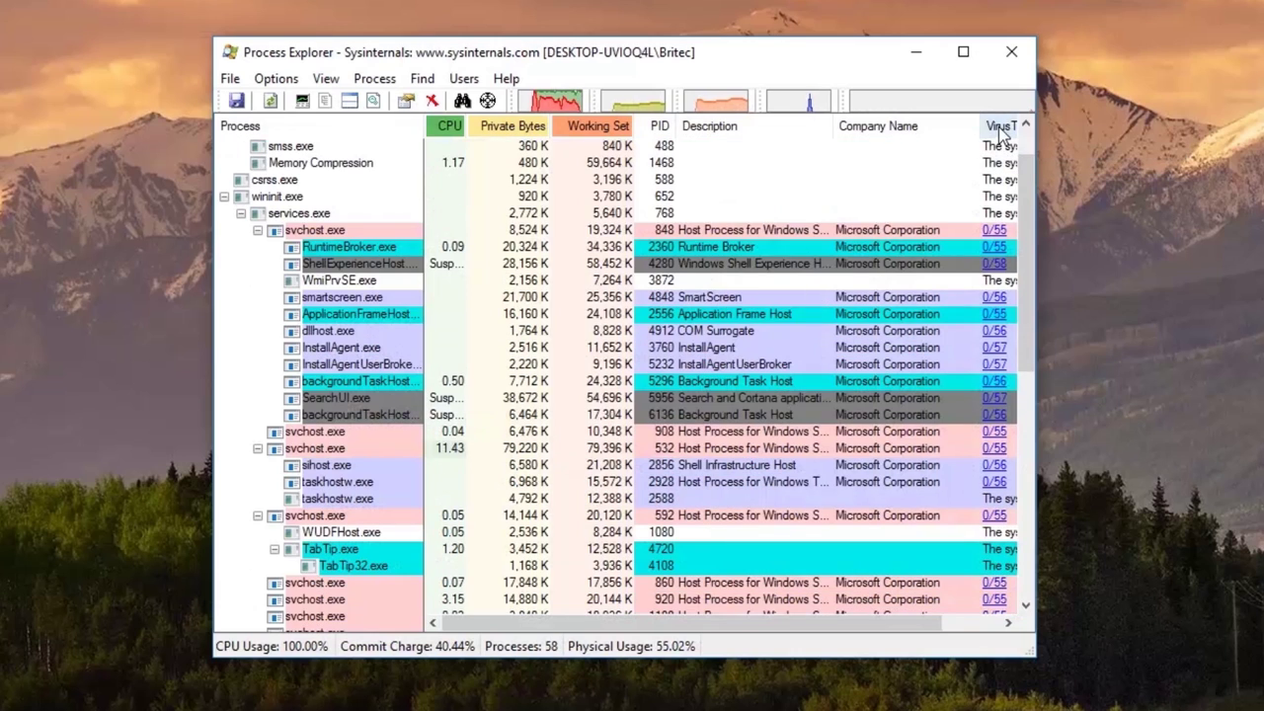
drag(1001, 128, 496, 133)
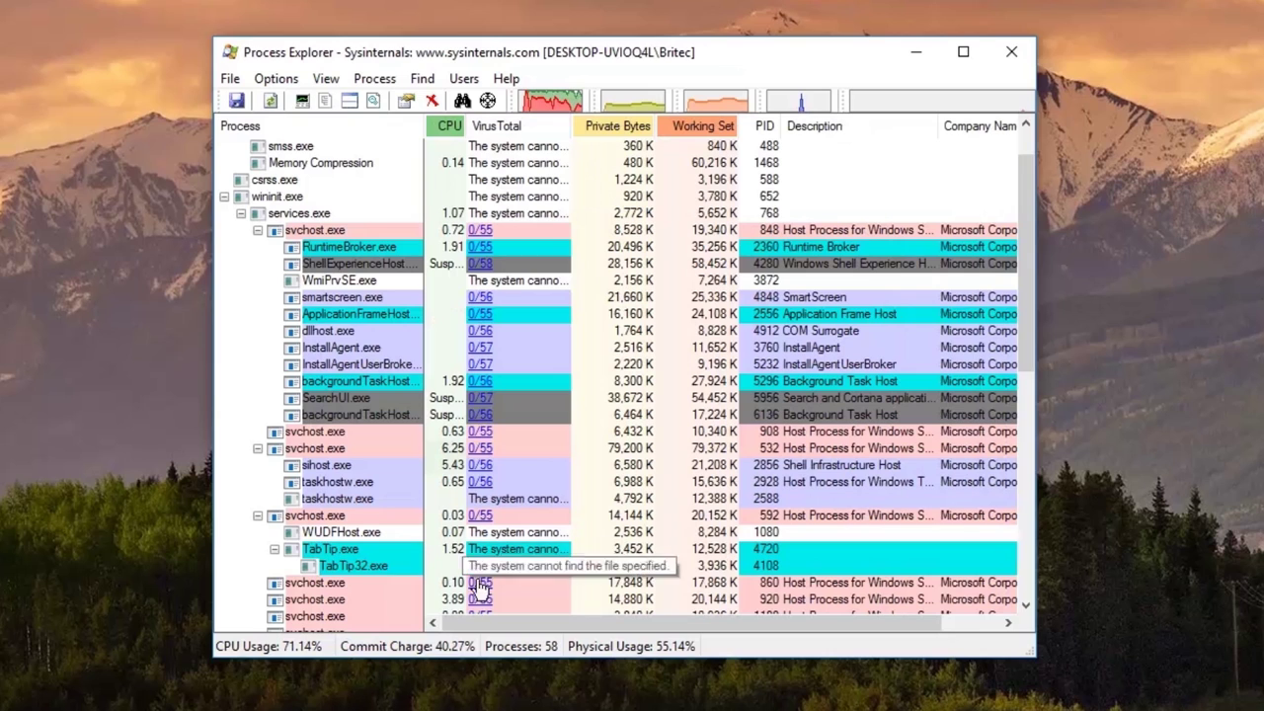
scroll(553, 494, down, 2)
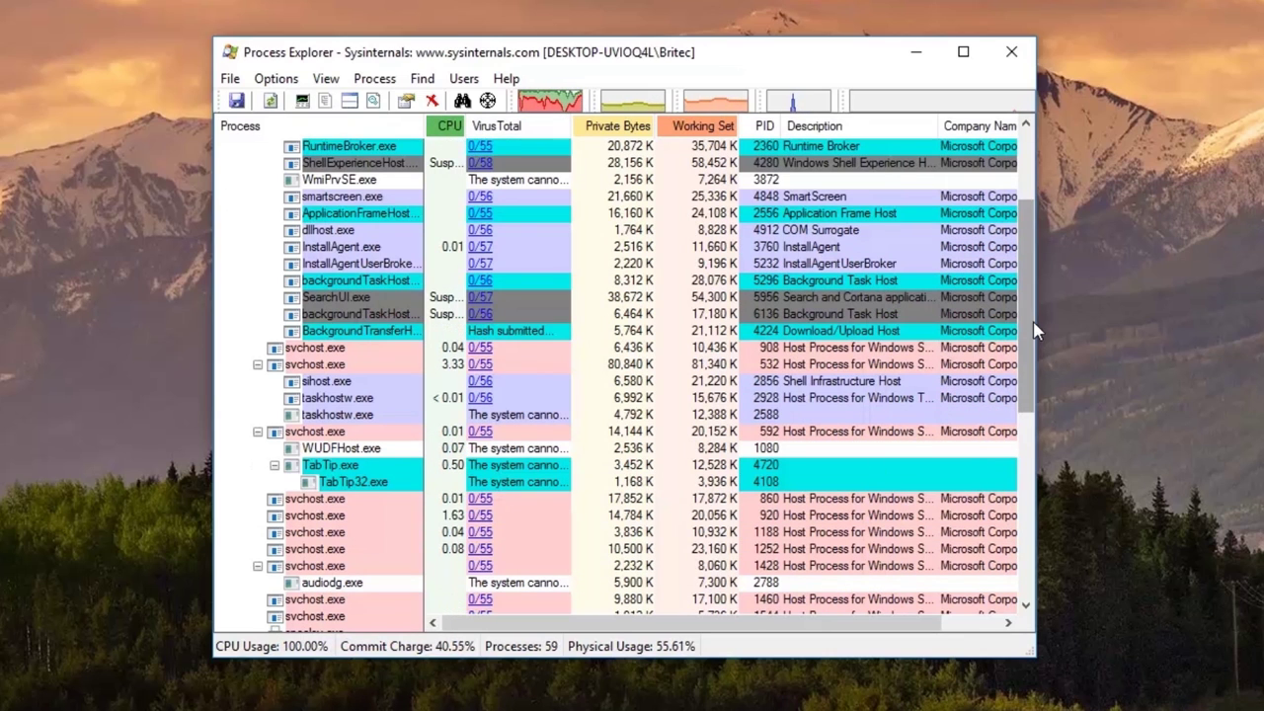
drag(1035, 331, 1049, 569)
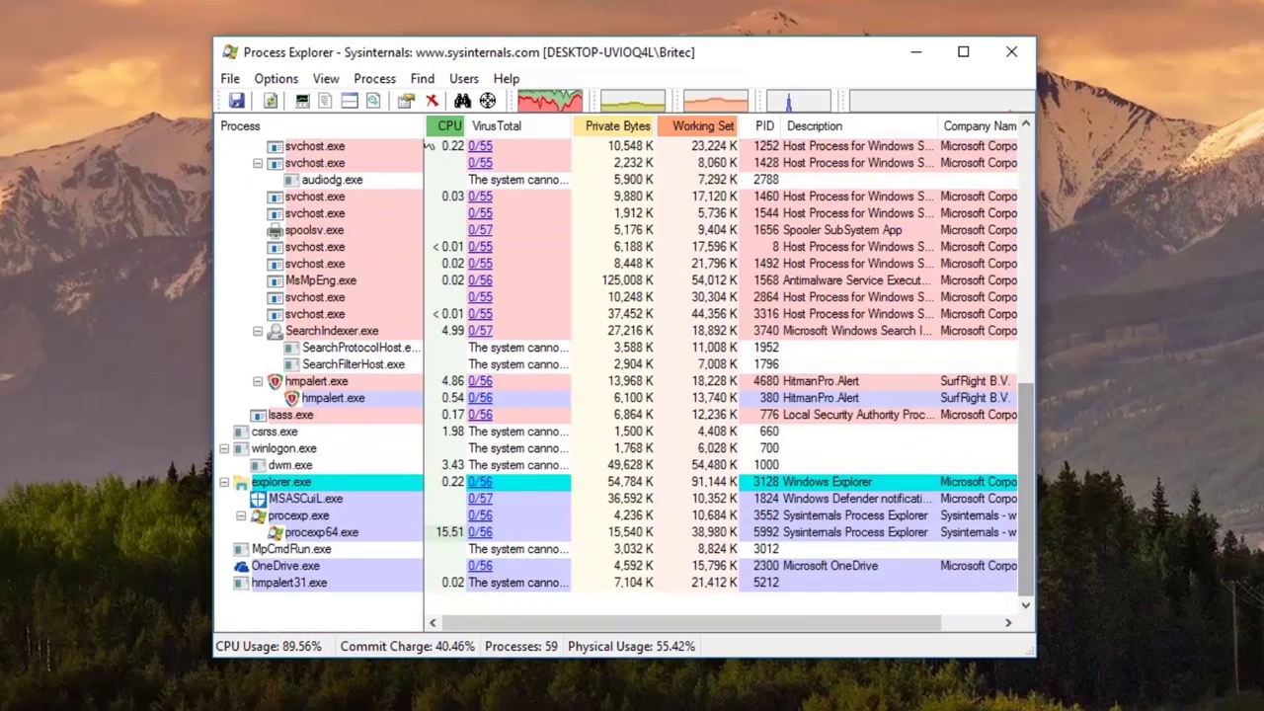
- Show the lower pane, shrink it to give the process list more room, and minimize Process Explorer after checking the list
click(329, 79)
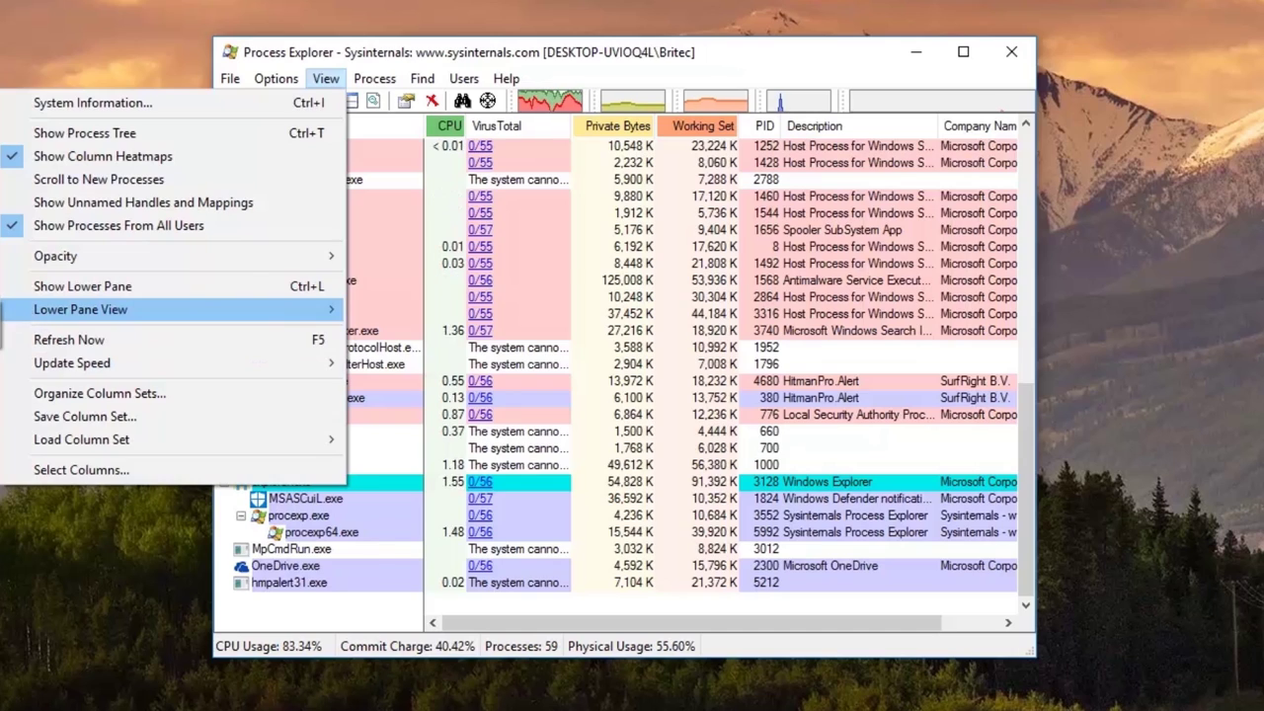
click(59, 287)
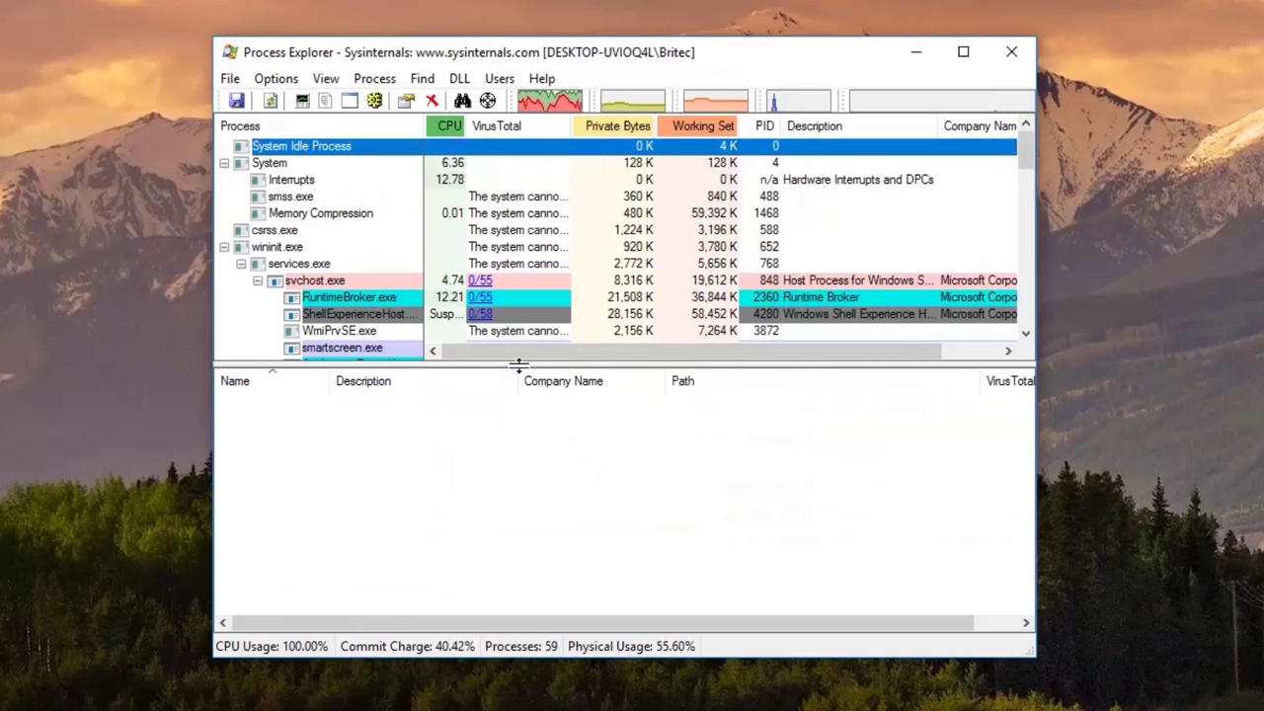
drag(517, 362, 514, 499)
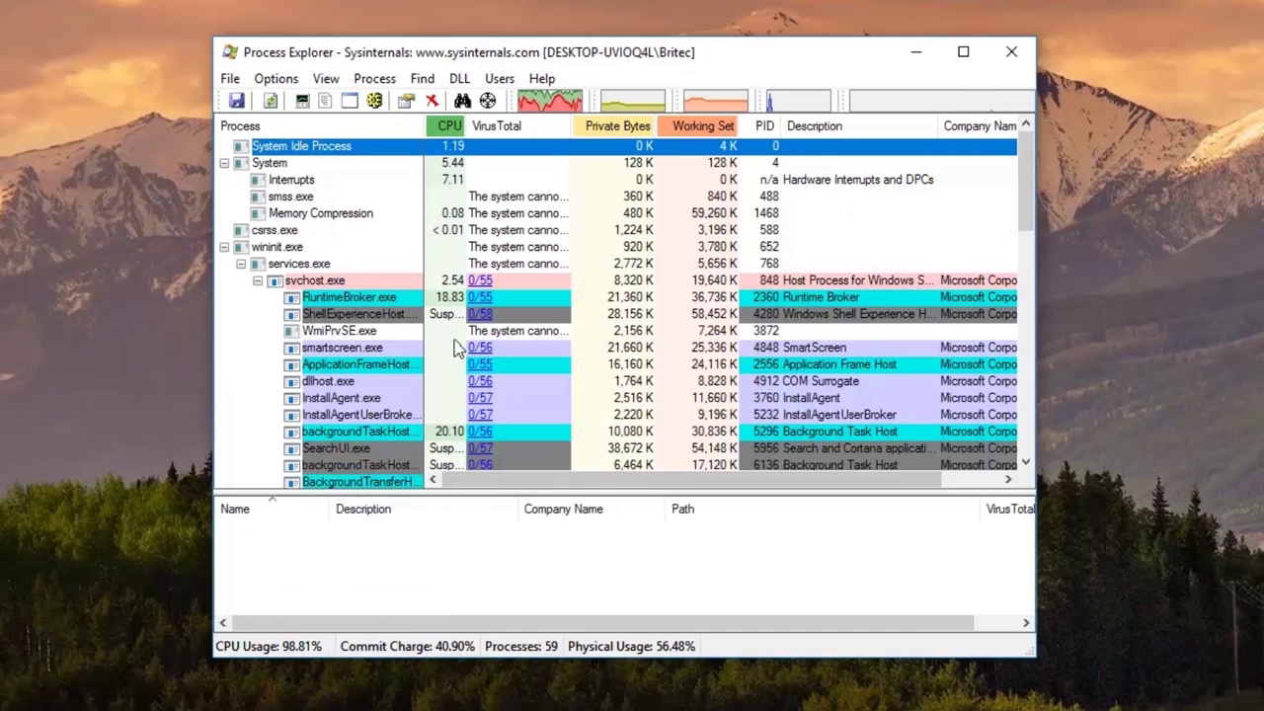
drag(1030, 213, 1030, 434)
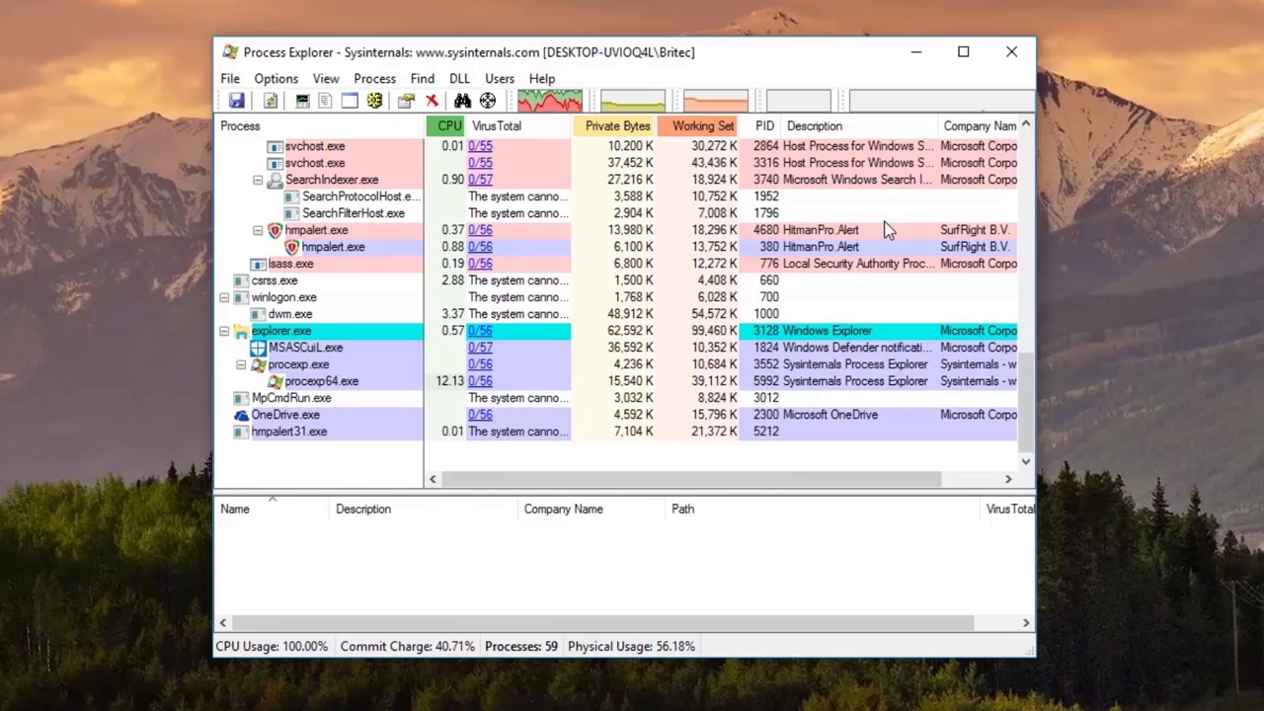
click(913, 57)
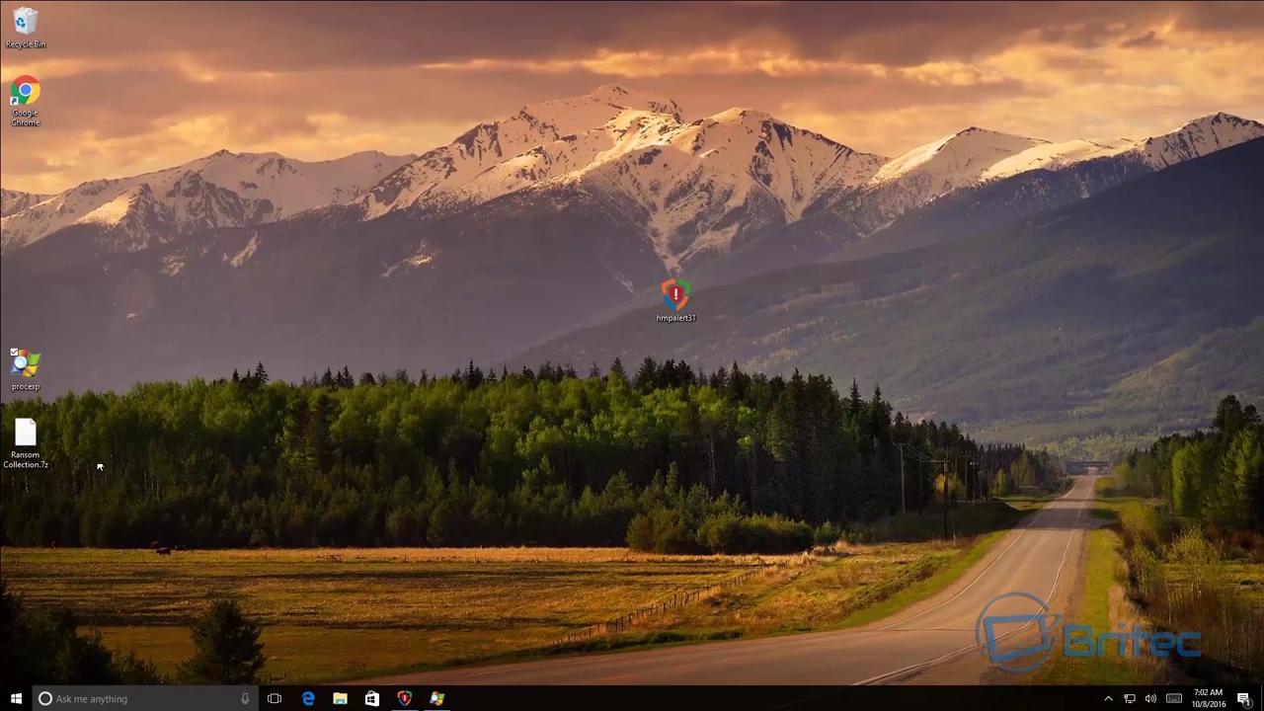
- Extract the Ransom Collection.7z archive directly onto the desktop with 7-Zip, entering the archive password
right_click(27, 441)
mouse_move(124, 467)
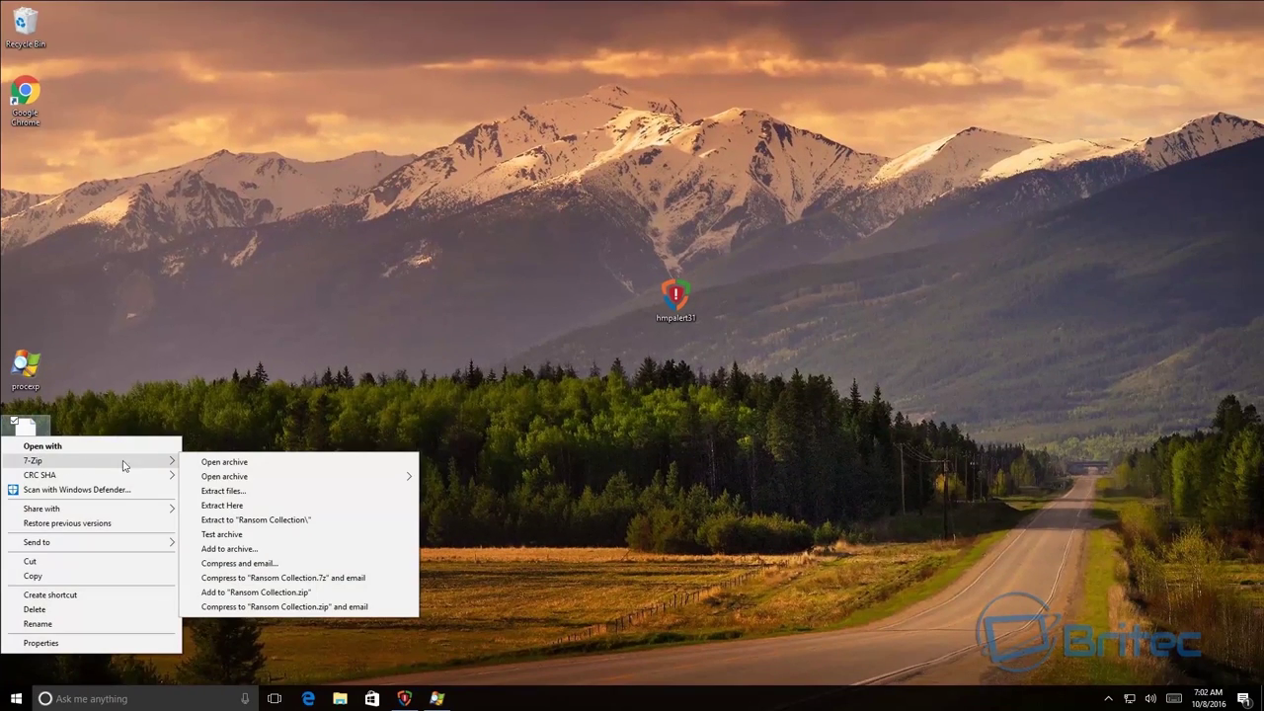
click(243, 505)
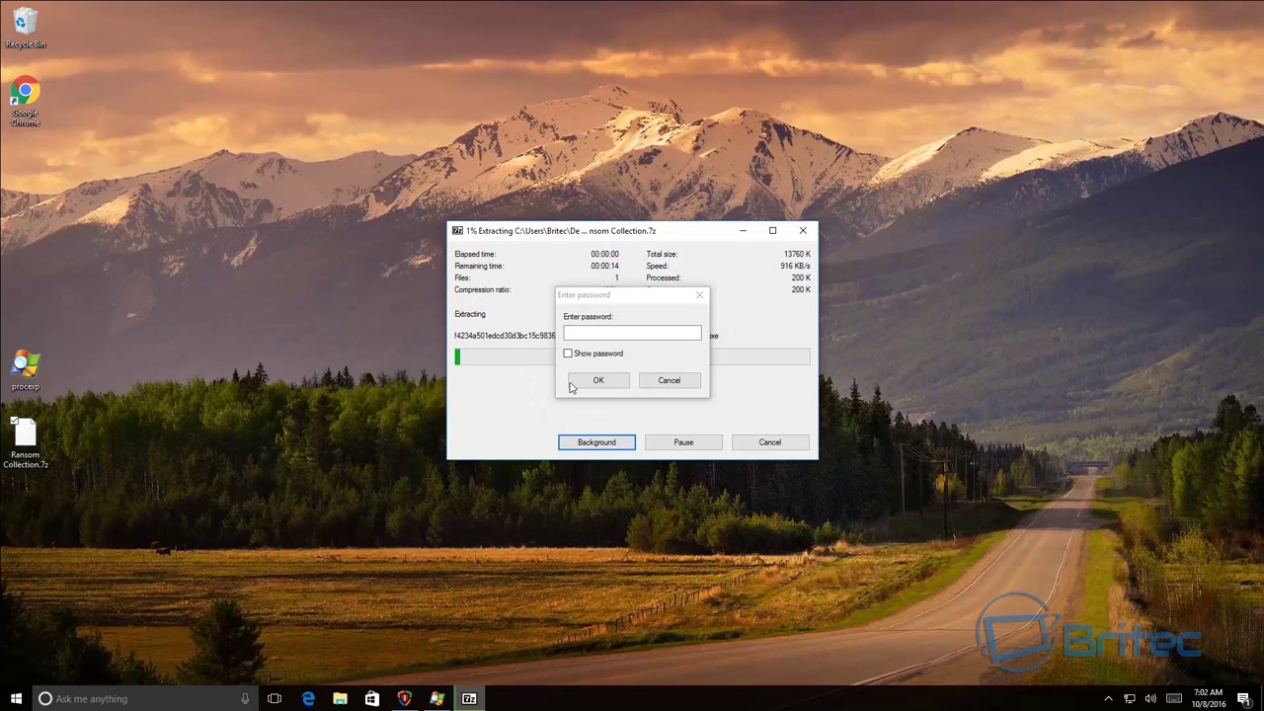
click(571, 332)
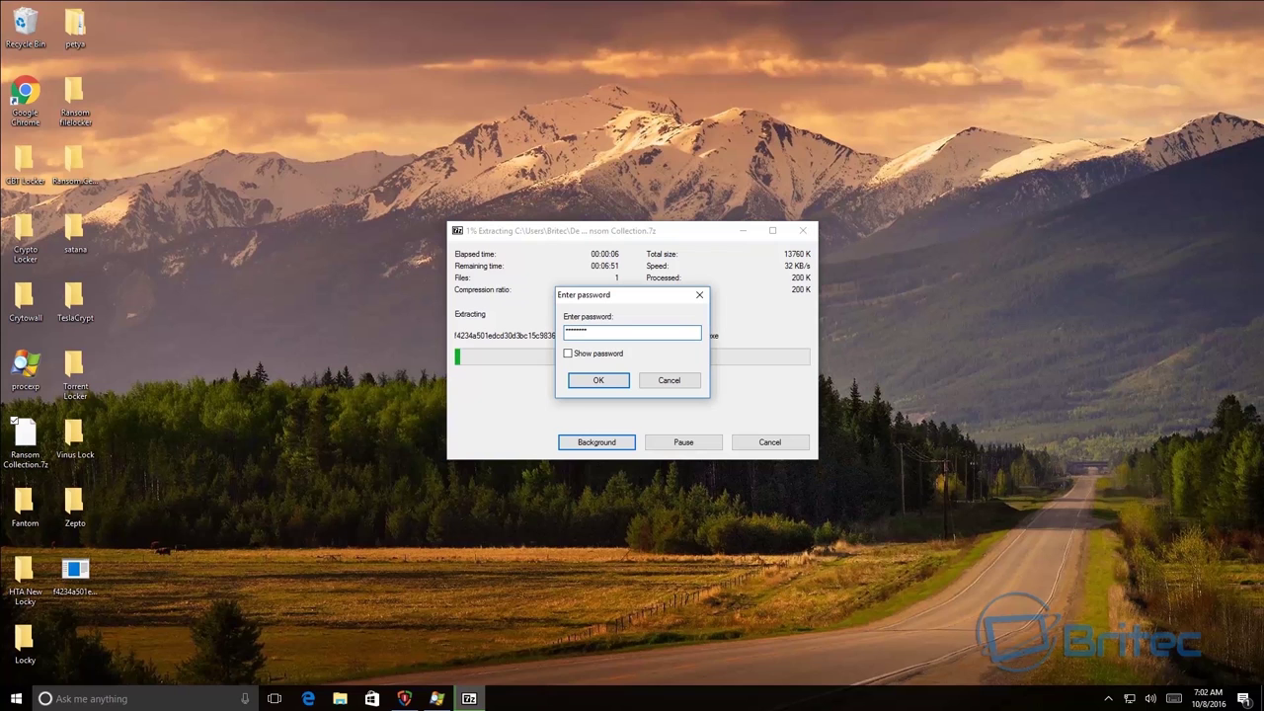
click(597, 380)
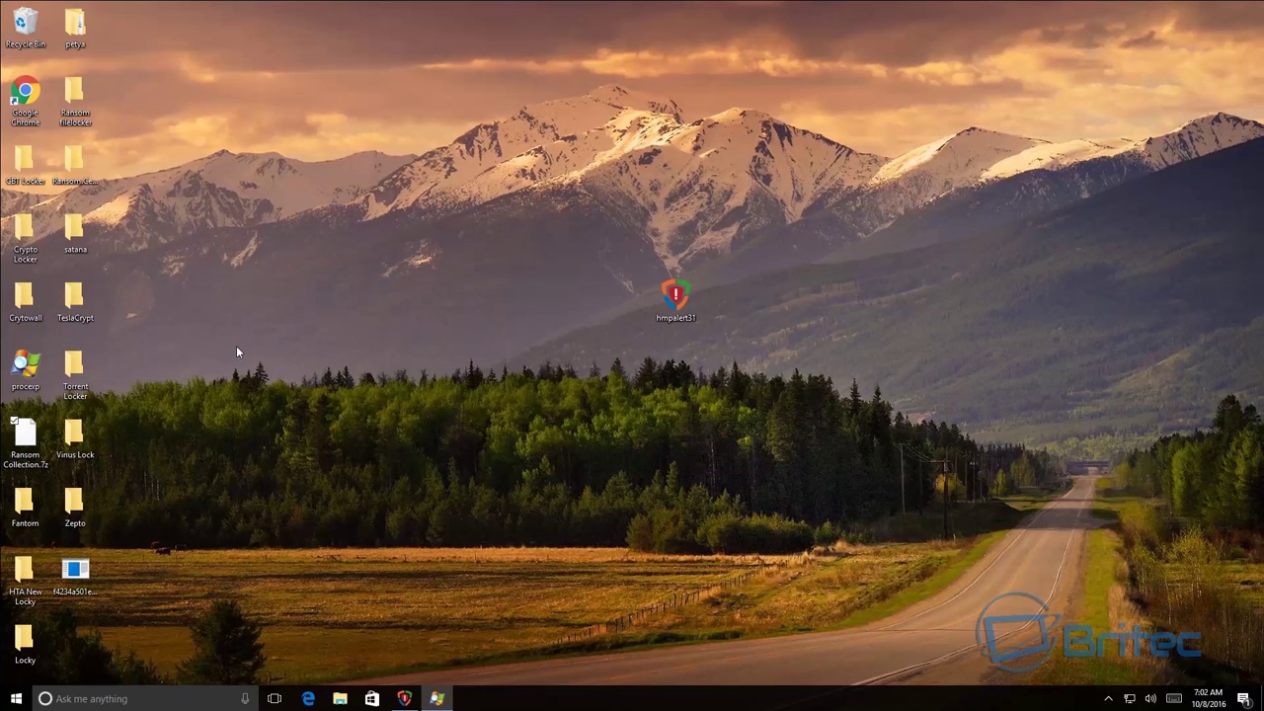
- Run the petya (1) sample from the Red subfolder of petya, close the folder, and switch to Process Explorer
double_click(75, 28)
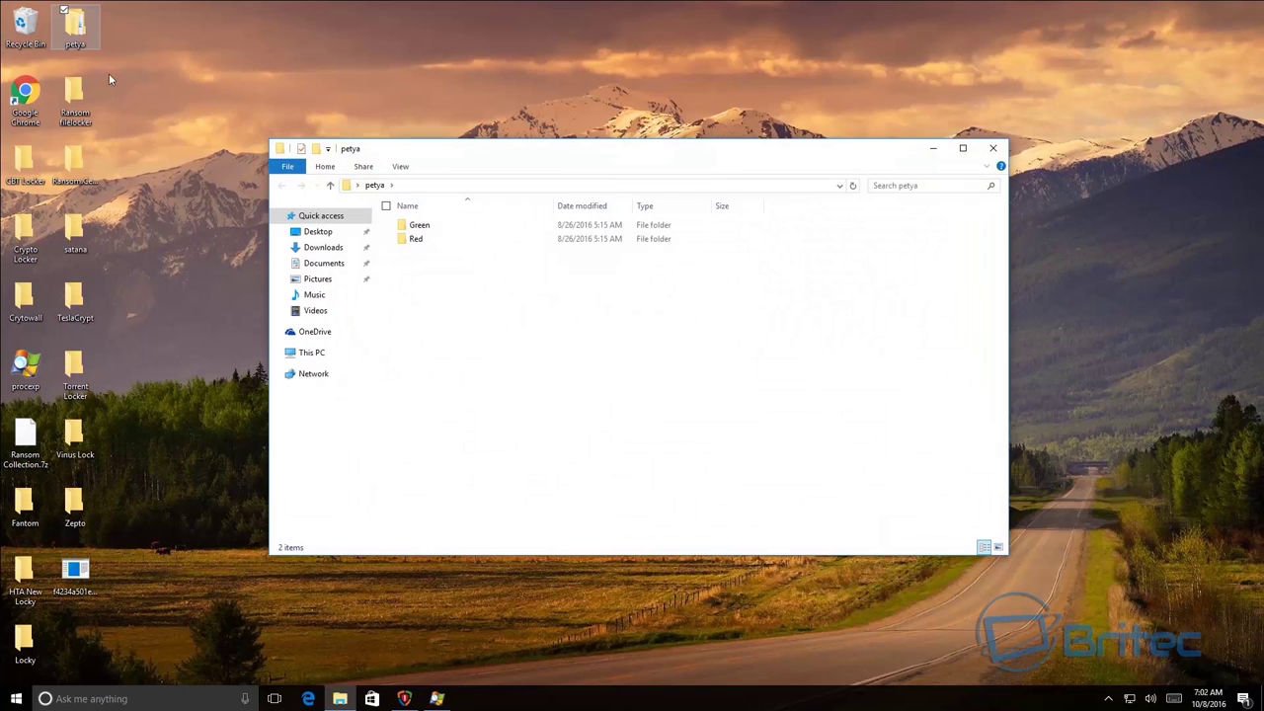
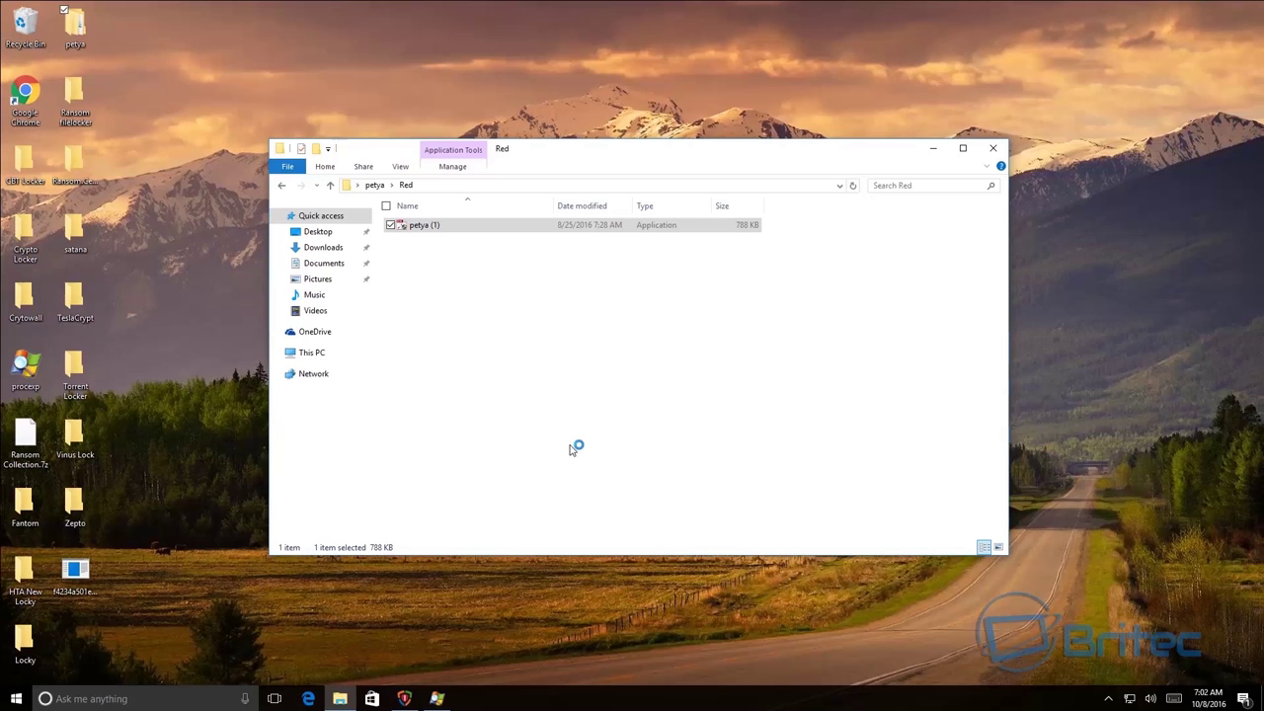
click(993, 147)
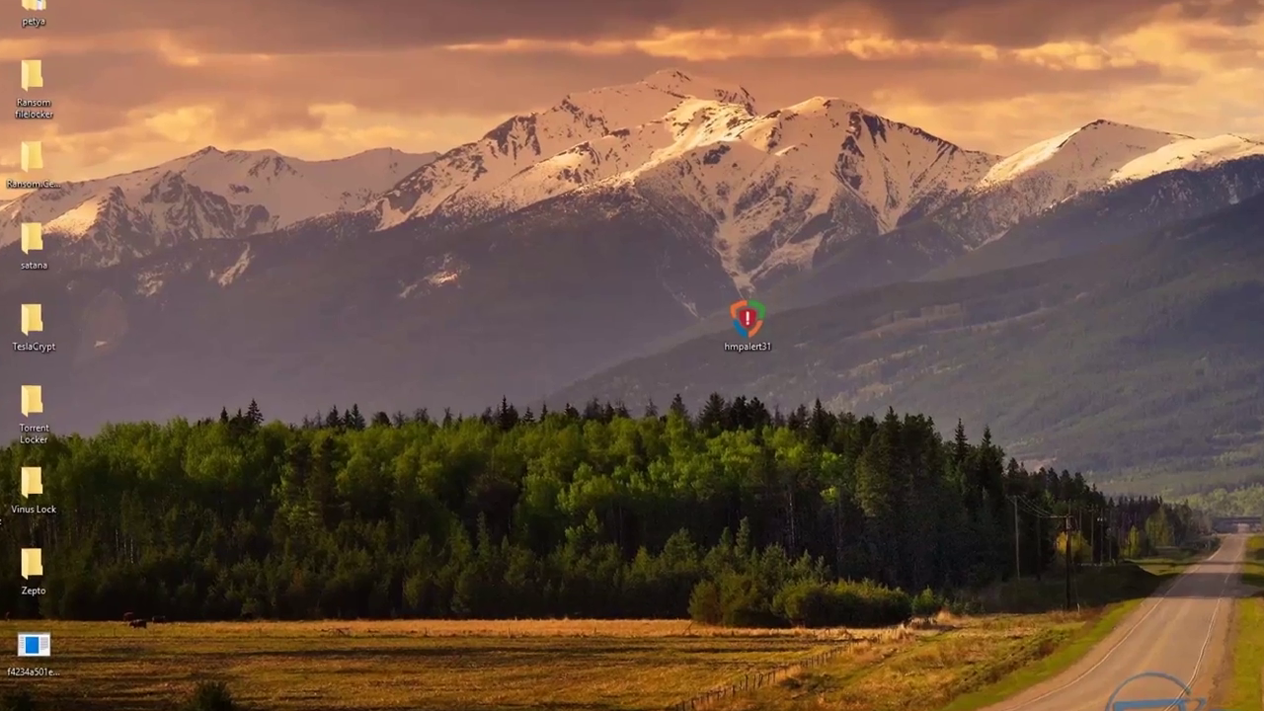
click(438, 698)
- Check the running processes, examine the technical details of the petya (1).exe attack alert, and close the alert
scroll(297, 435, down, 1)
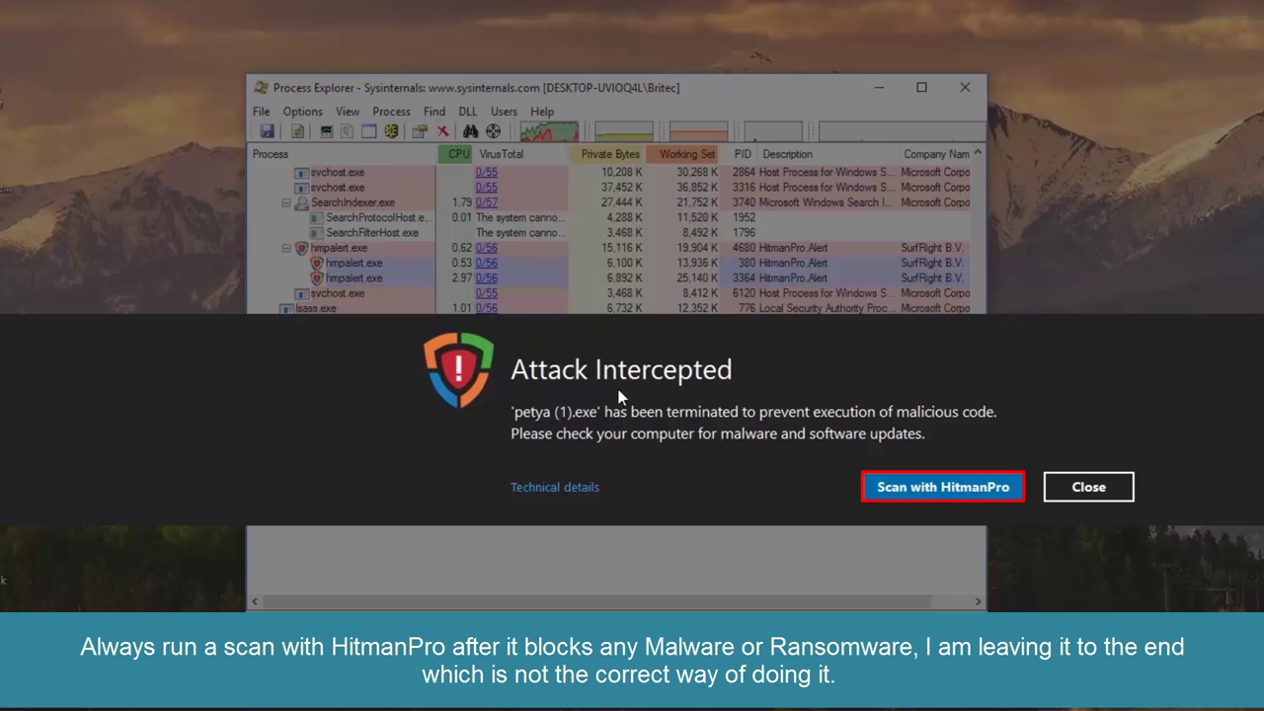
click(565, 487)
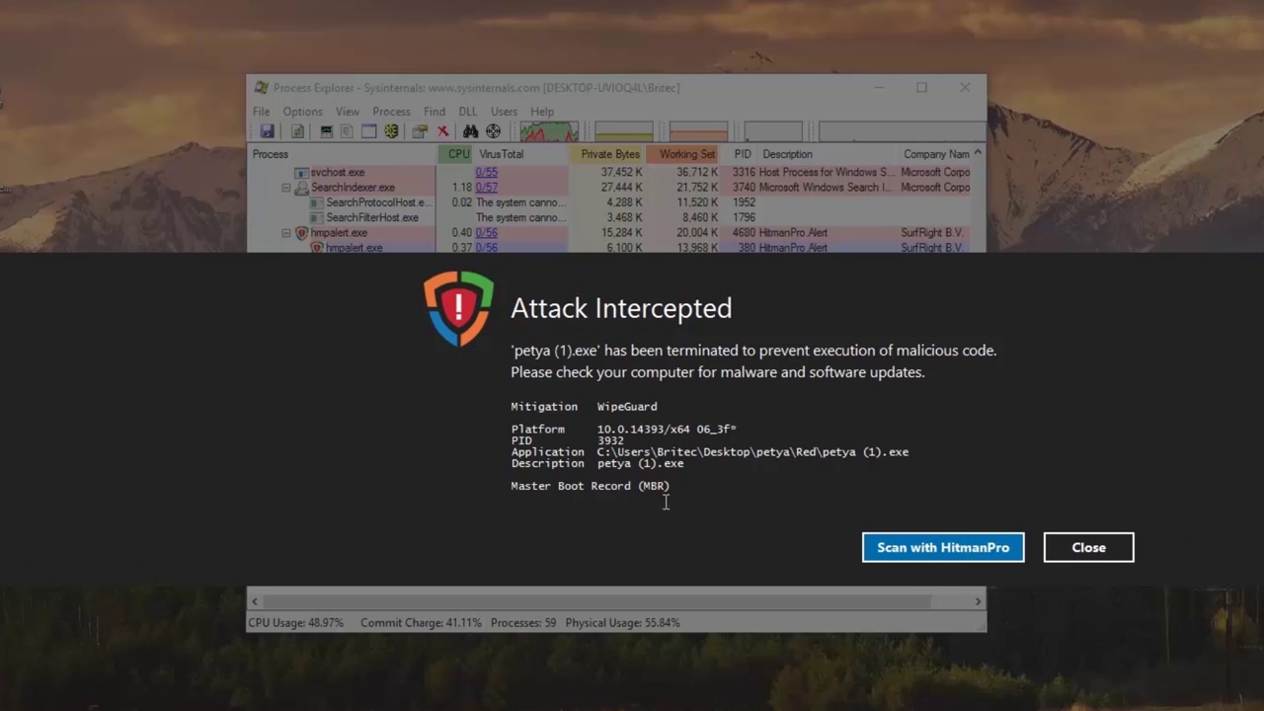
click(1087, 550)
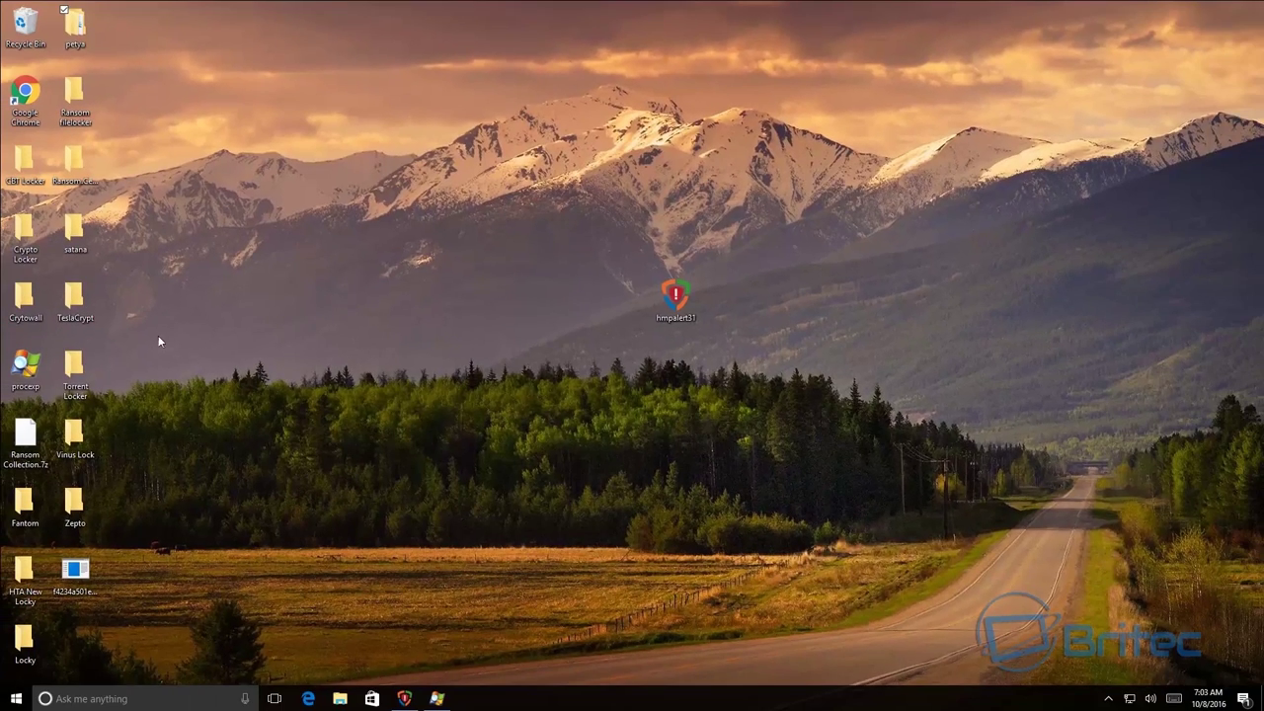
- Run the PDFBewerbungsmappe.exe sample from the Green subfolder of petya and allow it to make changes to the device
double_click(73, 27)
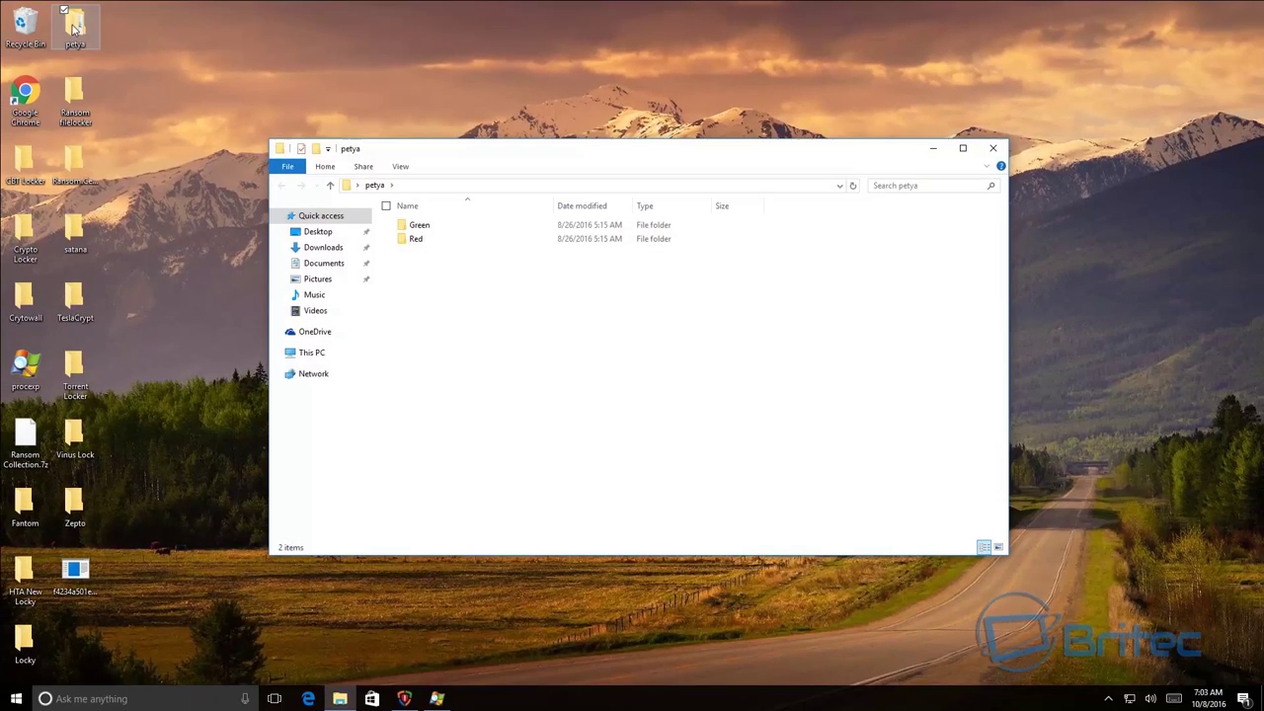
double_click(429, 234)
double_click(435, 227)
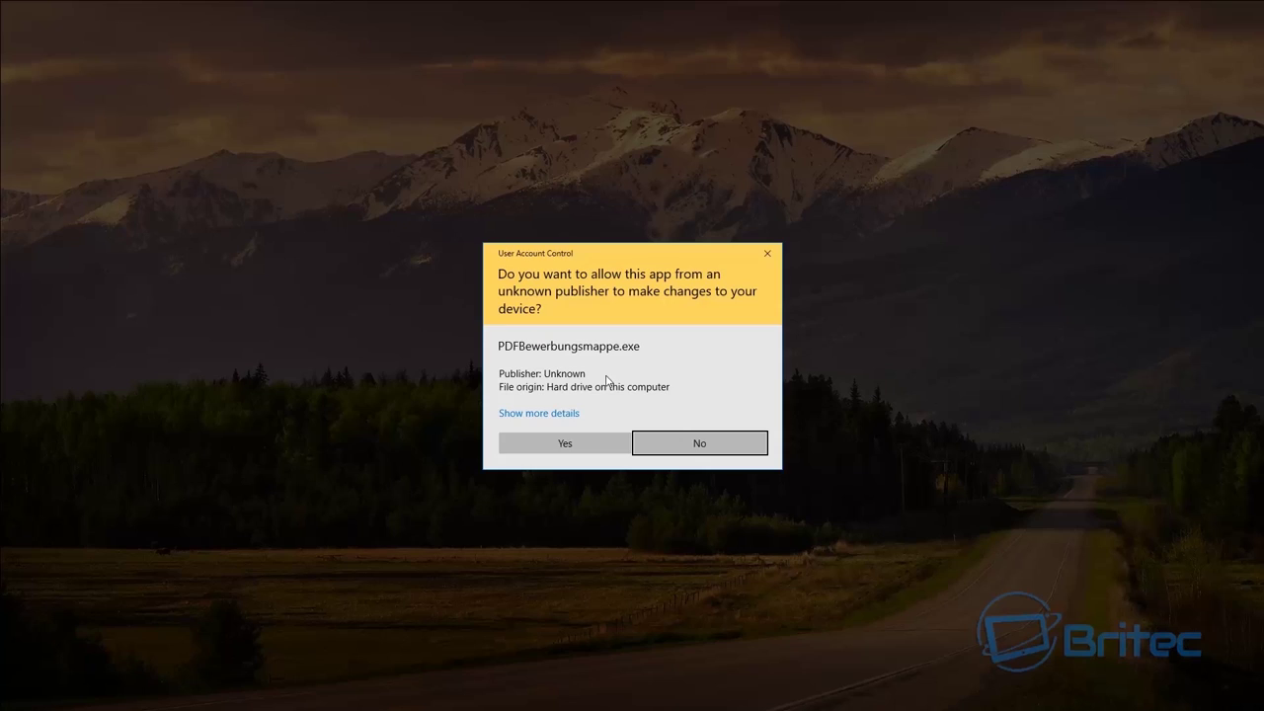
click(564, 443)
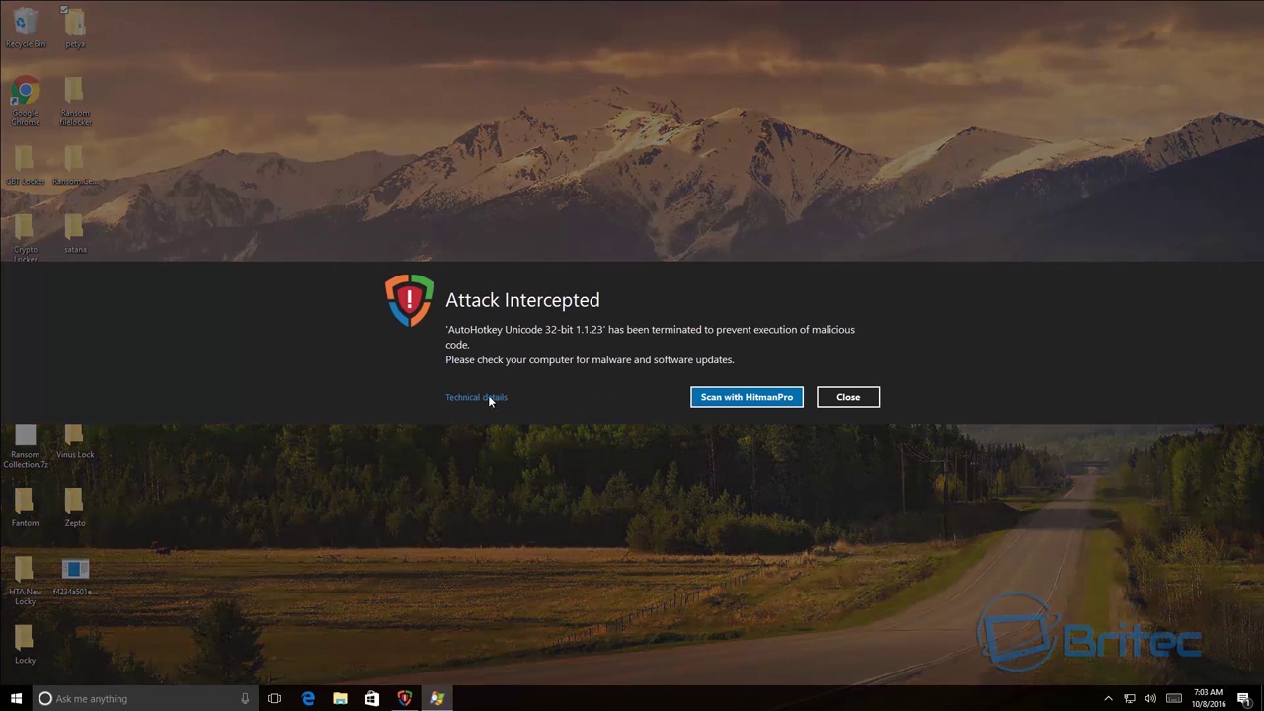
- Examine the alert's technical details, highlighting the Application path, close it, and check the running processes in Process Explorer before minimizing it
click(488, 397)
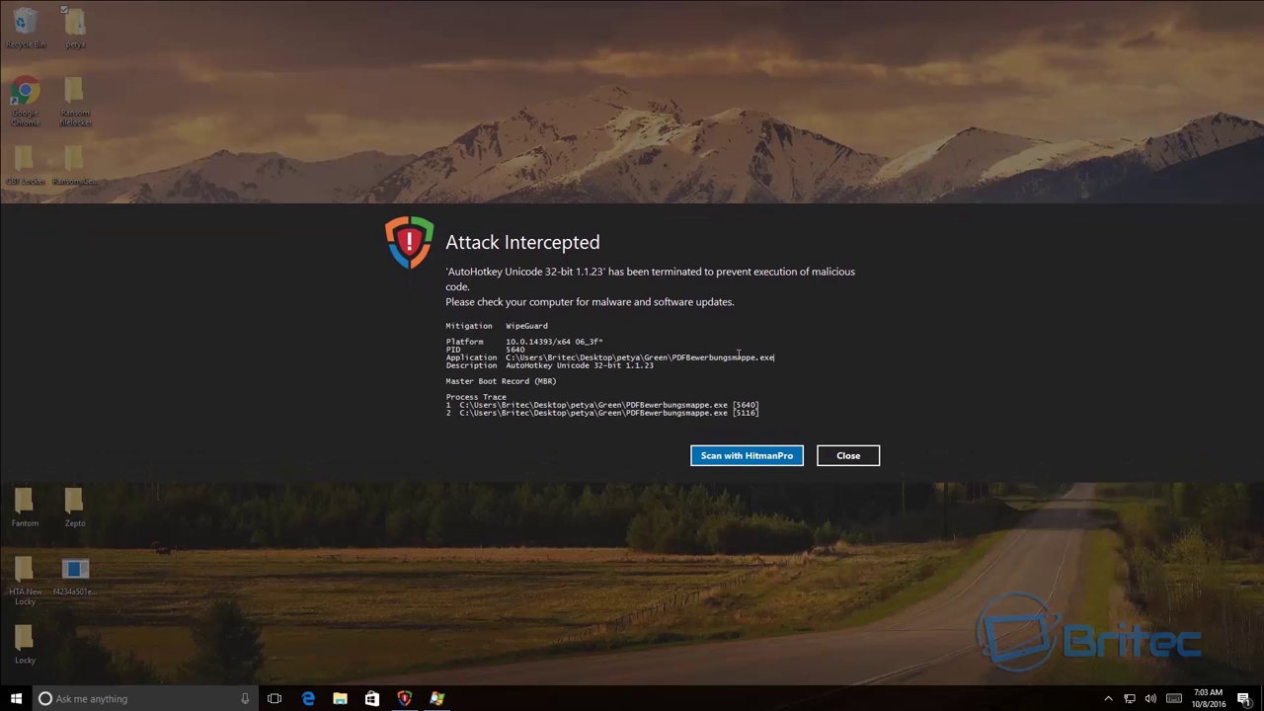
drag(775, 358, 446, 357)
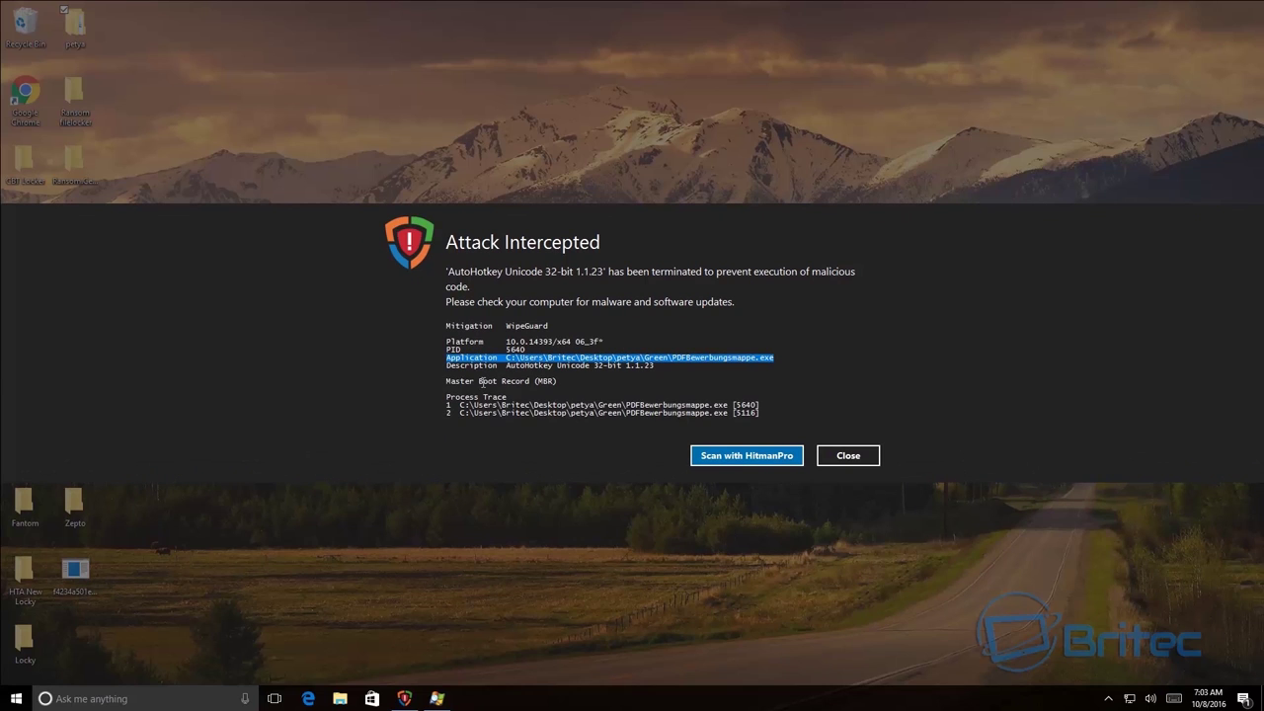
click(848, 455)
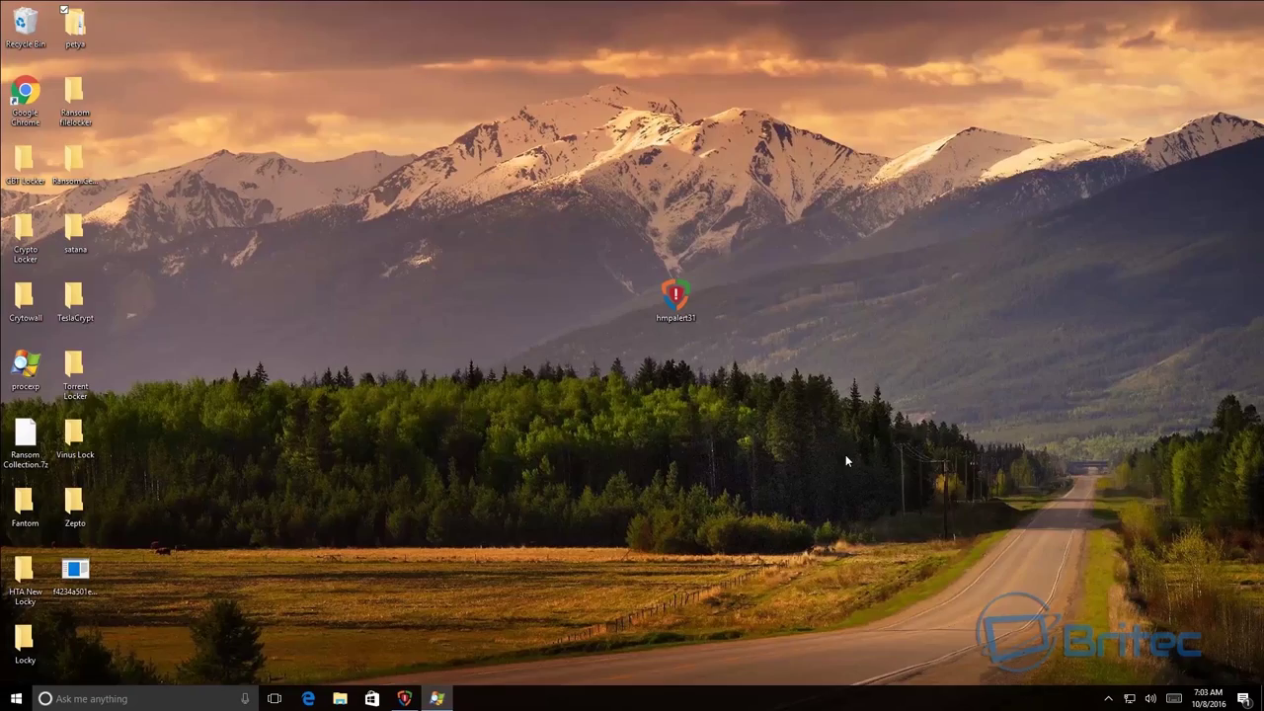
click(435, 698)
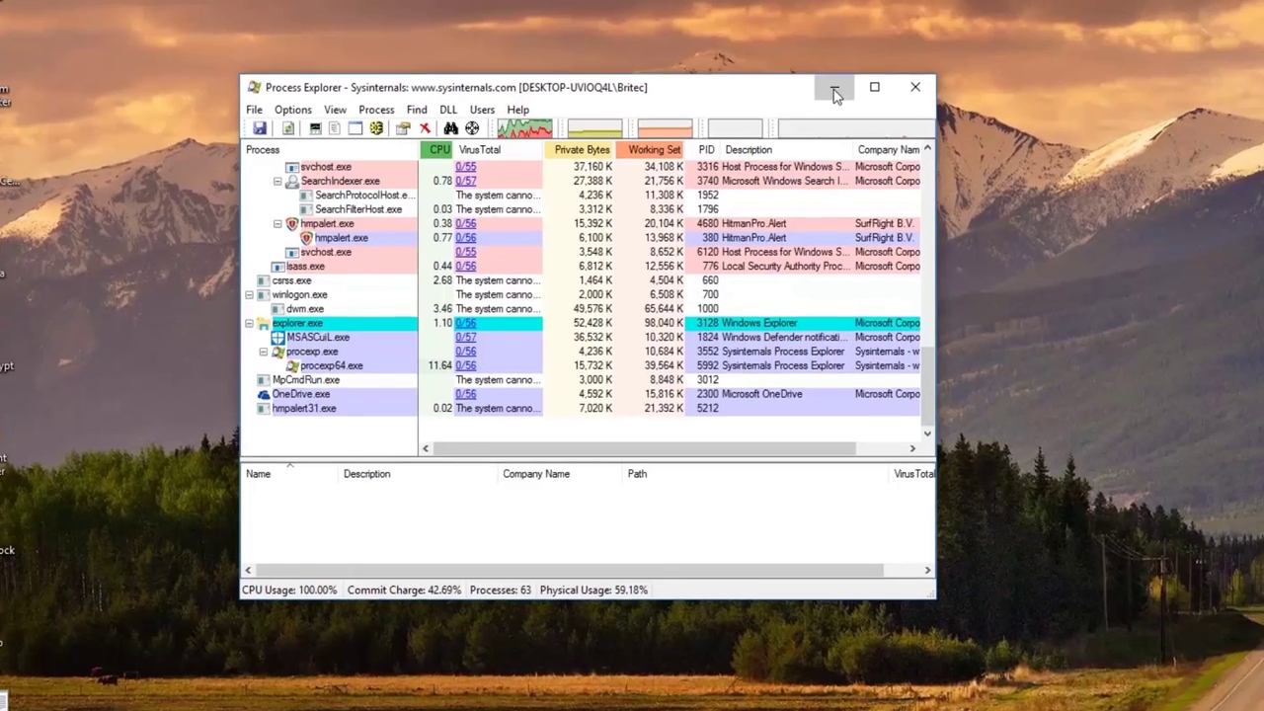
click(834, 89)
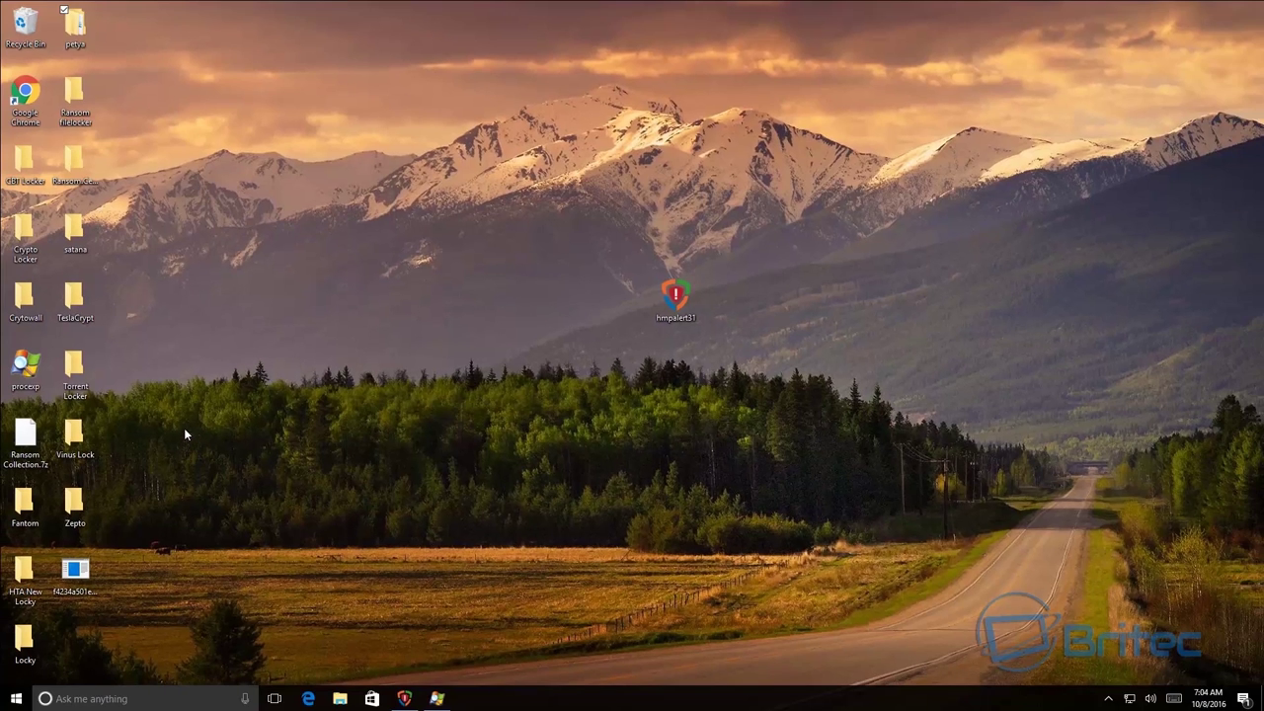
- Run the Balstyrigst sample from the CBT Locker folder on the desktop and close the folder window
double_click(25, 166)
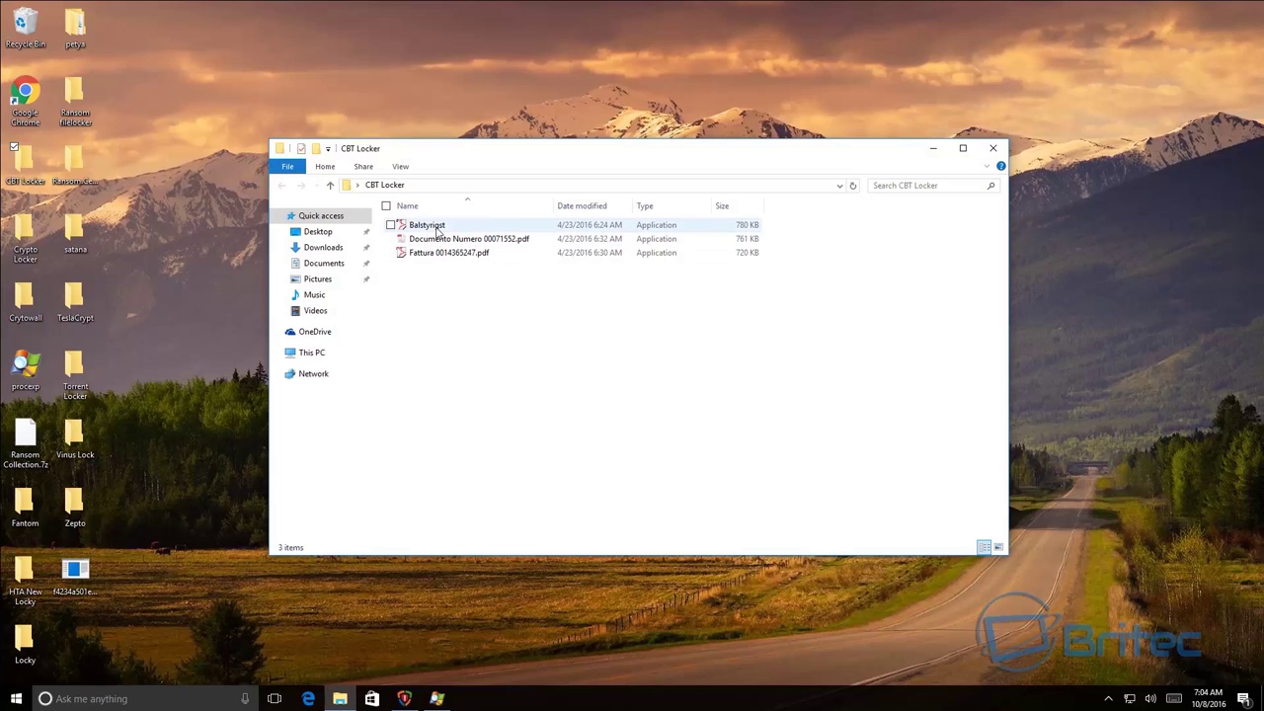
click(437, 229)
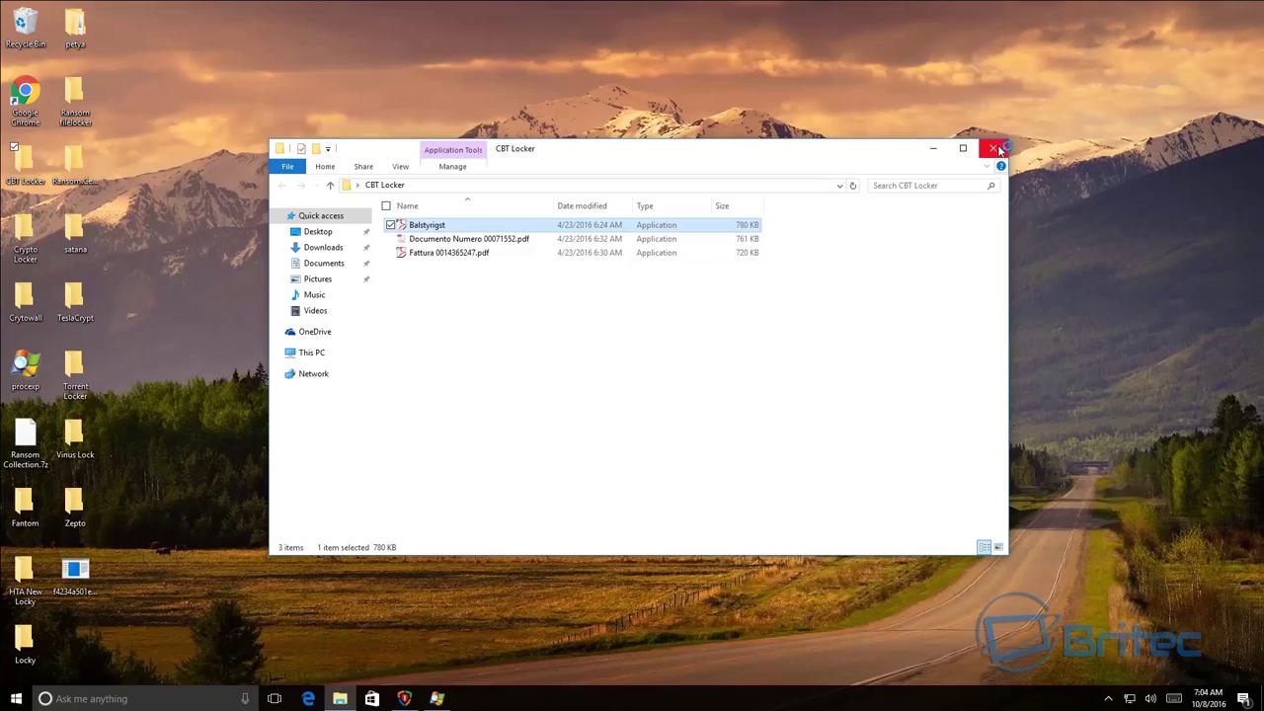
click(995, 148)
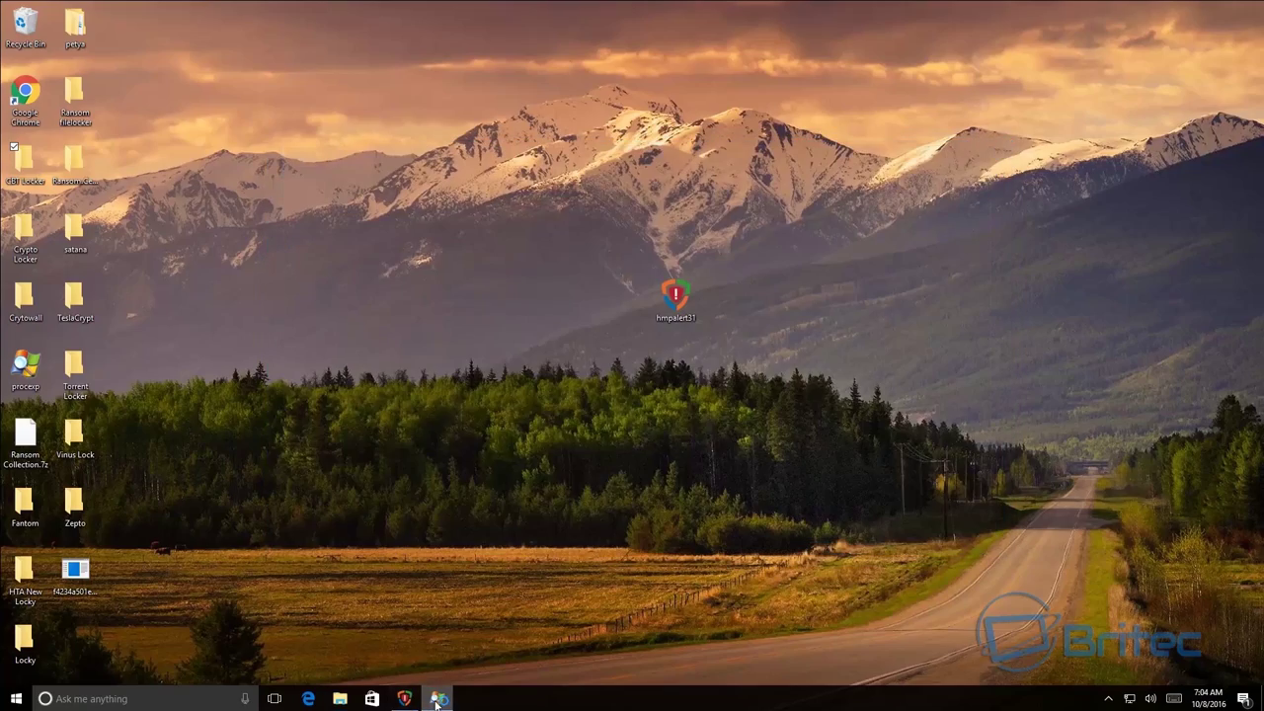
- Restore and enlarge Process Explorer, then select the parent Balstyrigst.exe process to examine its CPU use, VirusTotal score and loaded DLLs
click(437, 699)
mouse_move(311, 335)
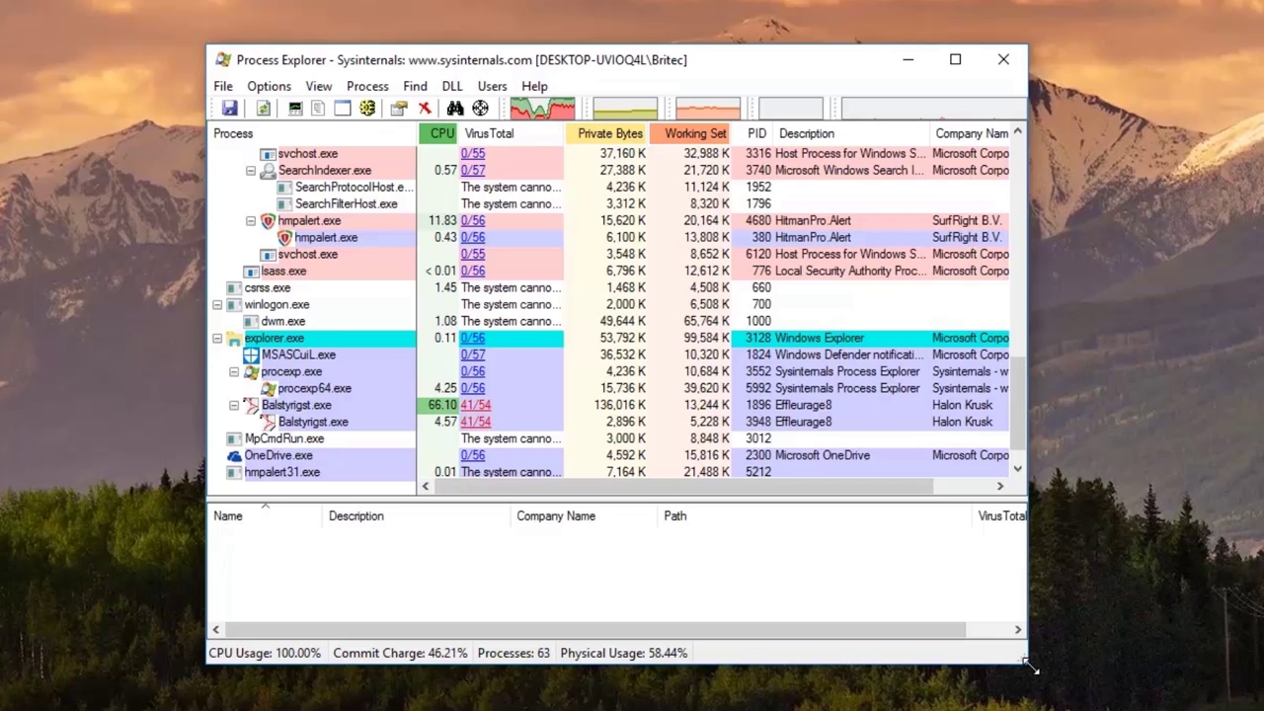
drag(1025, 661, 1150, 705)
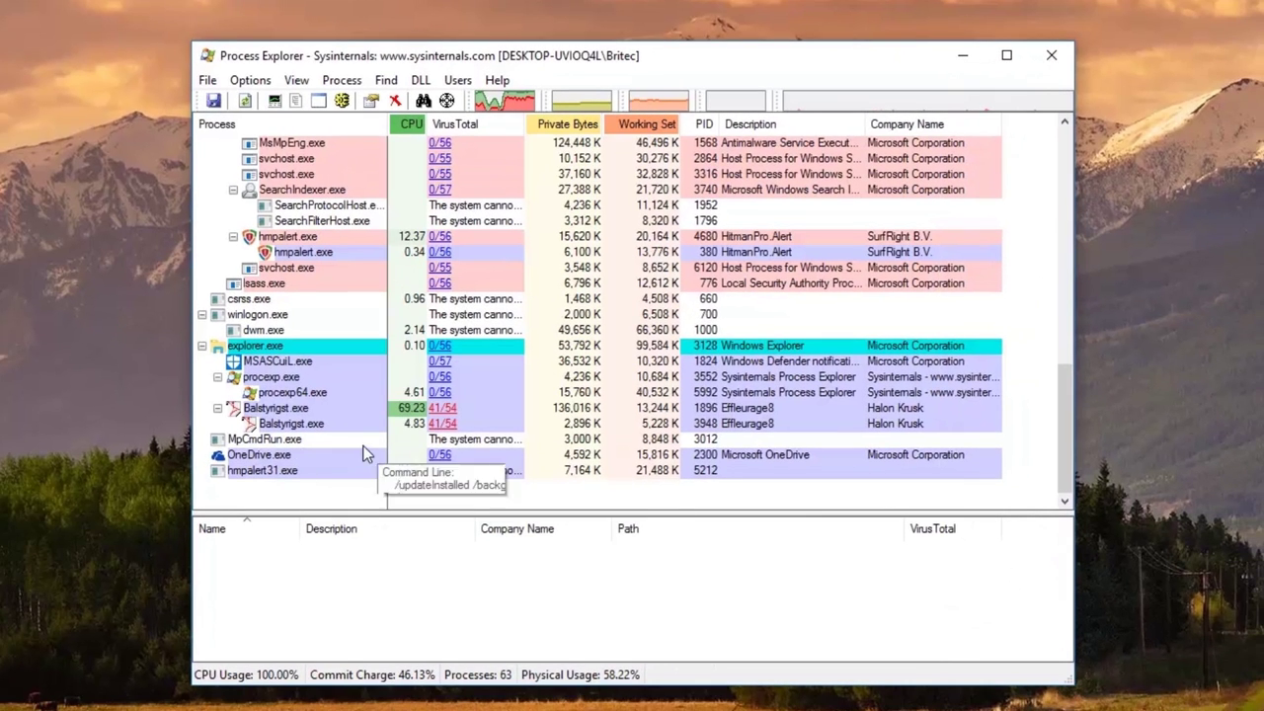
click(293, 411)
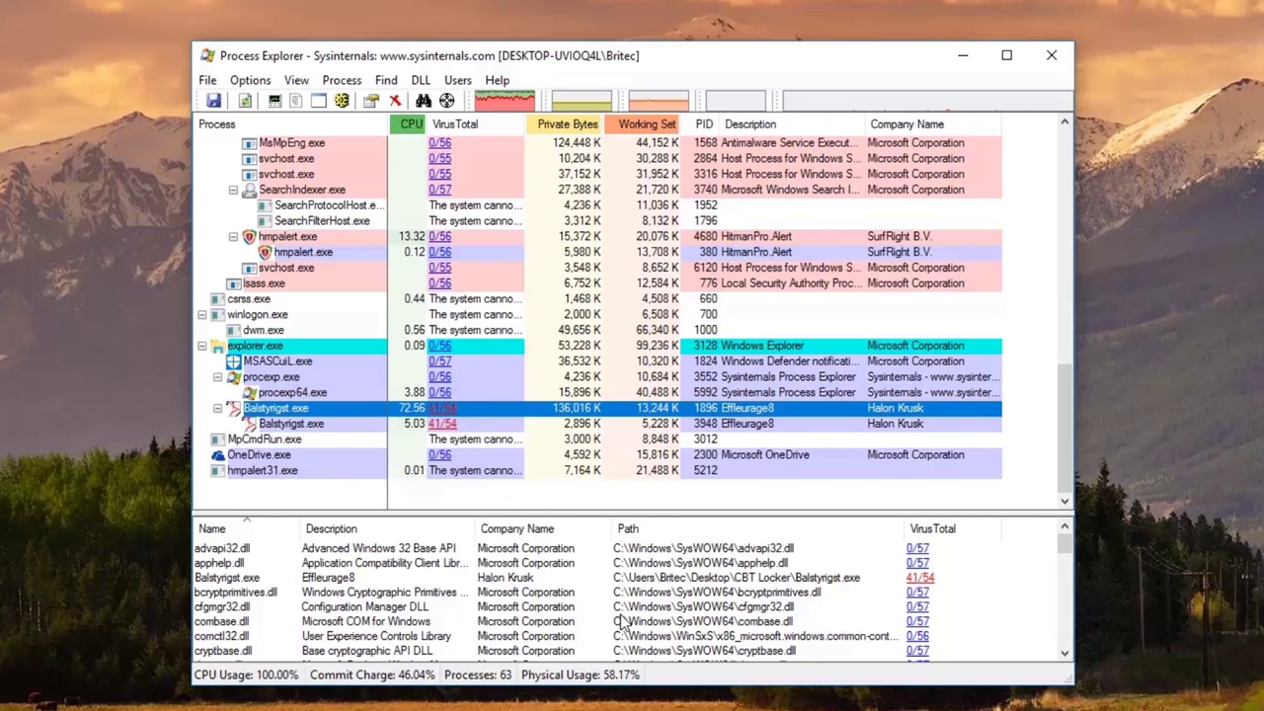
mouse_move(289, 253)
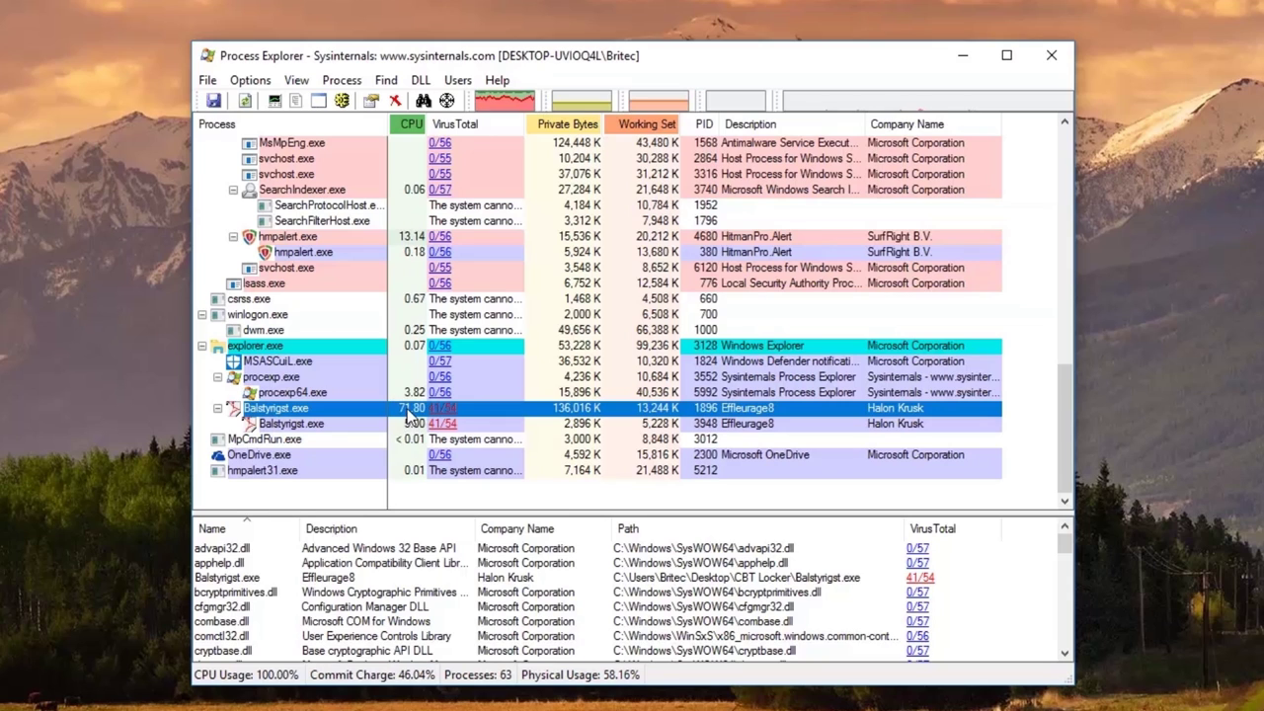
mouse_move(233, 419)
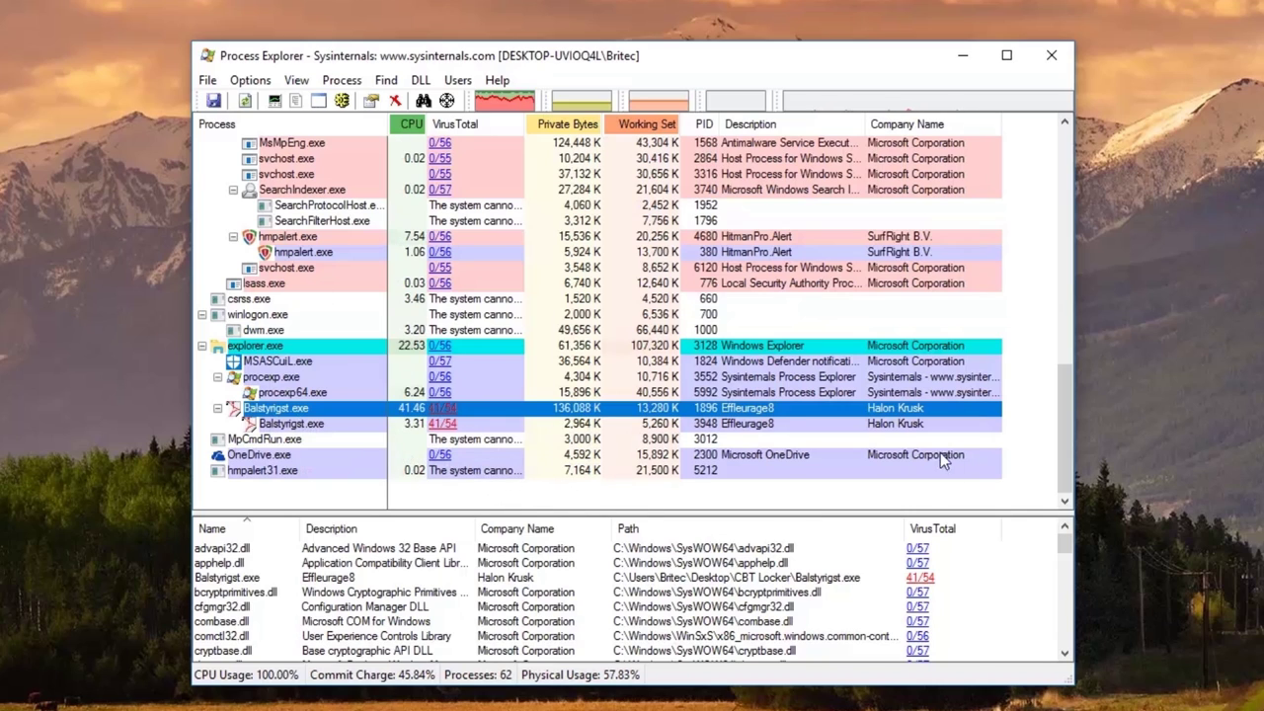
- Check the command line, path and CPU use of the two Balstyrigst.exe processes
mouse_move(338, 432)
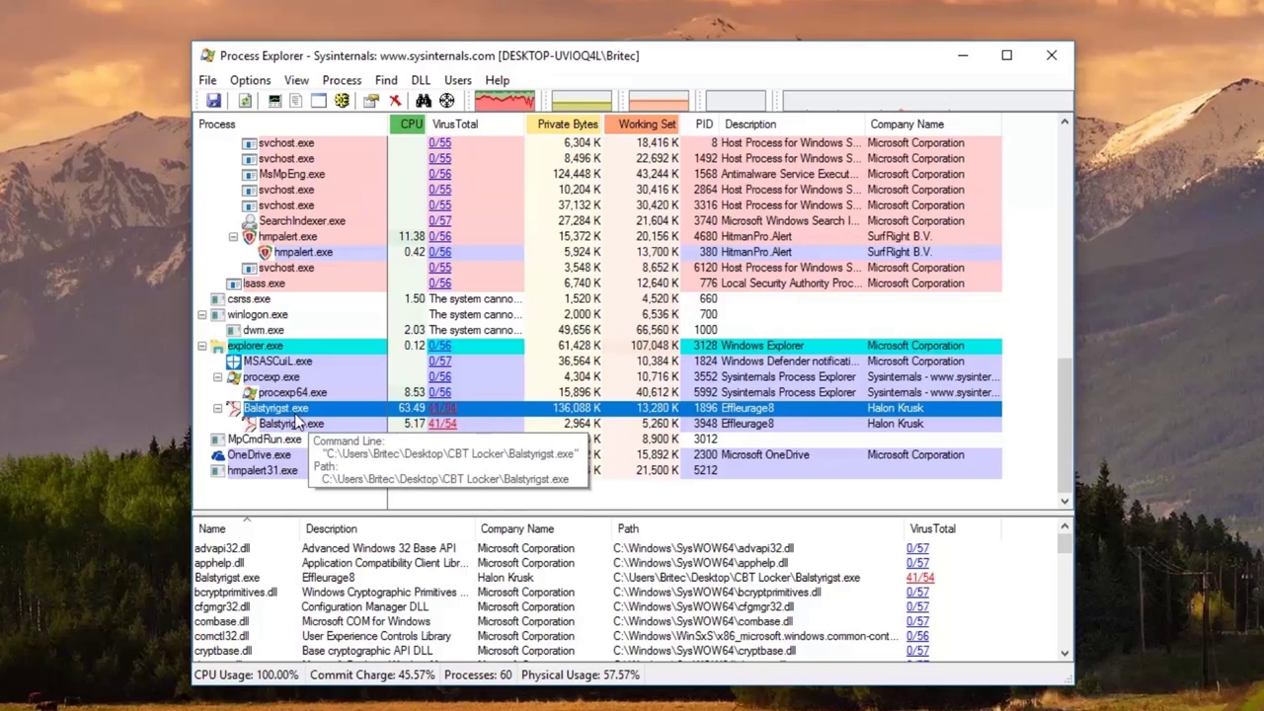
mouse_move(301, 410)
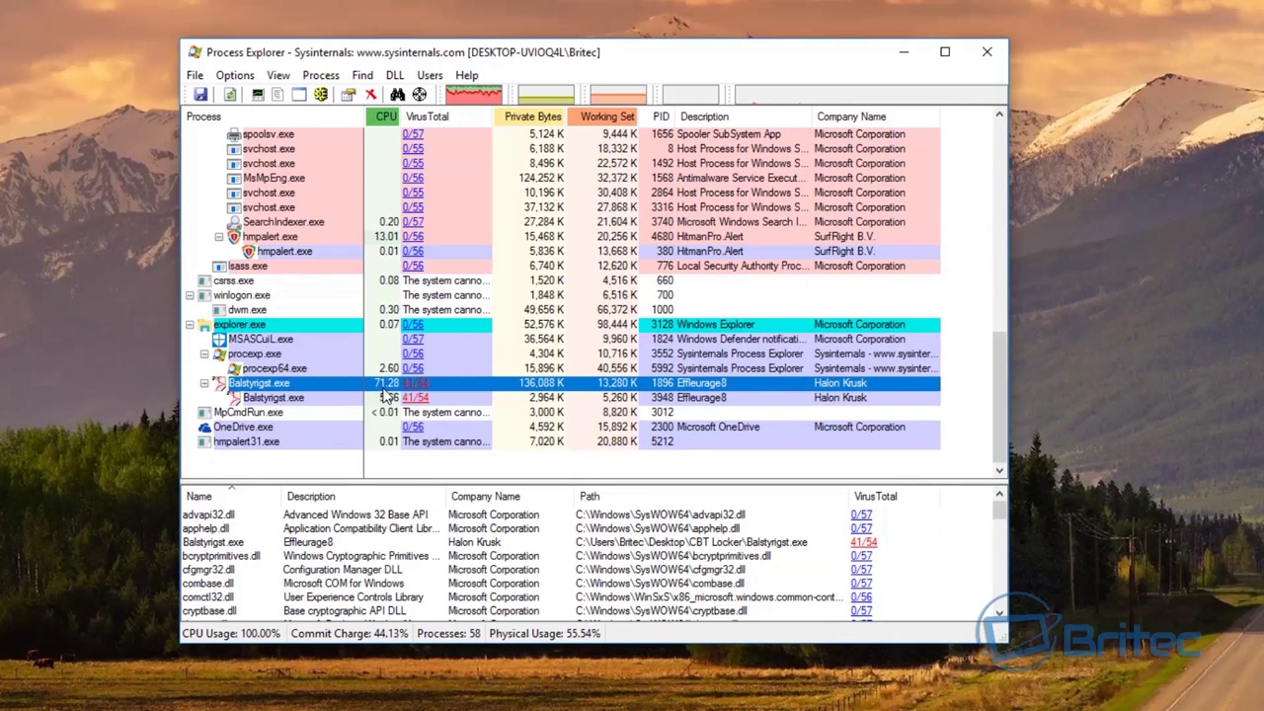
mouse_move(385, 396)
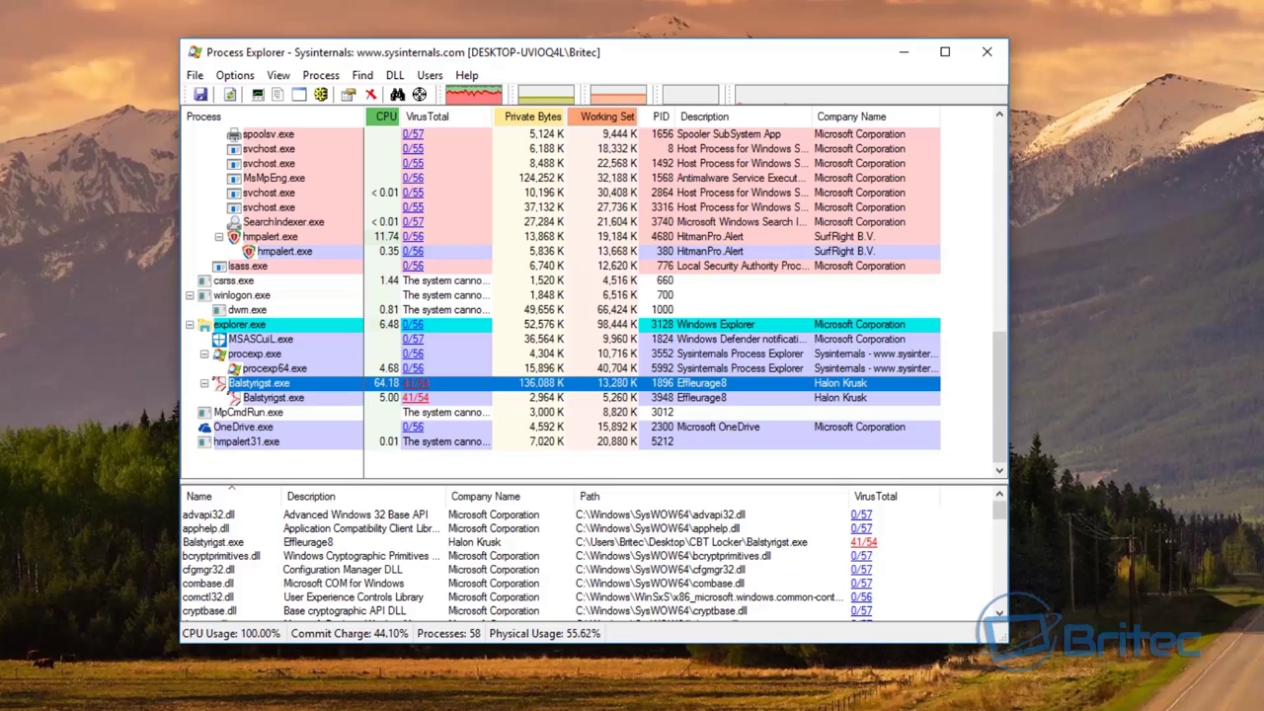
- Inspect the image files in the Saved Pictures folder within Pictures, and close the folder window
key(super+e)
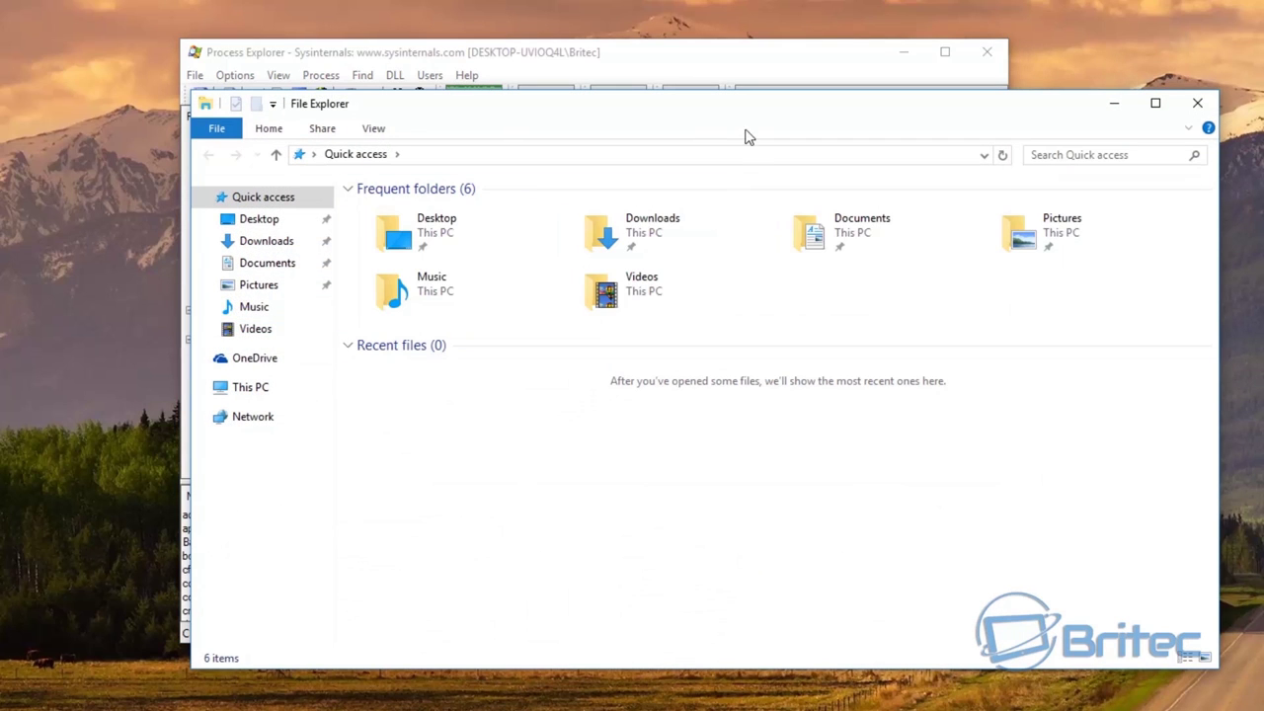
double_click(1015, 242)
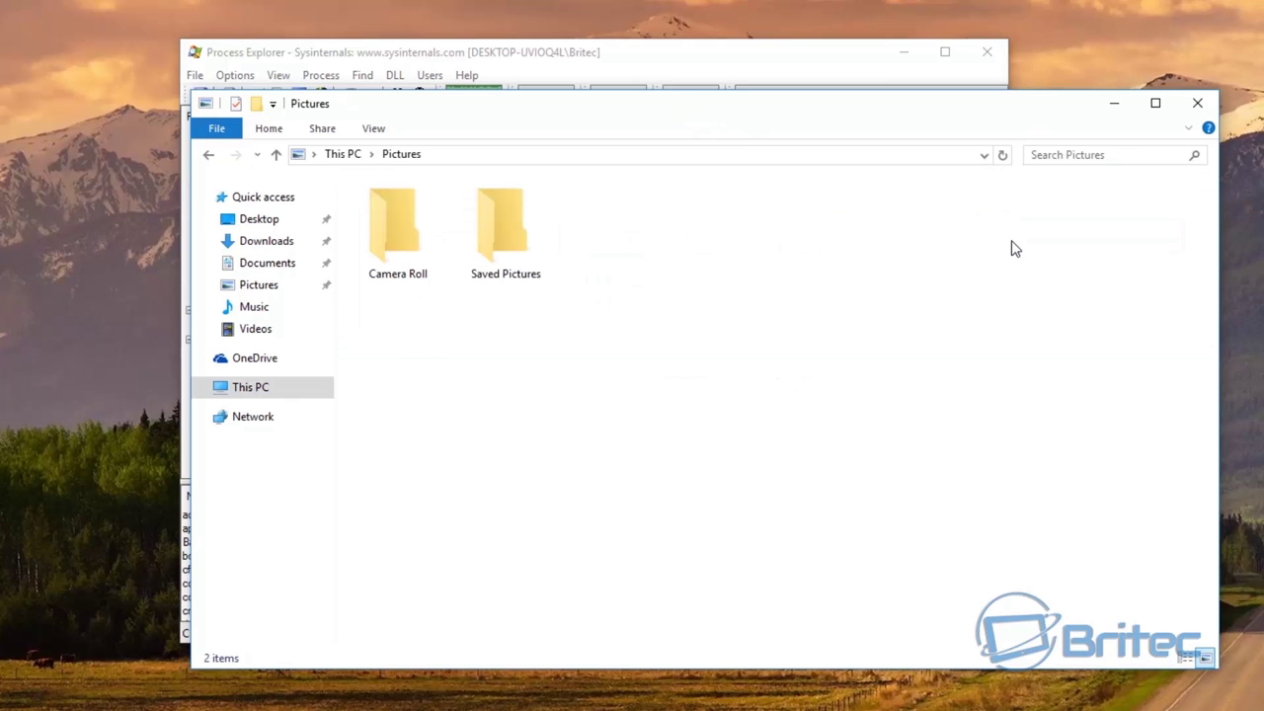
click(510, 255)
double_click(510, 255)
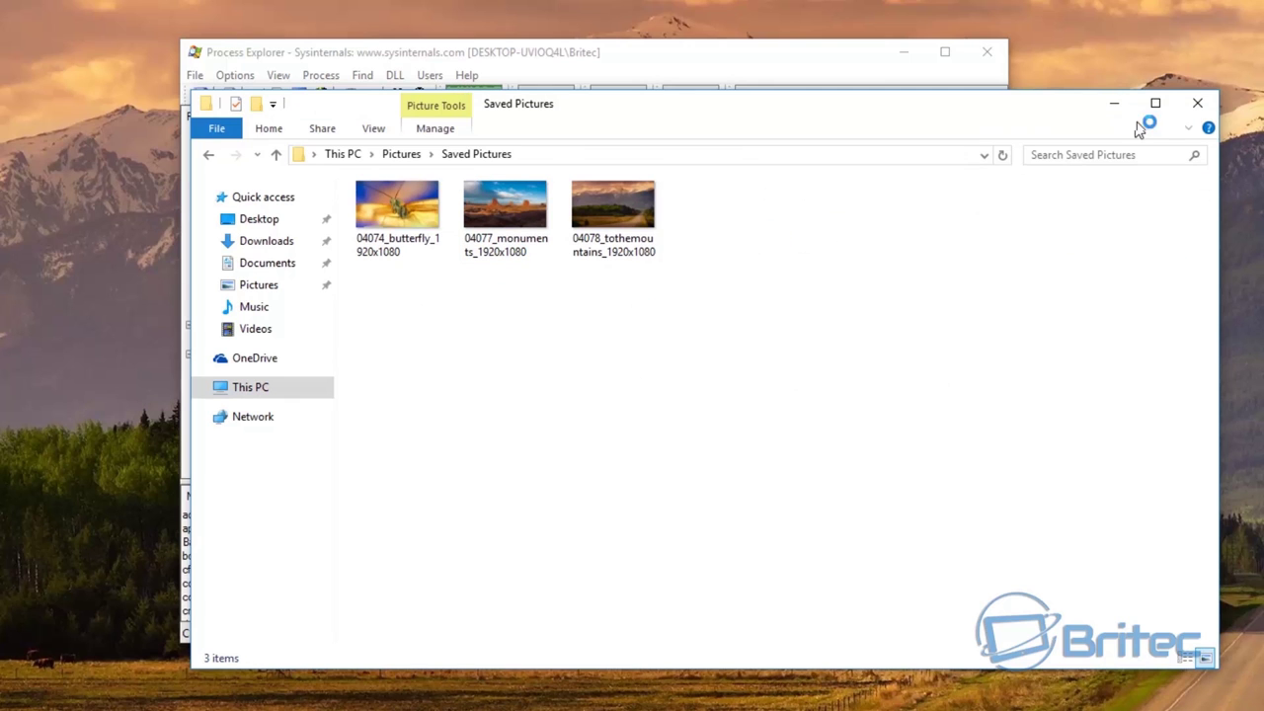
click(1195, 105)
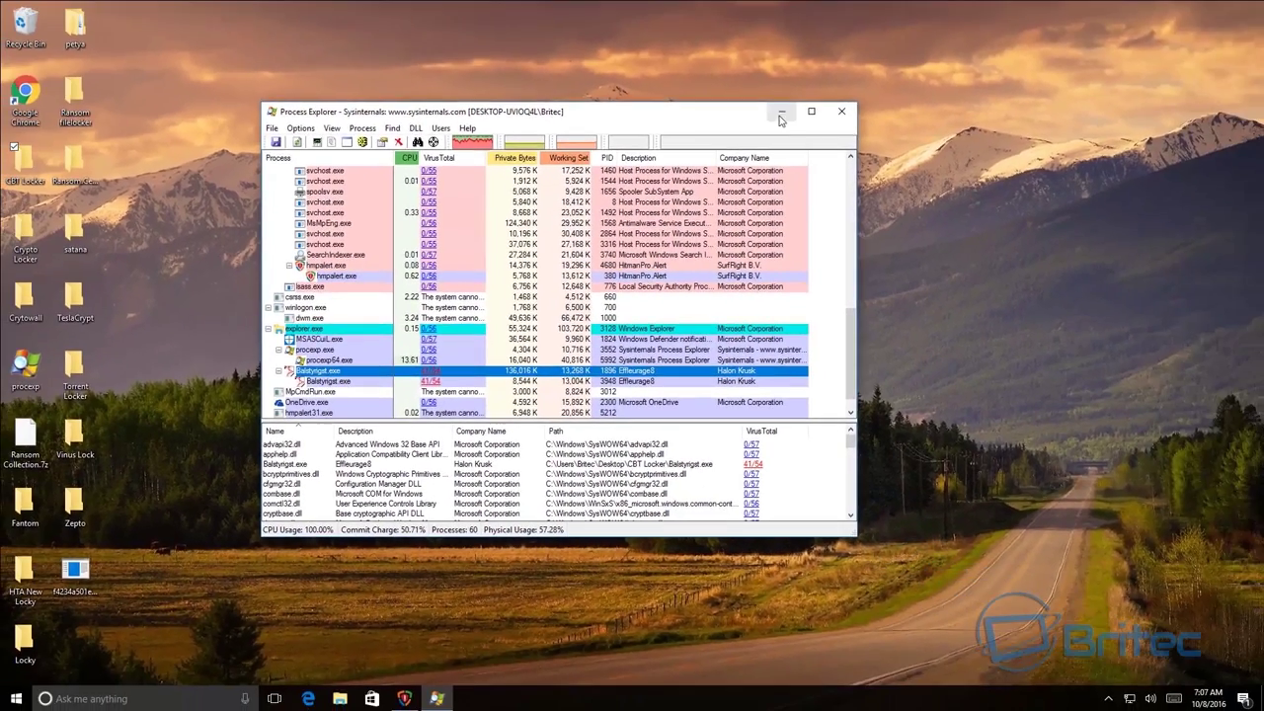
- Minimize Process Explorer, sign out of Windows, and sign back in to the same account
click(838, 83)
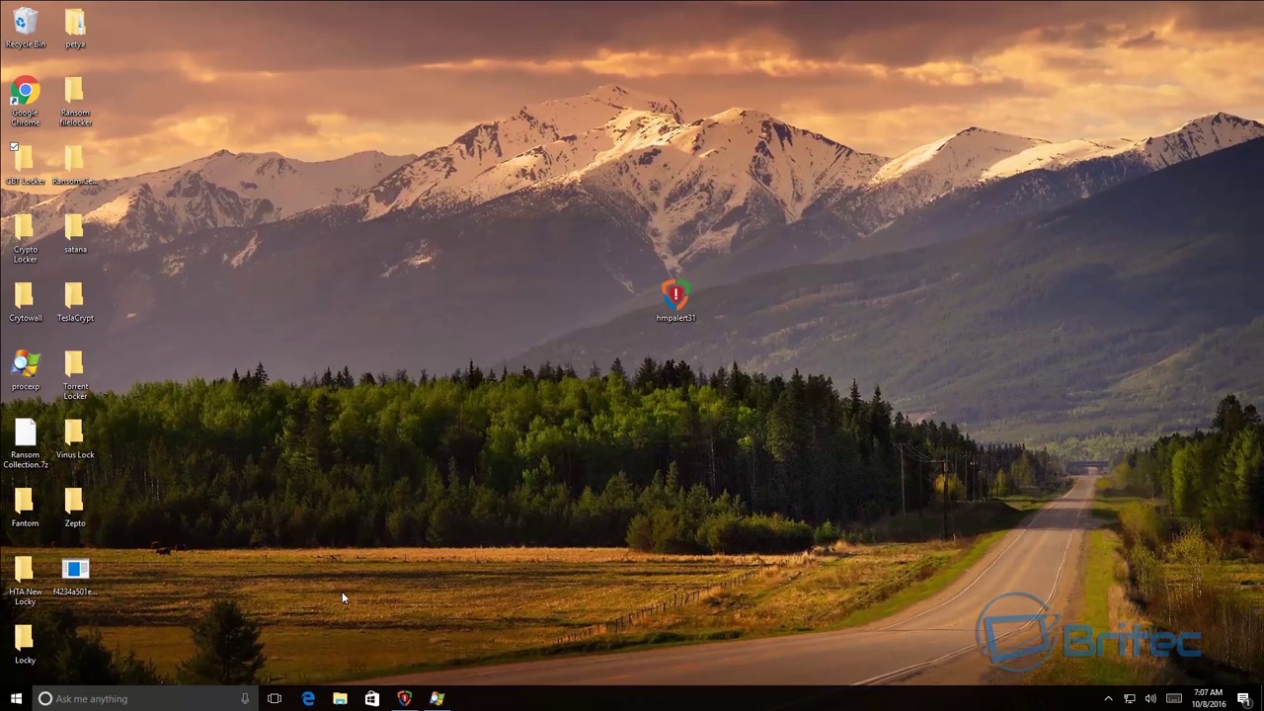
right_click(18, 703)
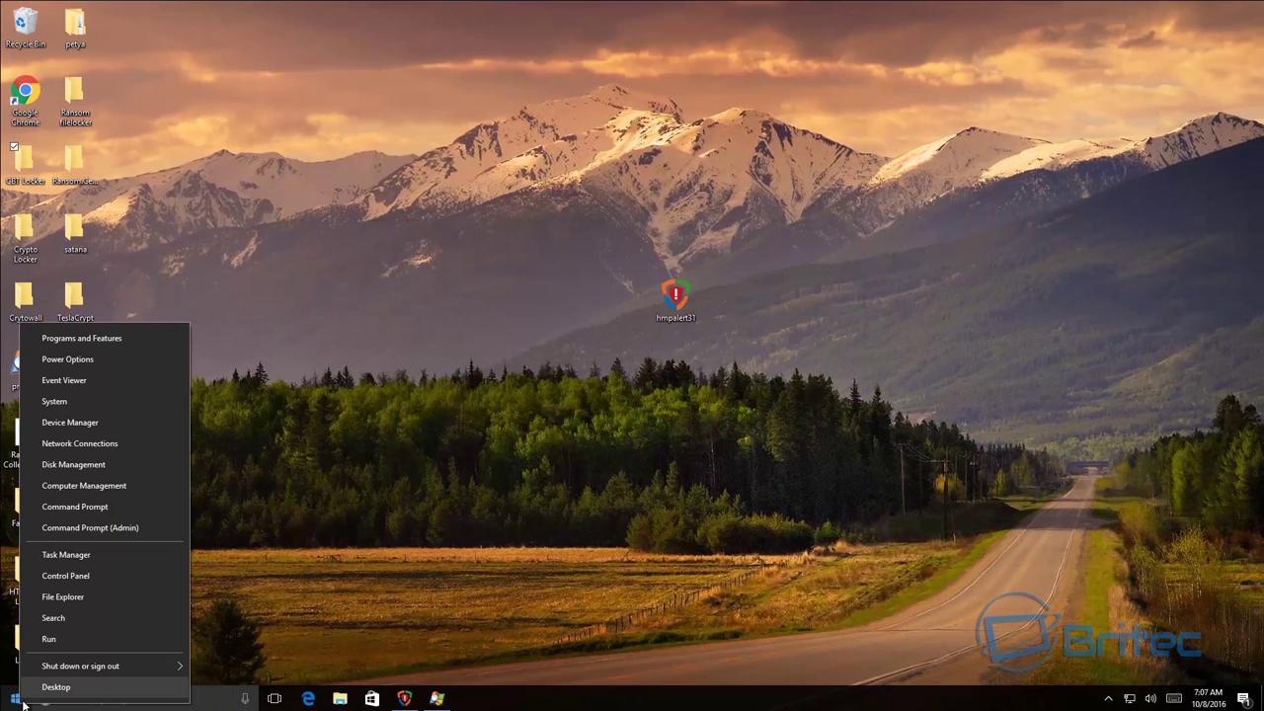
mouse_move(176, 666)
click(225, 622)
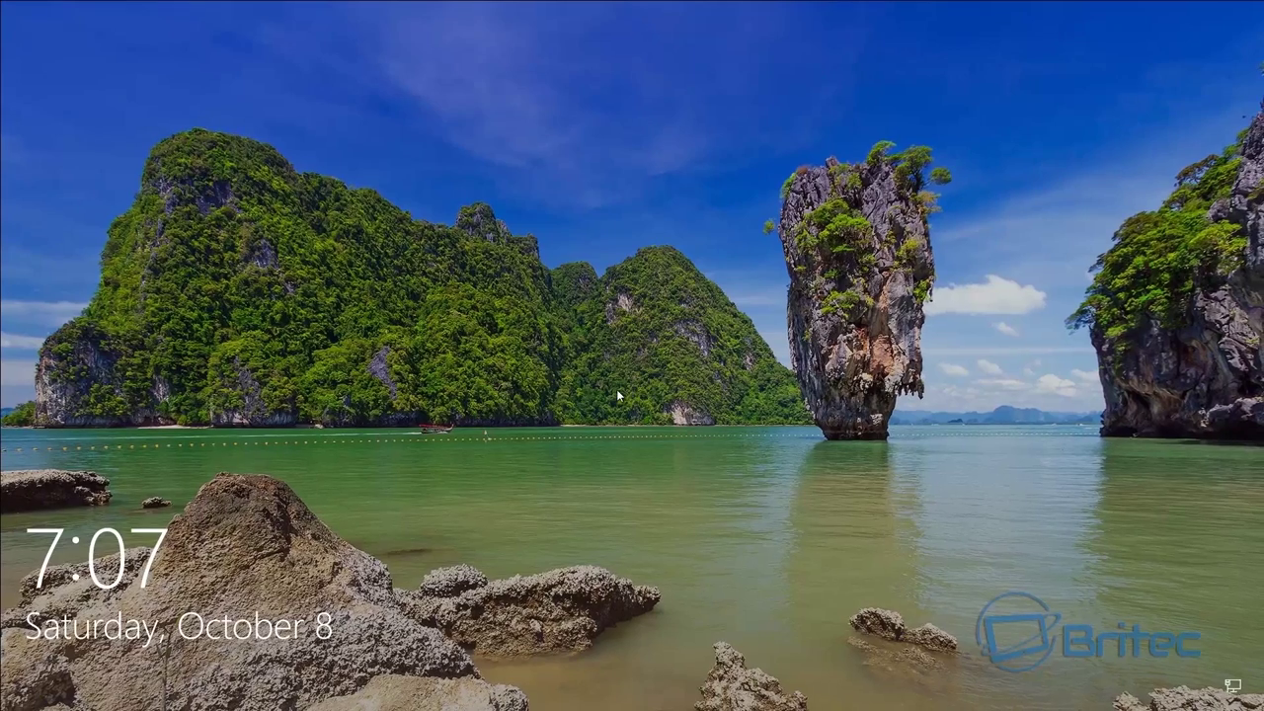
click(617, 389)
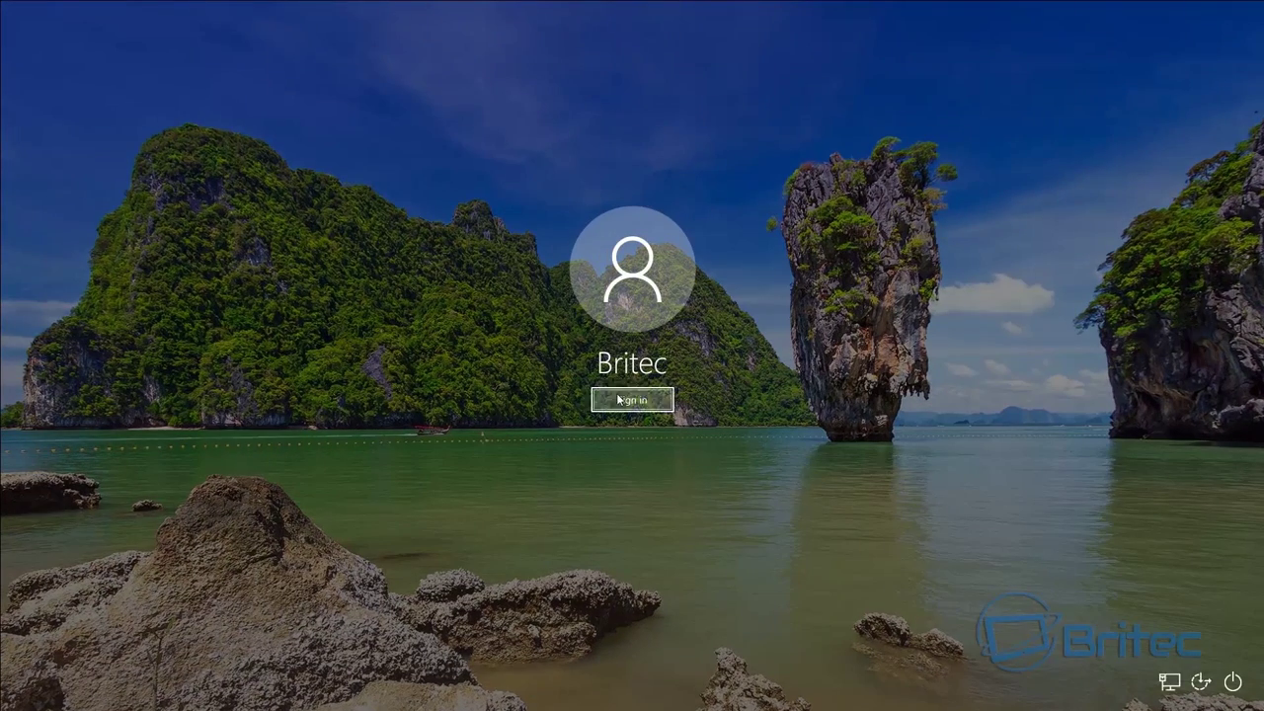
click(617, 395)
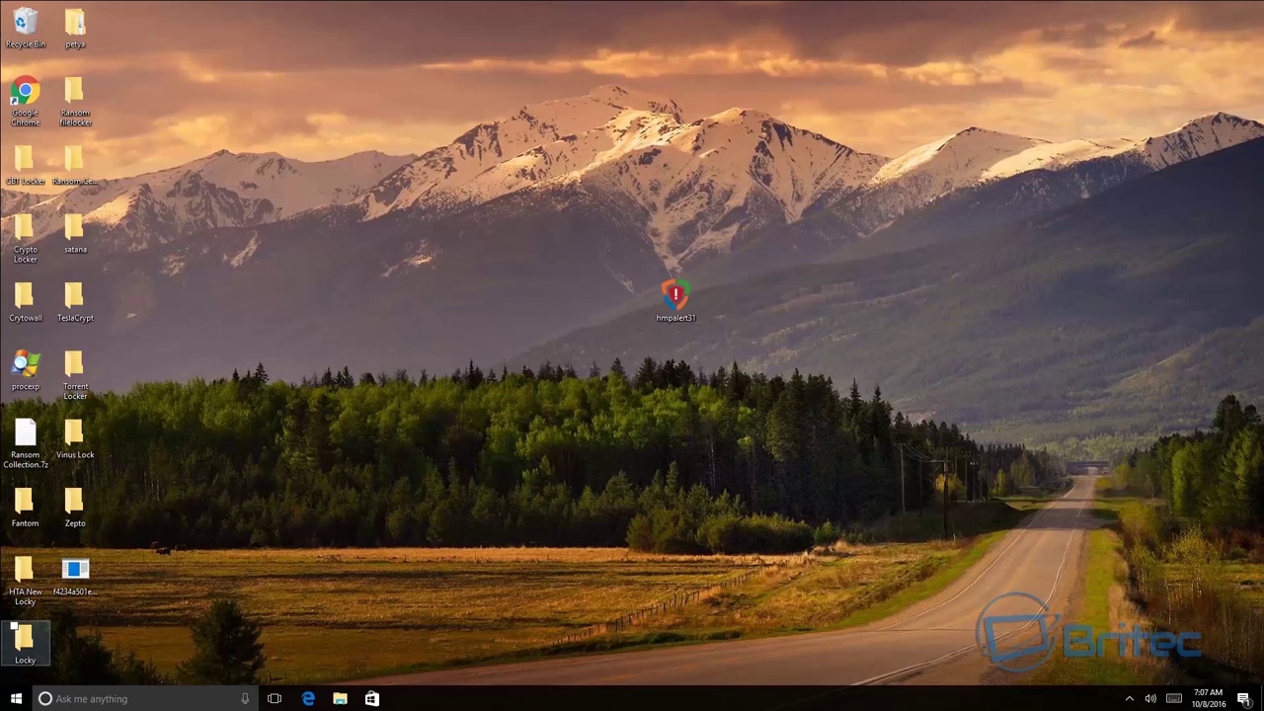
- Review the Windows Defender protection settings under Update & security, and minimize the Settings window
click(16, 698)
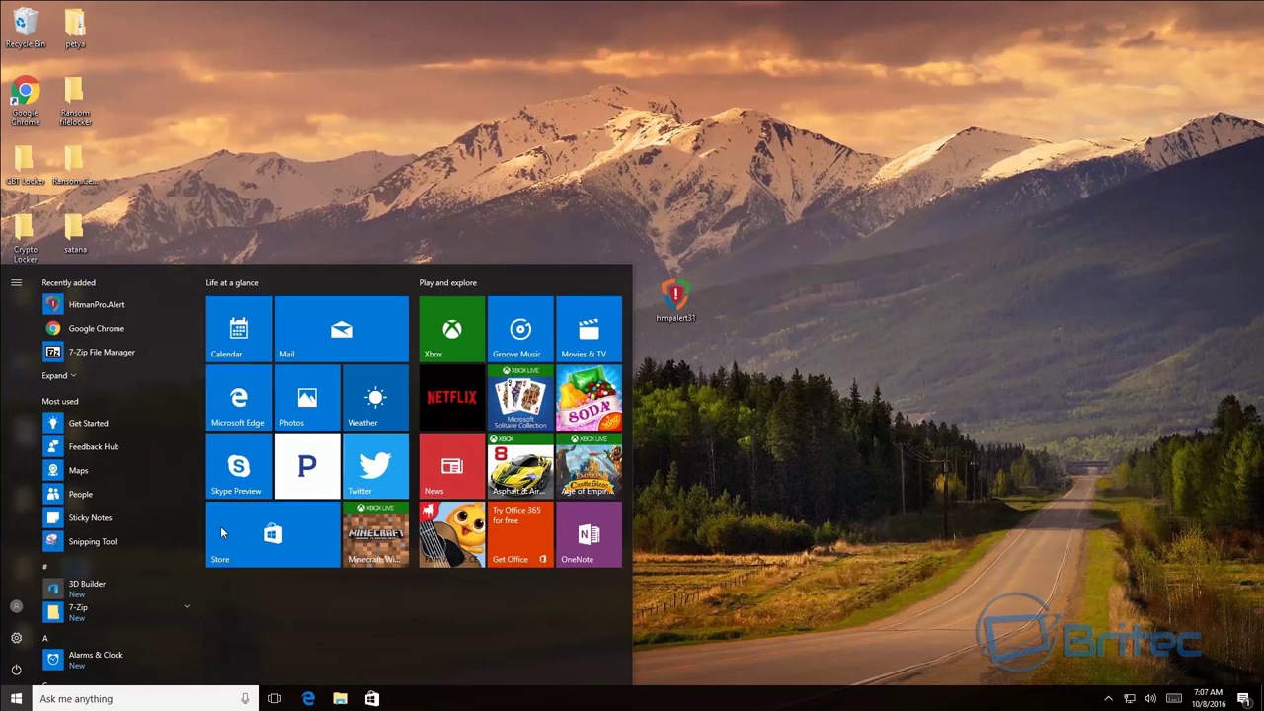
click(15, 639)
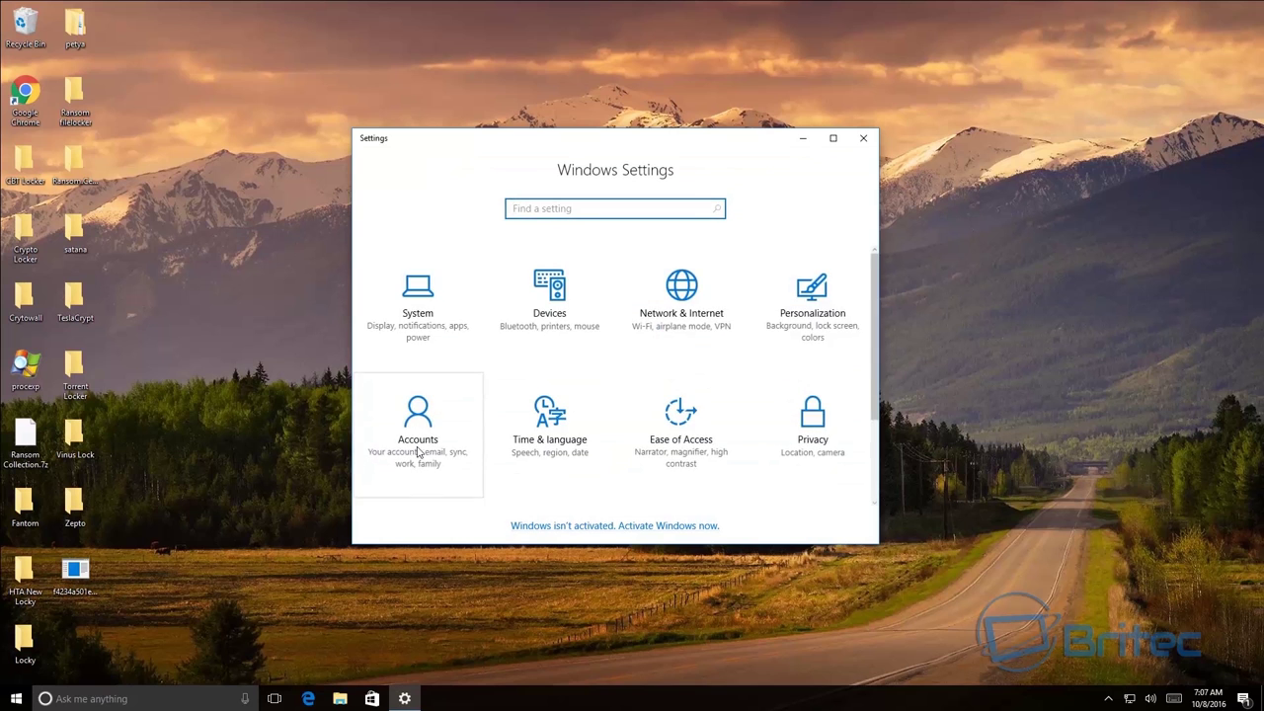
scroll(410, 470, down, 2)
click(425, 440)
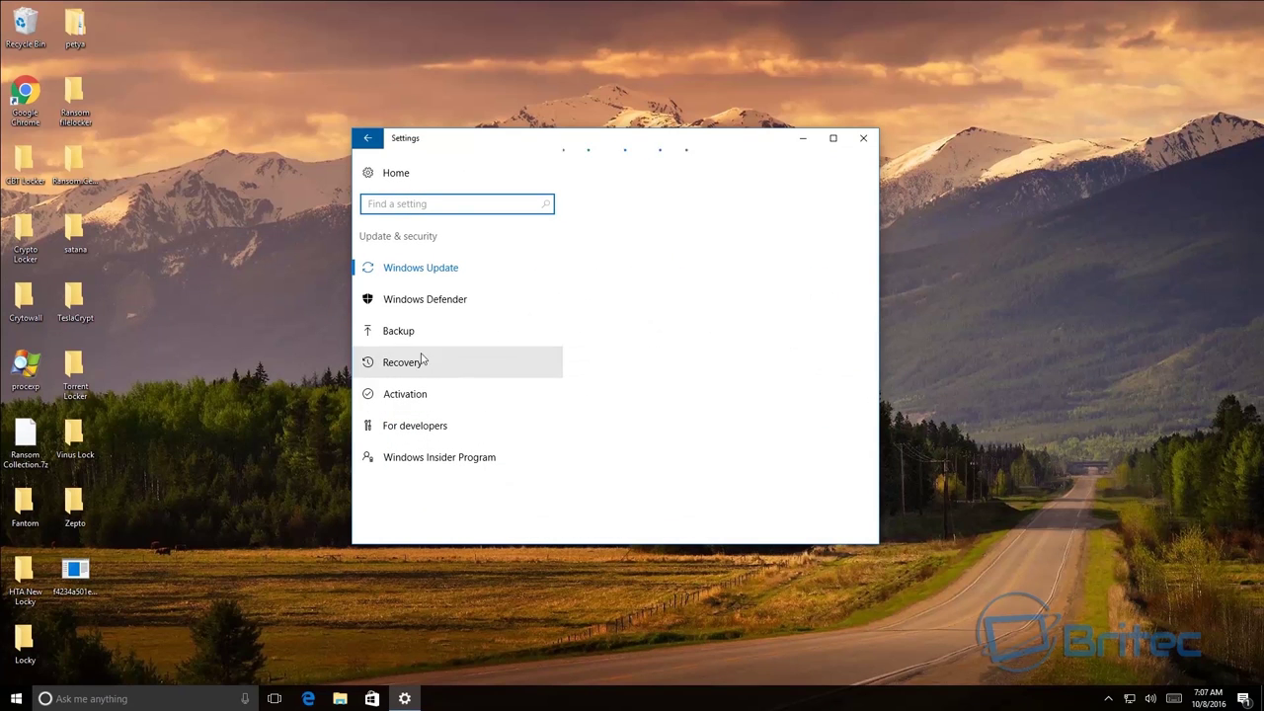
click(425, 301)
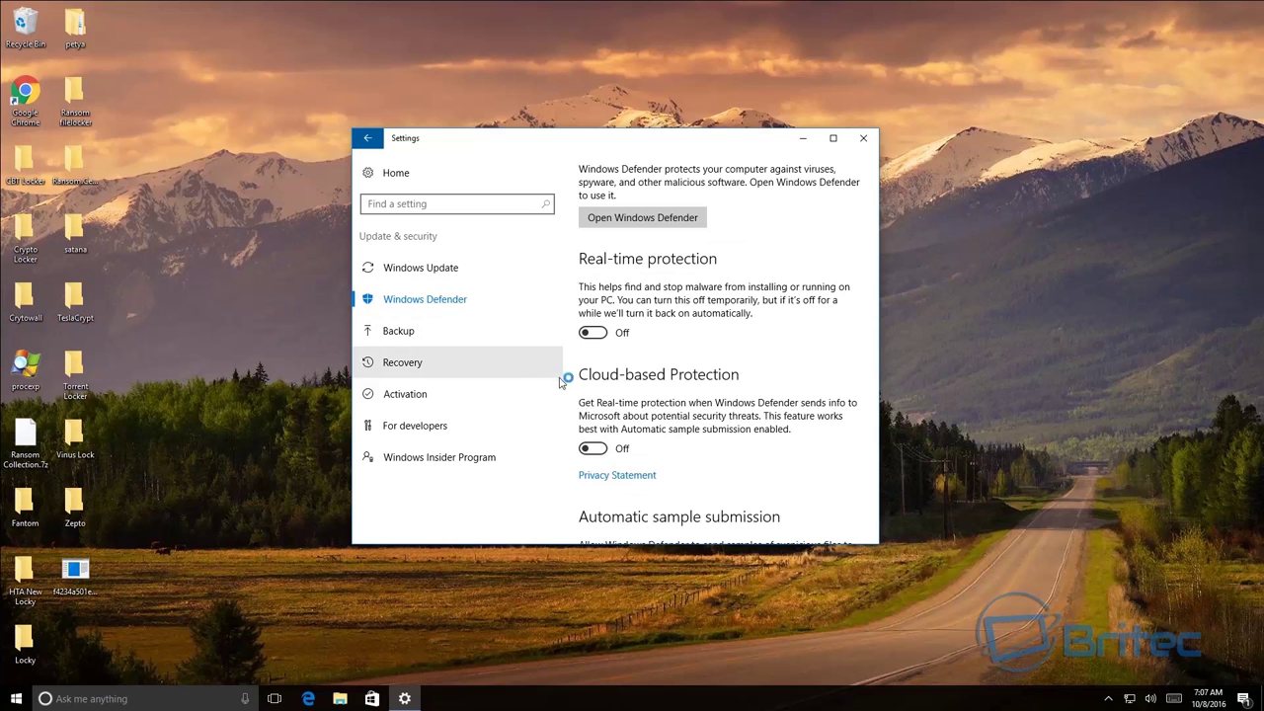
scroll(740, 395, down, 2)
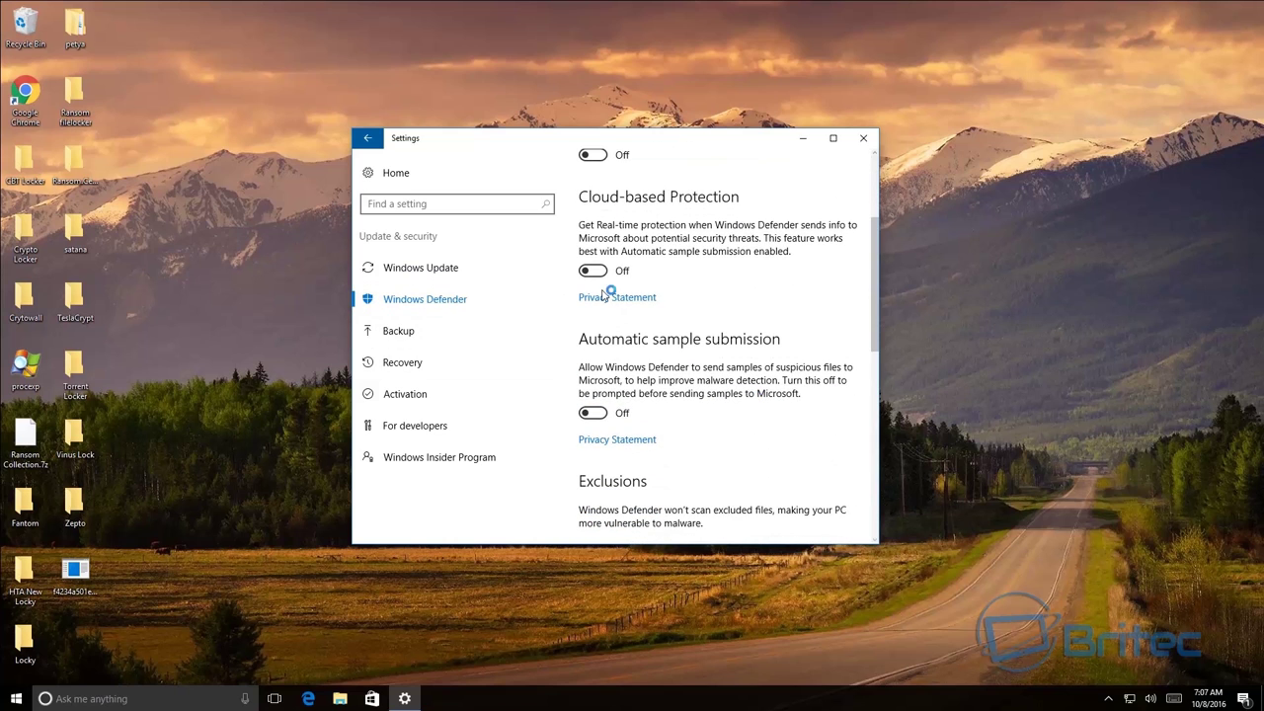
scroll(769, 455, up, 2)
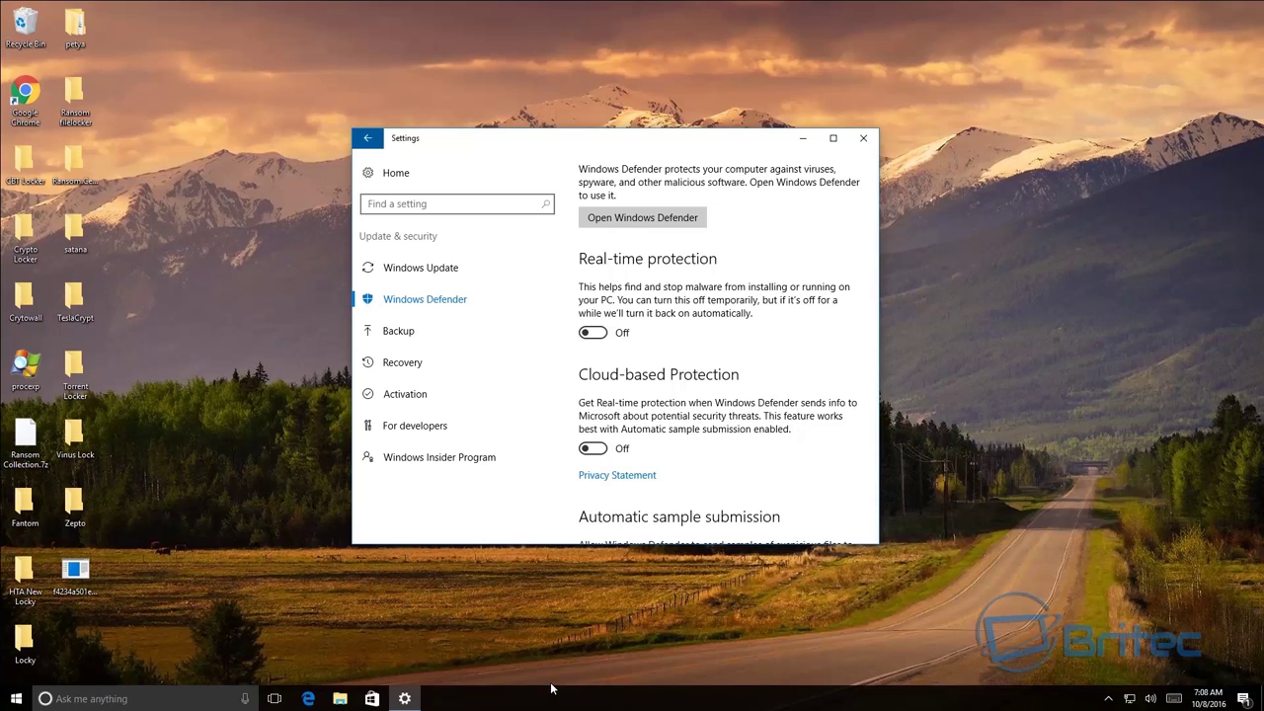
click(805, 140)
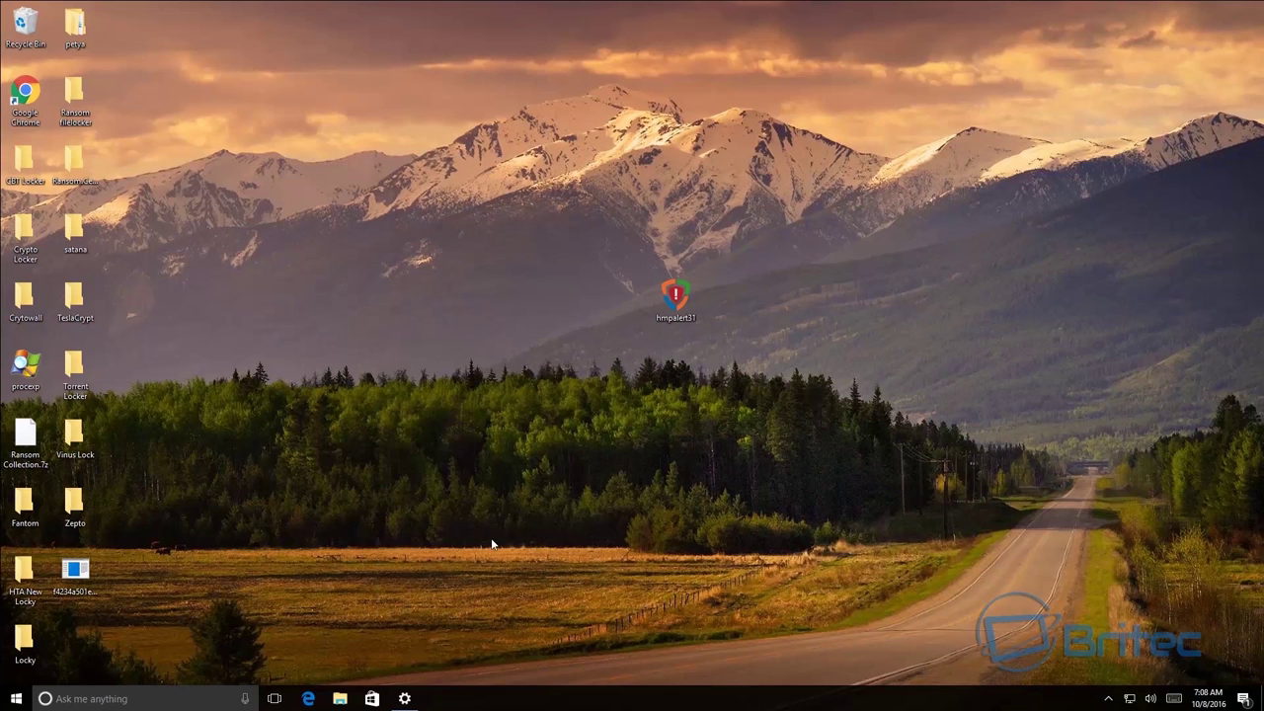
- Launch Process Explorer from the desktop and select the parent sdoofxk.exe process to examine its VirusTotal score, company name and DLLs
double_click(30, 367)
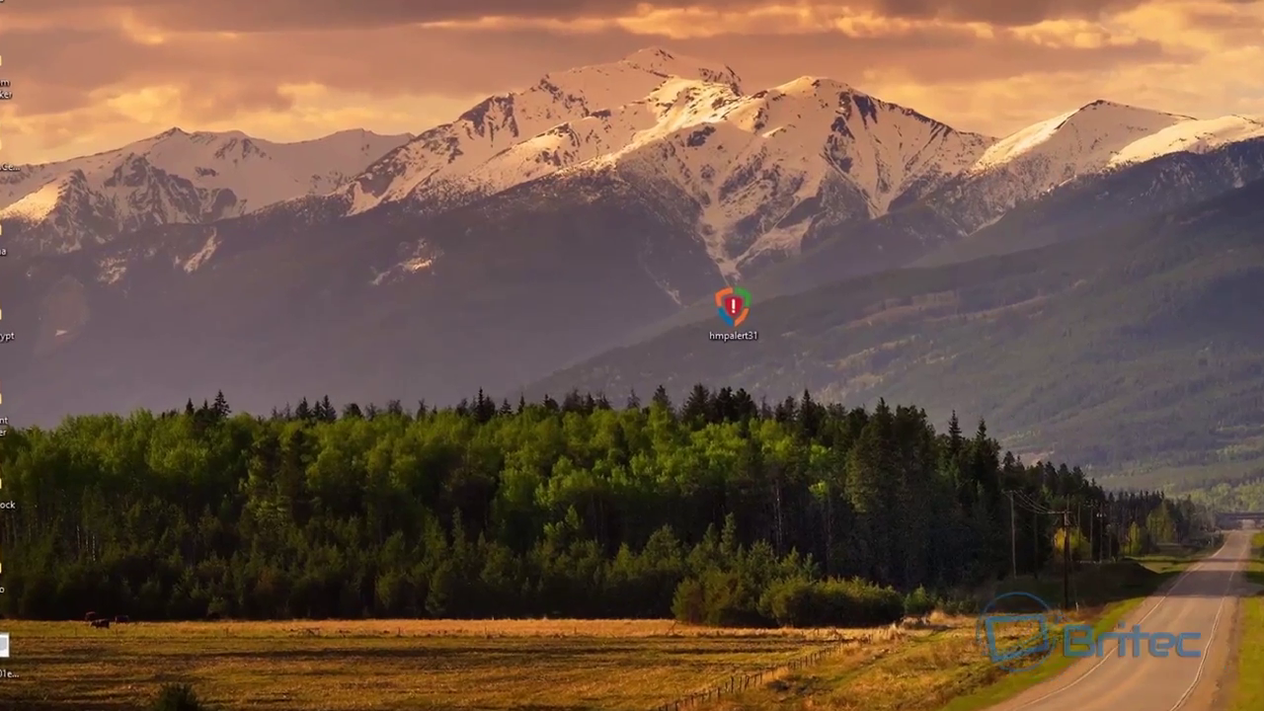
scroll(564, 445, down, 4)
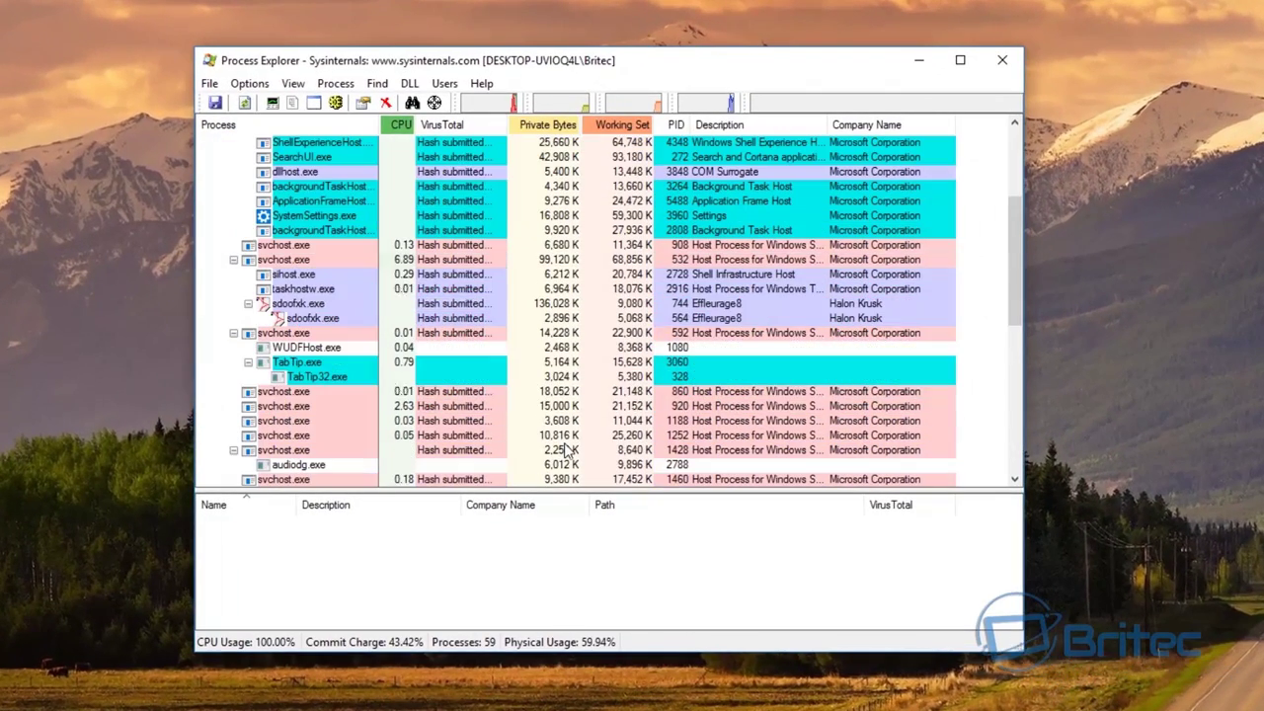
mouse_move(324, 333)
mouse_move(294, 306)
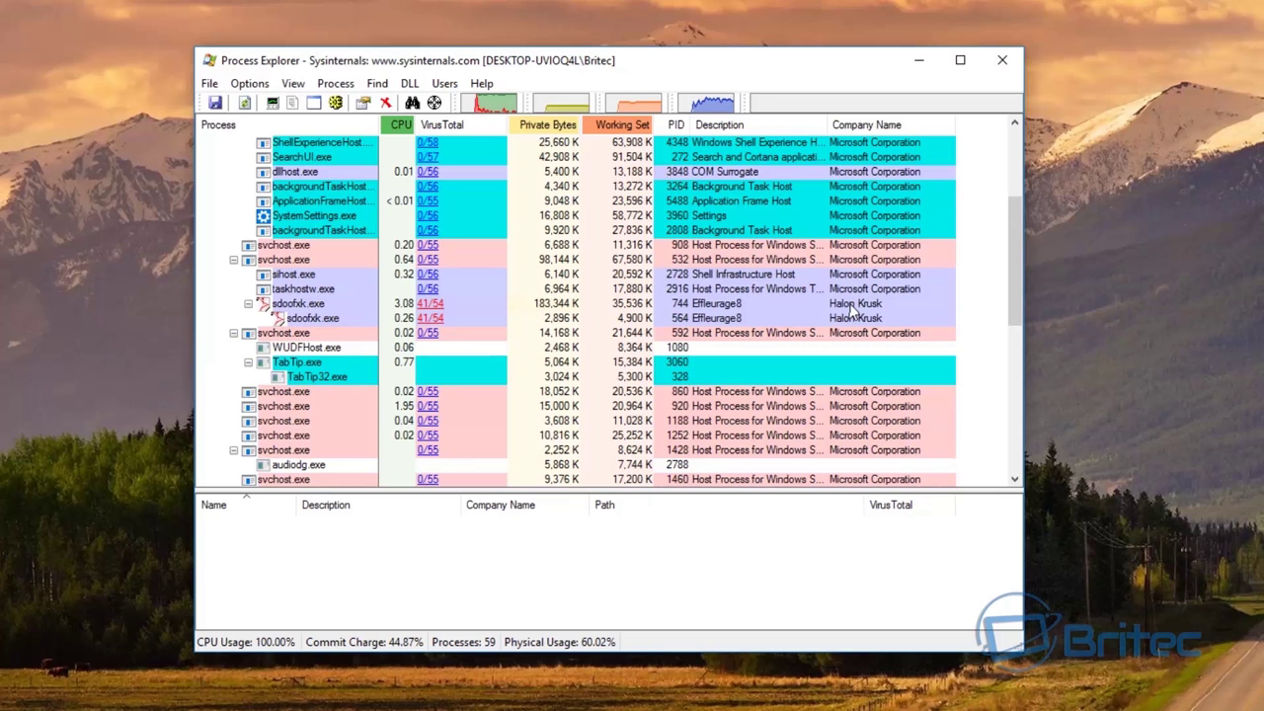
click(859, 306)
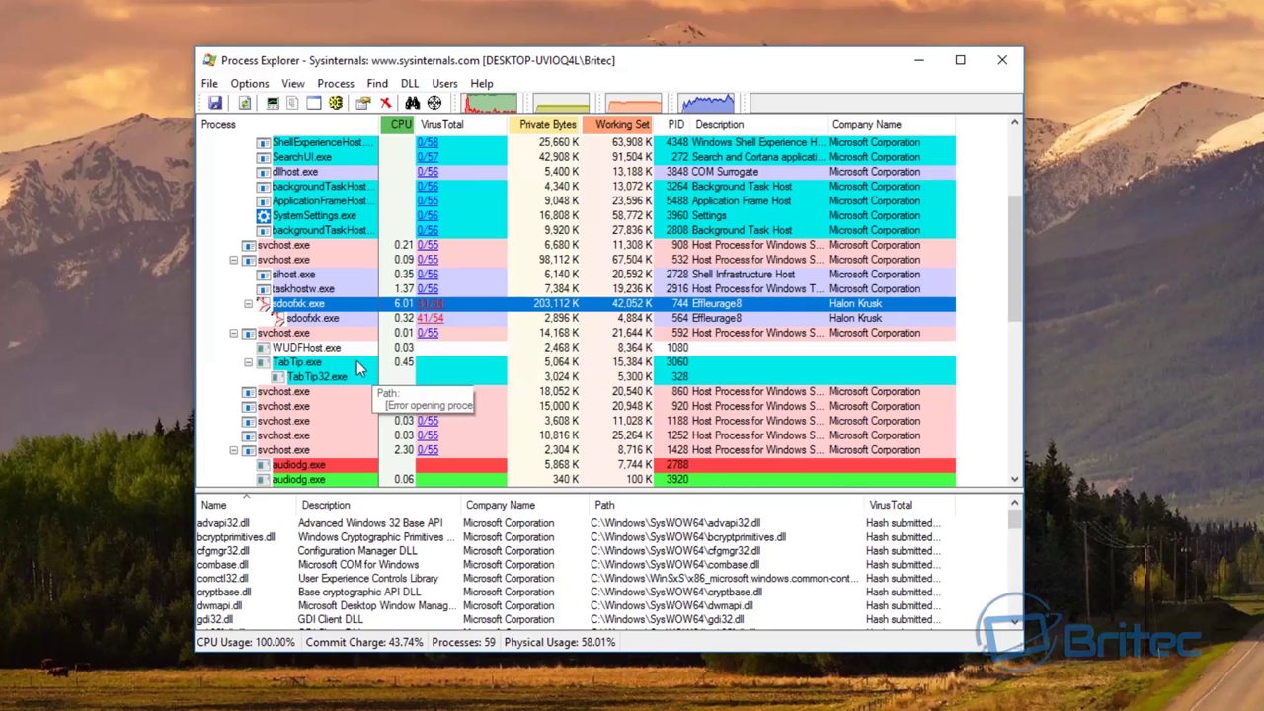
- Check the hmpalert.exe processes further down the process tree and return to the sdoofxk.exe entries
scroll(357, 393, down, 3)
scroll(357, 393, down, 2)
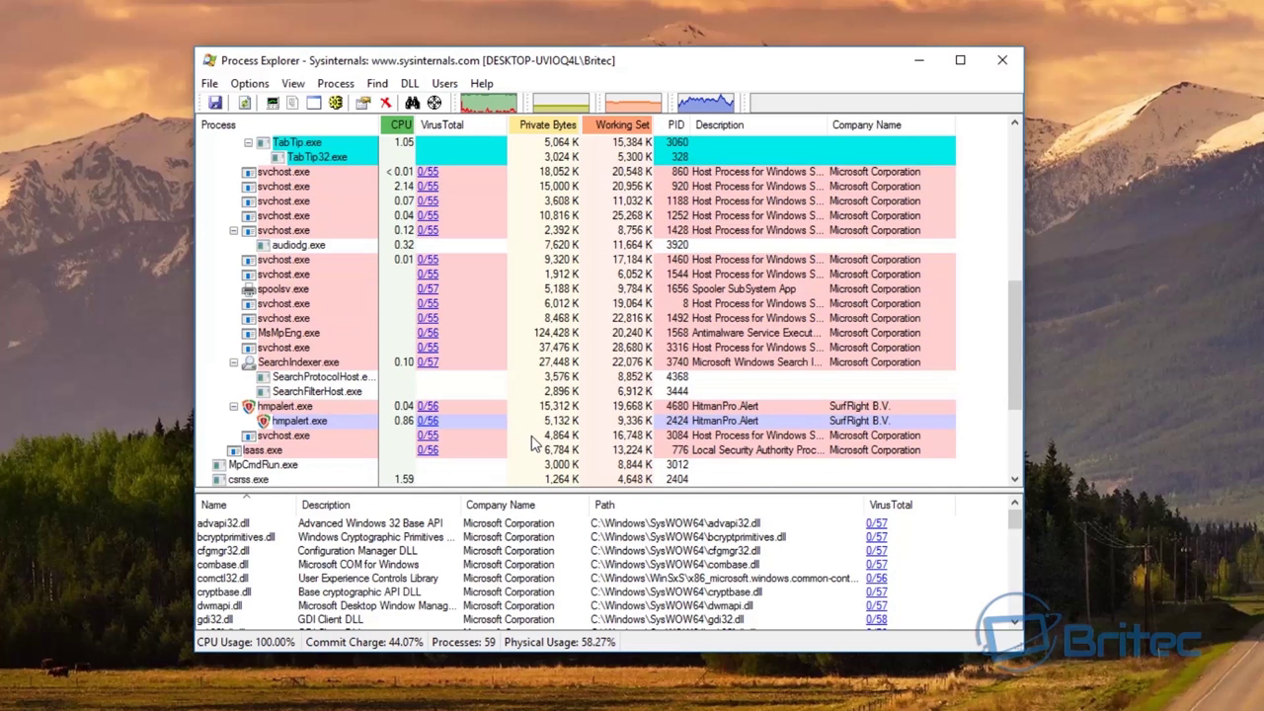
scroll(534, 445, up, 3)
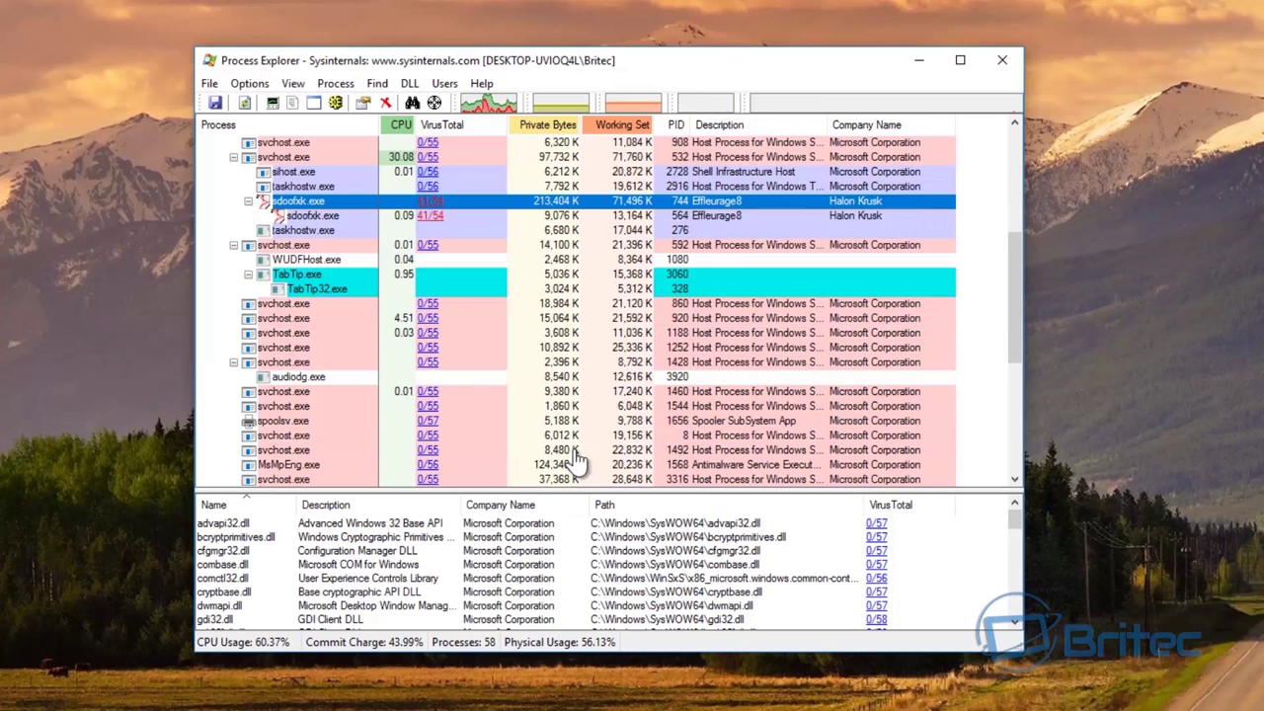
- Open the parent sdoofxk.exe process's properties, bring the dialog fully into view, and examine its image path and autostart location
right_click(314, 204)
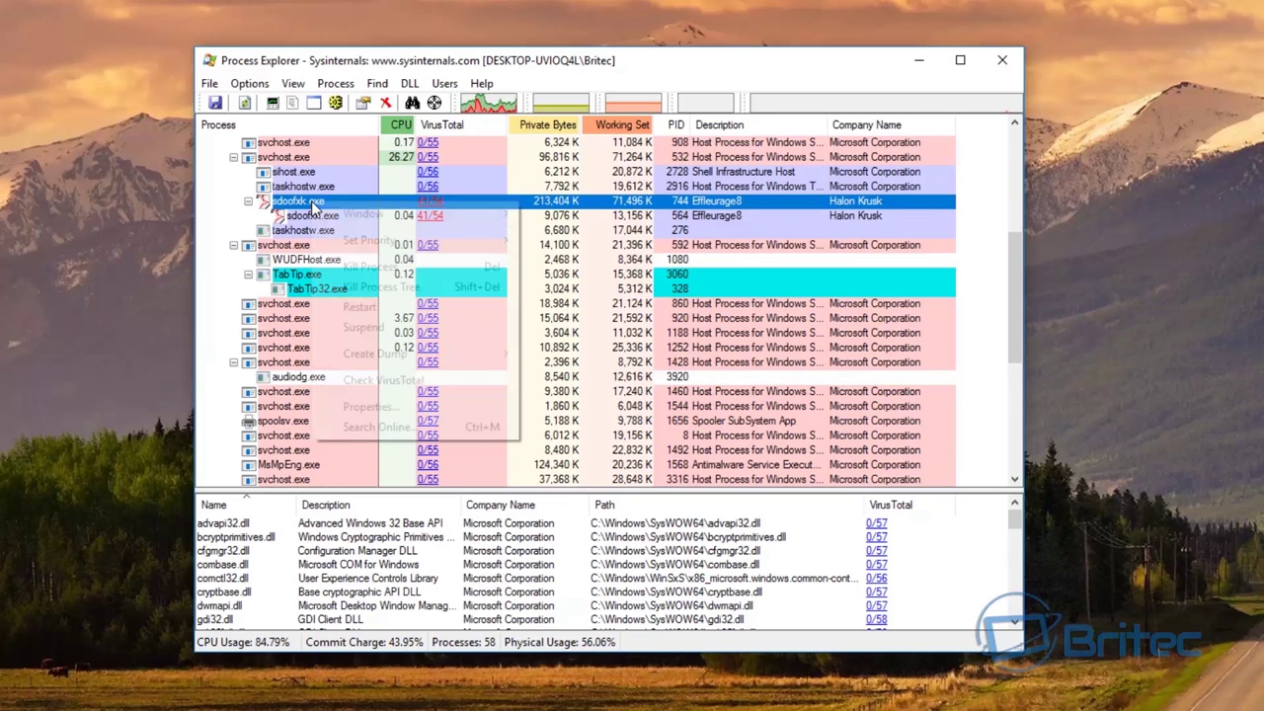
click(386, 406)
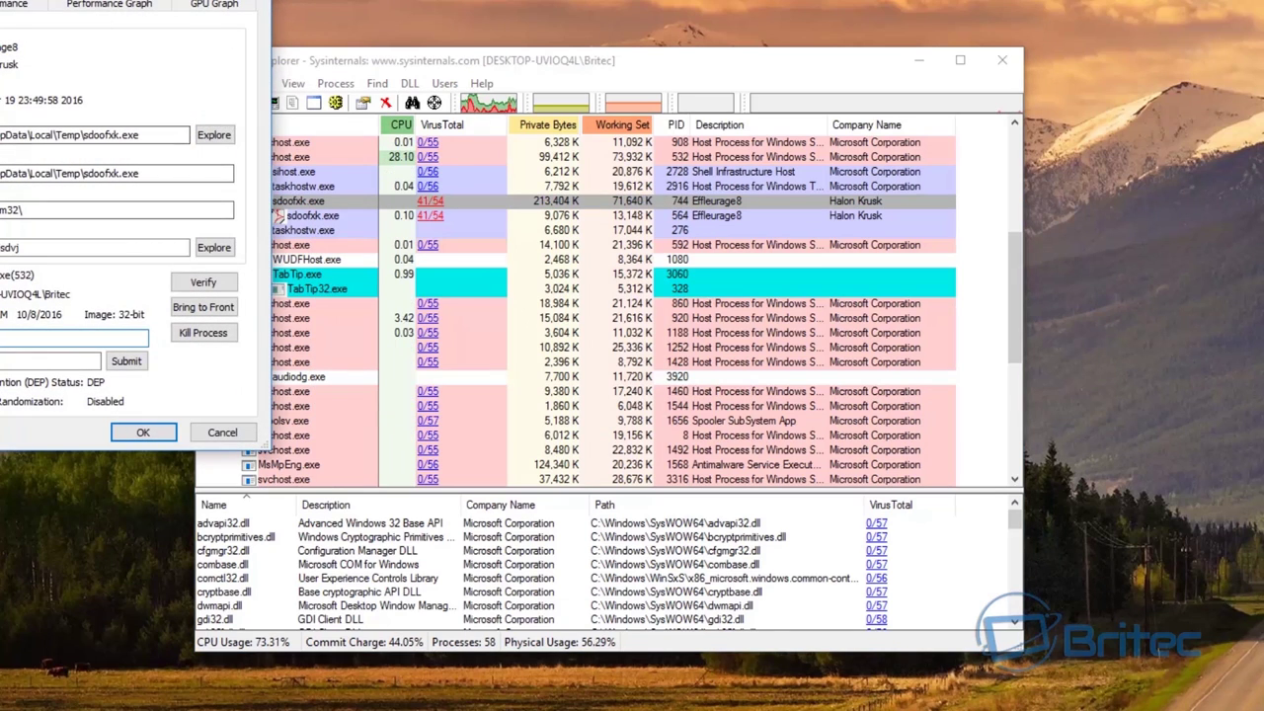
drag(63, 0, 695, 131)
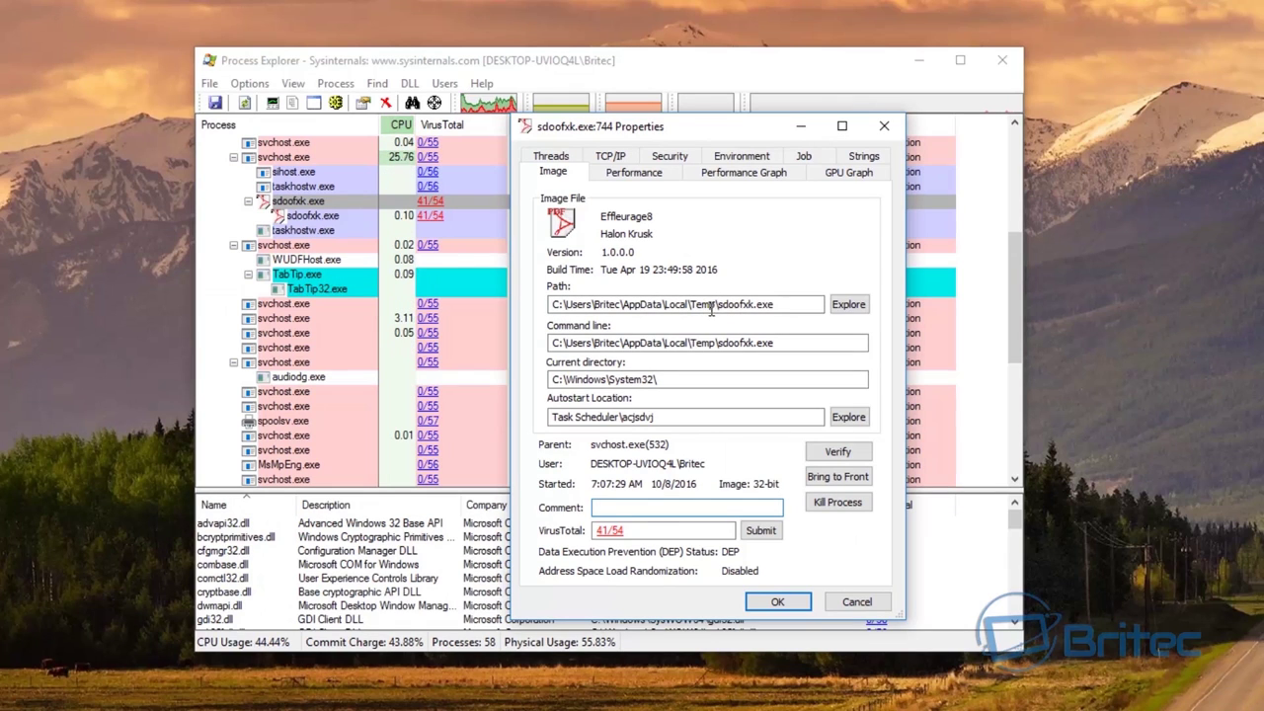
- Explore the sdoofxk executable's location in the Temp folder, examine the files there, and close the folder window and the properties dialog
click(846, 306)
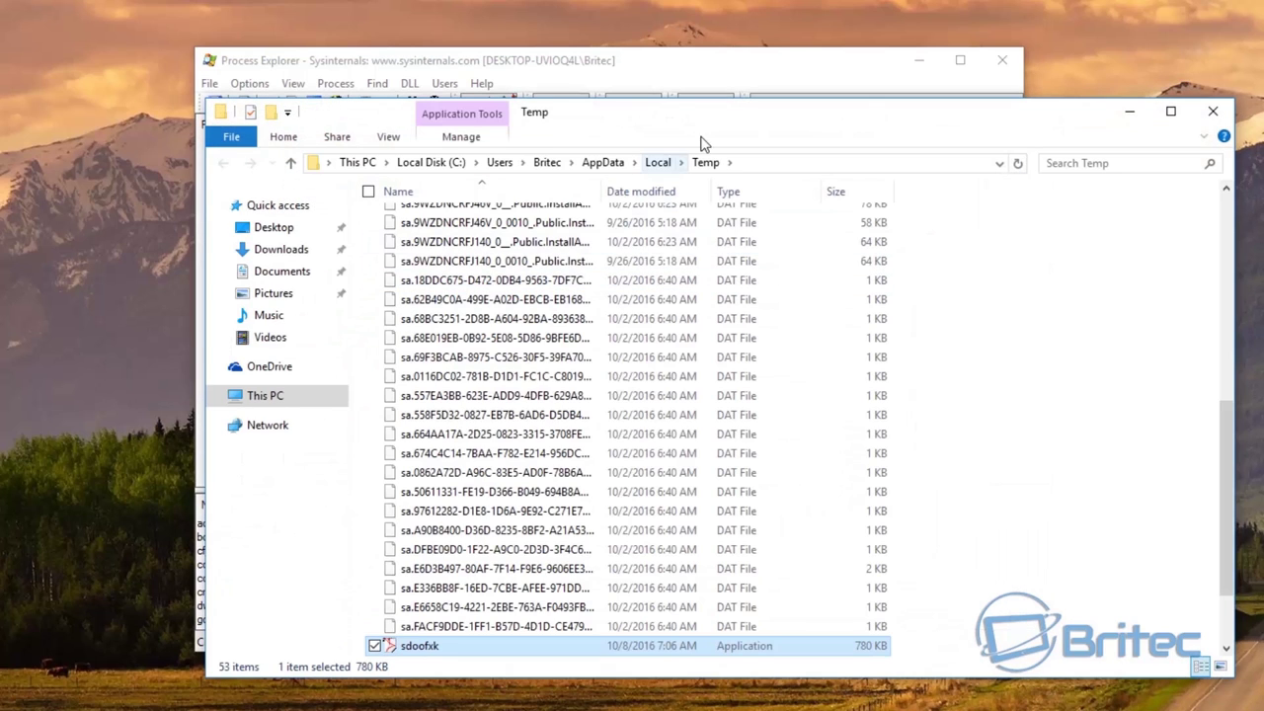
drag(725, 120, 605, 93)
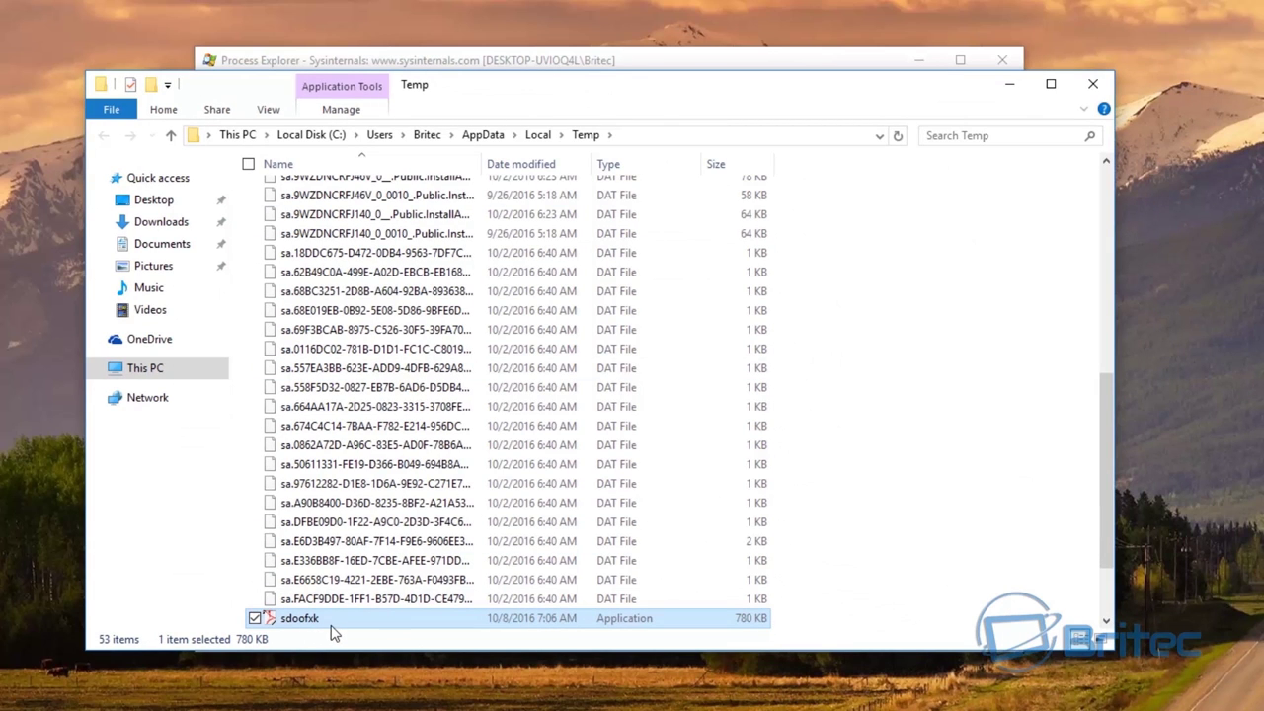
scroll(332, 626, down, 2)
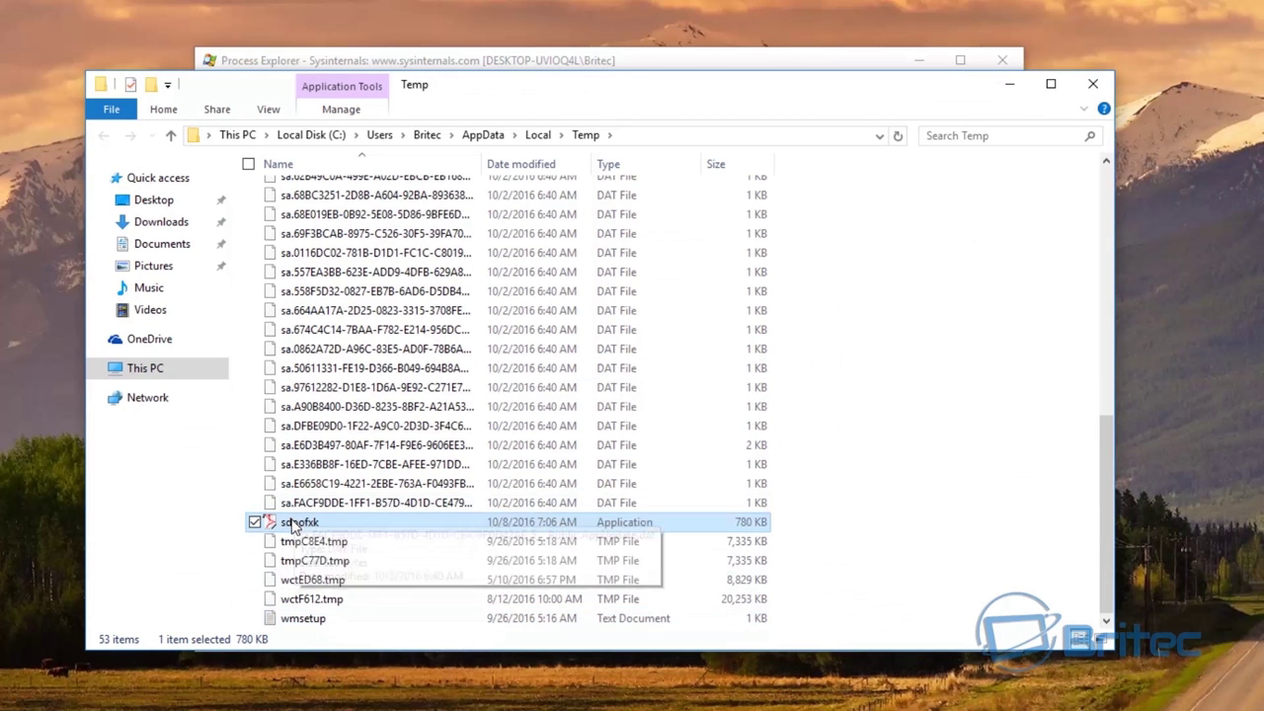
mouse_move(320, 531)
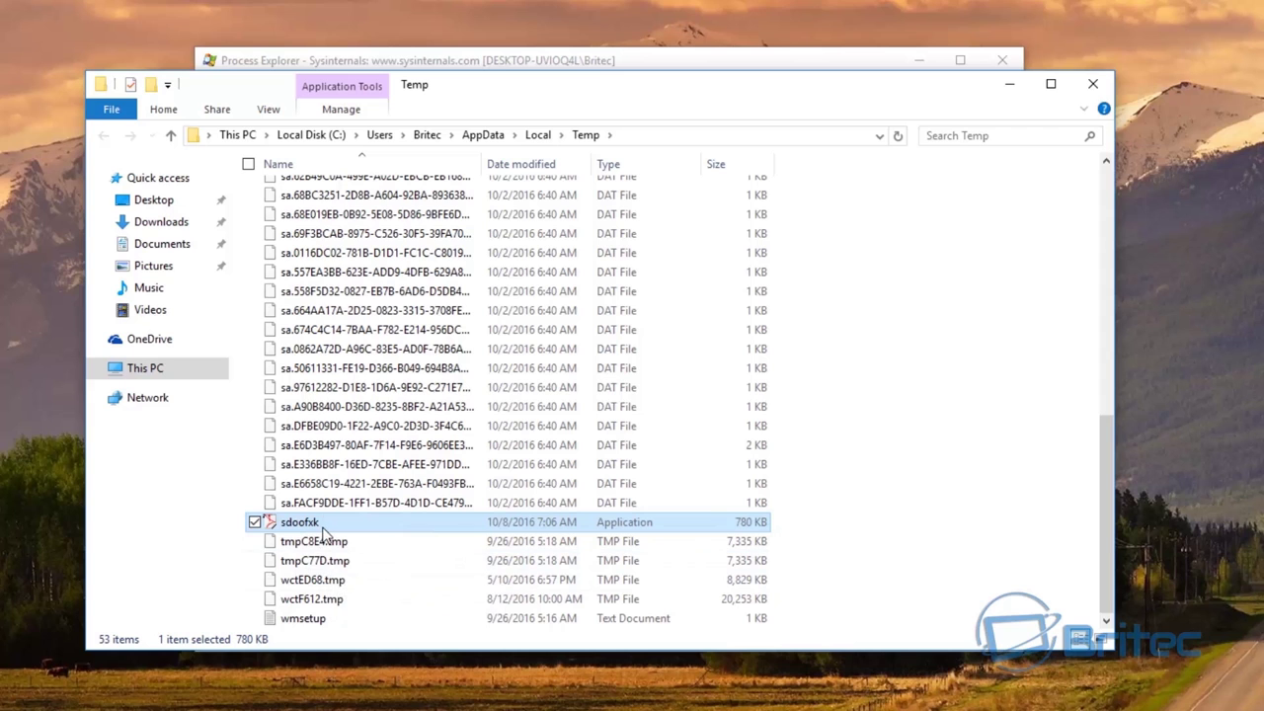
scroll(323, 532, up, 10)
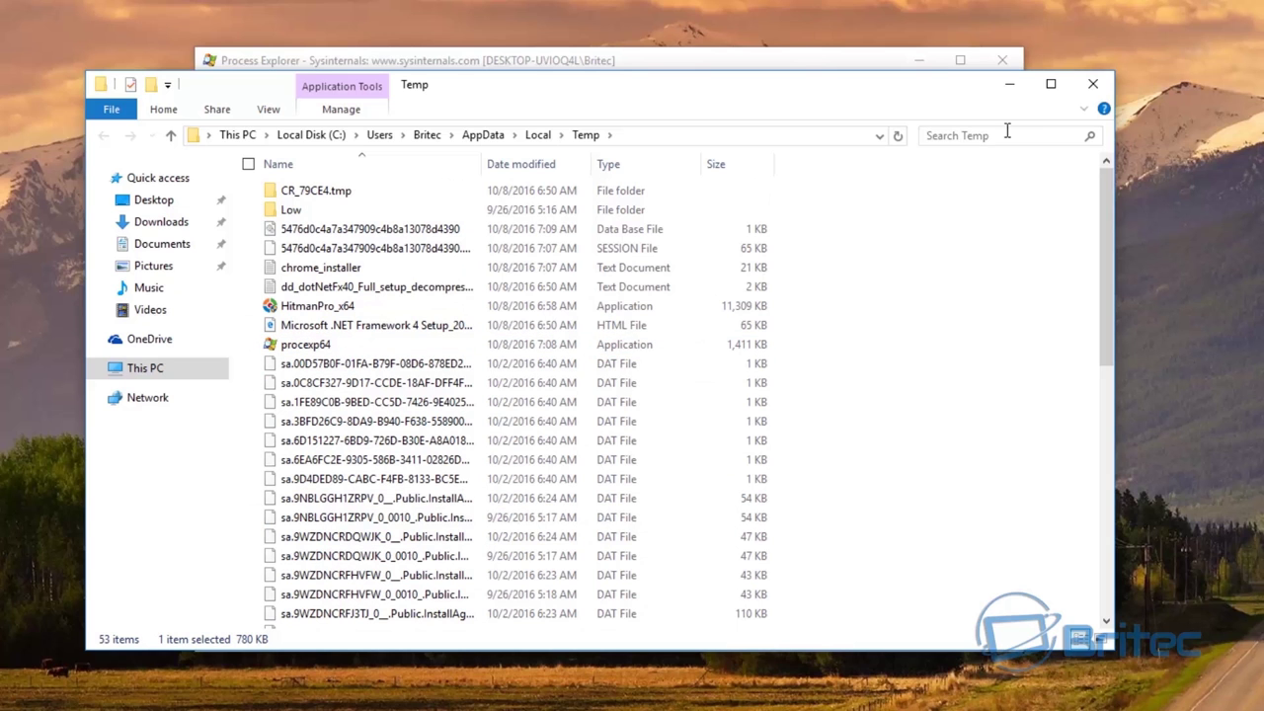
click(1093, 84)
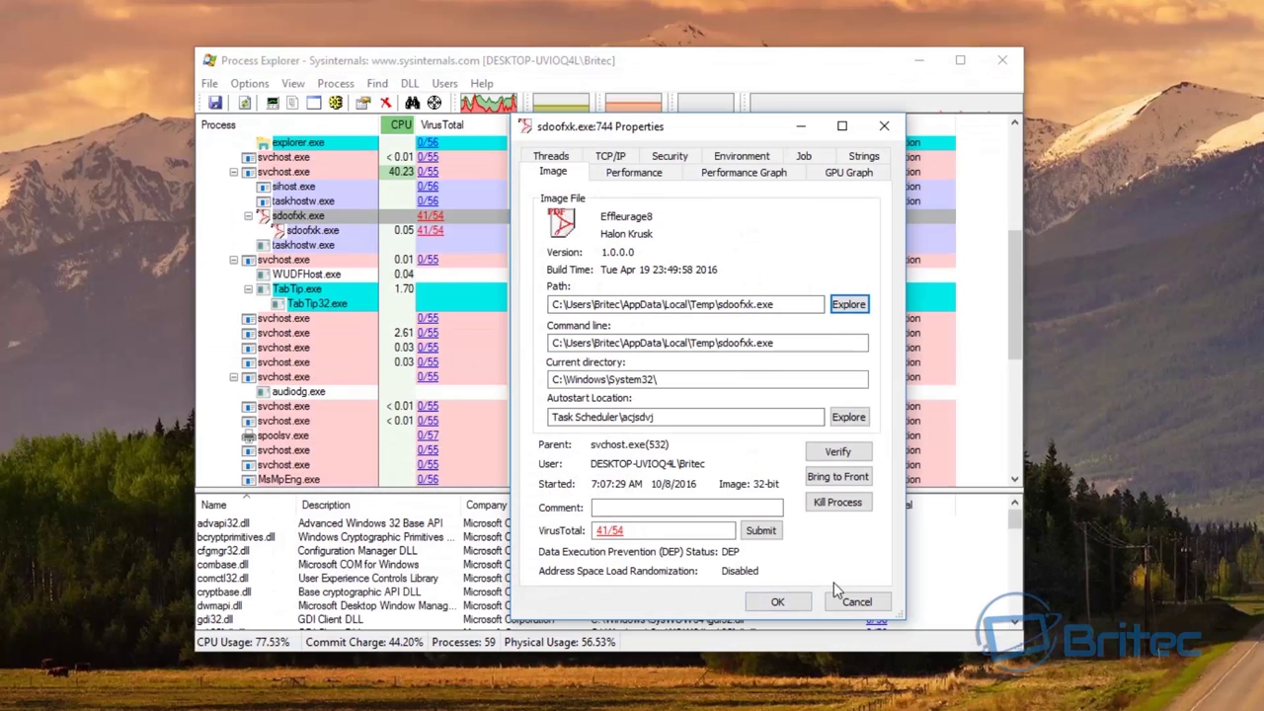
click(863, 602)
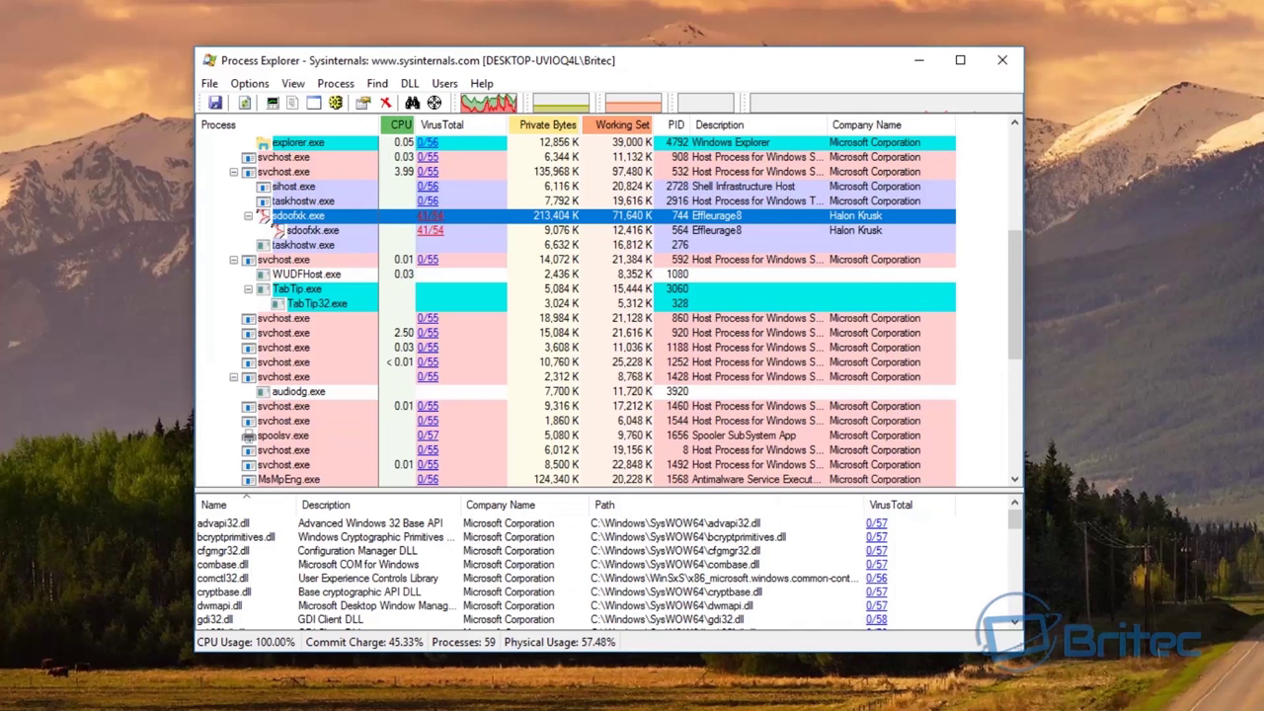
- Enlarge the Process Explorer window and examine the process tree, including the hmpalert.exe, explorer.exe and sdoofxk.exe entries and overall CPU usage
drag(571, 653, 571, 679)
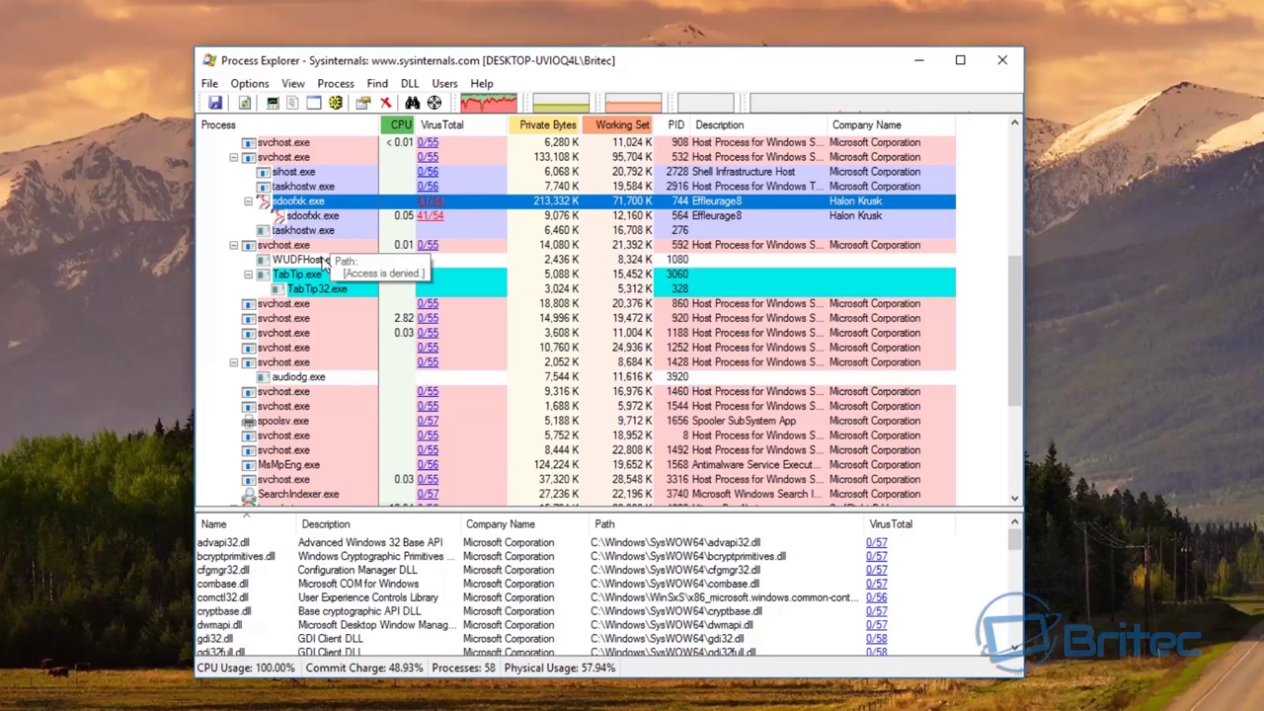
scroll(265, 440, down, 2)
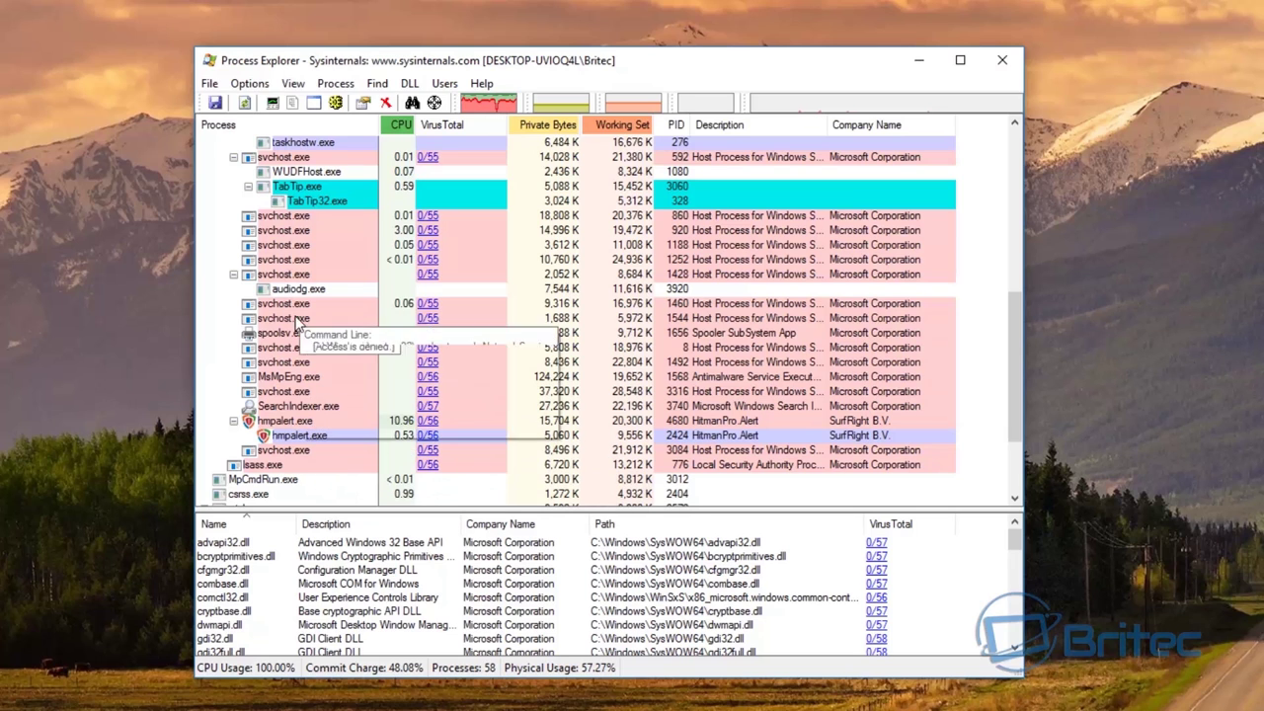
scroll(302, 335, up, 1)
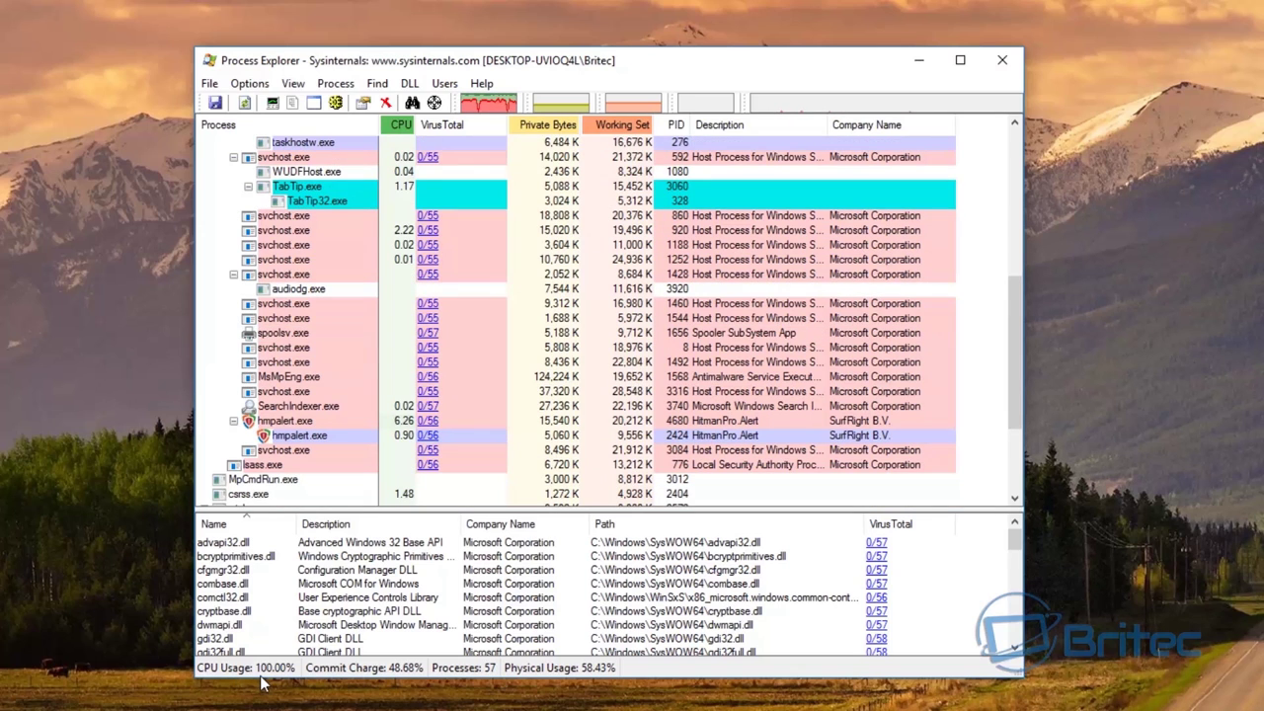
scroll(592, 464, down, 1)
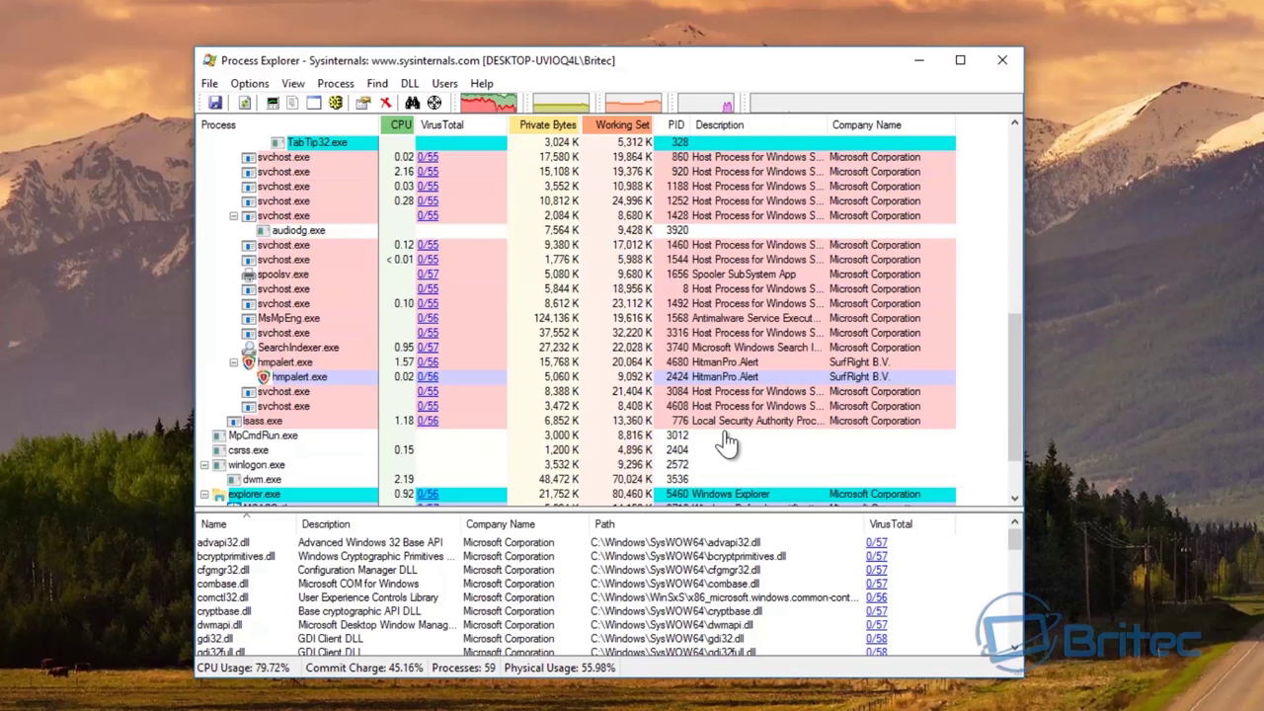
drag(1018, 352, 1020, 399)
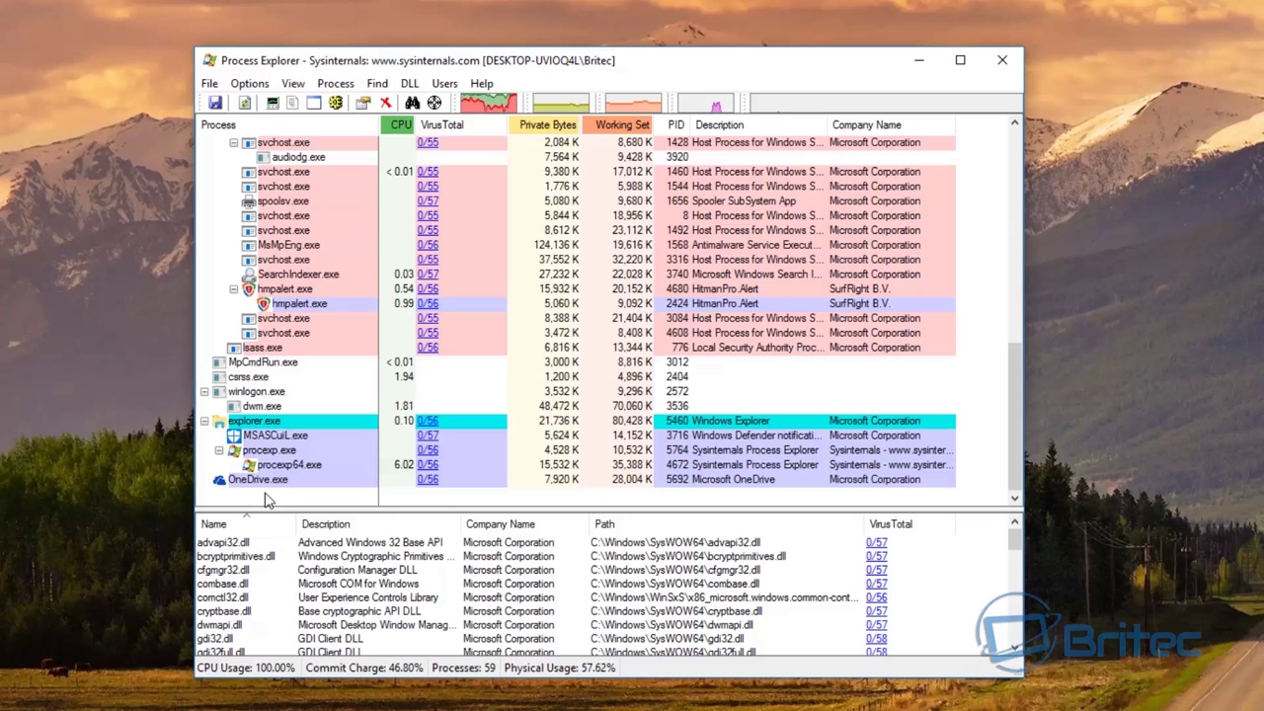
scroll(341, 456, up, 1)
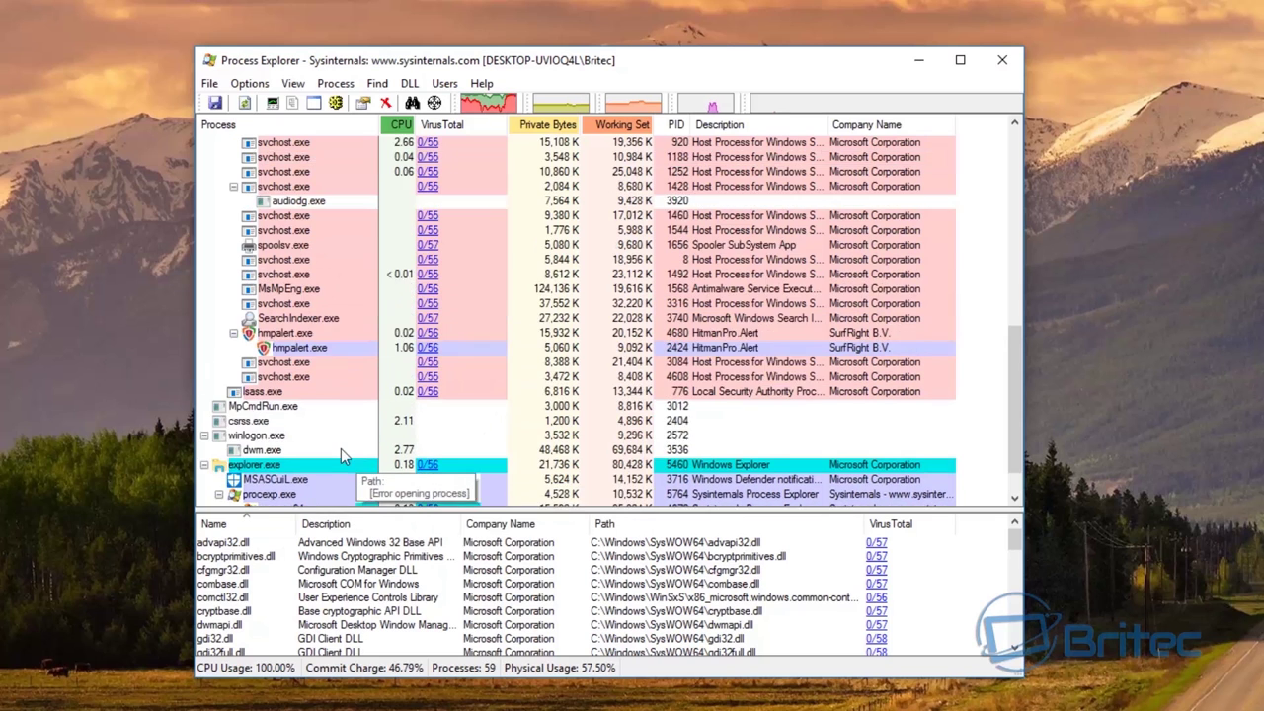
scroll(340, 455, up, 4)
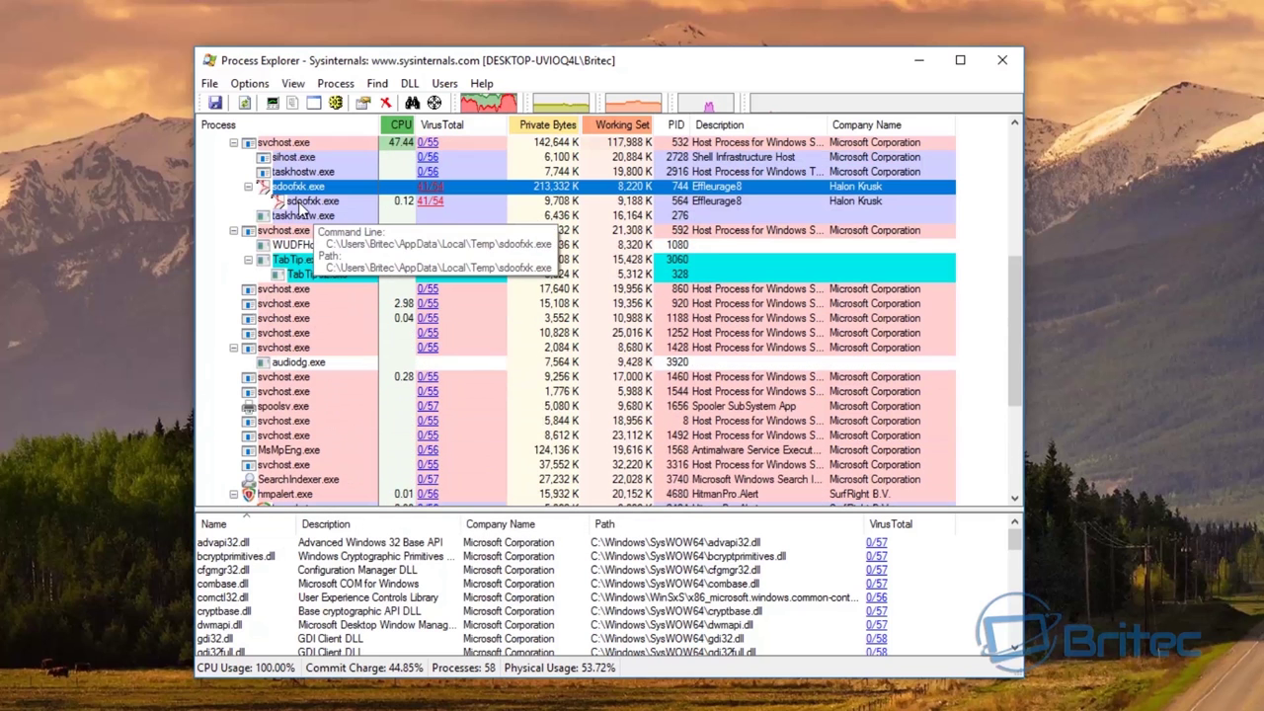
scroll(339, 460, down, 5)
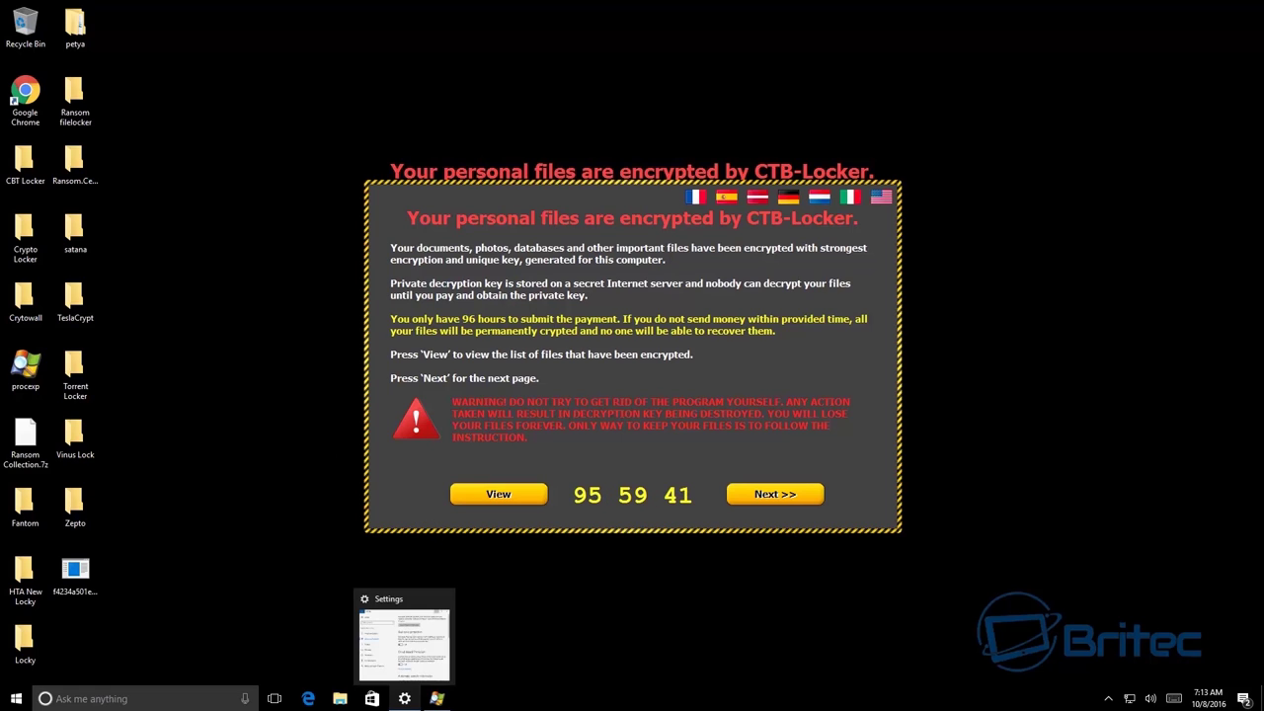
- Bring Process Explorer back in front of the CTB-Locker ransom screen and check the processes at the end of the tree
click(437, 699)
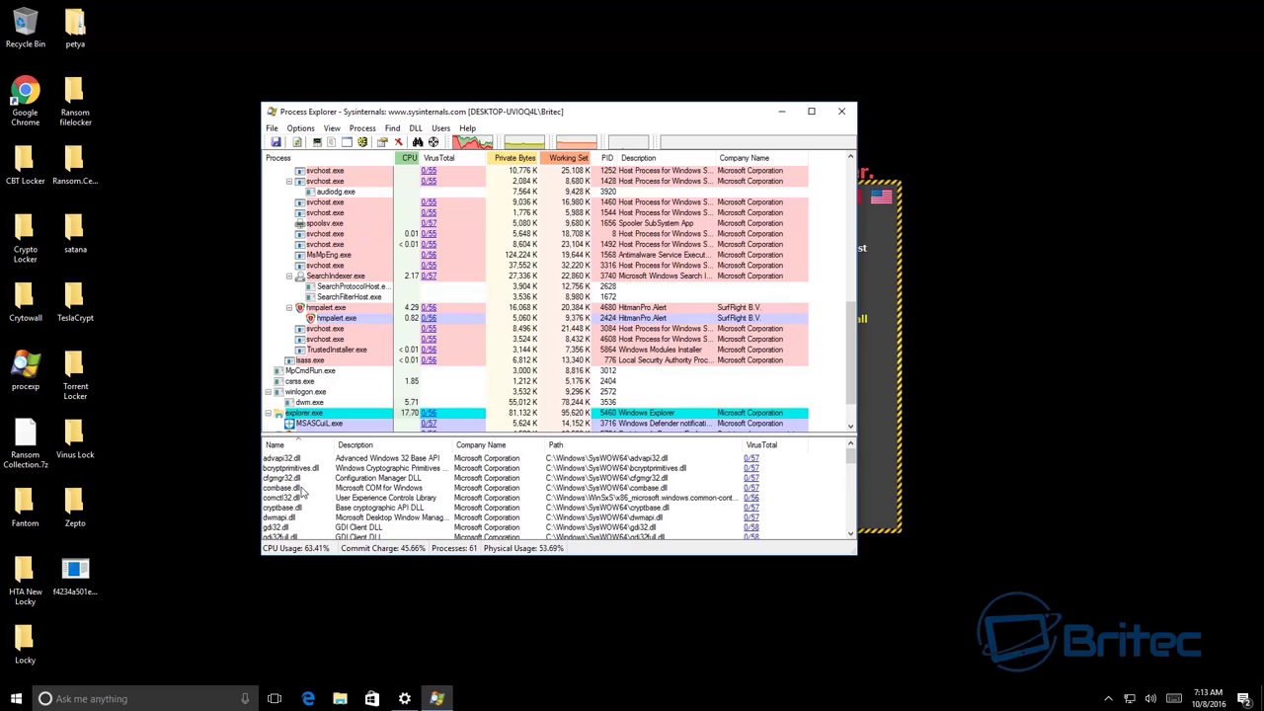
scroll(326, 484, down, 2)
scroll(341, 405, down, 1)
scroll(340, 405, down, 1)
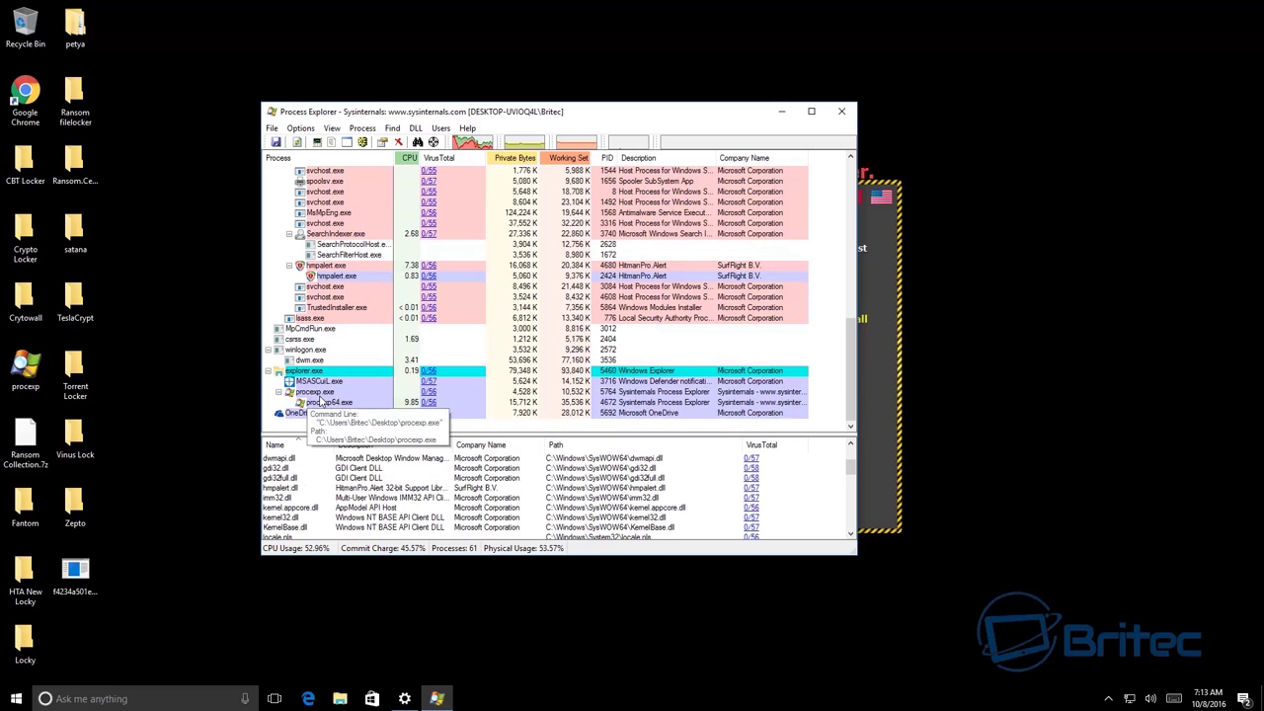
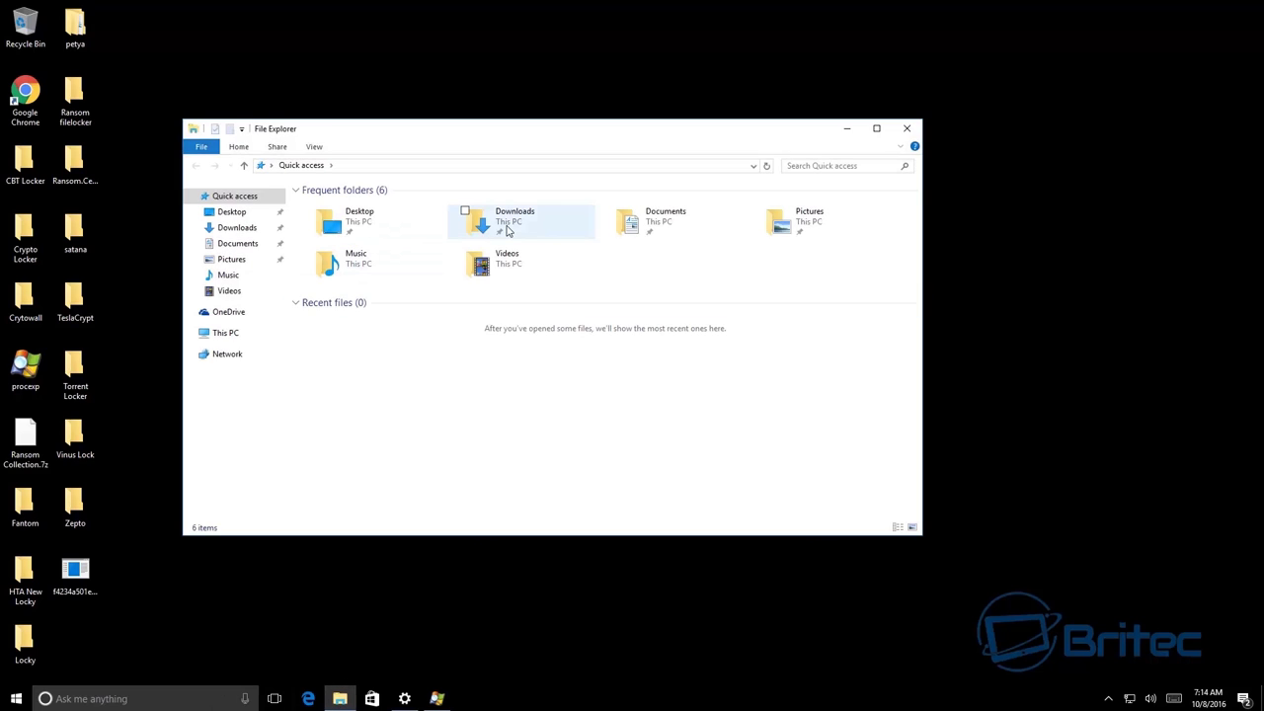
- Check the files in the Pictures folder and the CBT Locker folder on the desktop, and close File Explorer
double_click(791, 234)
double_click(400, 242)
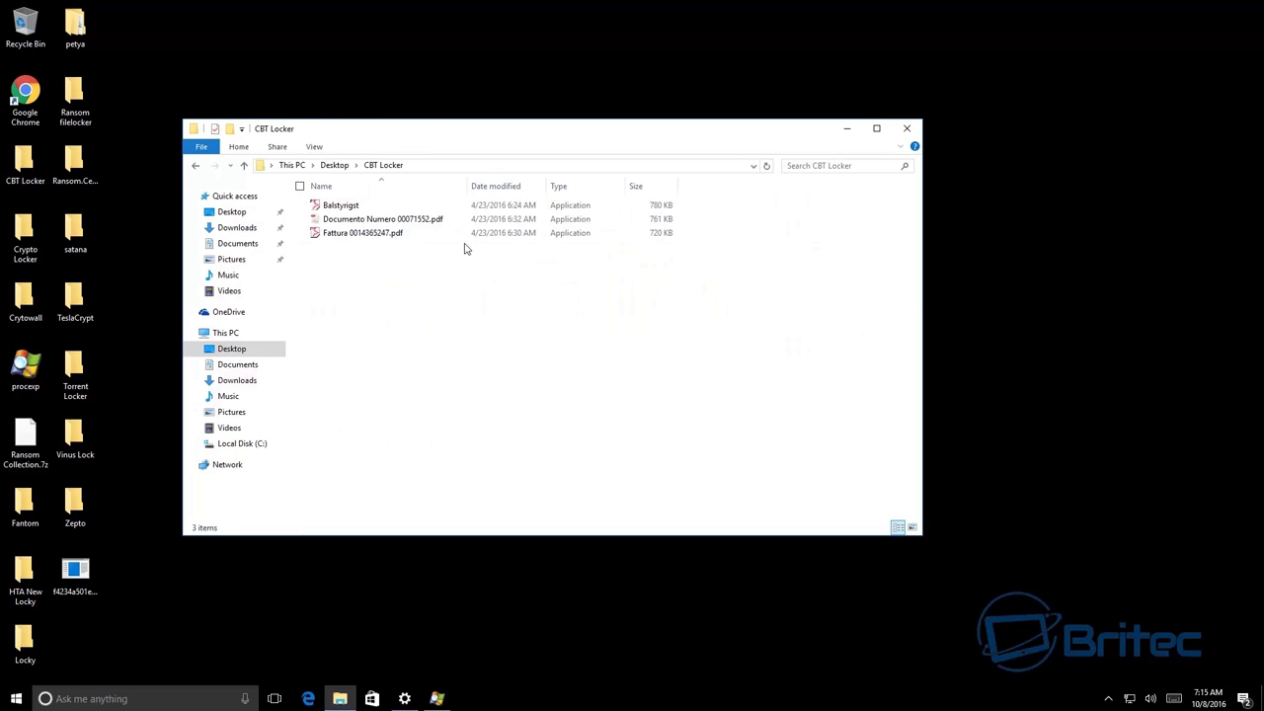
click(907, 129)
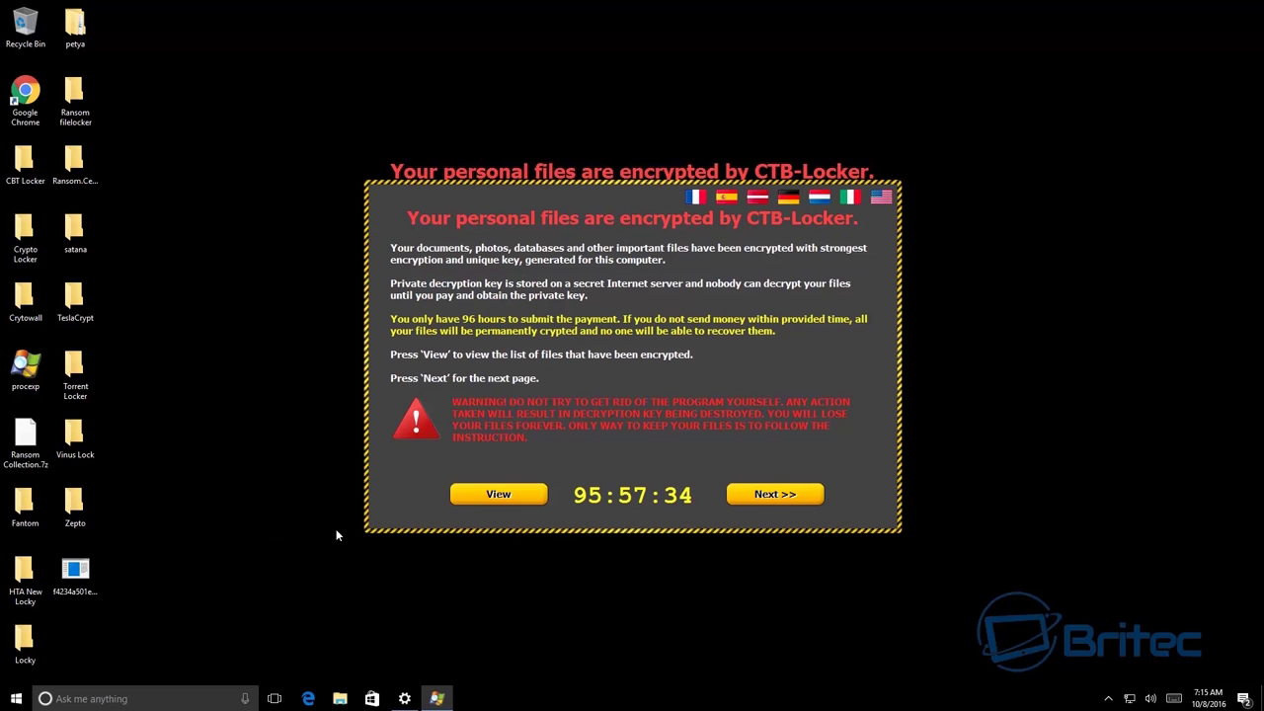
- View the !Decrypt-All-Files-zgvycpj image in the Documents folder, select the text file of the same name, and close the folder window
click(340, 698)
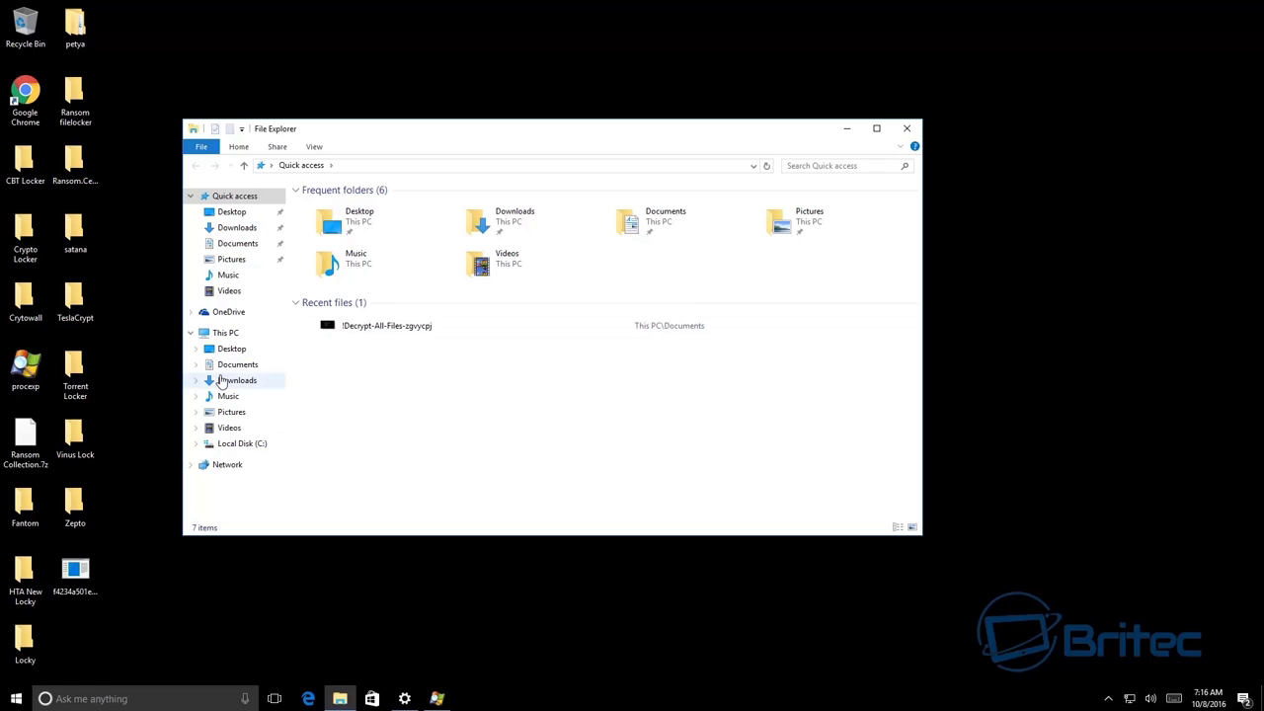
click(237, 367)
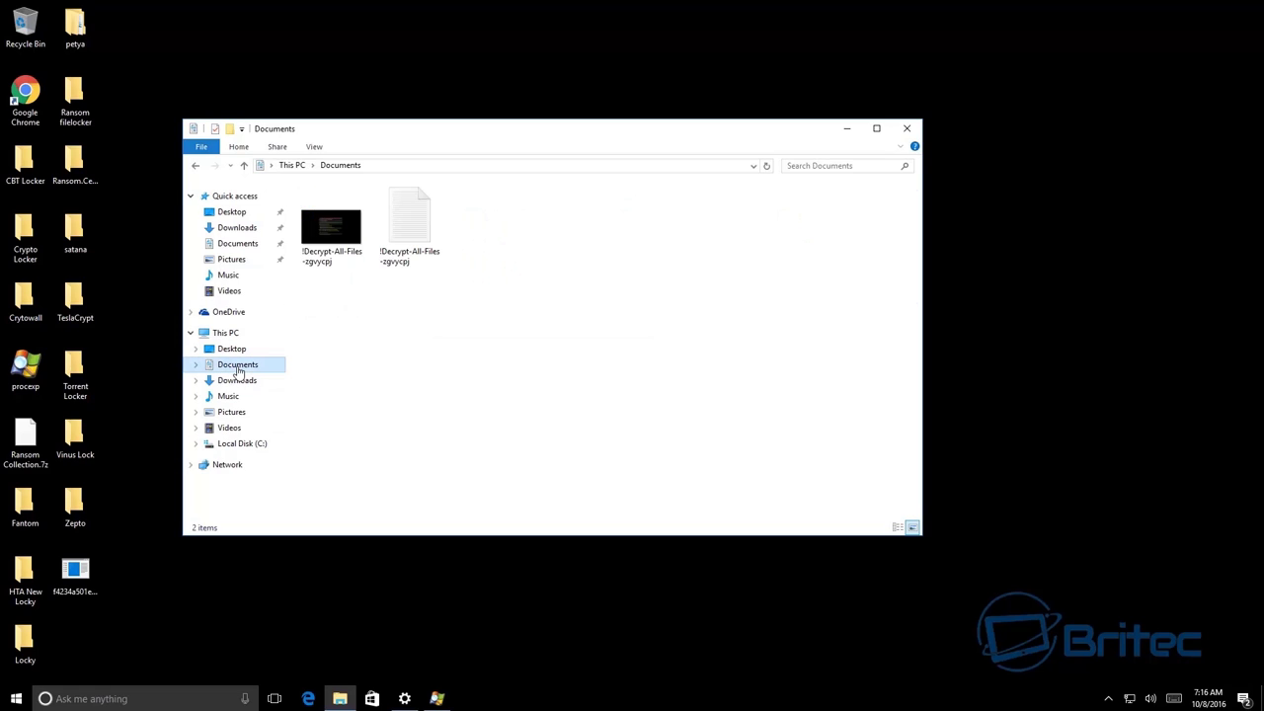
click(335, 231)
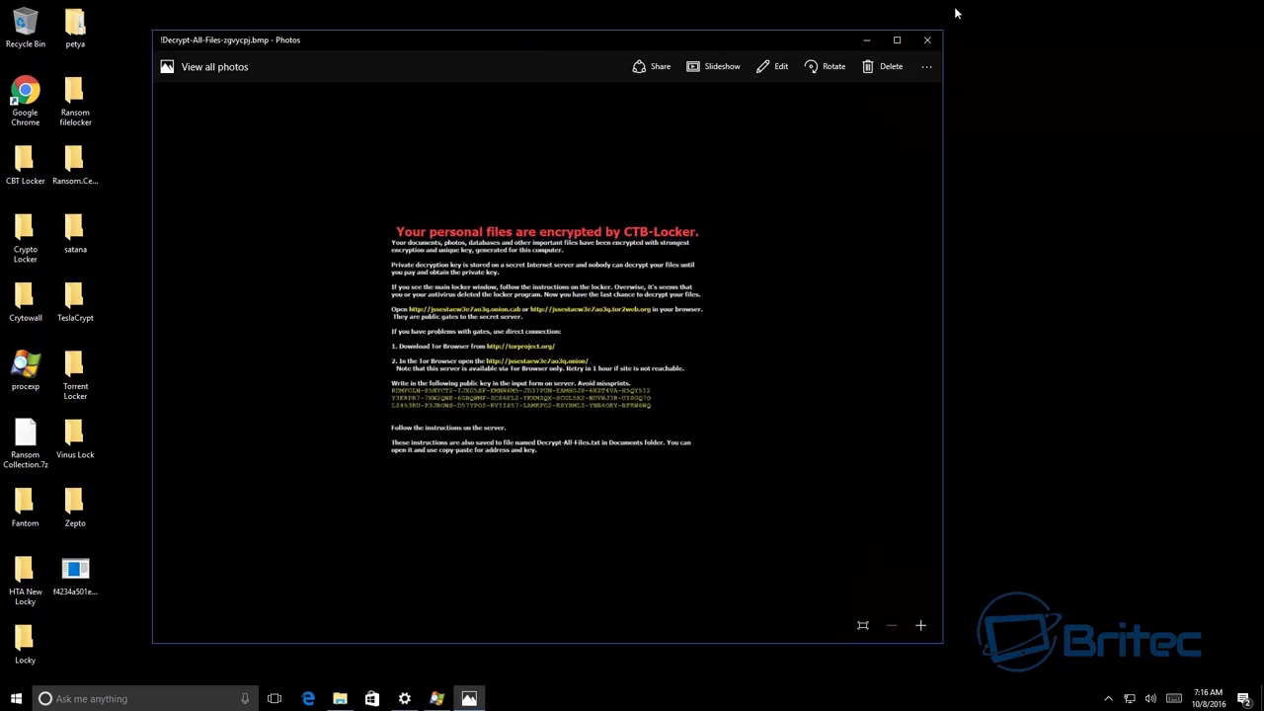
click(927, 40)
click(409, 235)
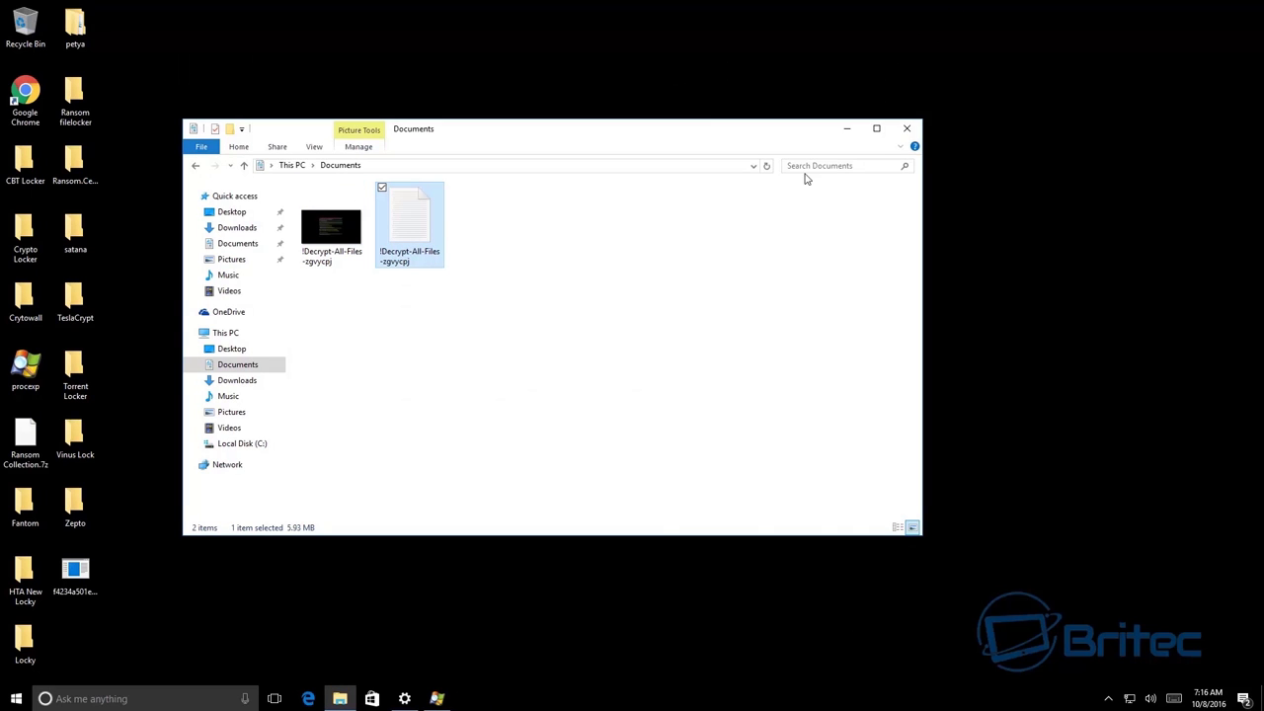
click(913, 128)
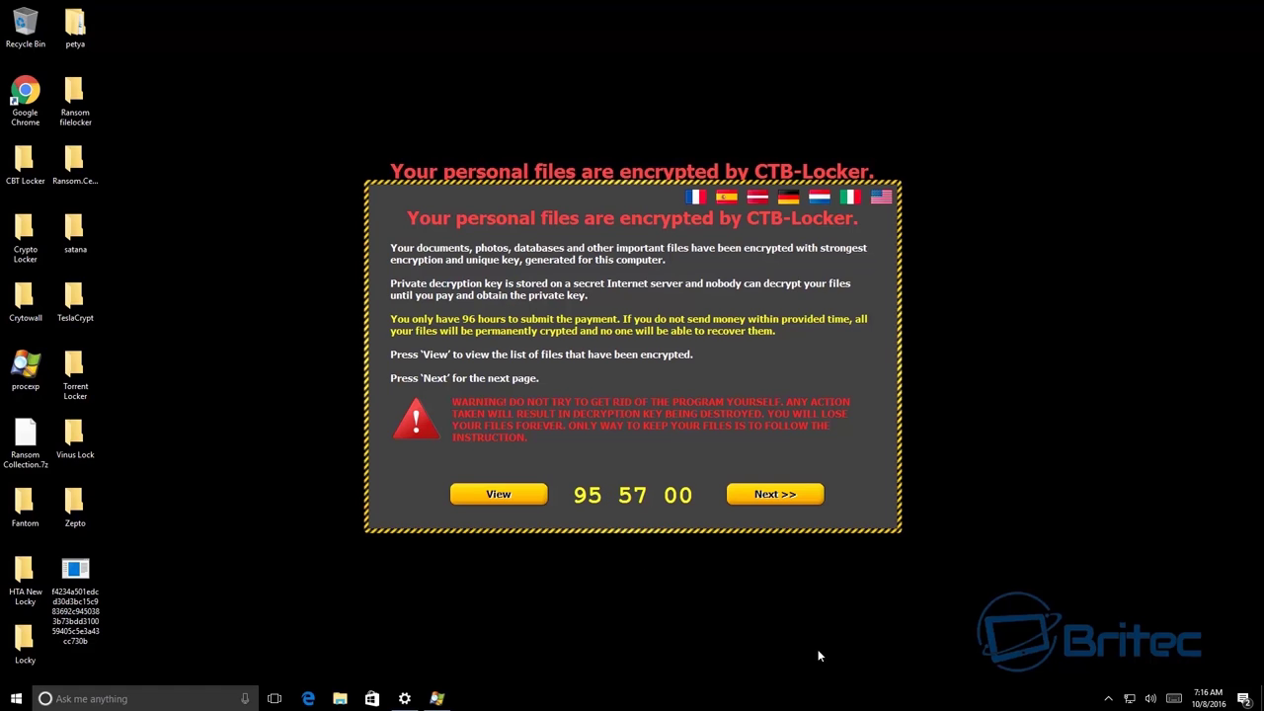
- Reopen the Process Explorer window, select the child sdoofxk.exe process to examine its DLLs and neighbouring processes, and close Process Explorer
click(437, 698)
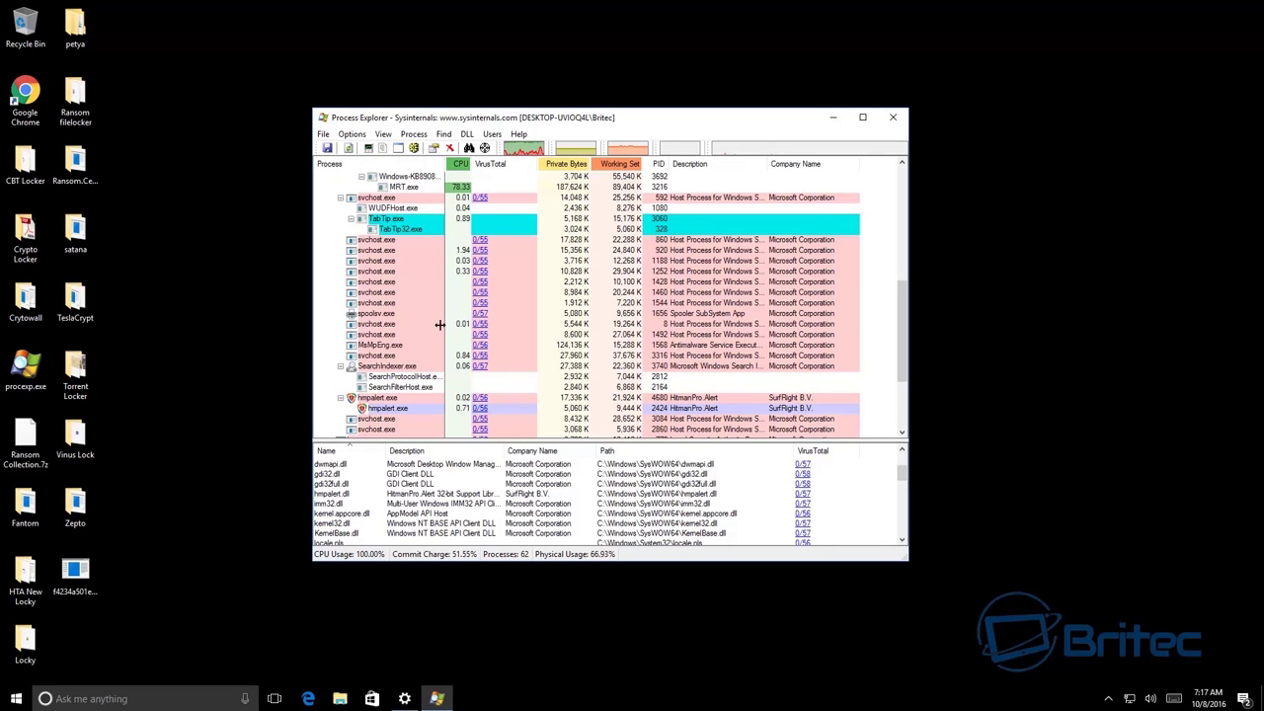
scroll(425, 335, up, 7)
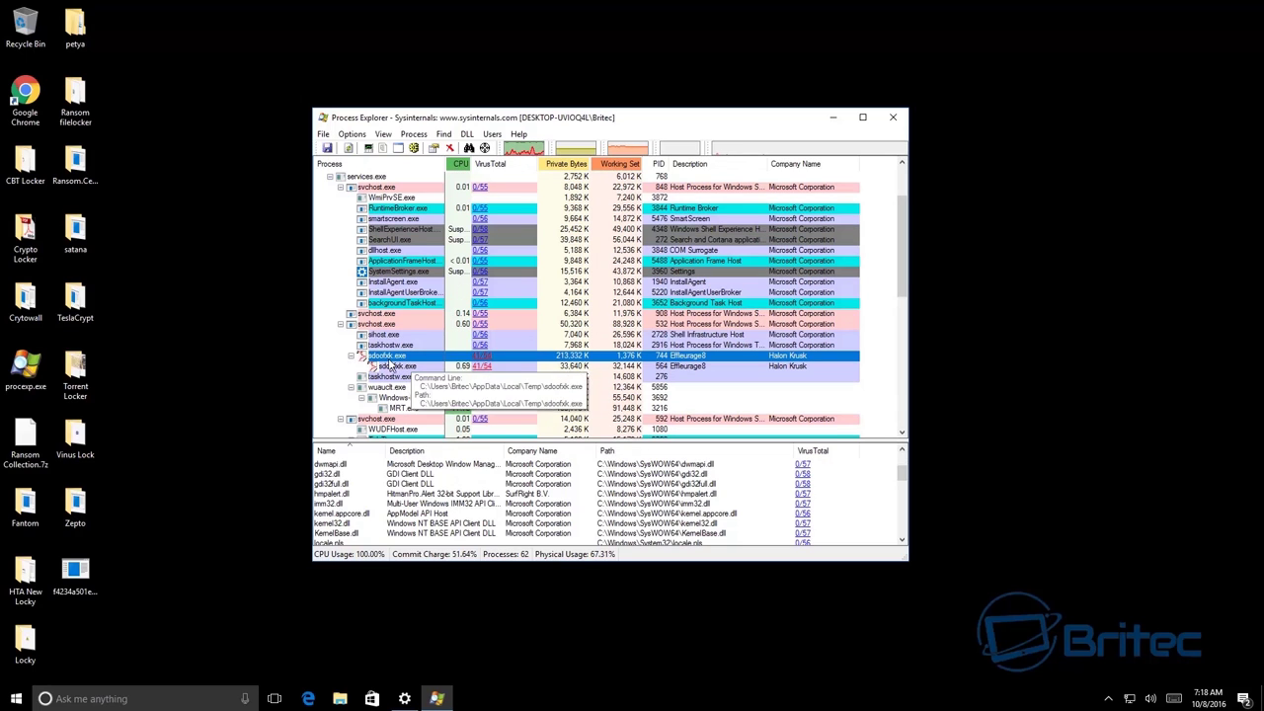
click(392, 365)
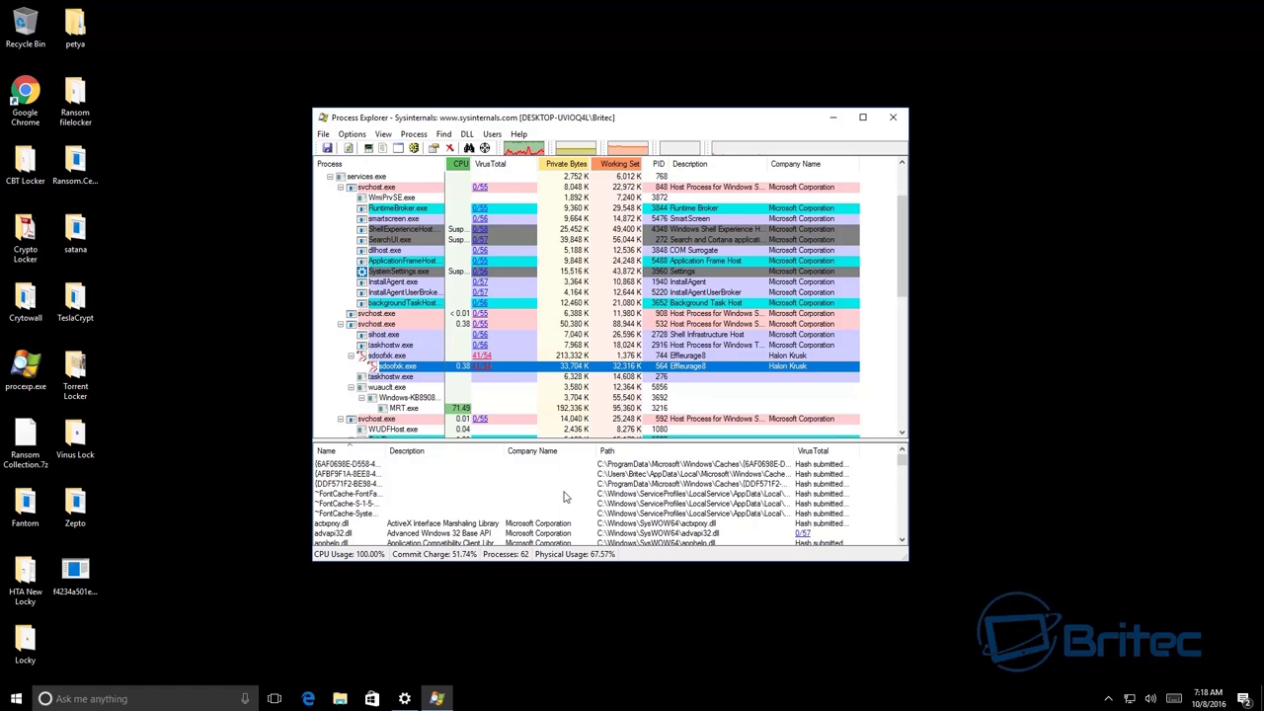
scroll(565, 497, down, 8)
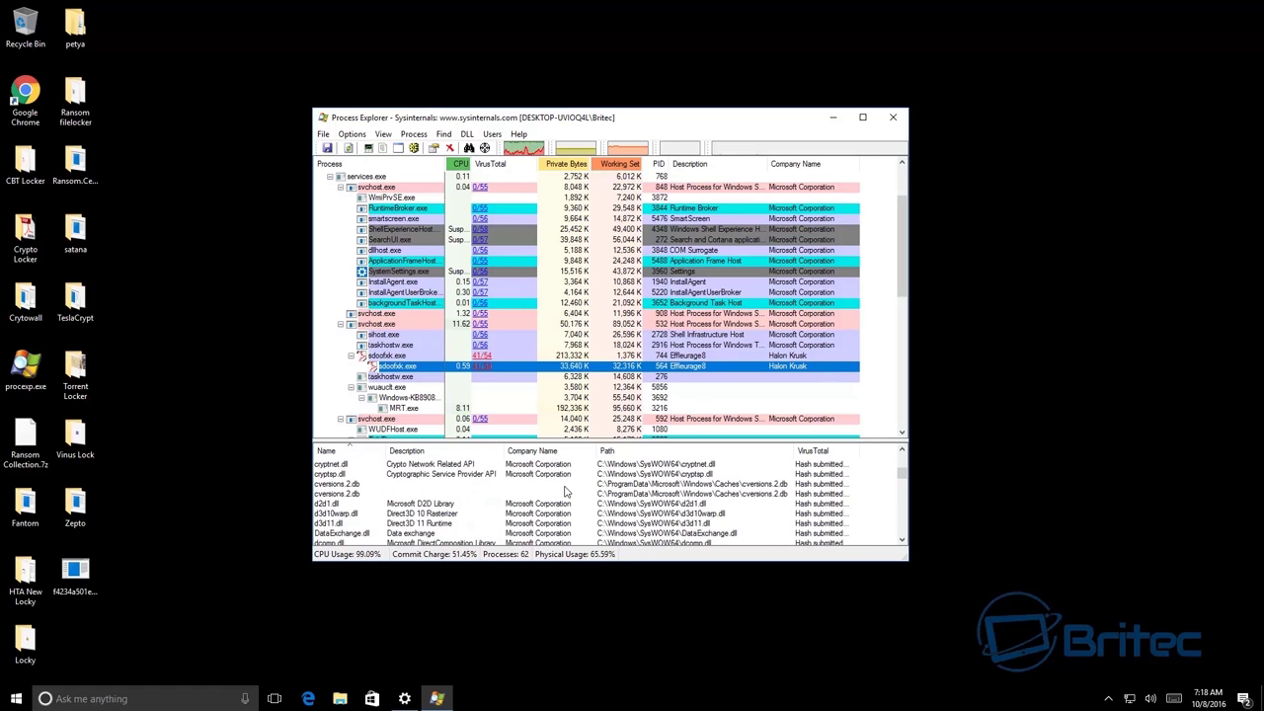
scroll(565, 491, down, 10)
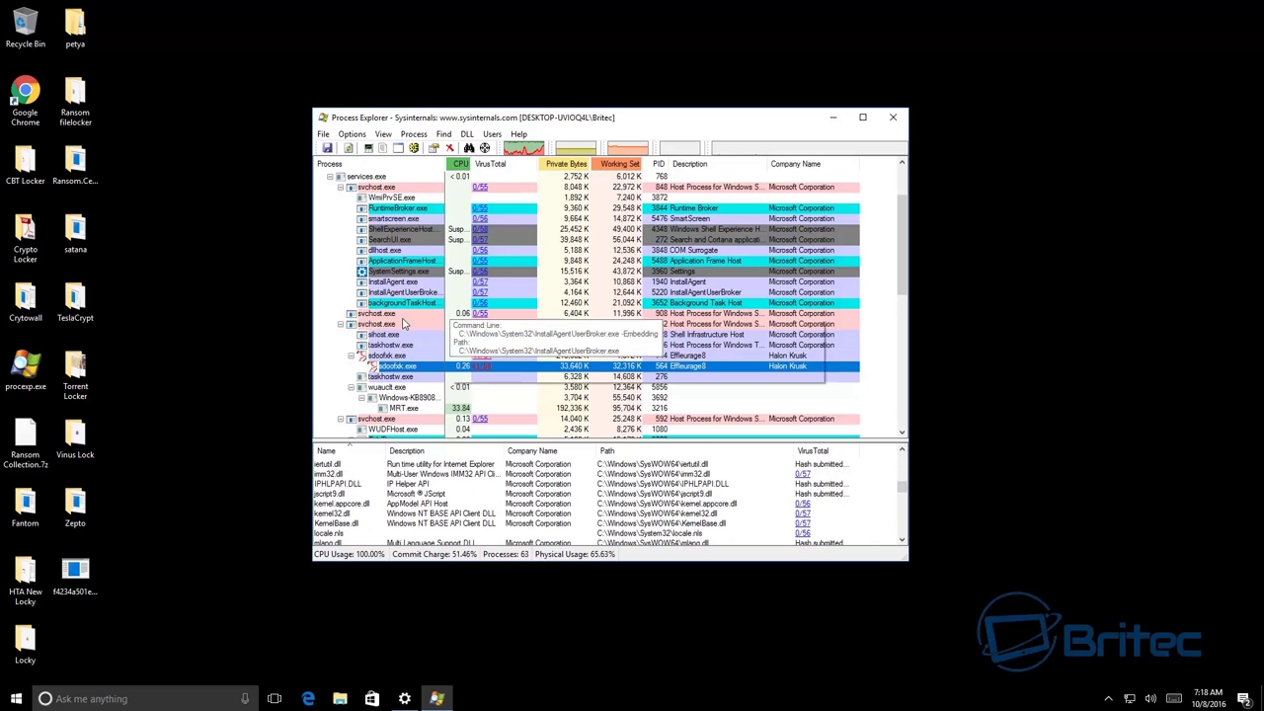
scroll(800, 304, down, 3)
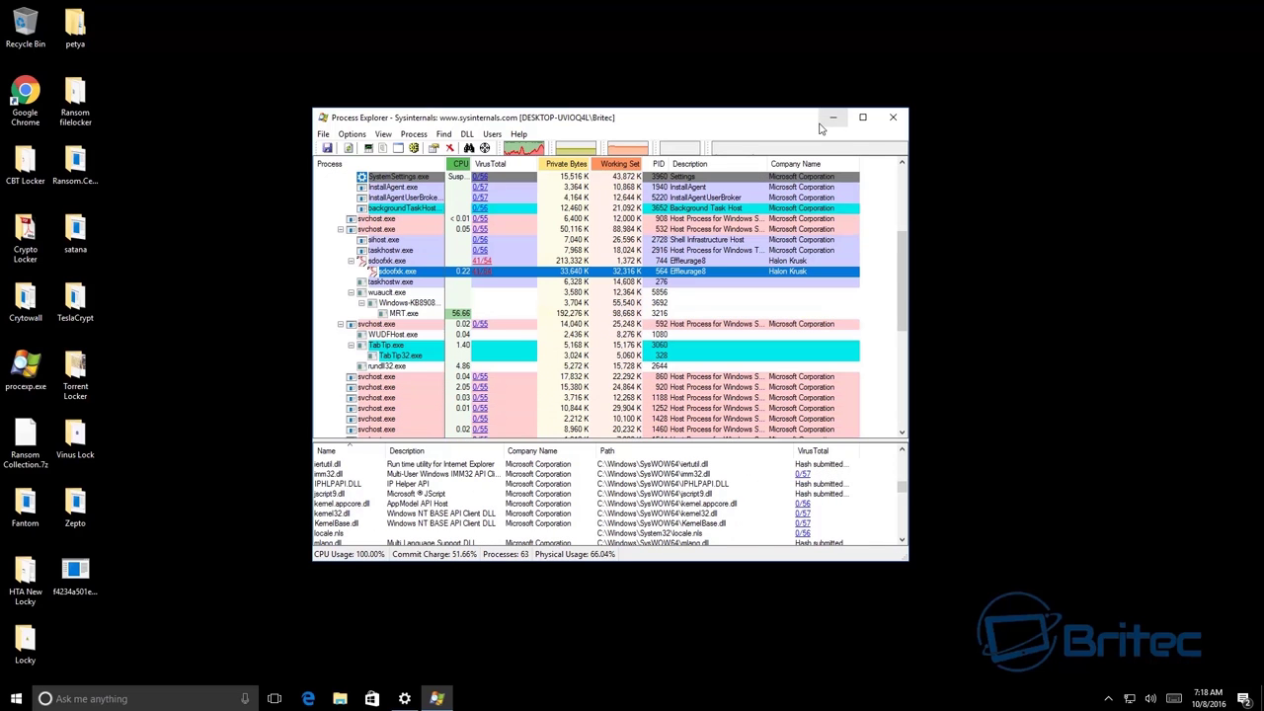
scroll(464, 356, up, 2)
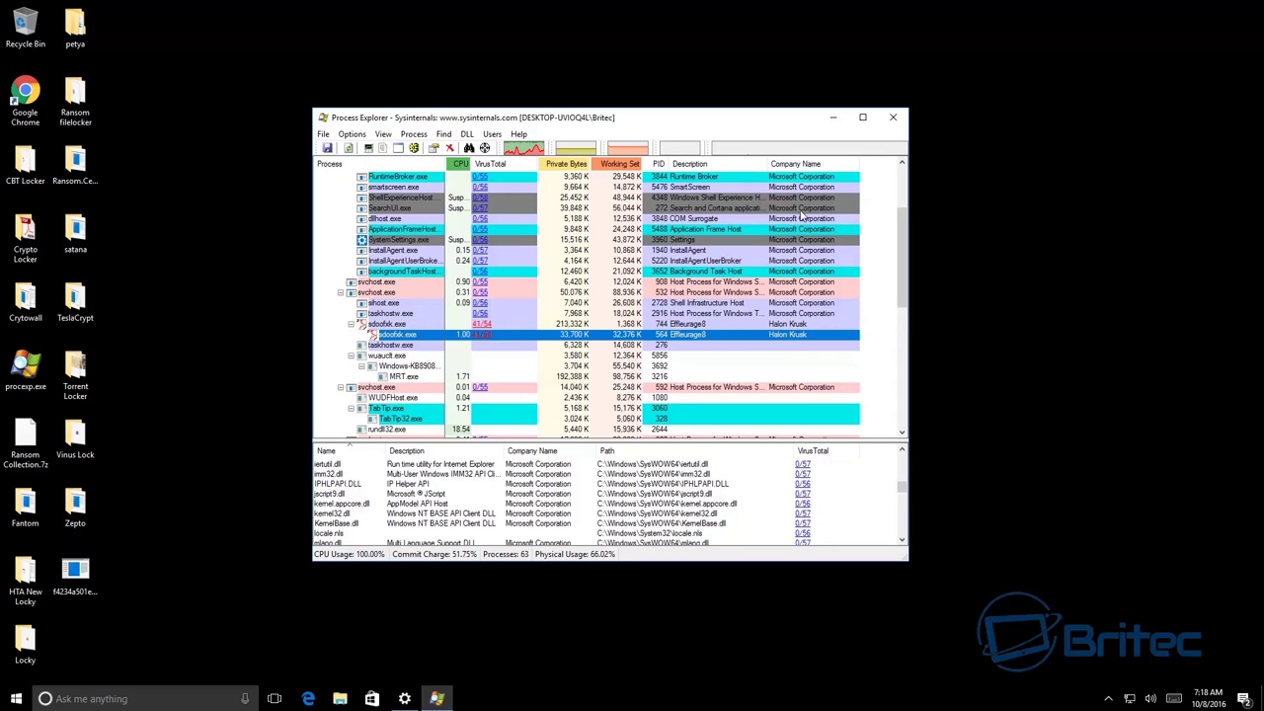
click(894, 118)
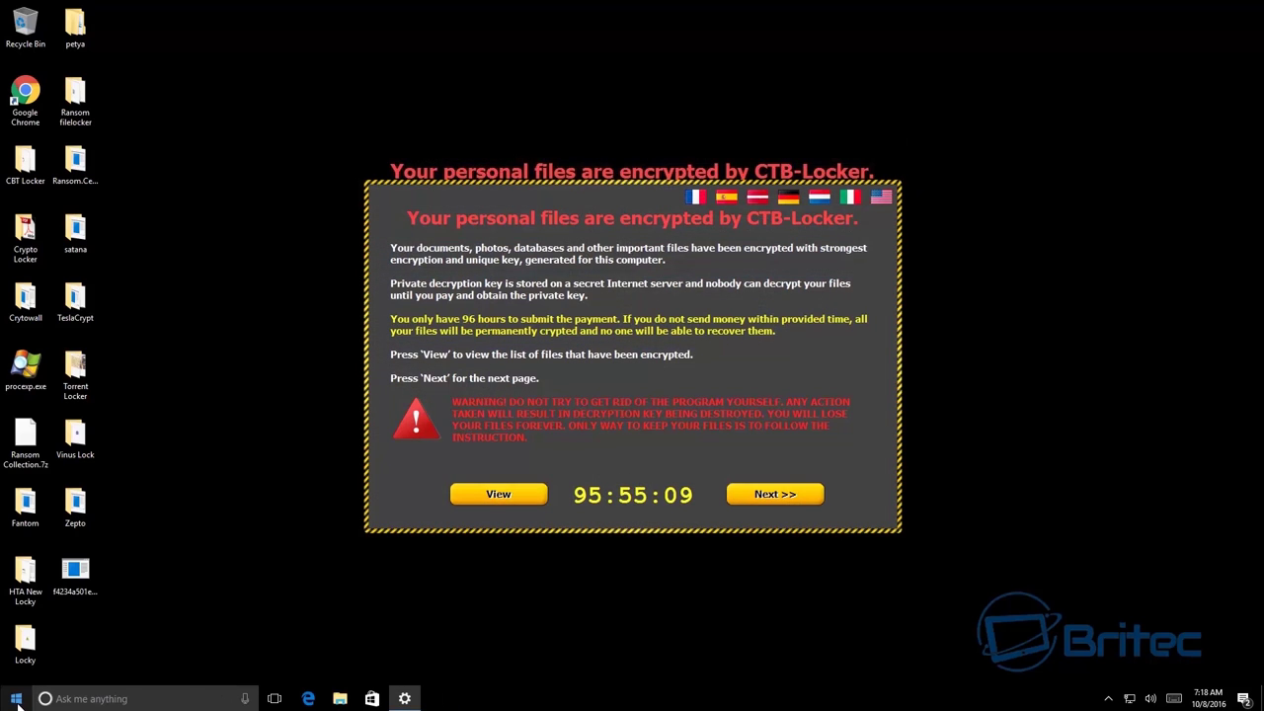
- Restart the computer while the CTB-Locker ransom screen is showing
right_click(18, 703)
mouse_move(168, 666)
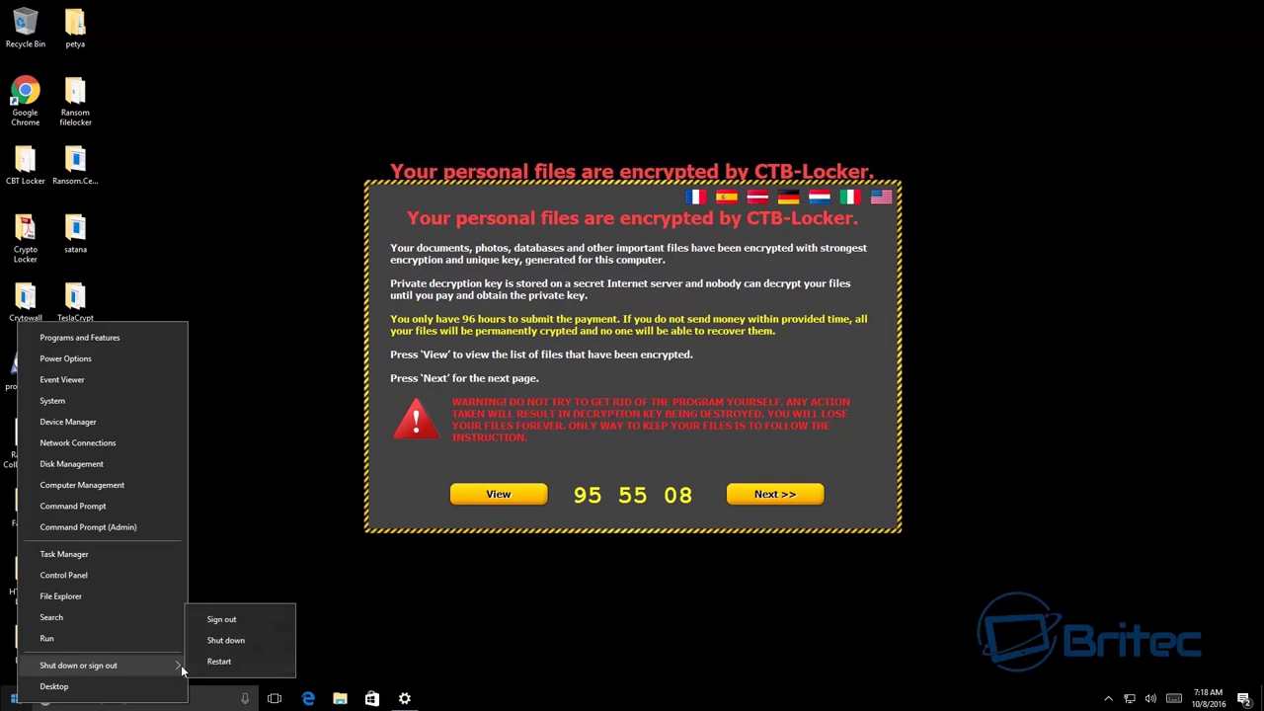
click(237, 660)
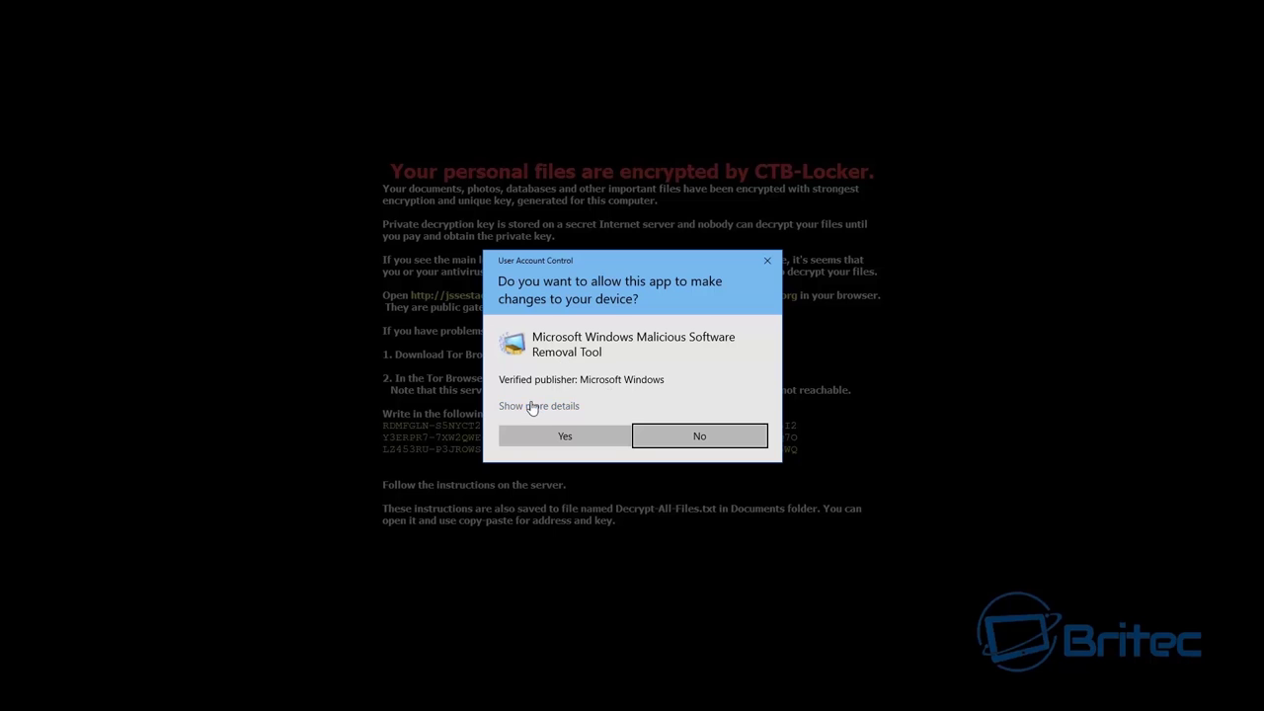
- Show the details of the Malicious Software Removal Tool's permission request and allow it to make changes
click(532, 406)
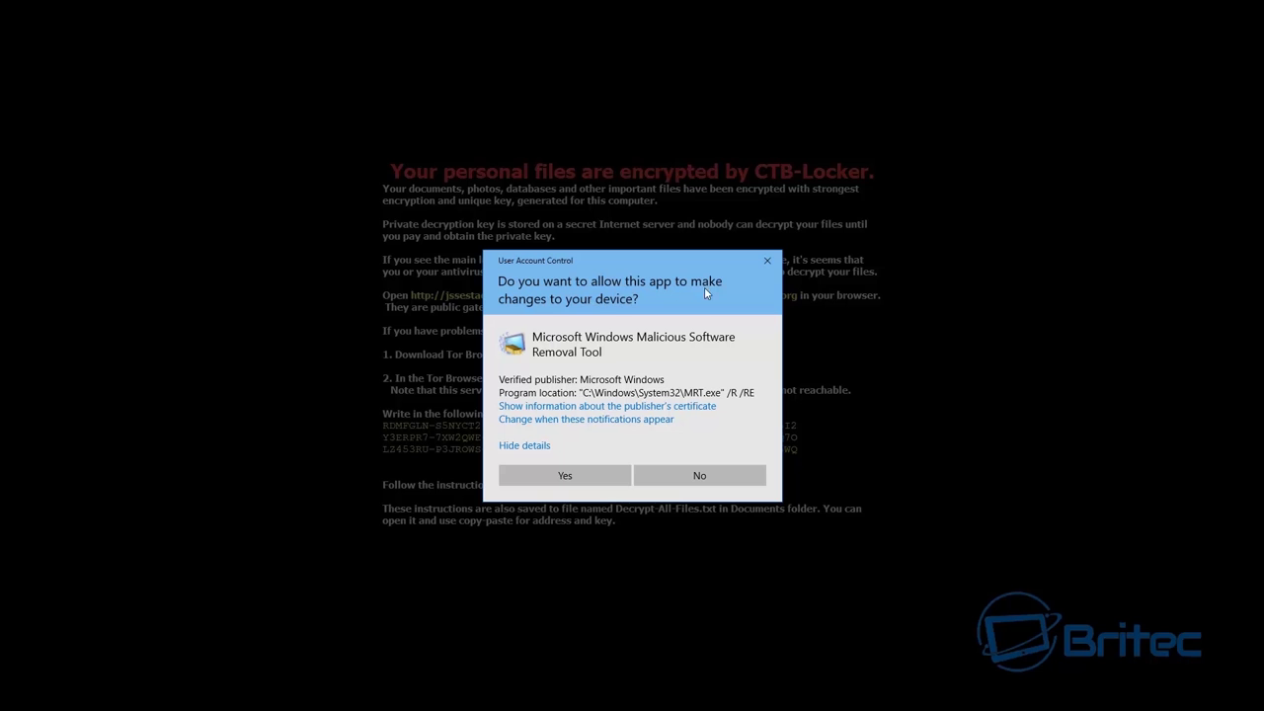
click(565, 474)
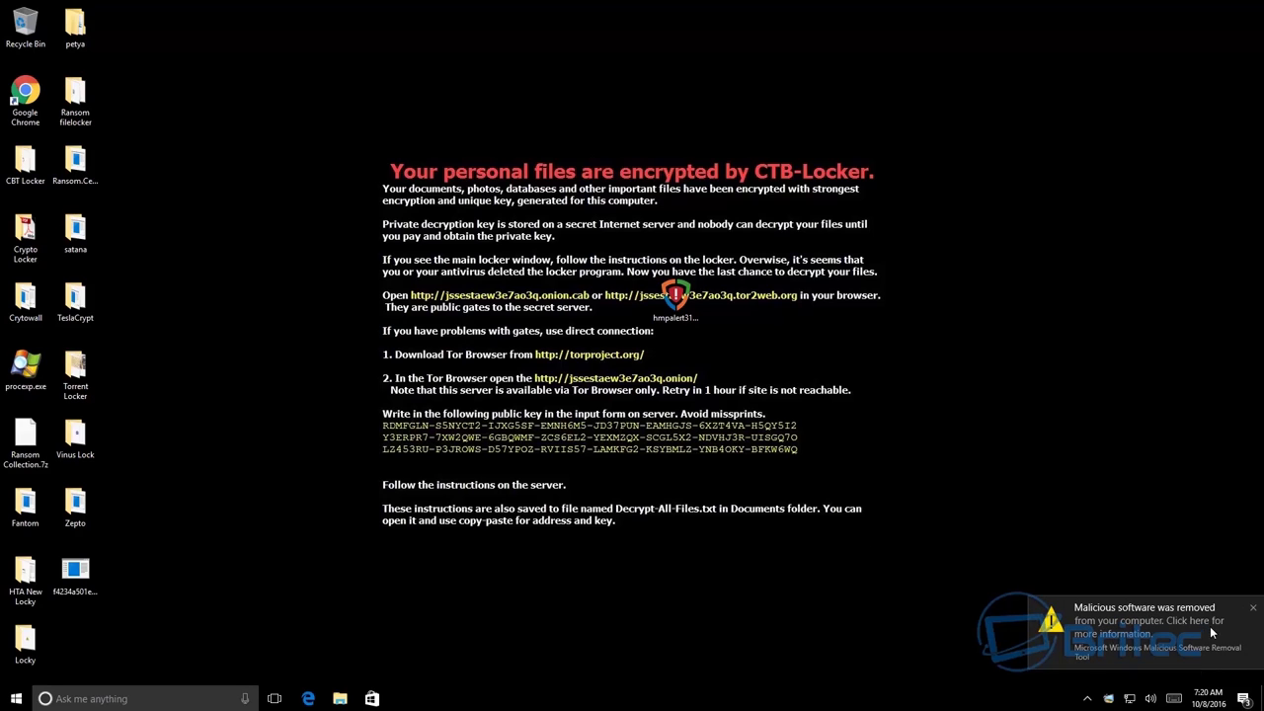
- Turn off Windows Defender's real-time protection in the Windows Update & security settings, review the remaining options, and close Settings
click(15, 698)
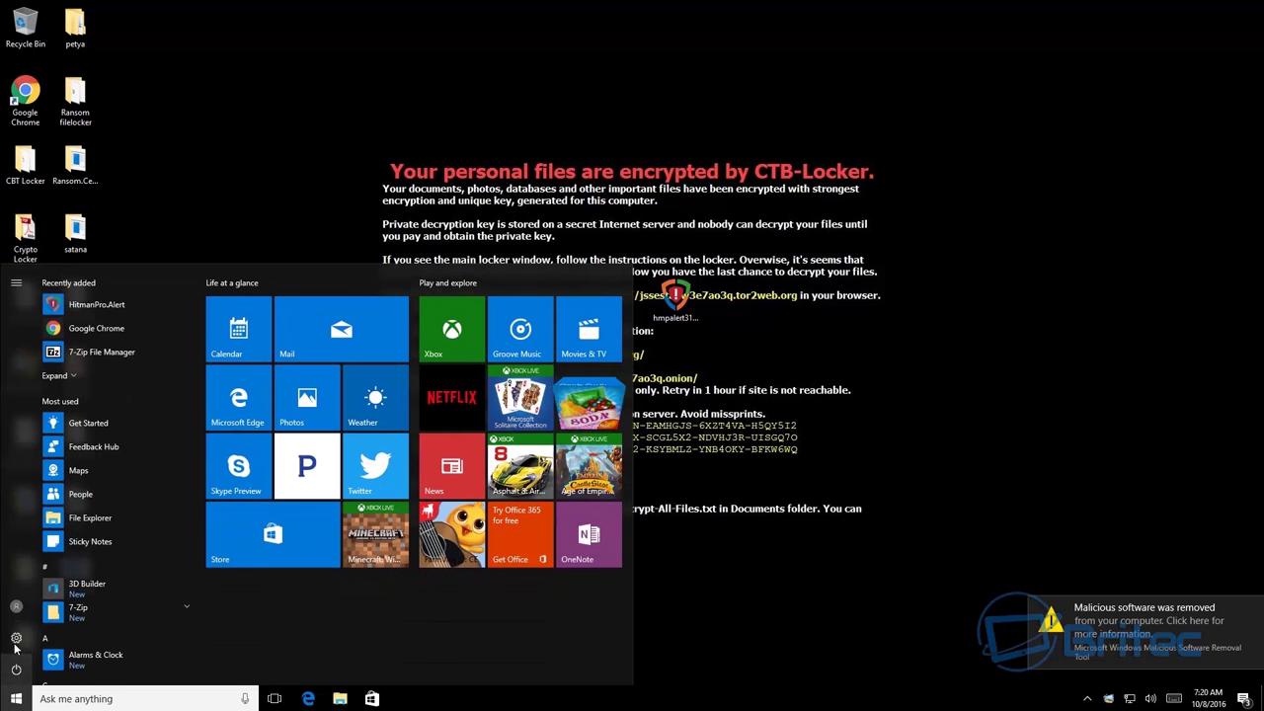
click(16, 639)
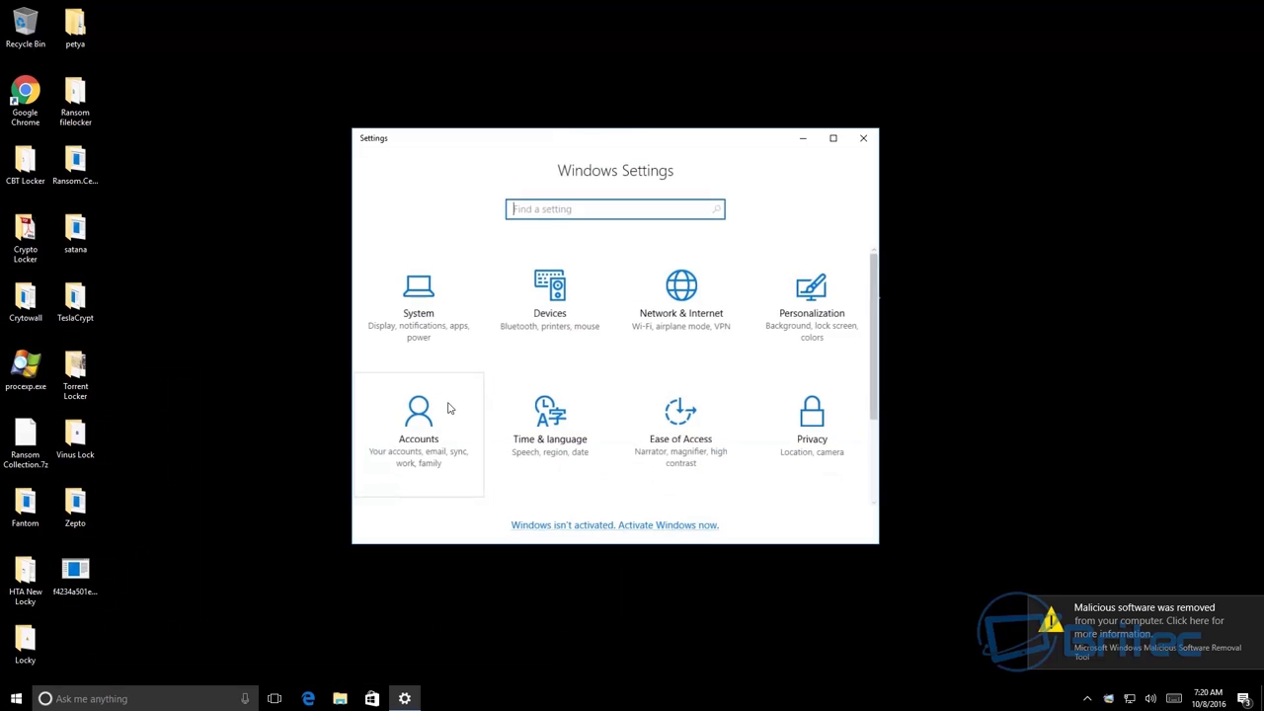
scroll(414, 464, down, 3)
click(415, 445)
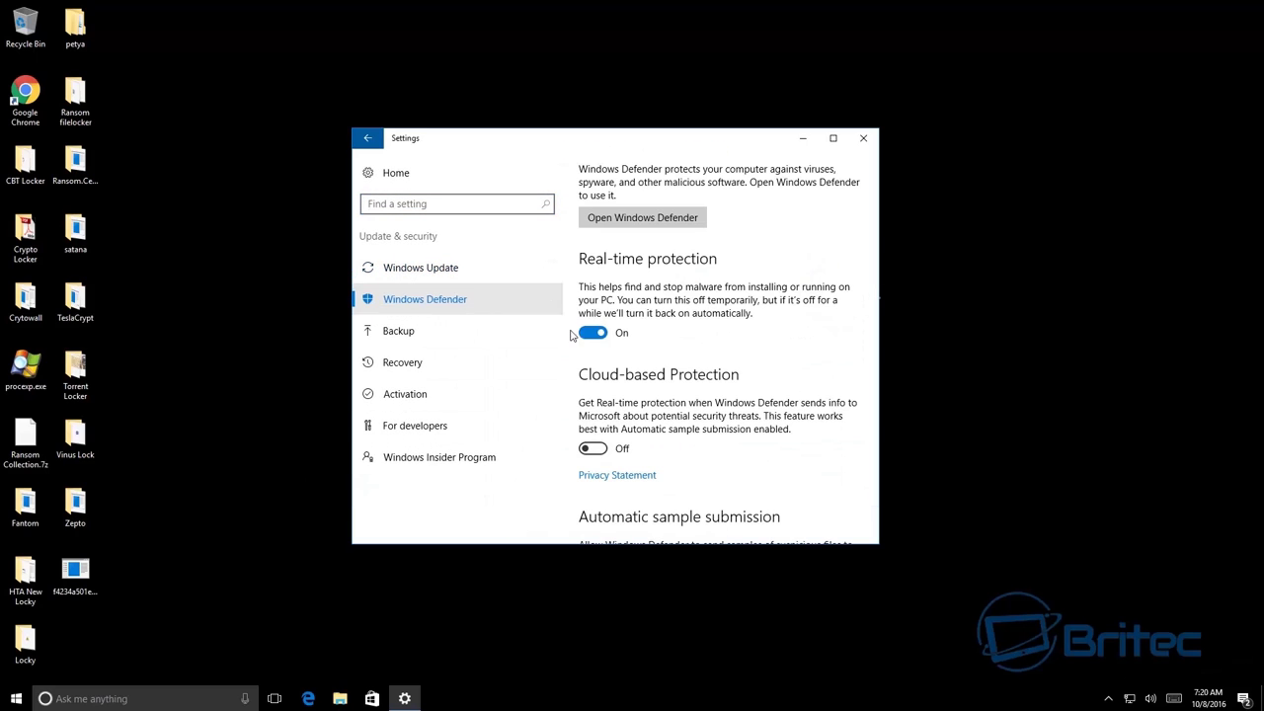
click(591, 332)
scroll(605, 407, down, 10)
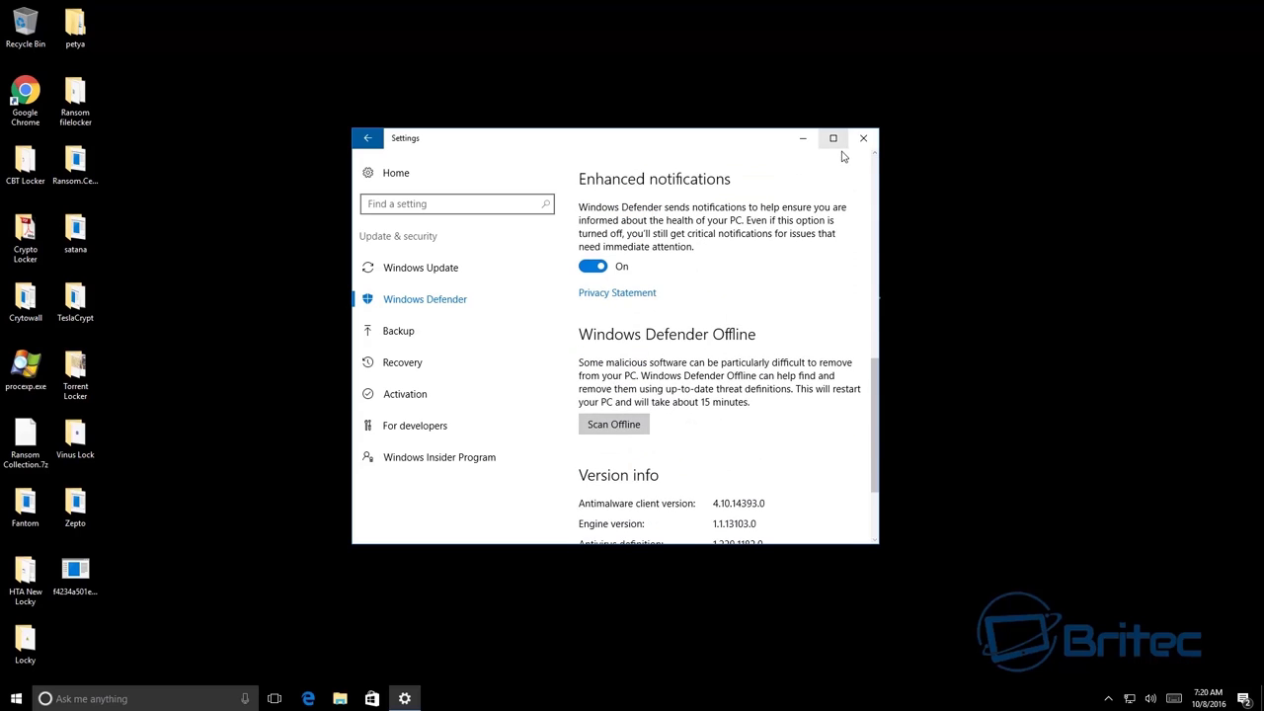
click(803, 138)
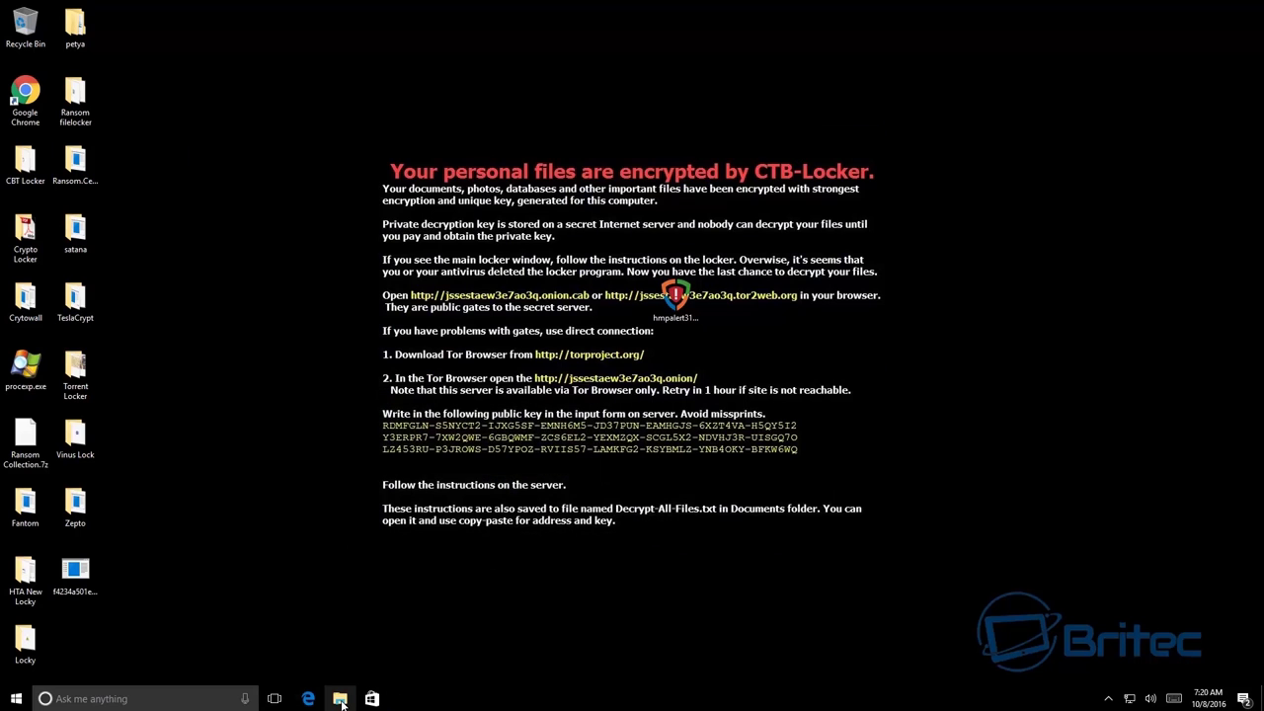
- Set 04078_tothemountains_1920x1080.jpg from the Saved Pictures folder as the desktop background and close the folder window
click(339, 698)
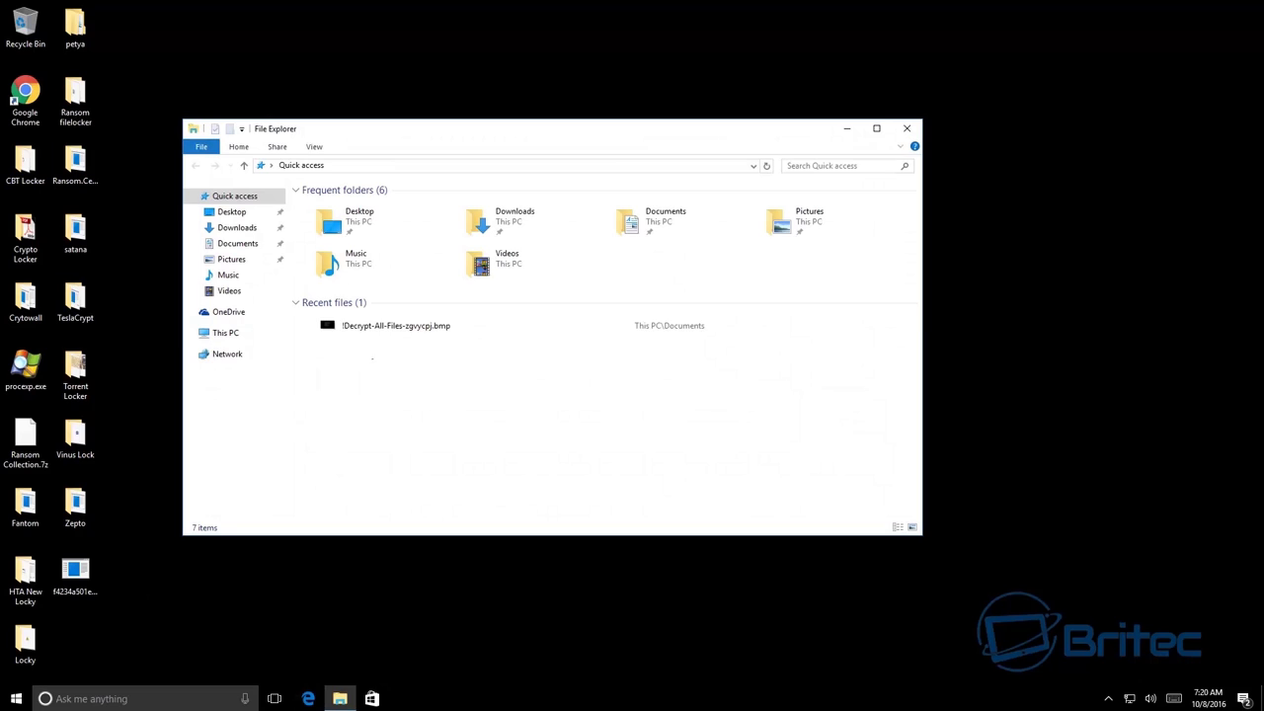
double_click(781, 219)
click(413, 223)
double_click(413, 223)
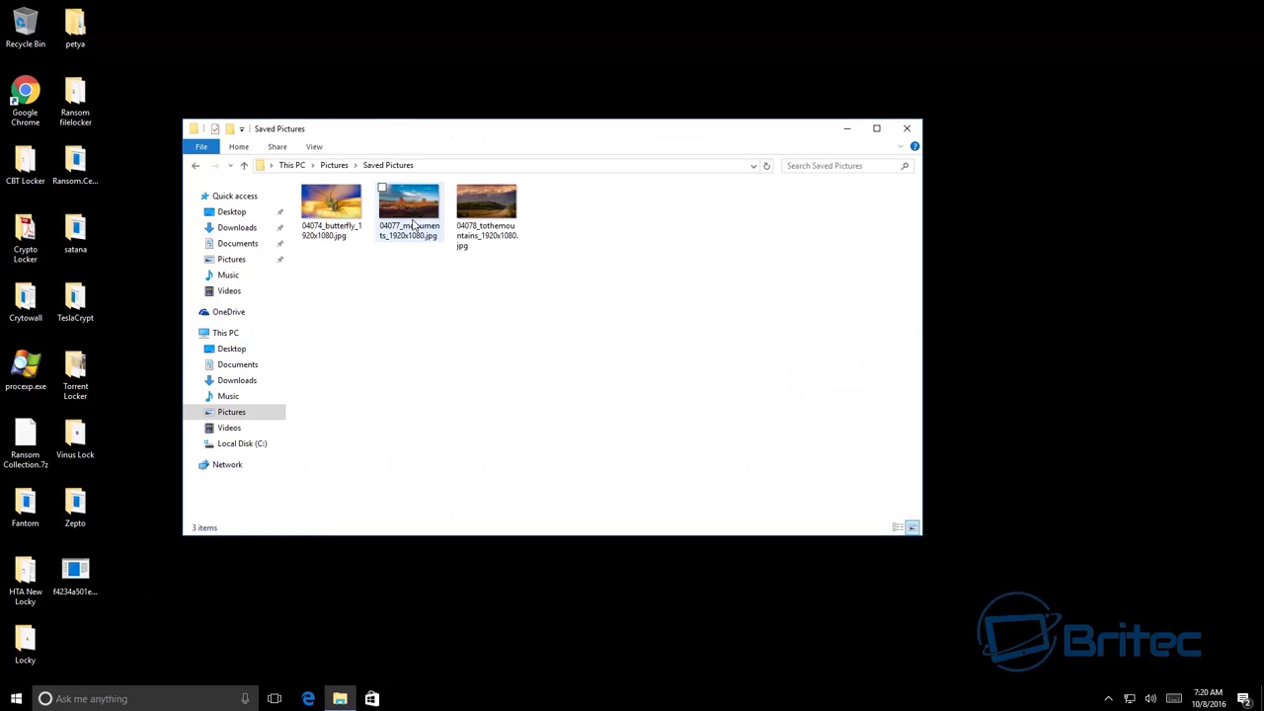
click(481, 204)
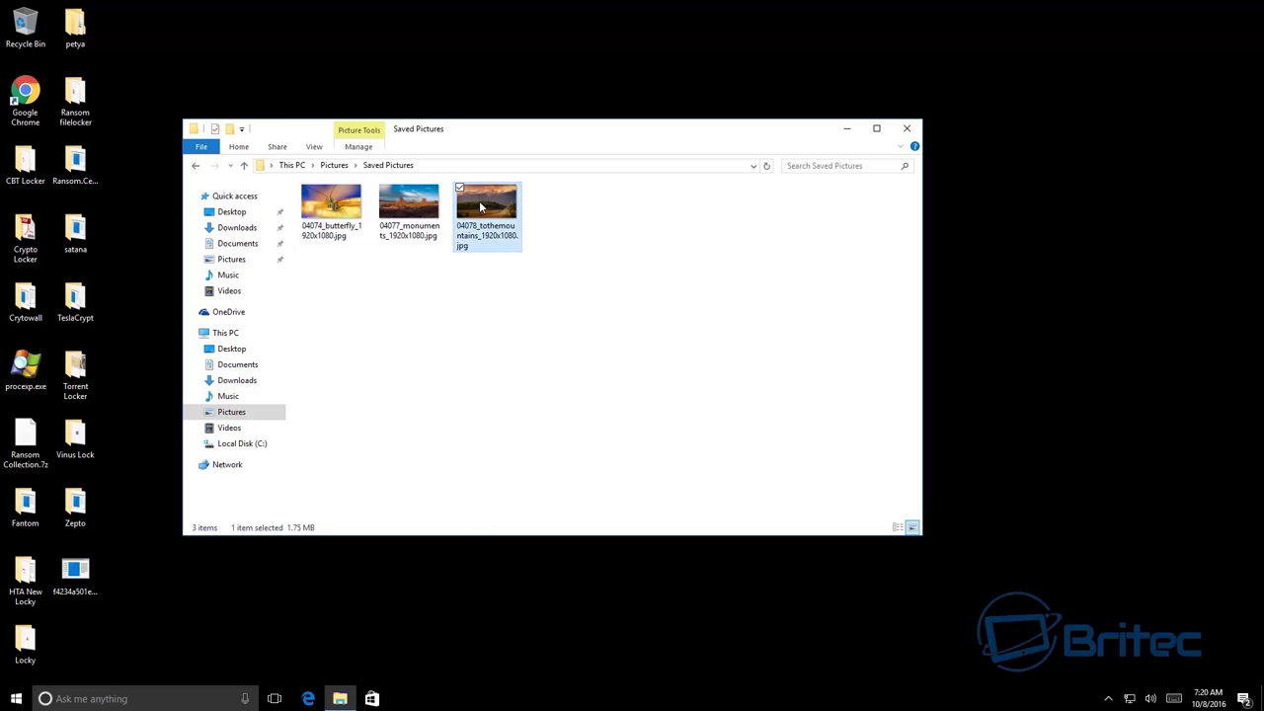
right_click(481, 204)
click(426, 230)
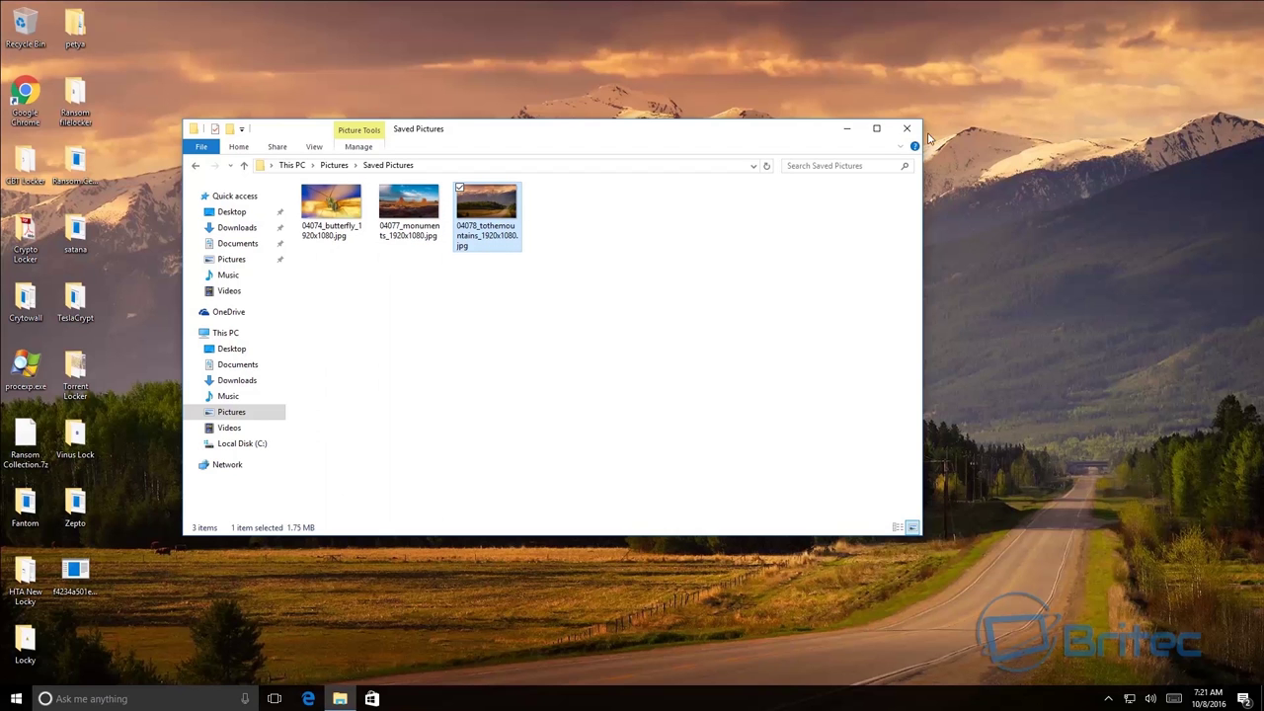
click(907, 129)
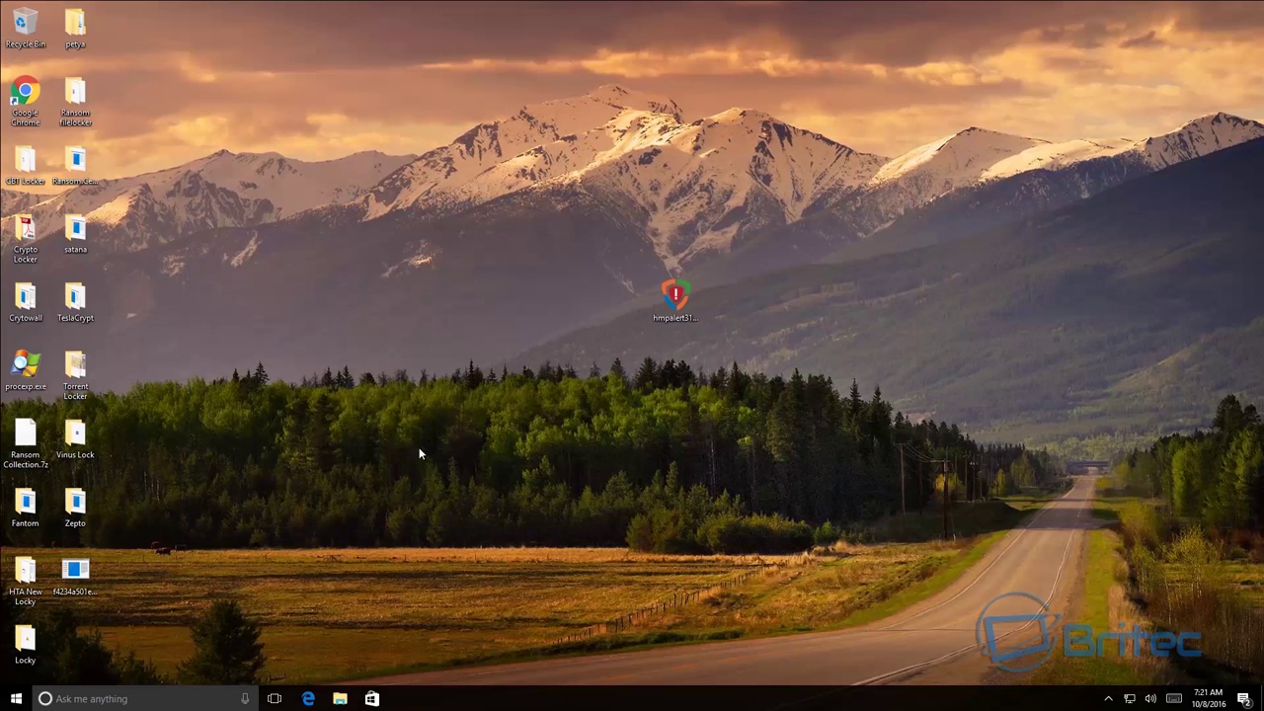
- Launch Process Explorer and examine the whole process tree with its VirusTotal ratings for leftover malware
double_click(28, 368)
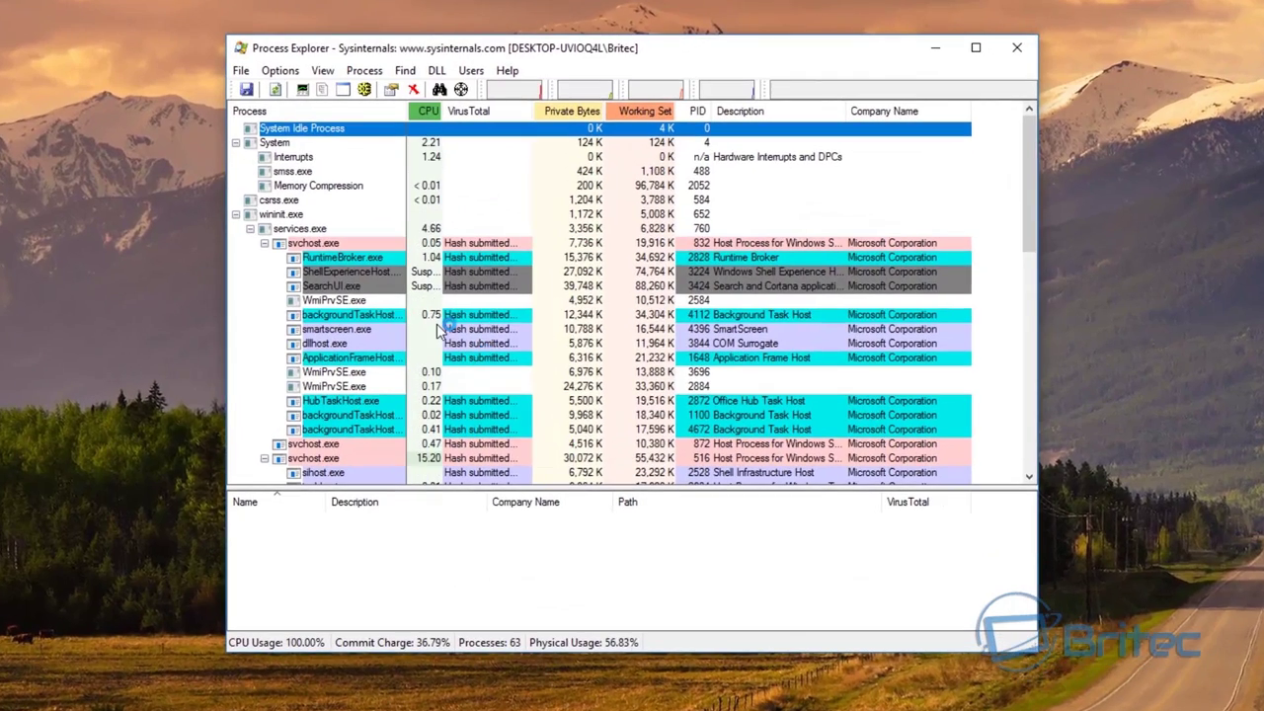
scroll(437, 331, down, 6)
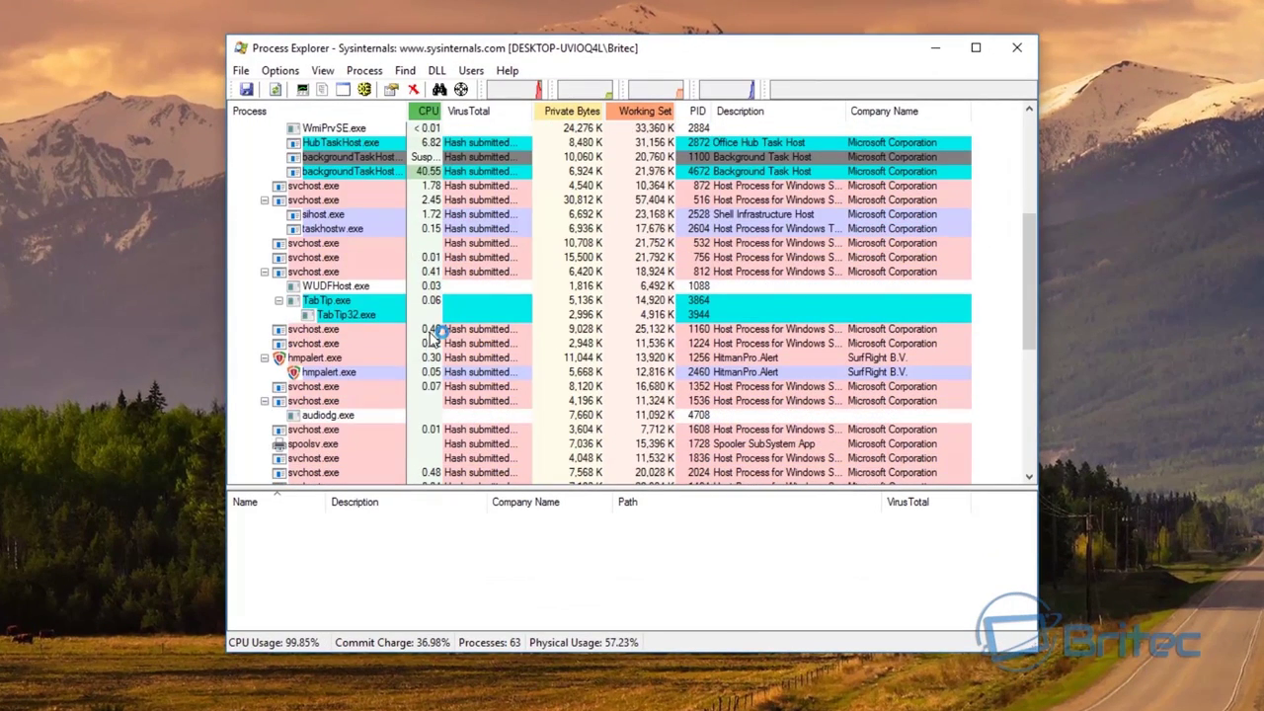
scroll(427, 348, down, 3)
scroll(380, 420, up, 9)
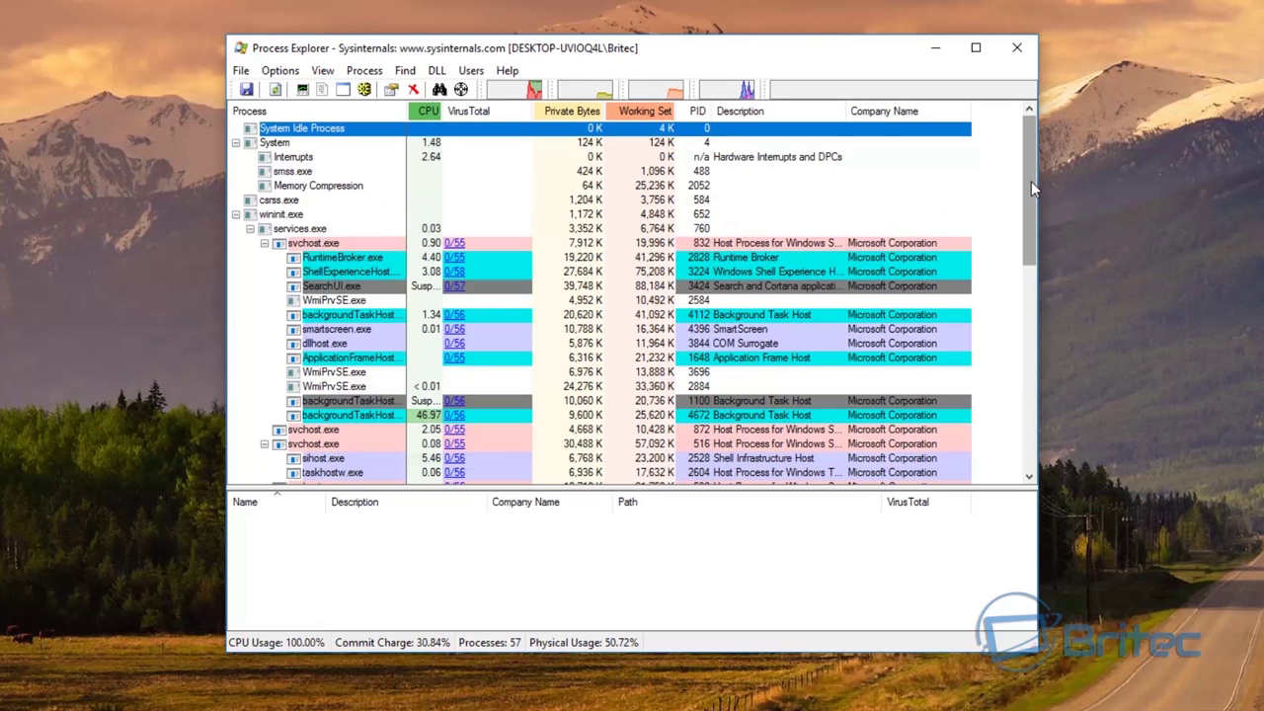
drag(1031, 181, 1006, 324)
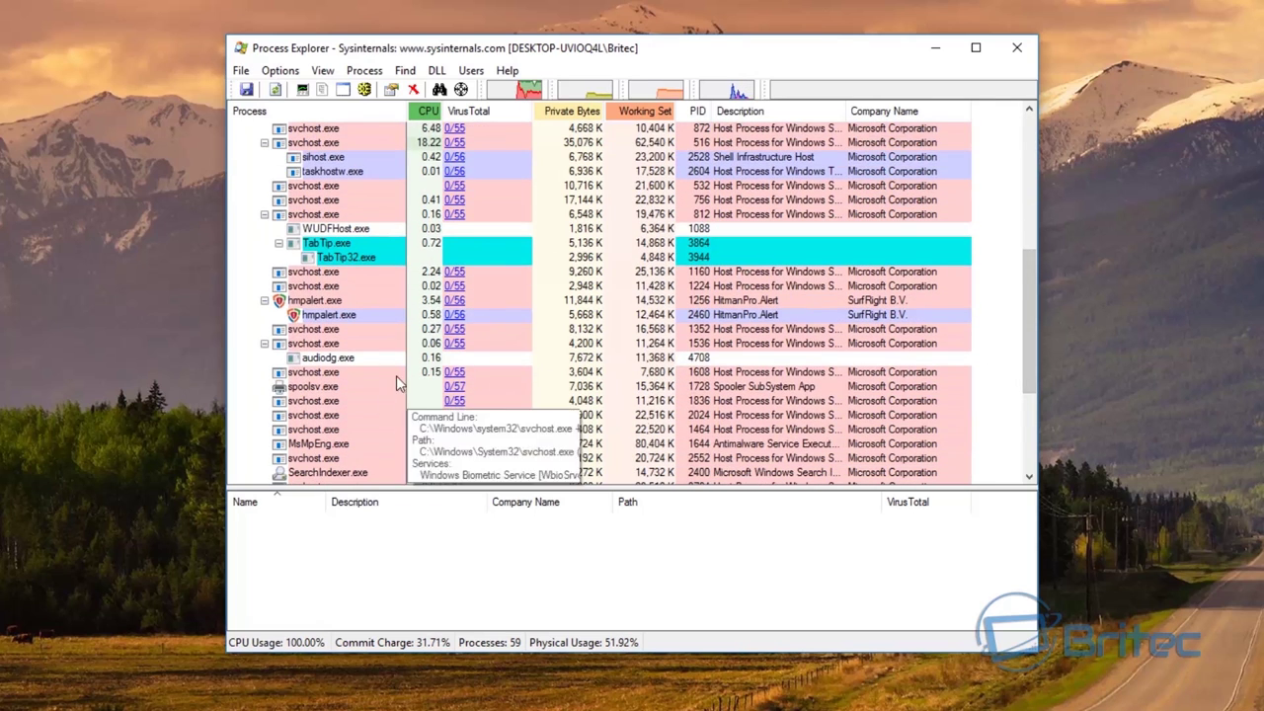
scroll(375, 424, down, 3)
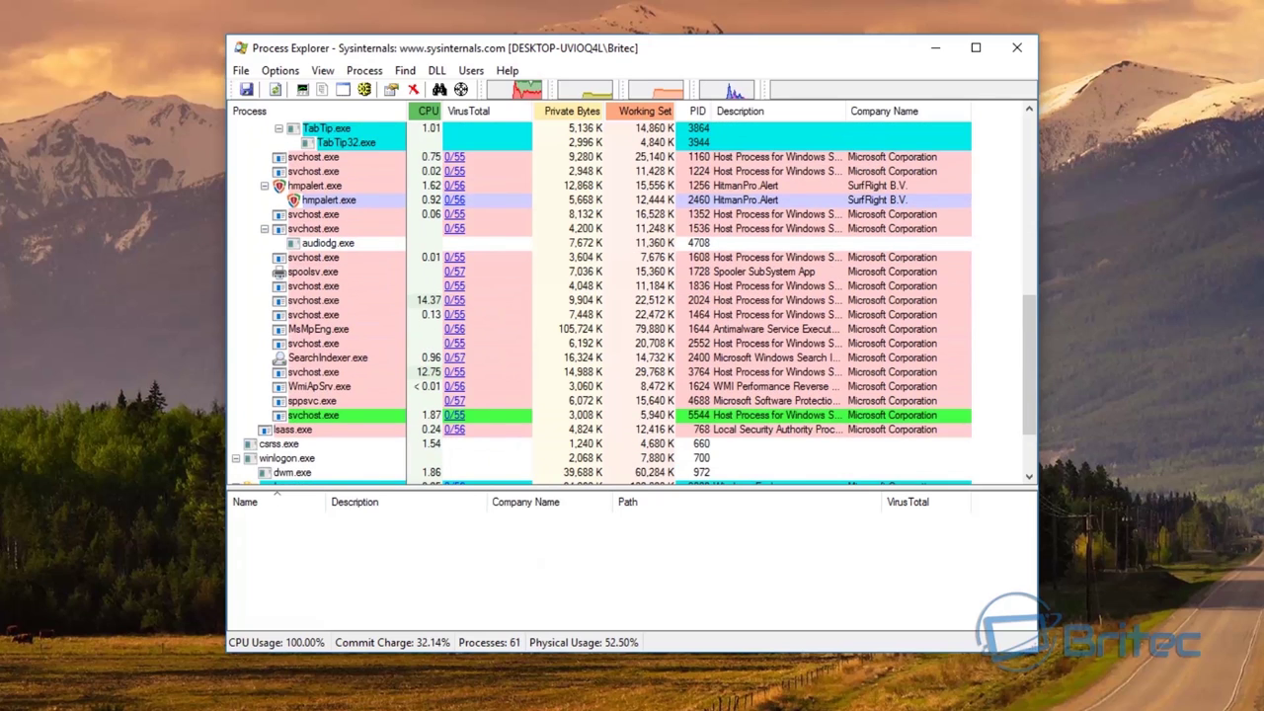
scroll(376, 425, down, 2)
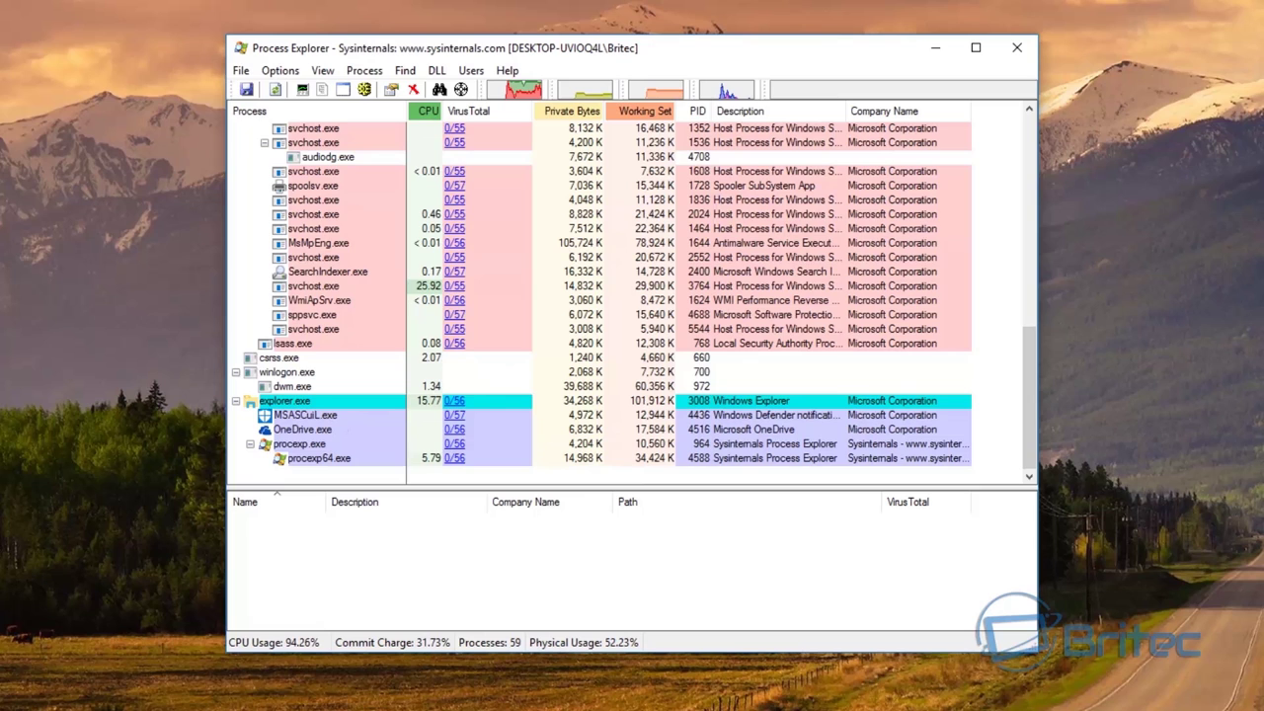
- Open a new File Explorer window and go to the Temp folder under the user's AppData\Local on drive C
key(super)
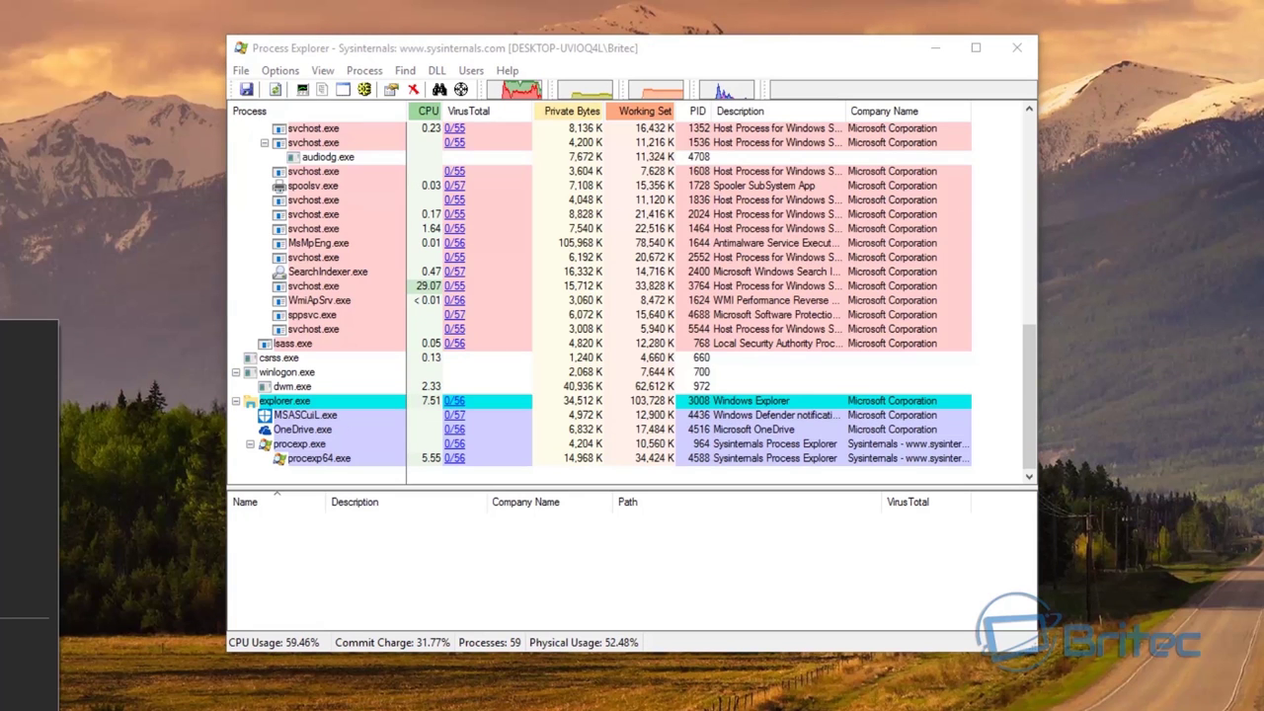
key(super+e)
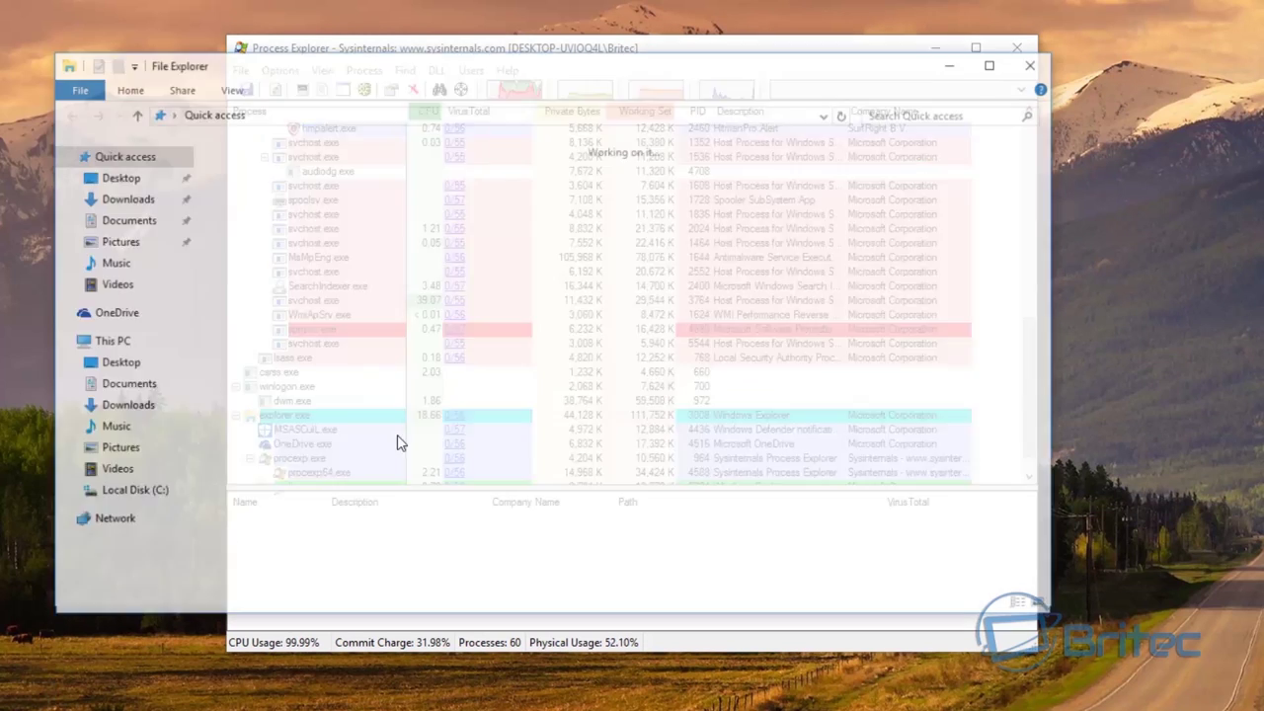
click(132, 345)
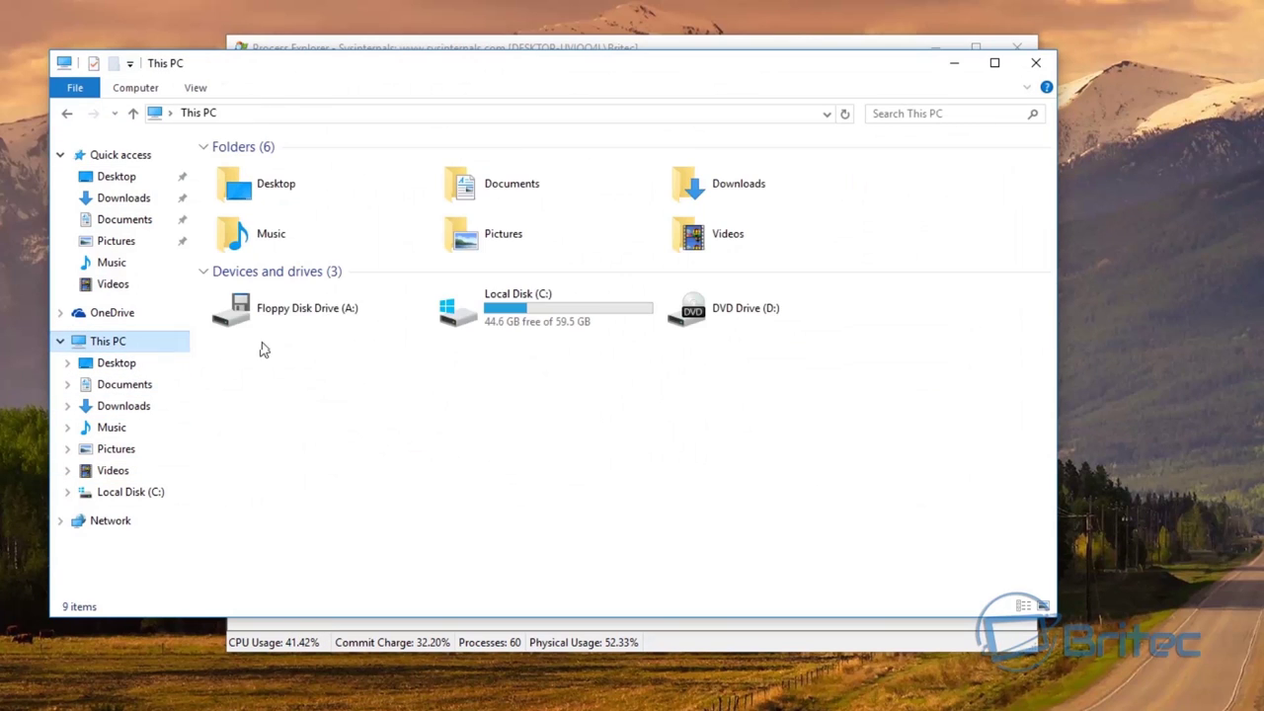
double_click(545, 314)
double_click(259, 245)
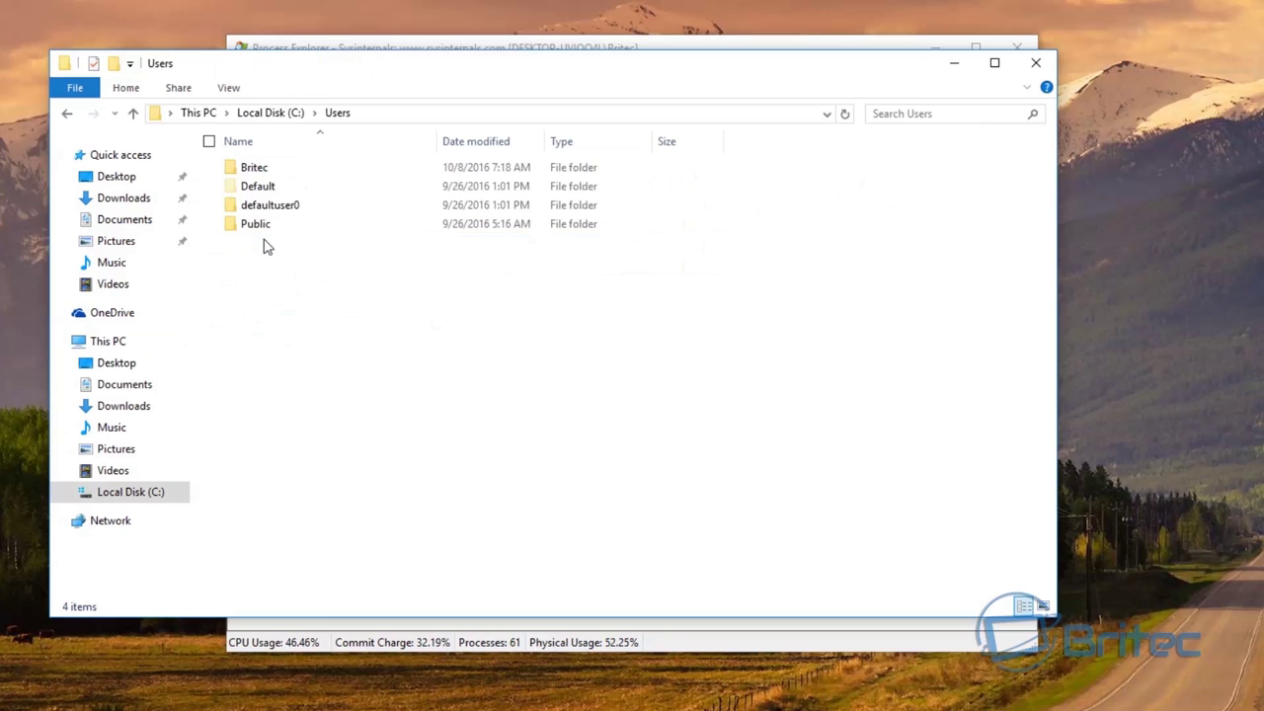
double_click(262, 170)
double_click(262, 173)
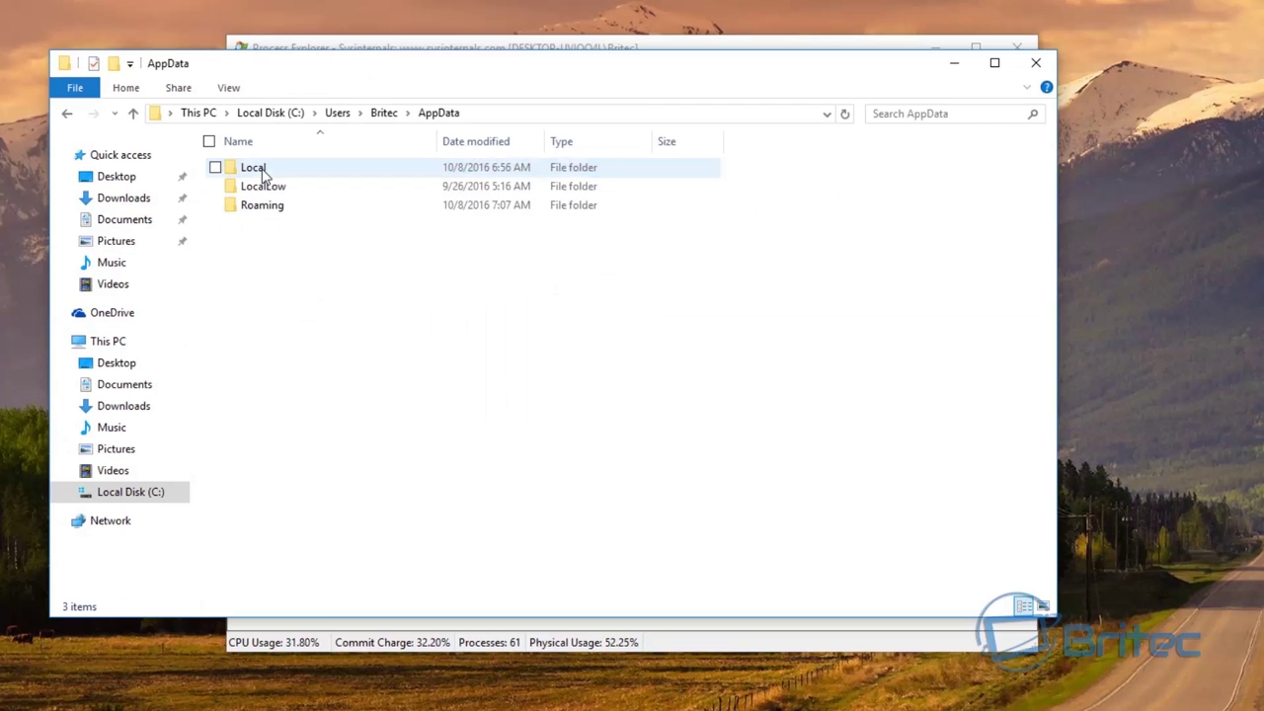
double_click(262, 172)
double_click(249, 319)
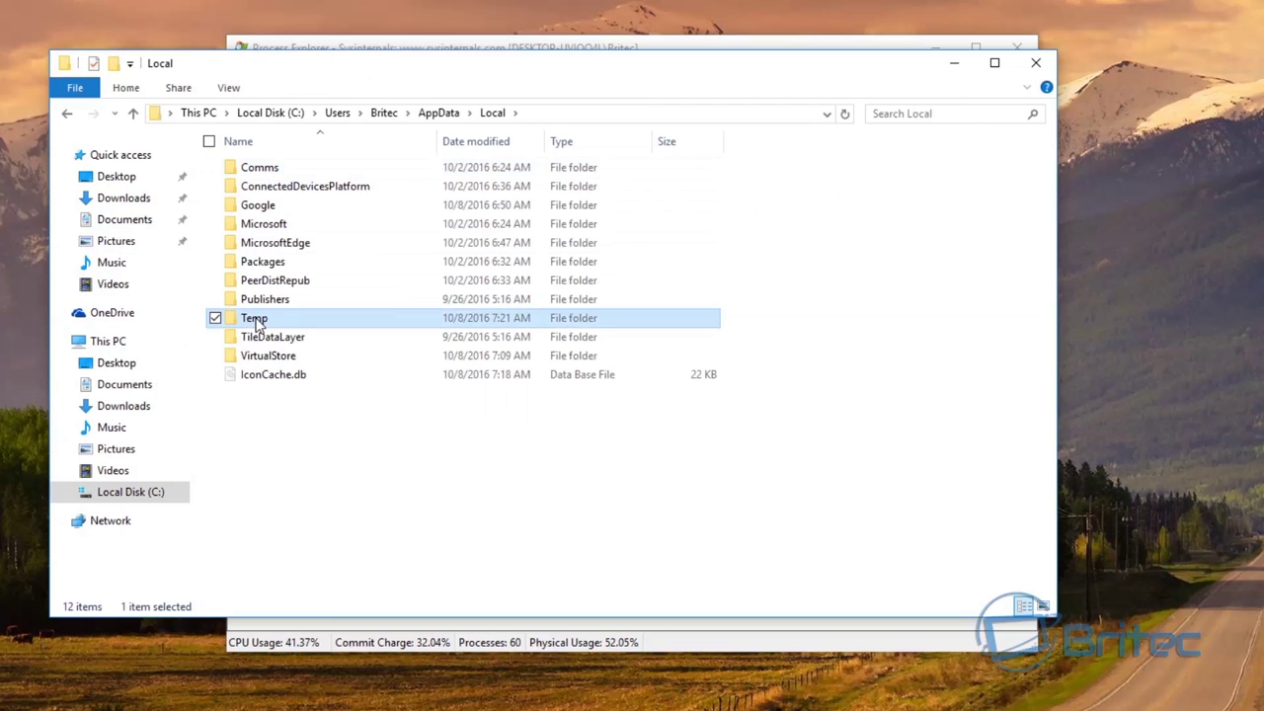
click(259, 317)
- Look through all files in the Temp folder for suspicious items and close the File Explorer window
scroll(320, 385, down, 10)
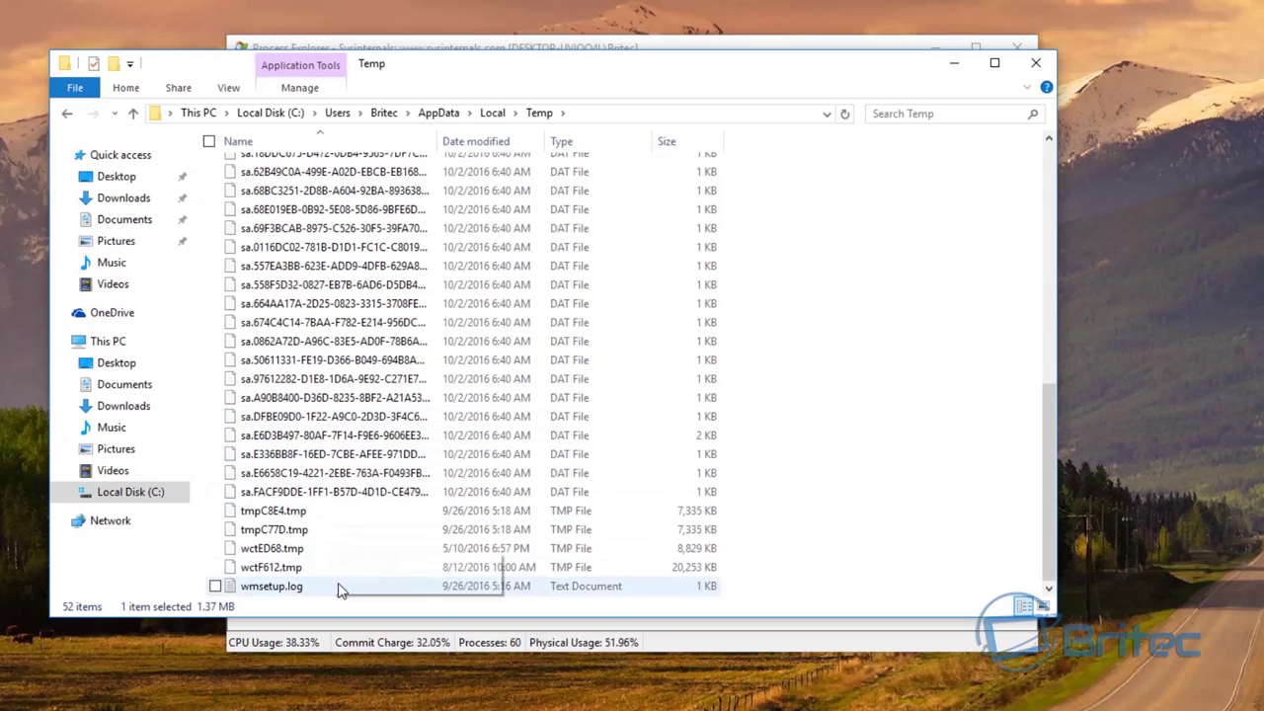
scroll(340, 586, up, 10)
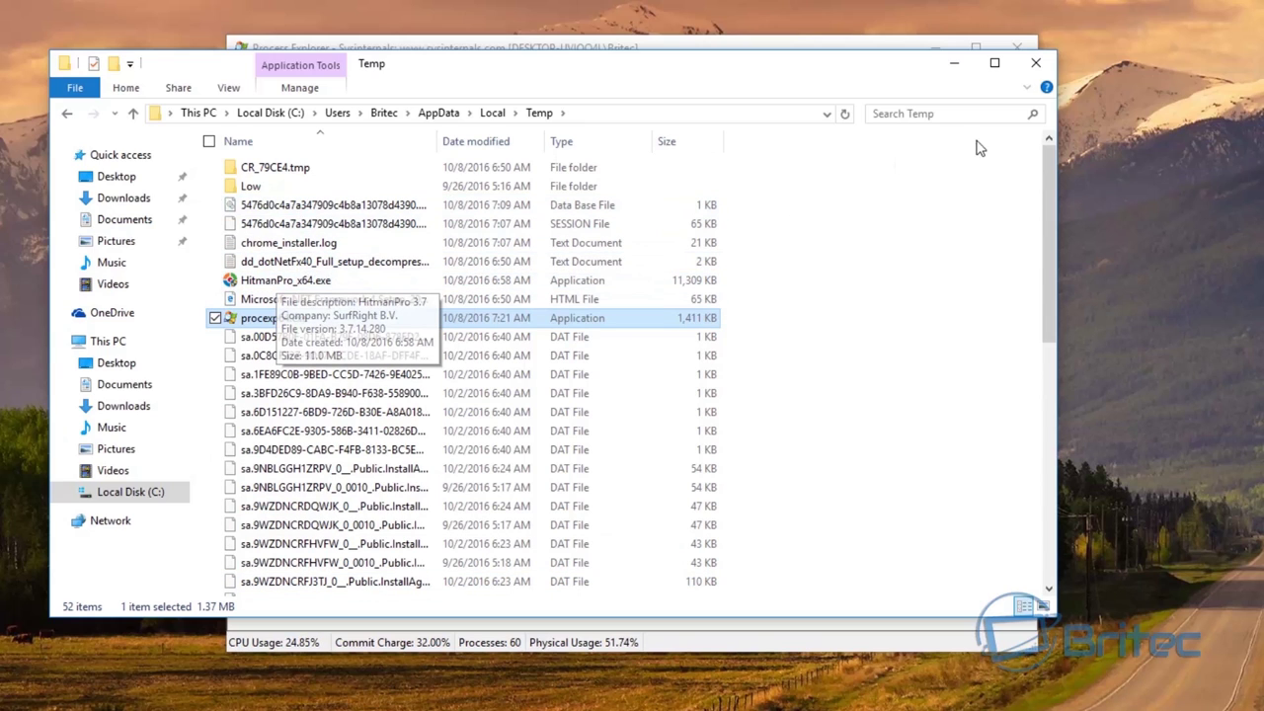
click(1036, 63)
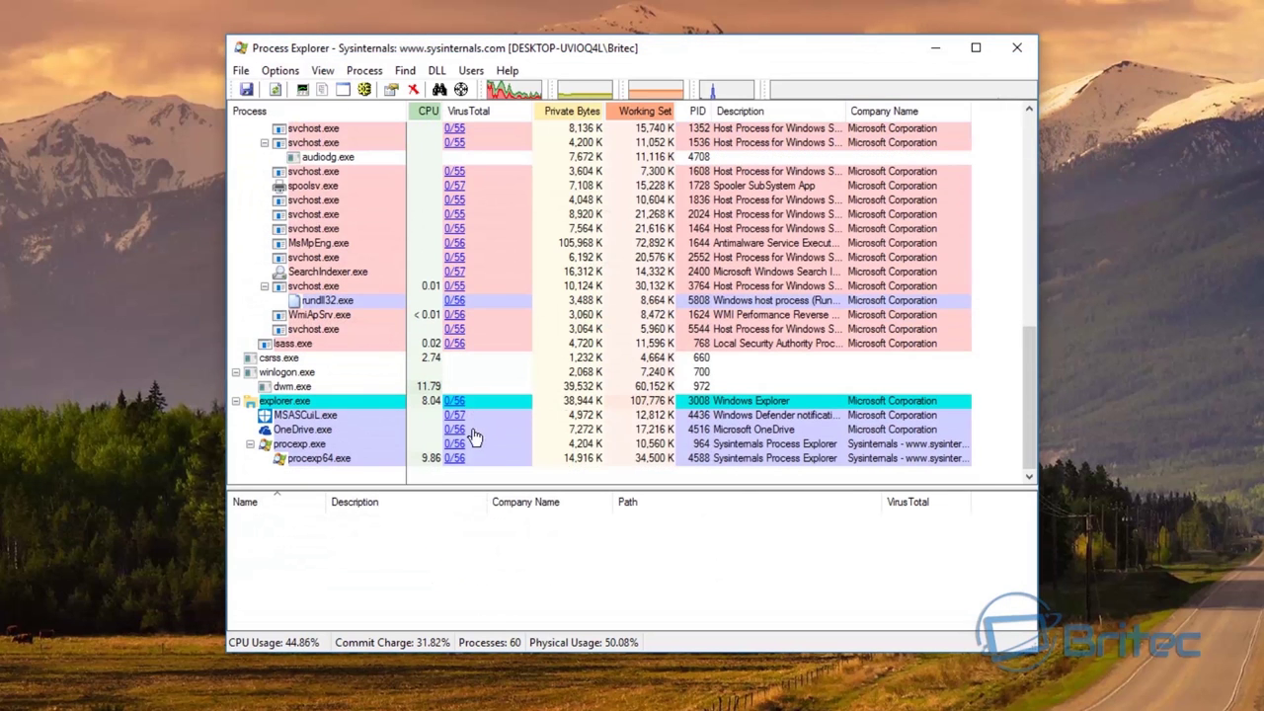
- Recheck the full process tree for suspicious entries and minimize Process Explorer
scroll(403, 422, up, 6)
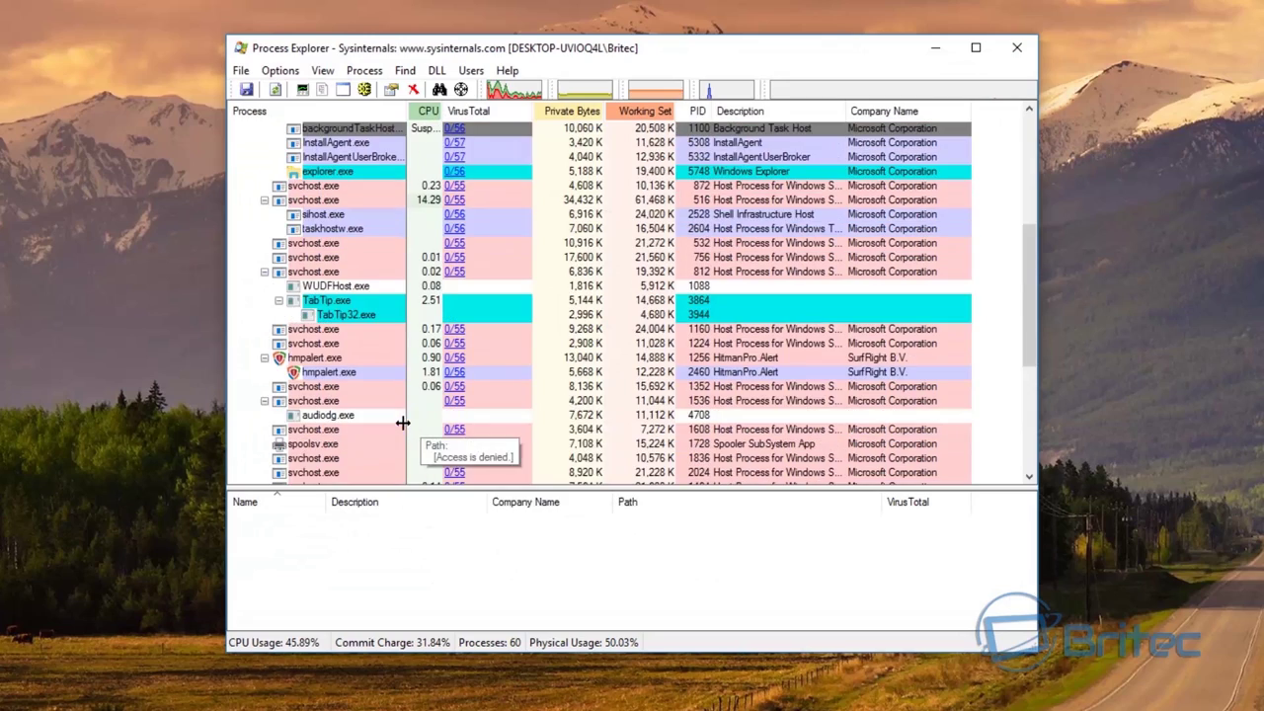
scroll(403, 423, up, 10)
scroll(958, 264, down, 5)
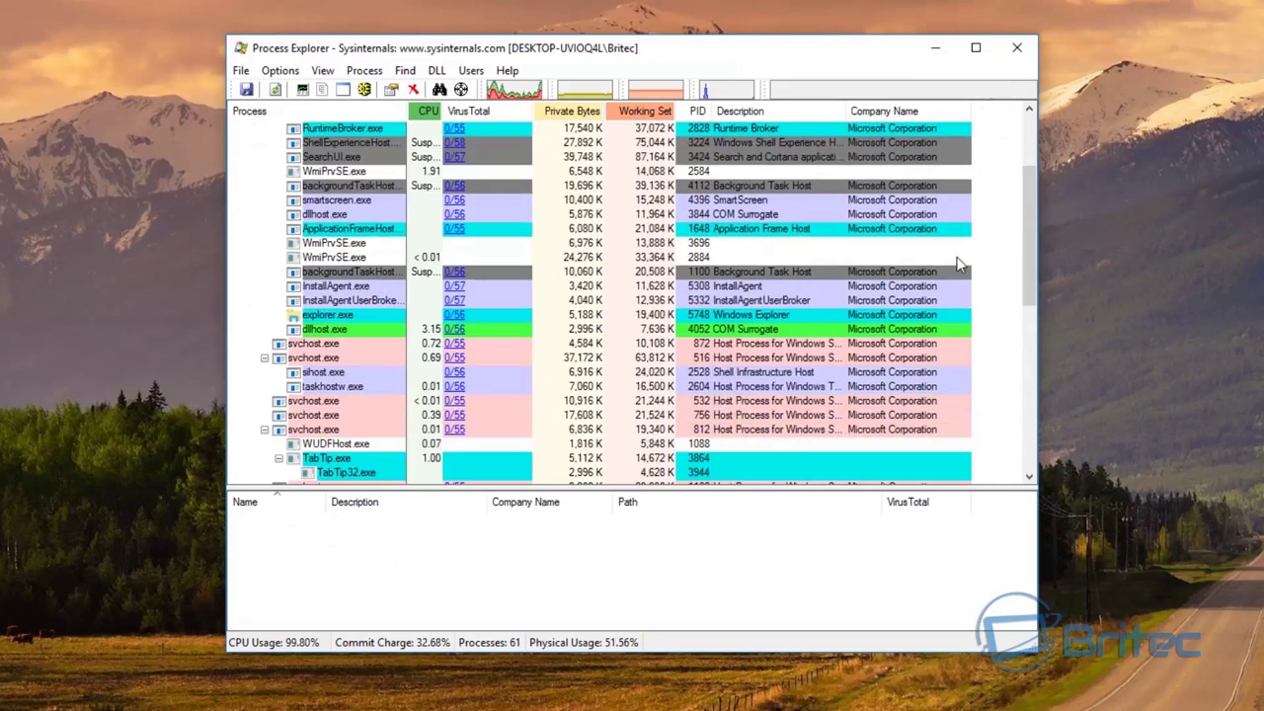
scroll(953, 271, down, 6)
click(935, 47)
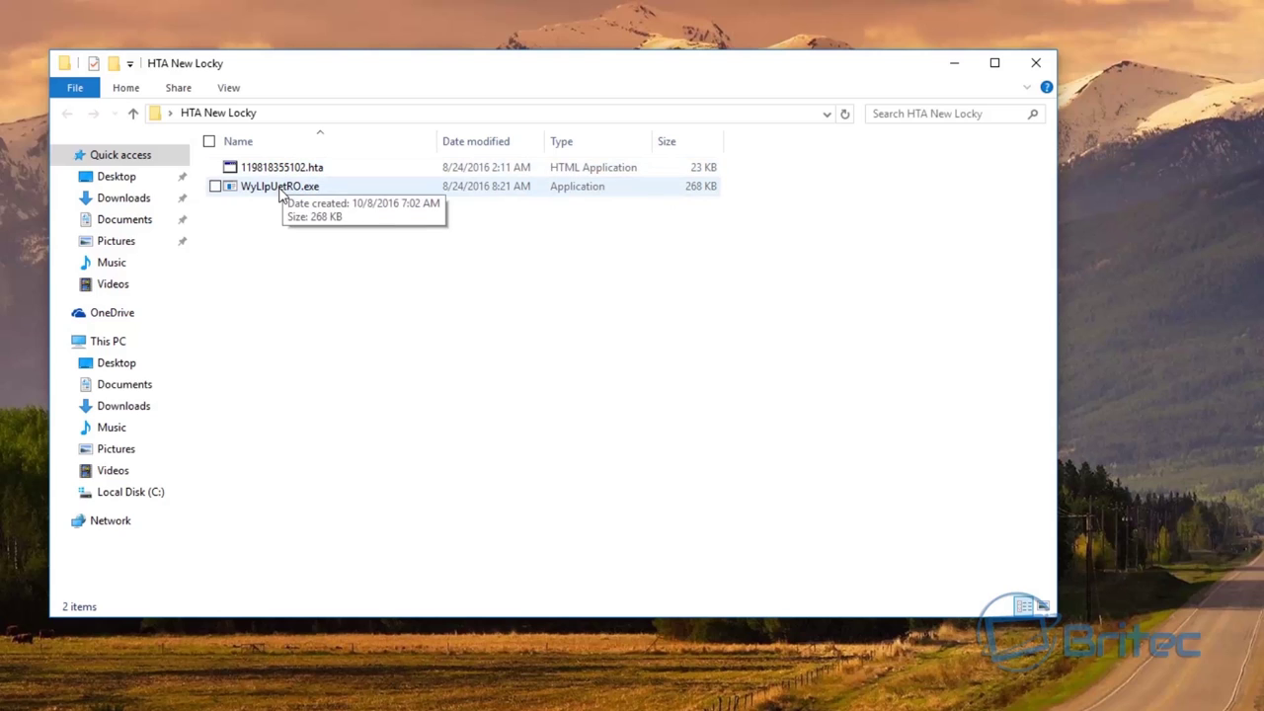
- Run the 119818355102.hta sample from the HTA New Locky folder, dismiss the resulting dialog, and run WyLlpUetRO.exe
click(285, 173)
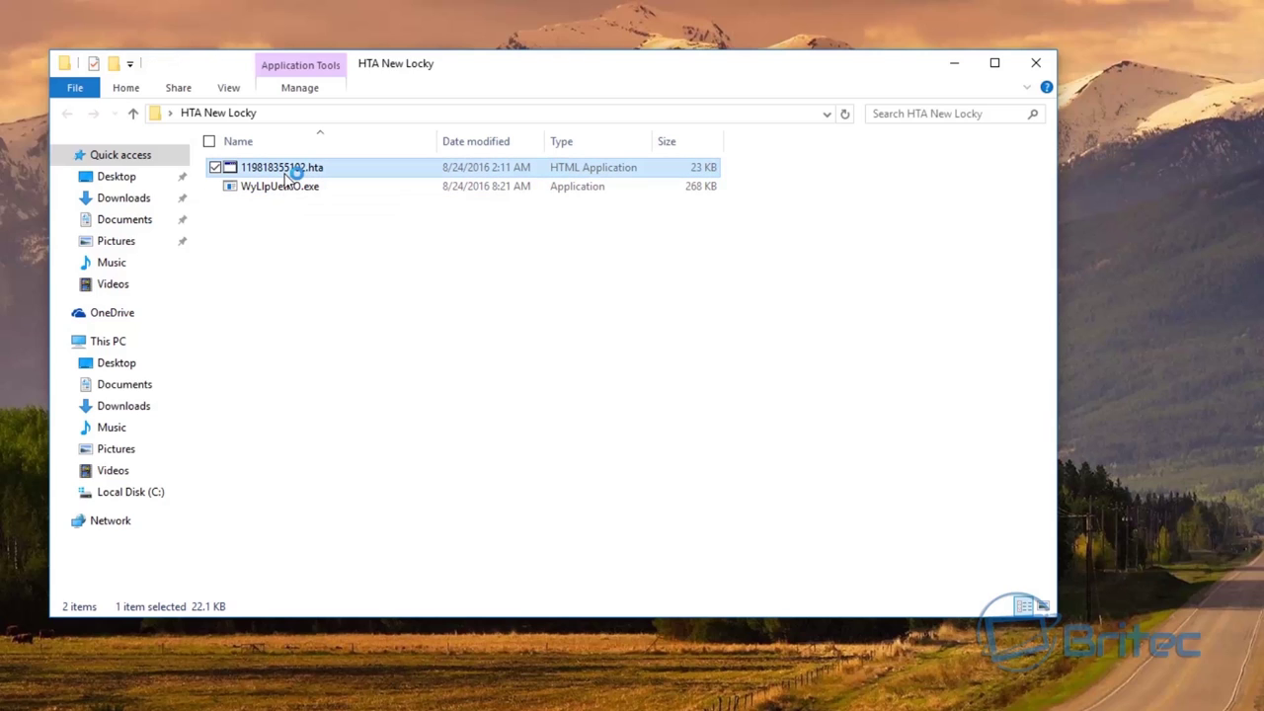
double_click(284, 173)
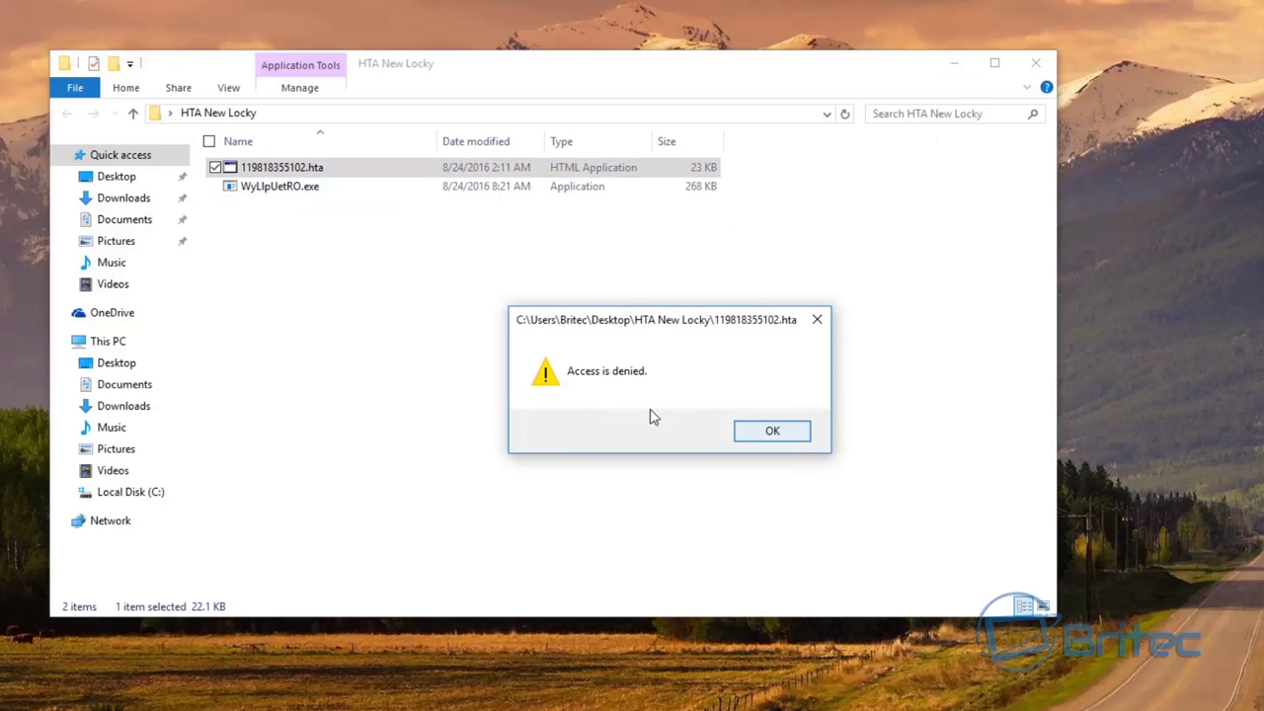
click(776, 431)
double_click(292, 187)
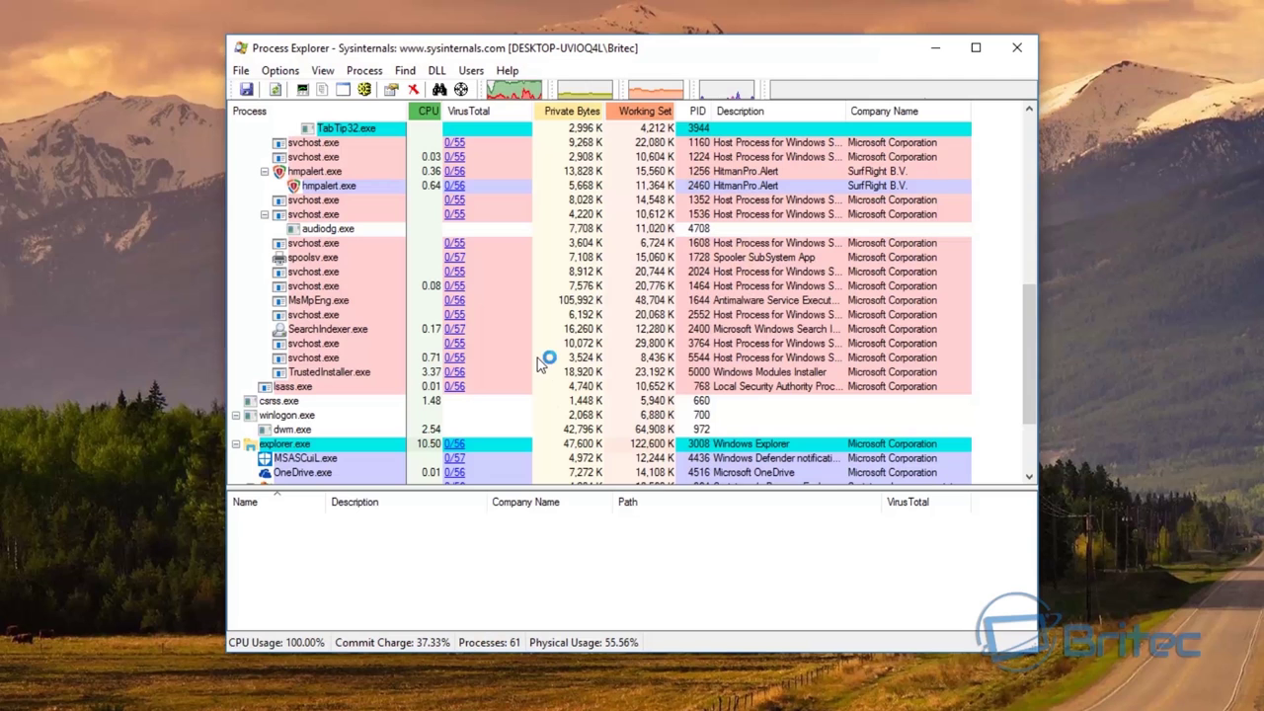
- Examine the process tree for the mshta.exe and WyLlpUetRO.exe processes, checking their file paths and VirusTotal ratings
scroll(435, 350, up, 3)
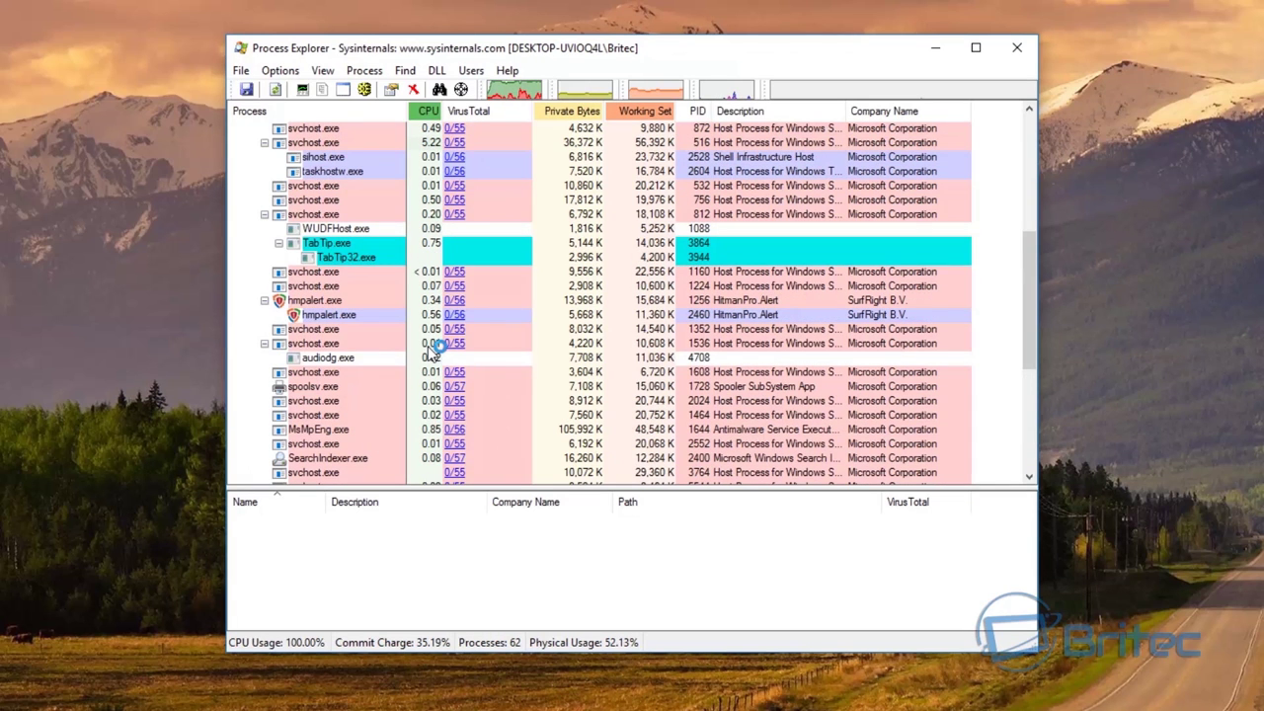
scroll(434, 356, down, 6)
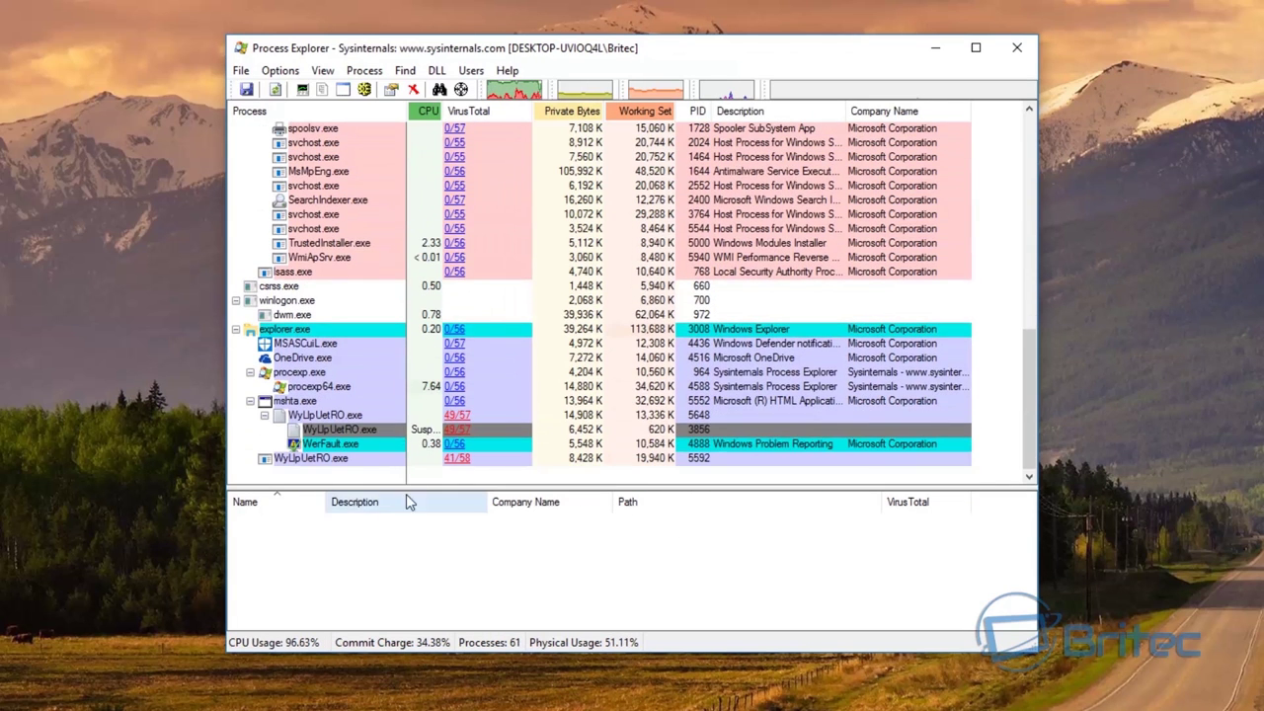
mouse_move(329, 419)
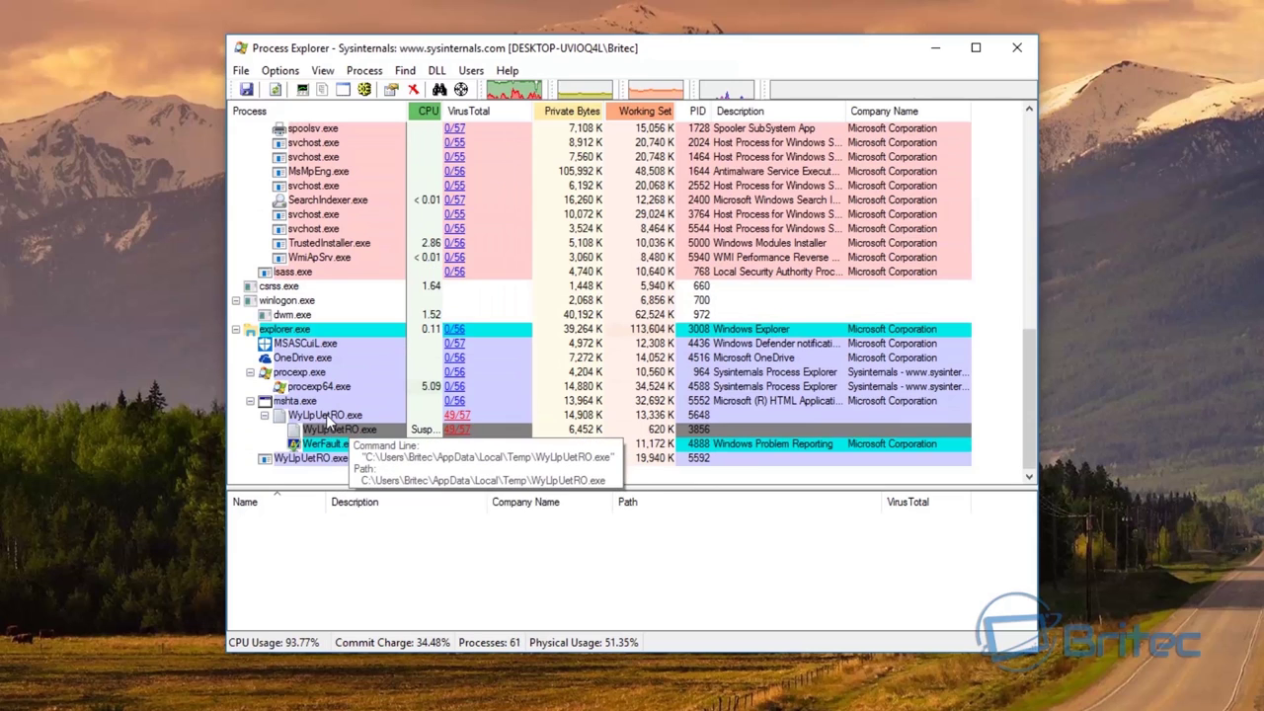
mouse_move(377, 440)
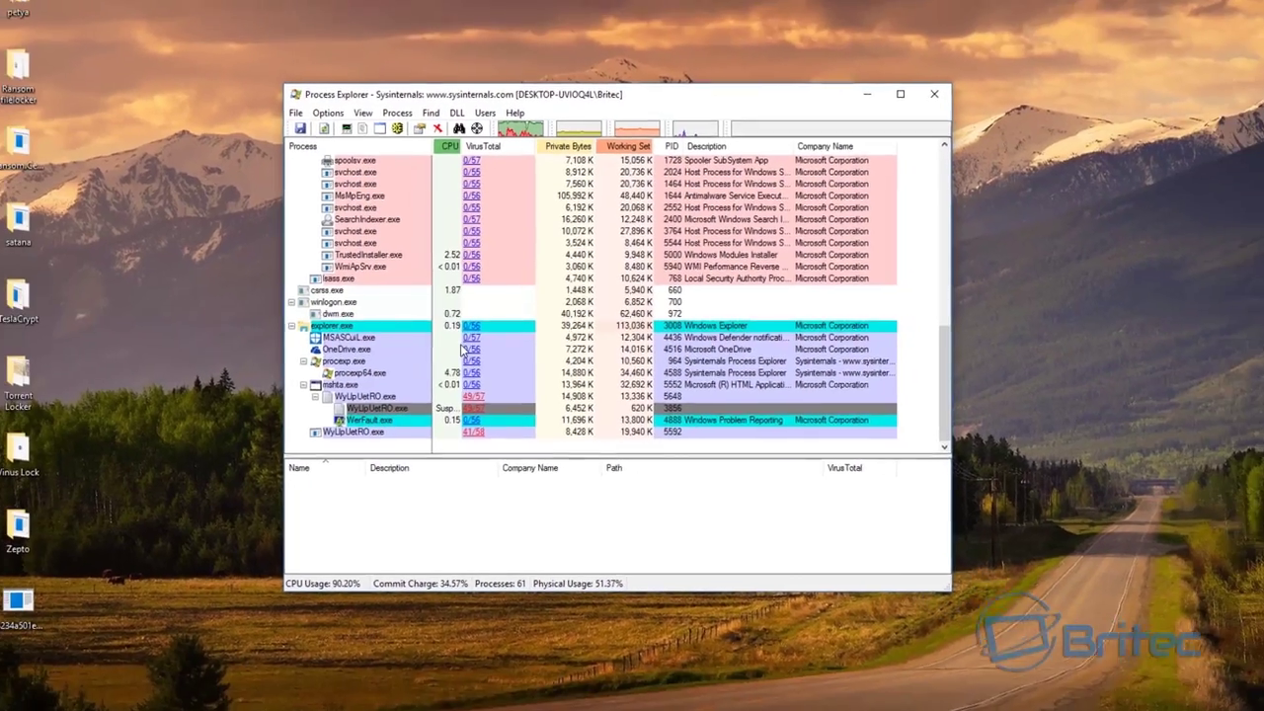
scroll(425, 366, up, 4)
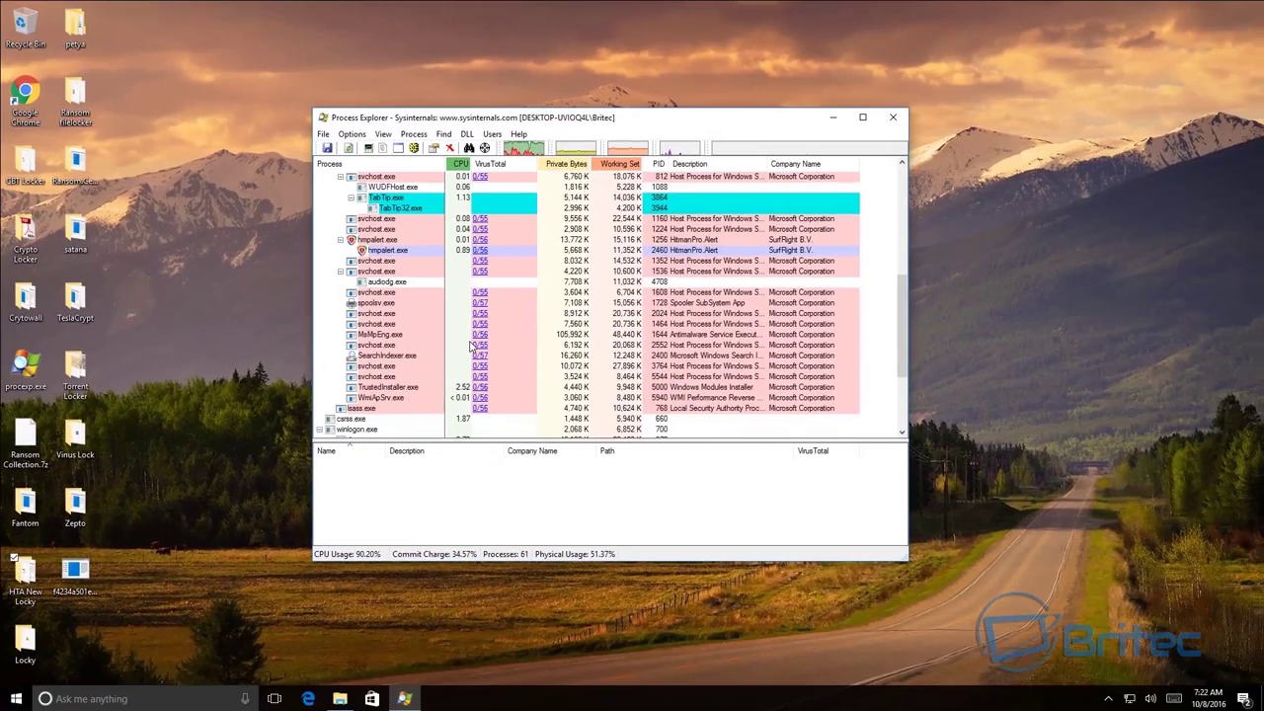
scroll(453, 352, down, 4)
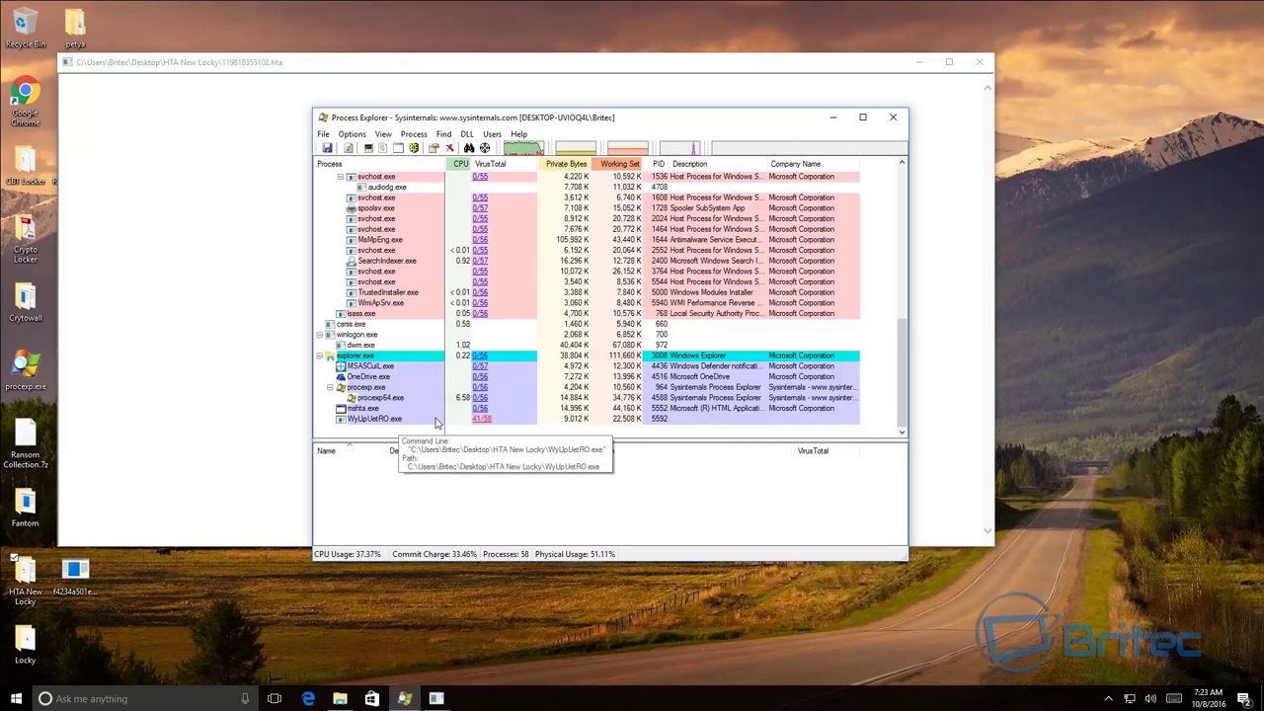
- Select the WyLlpUetRO.exe process directly under explorer.exe to list its DLLs and open its properties
click(452, 422)
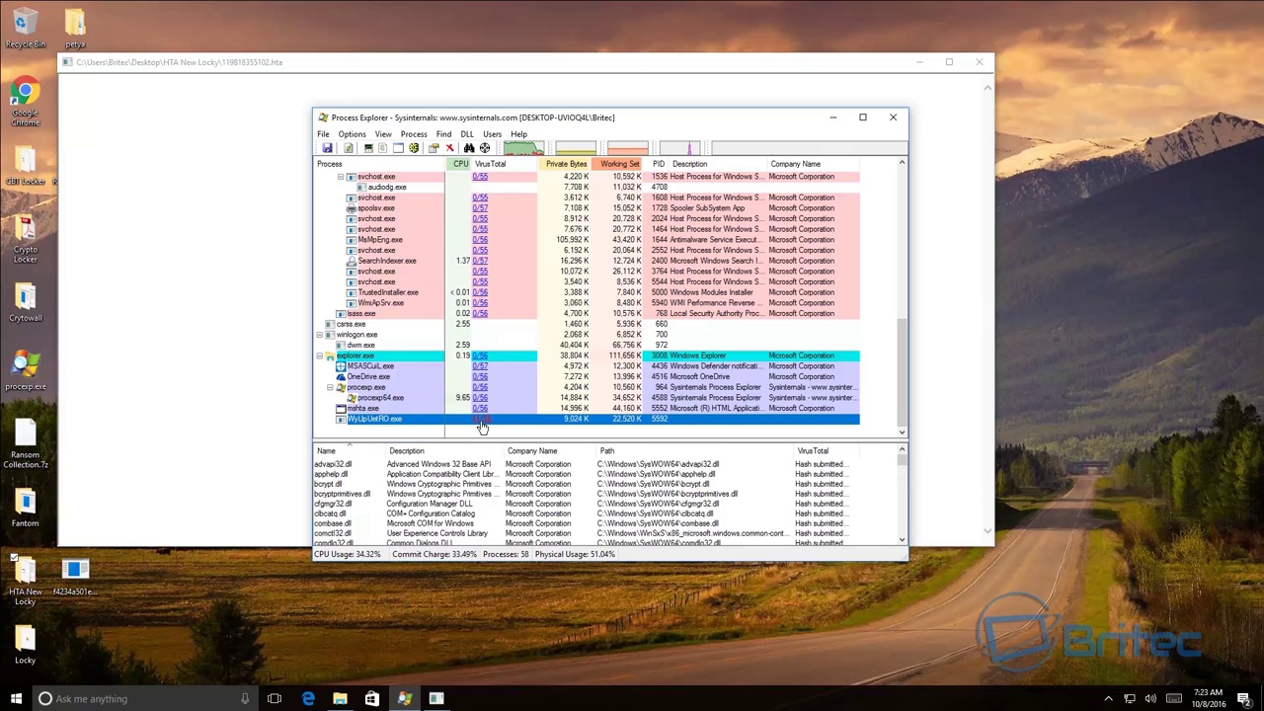
right_click(402, 420)
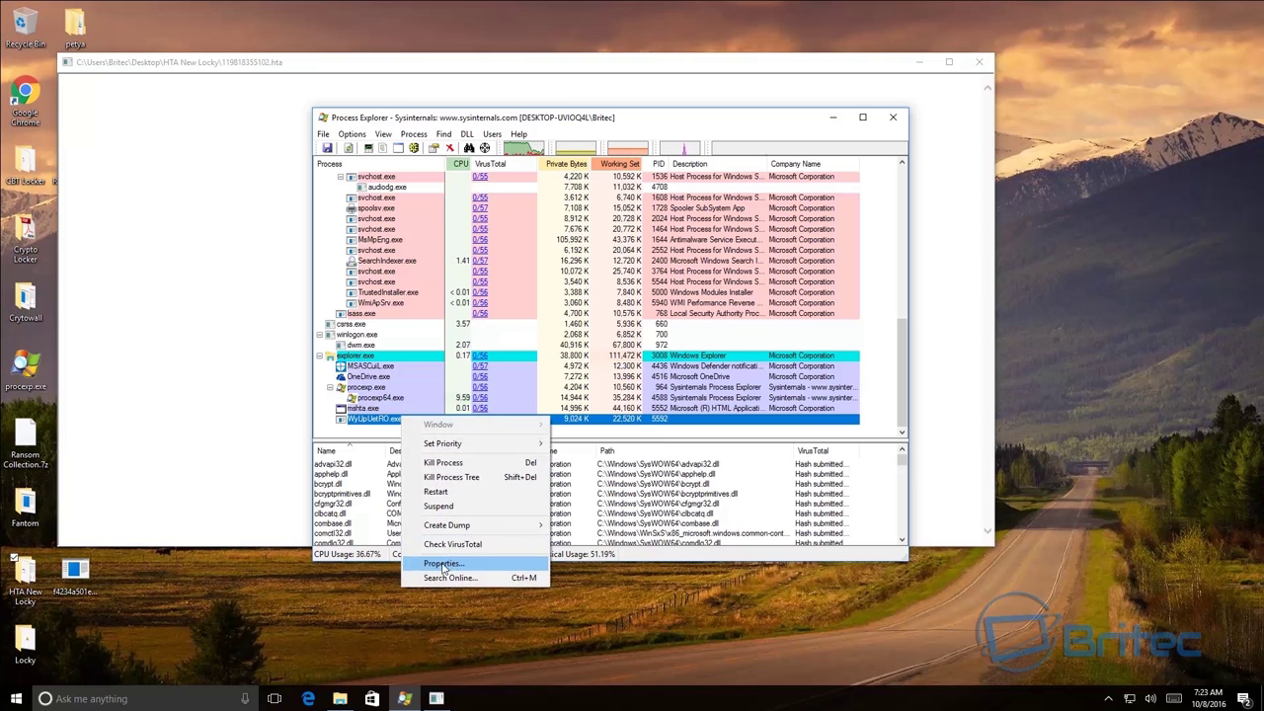
click(444, 563)
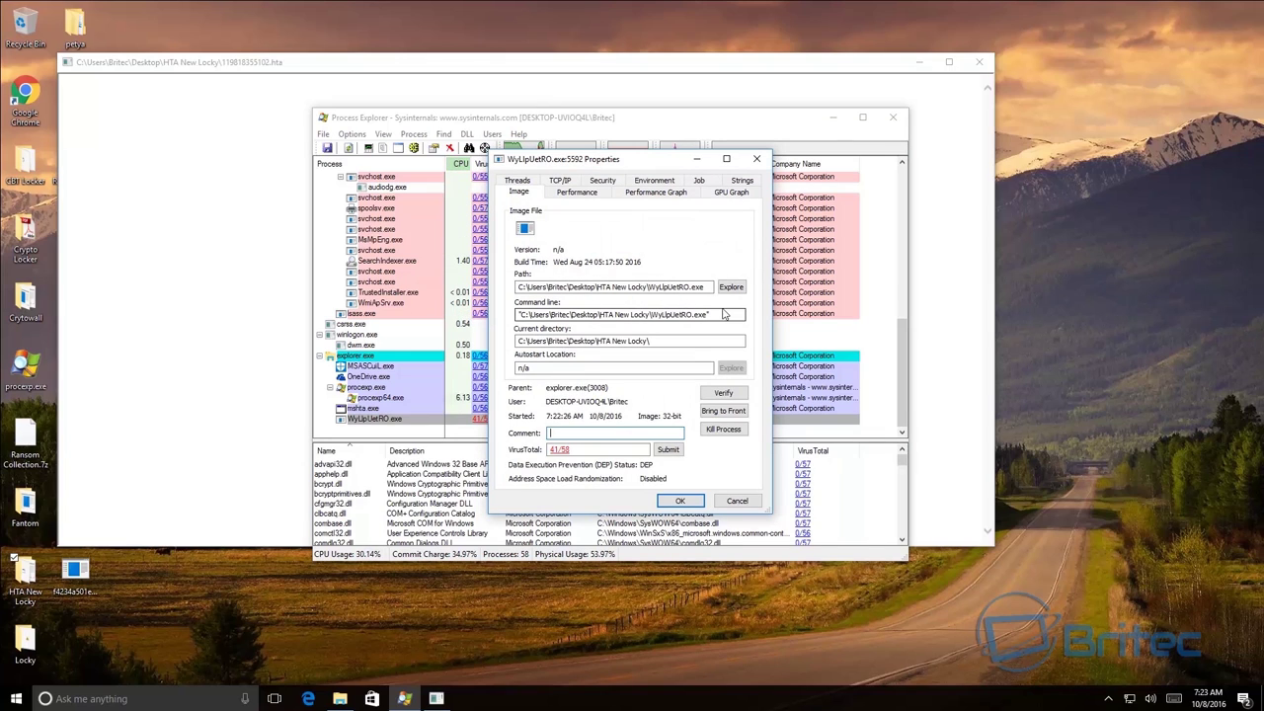
- Close the WyLlpUetRO.exe properties and examine the whole process tree, including the mshta.exe and hmpalert.exe entries and their VirusTotal ratings
click(757, 159)
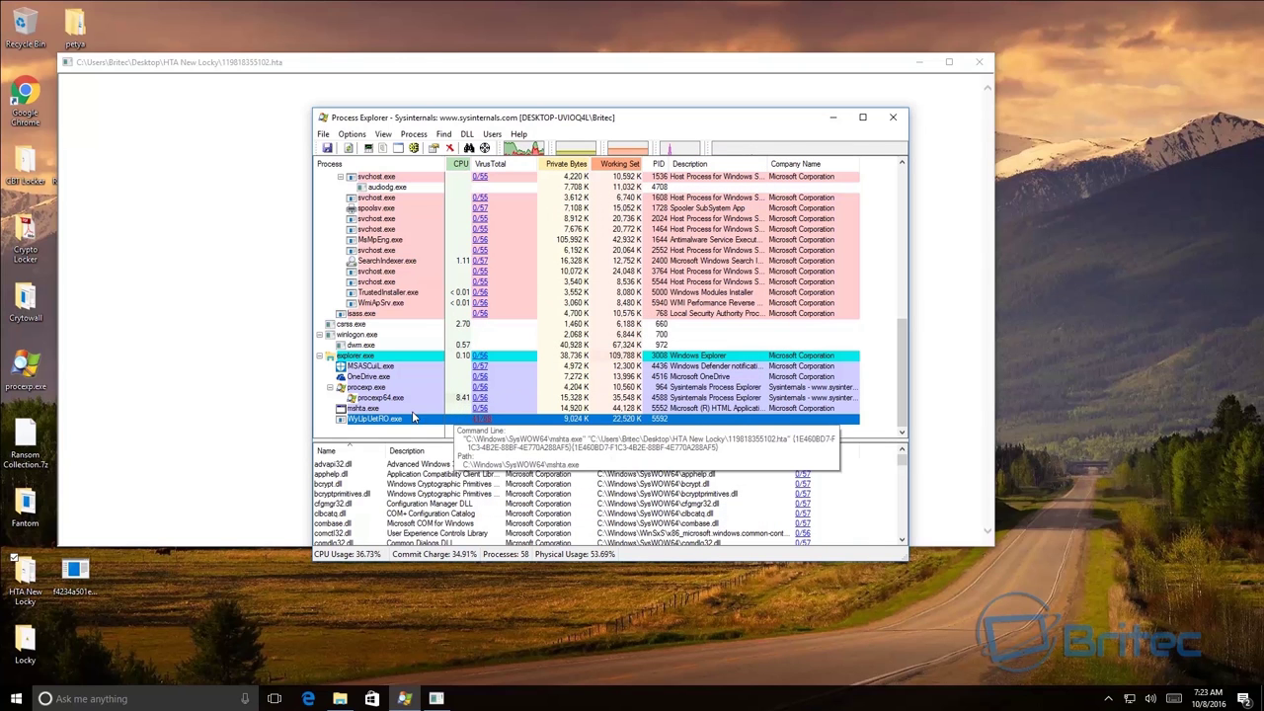
mouse_move(421, 419)
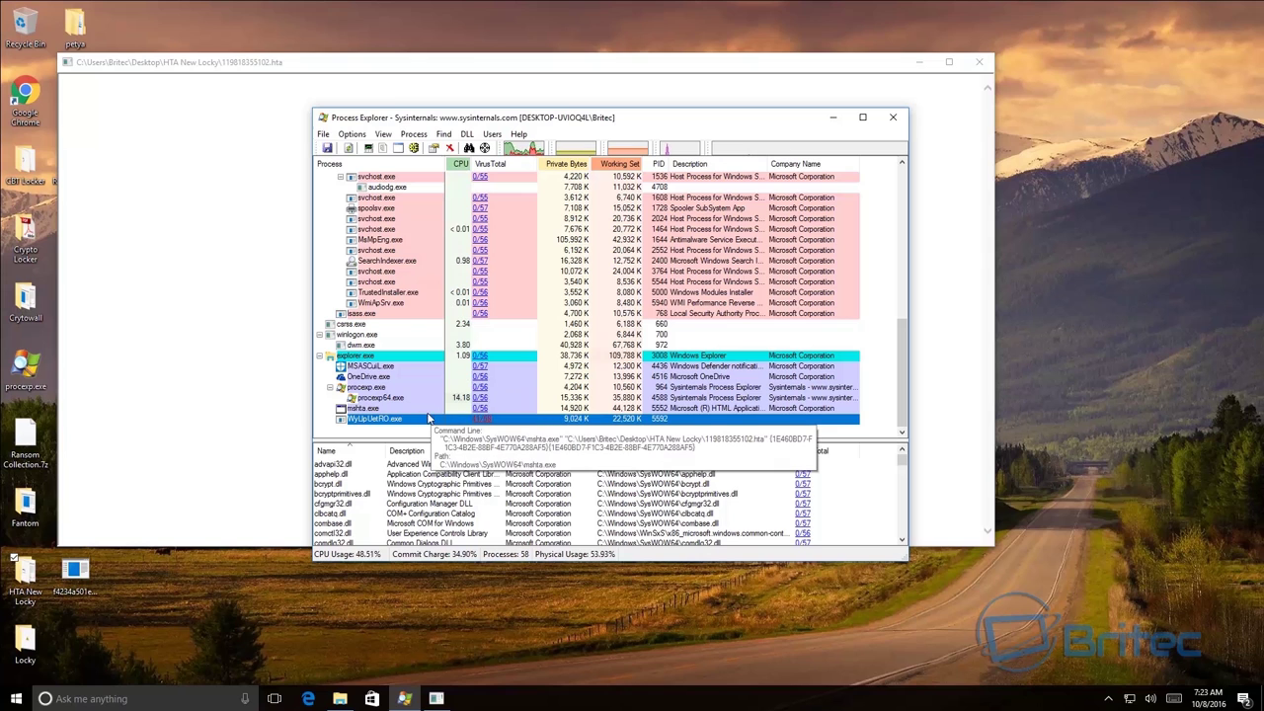
scroll(405, 405, up, 4)
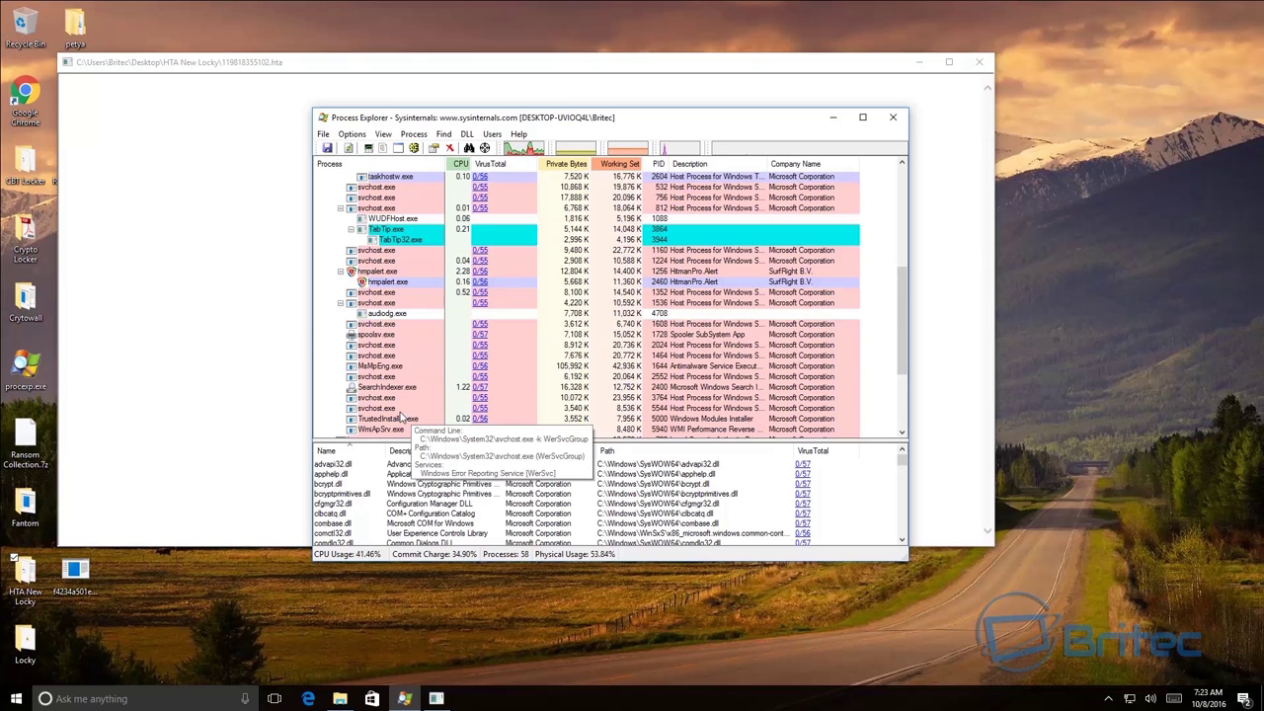
mouse_move(458, 276)
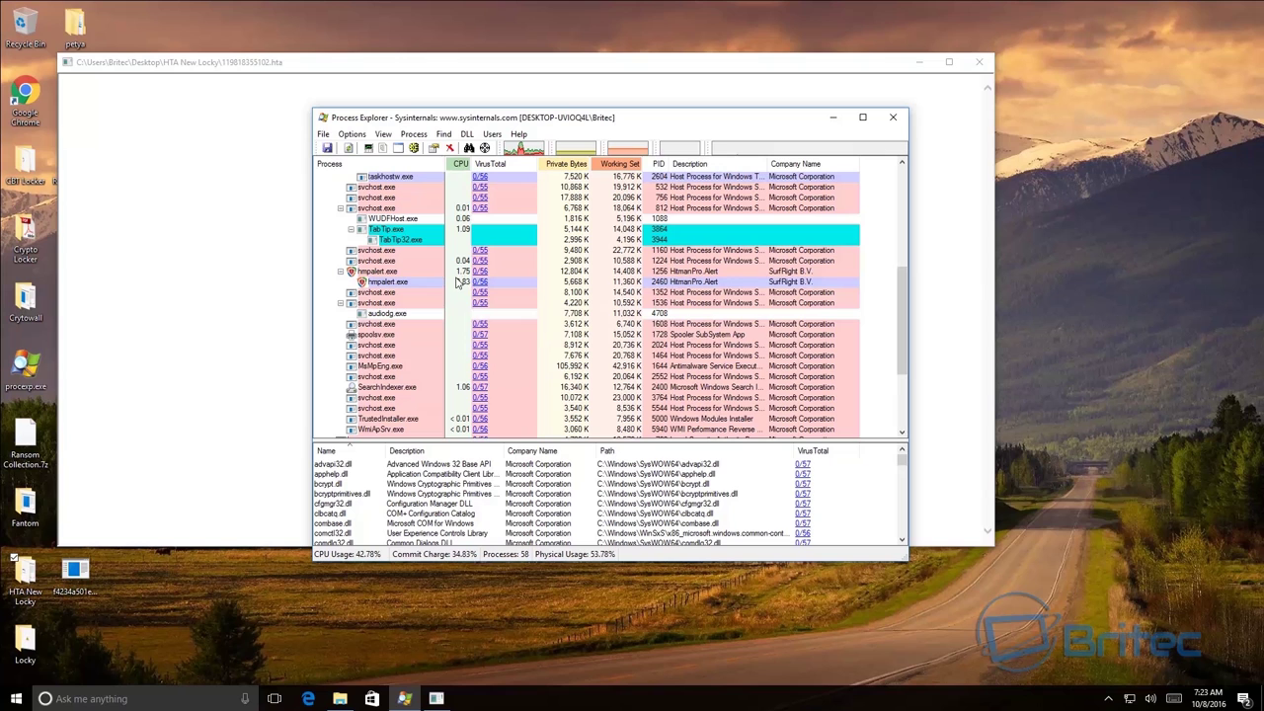
scroll(478, 316, up, 7)
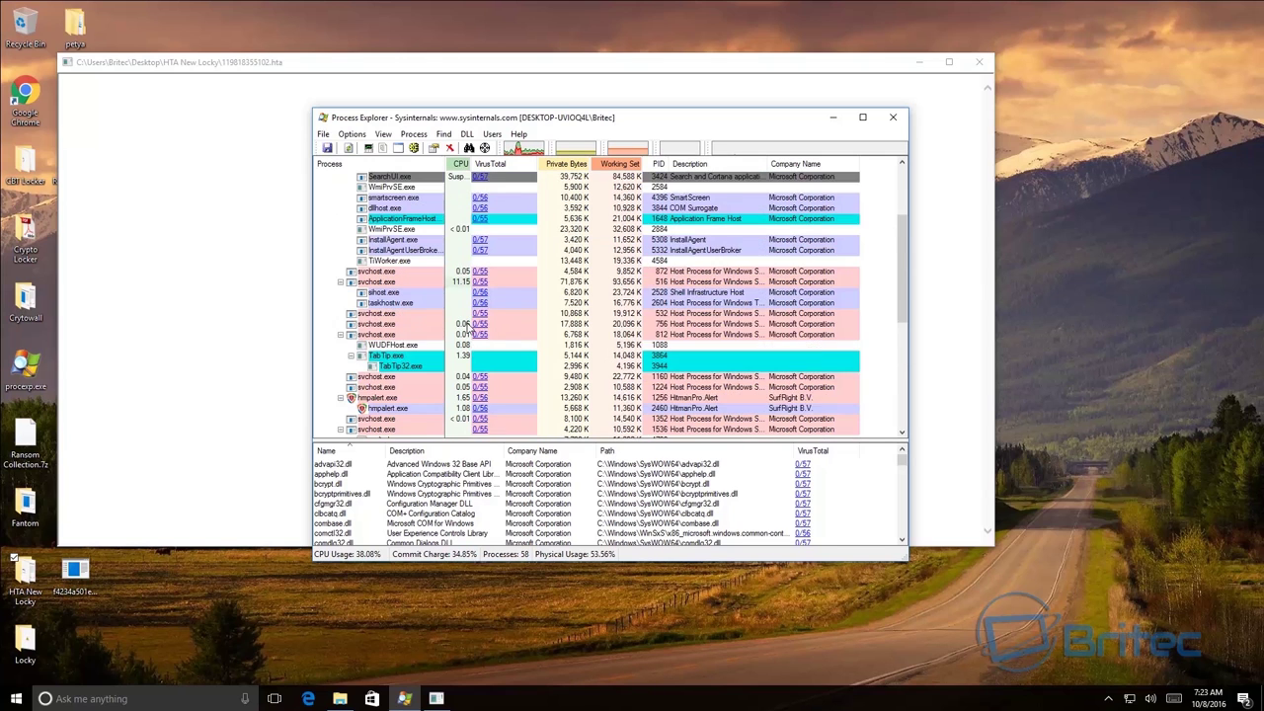
scroll(470, 332, up, 1)
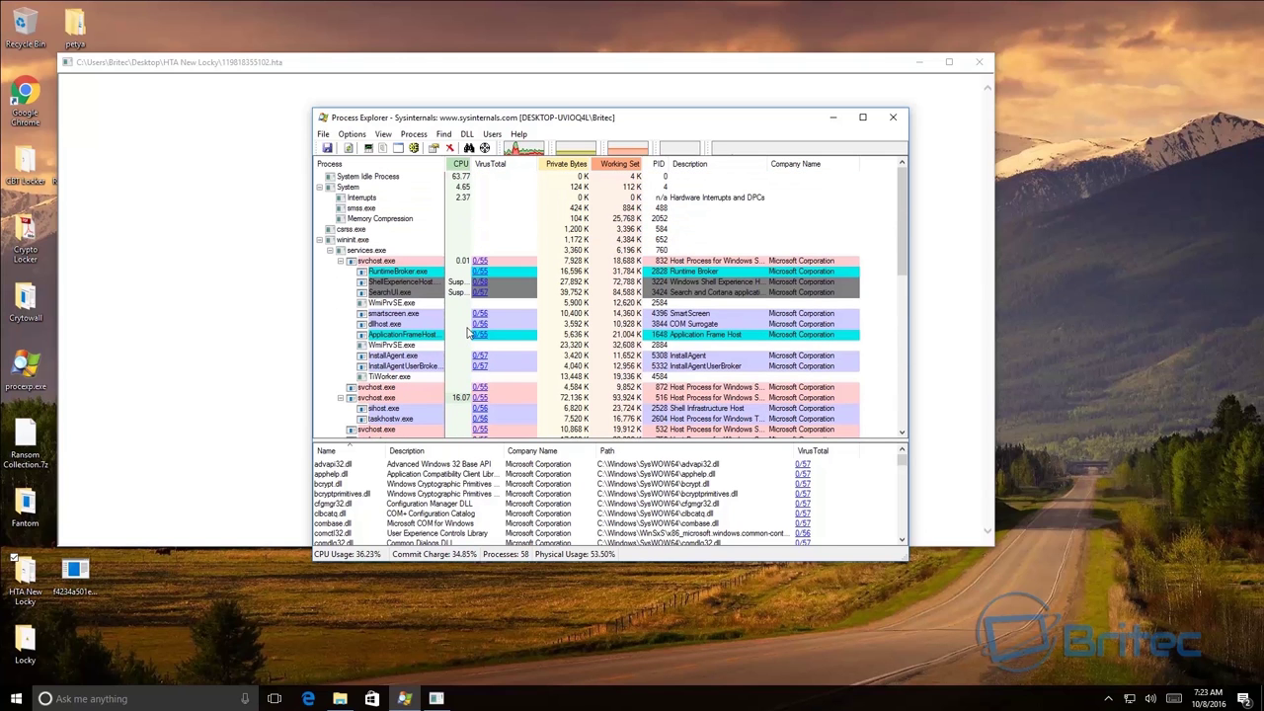
scroll(468, 340, down, 11)
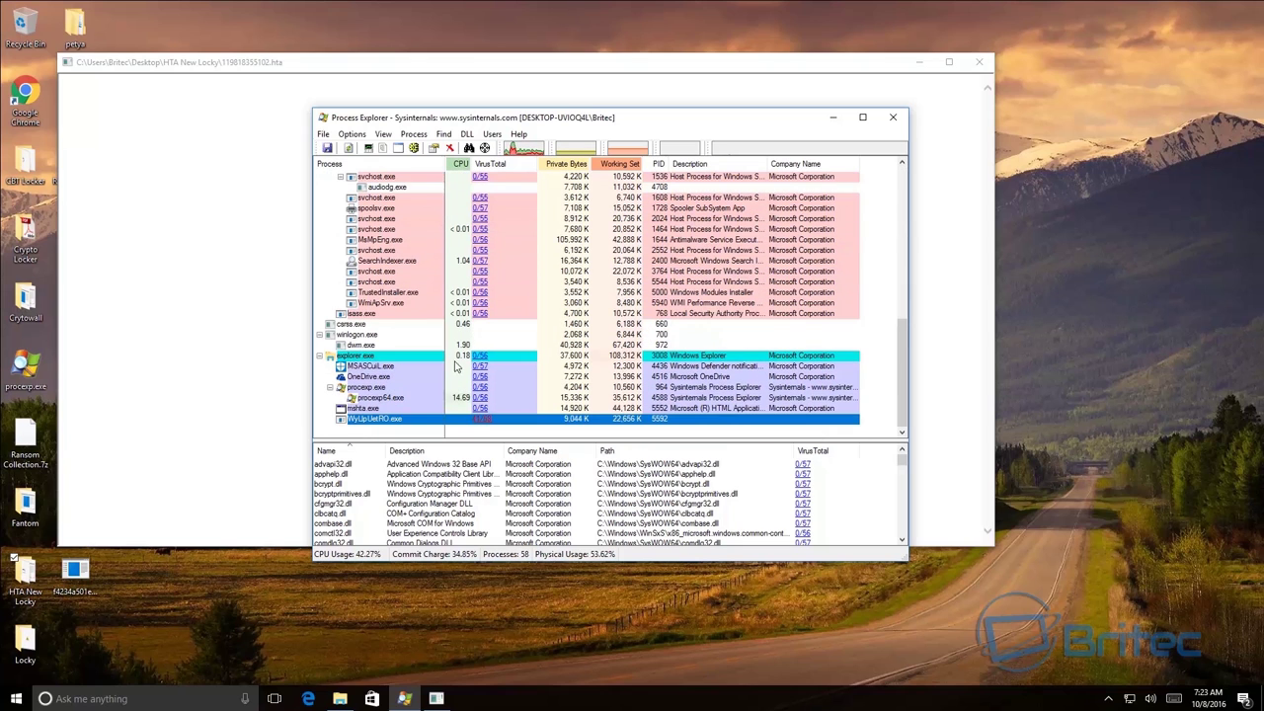
mouse_move(358, 427)
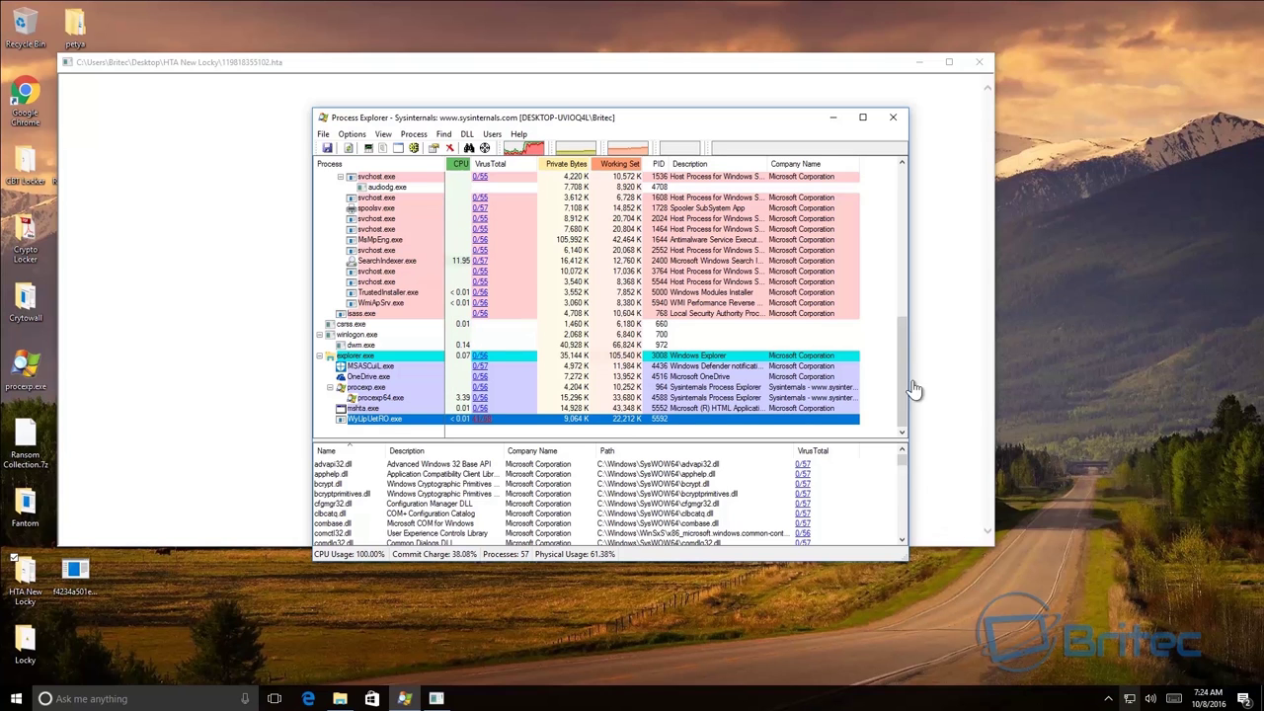
- Close the blank 119818355102.hta window and minimize Process Explorer
click(979, 62)
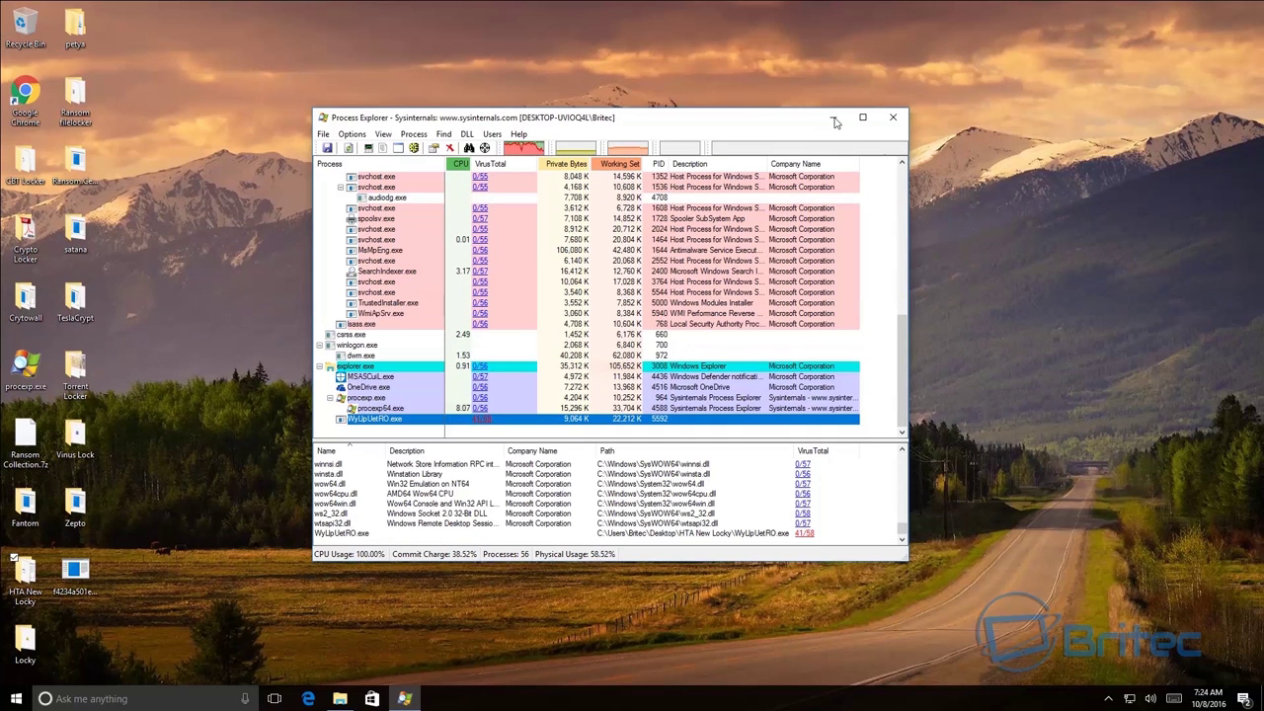
click(834, 118)
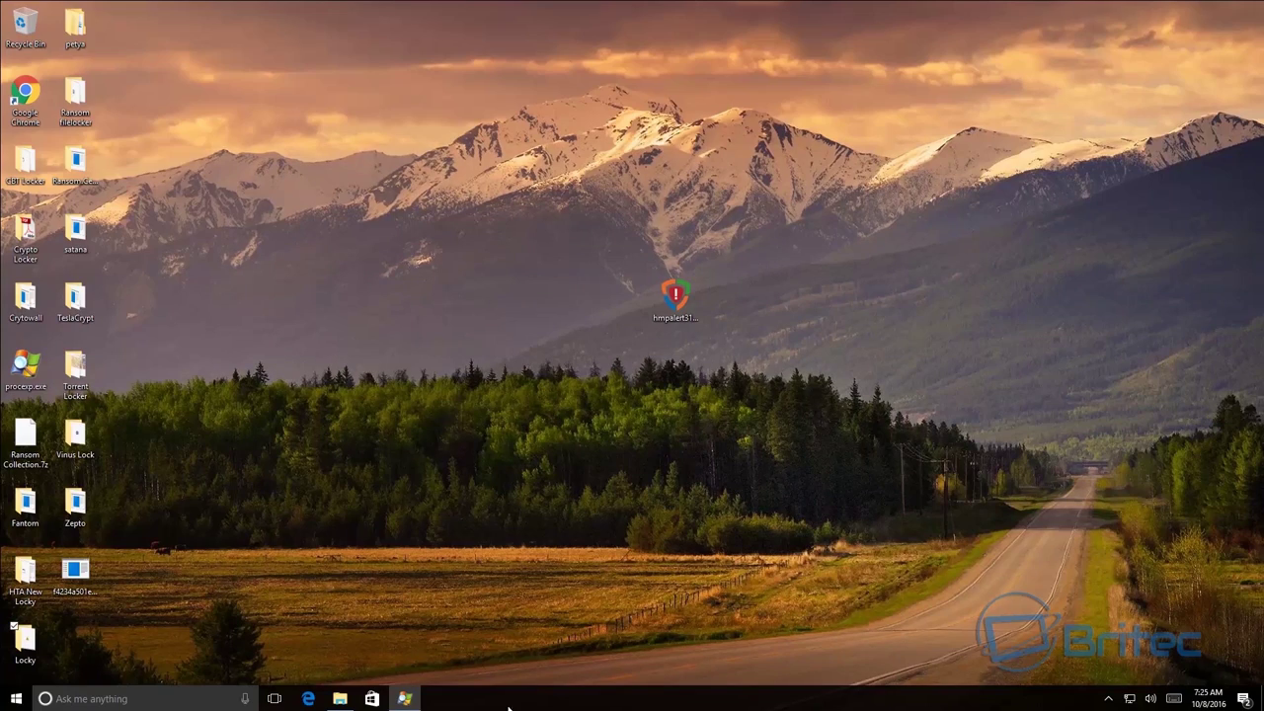
- Restore Process Explorer, look through the process tree, and open the properties of TiWorker.exe
click(405, 698)
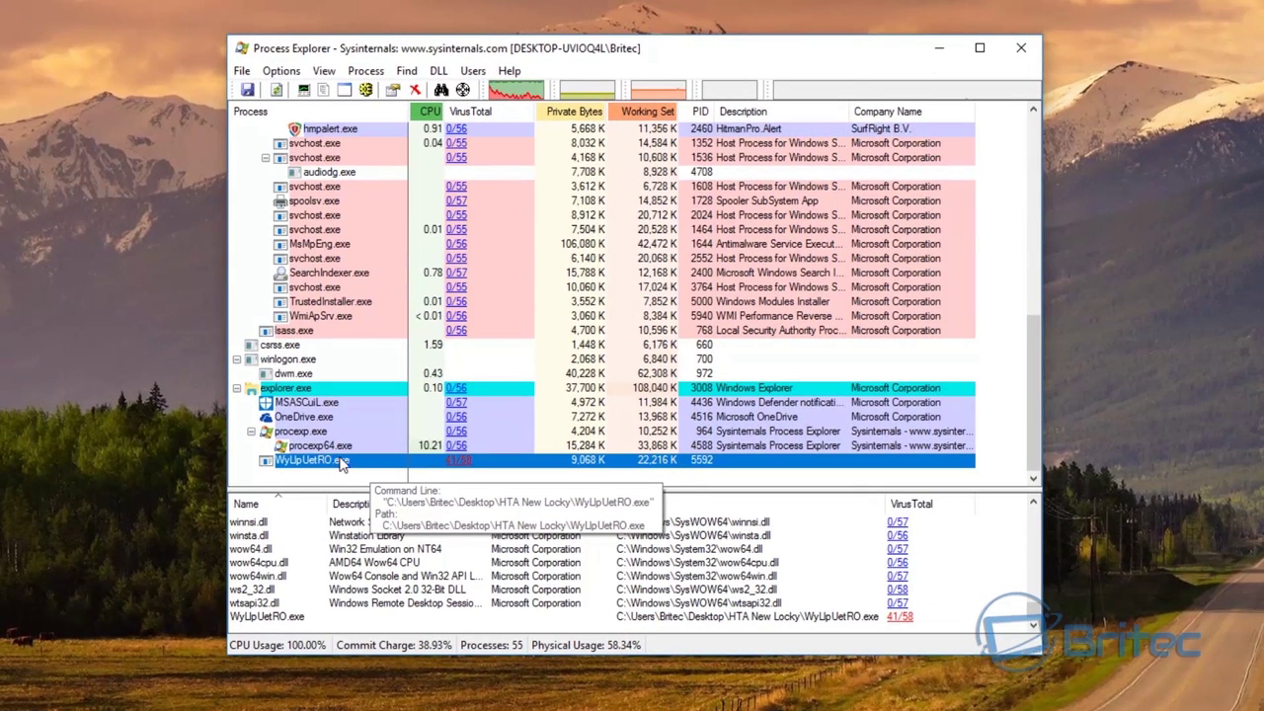
scroll(476, 422, up, 5)
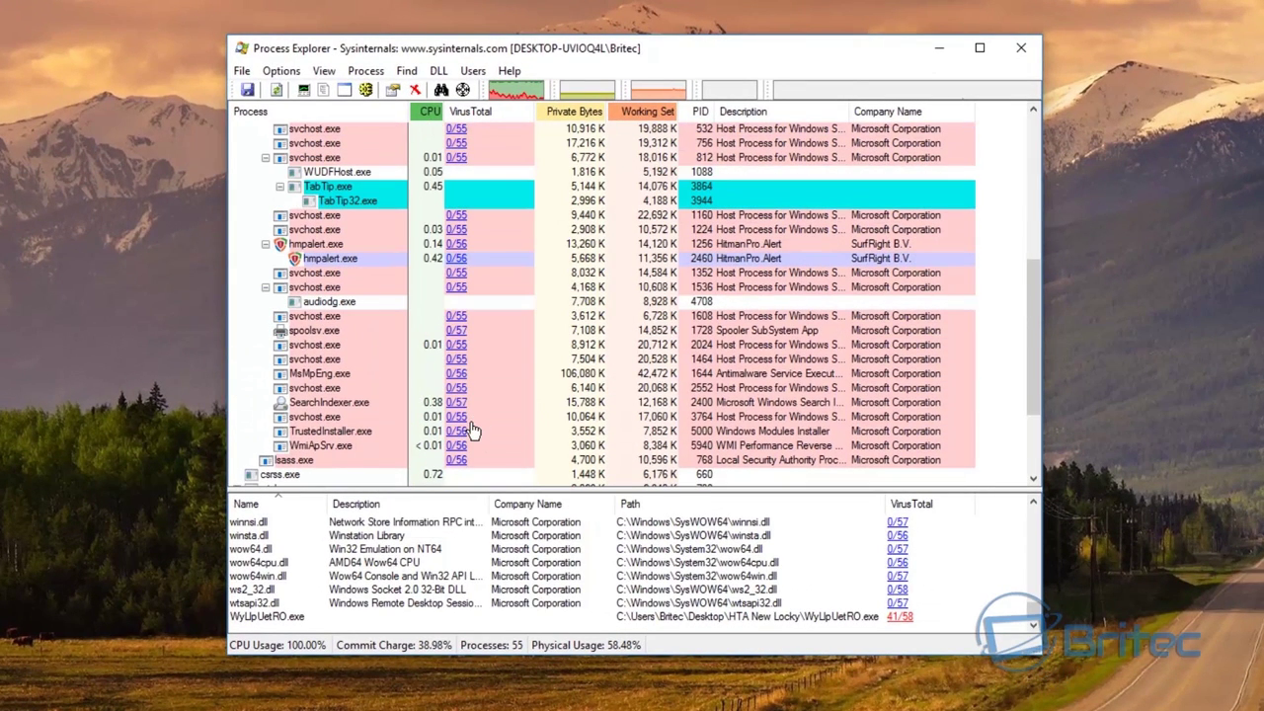
scroll(461, 429, up, 3)
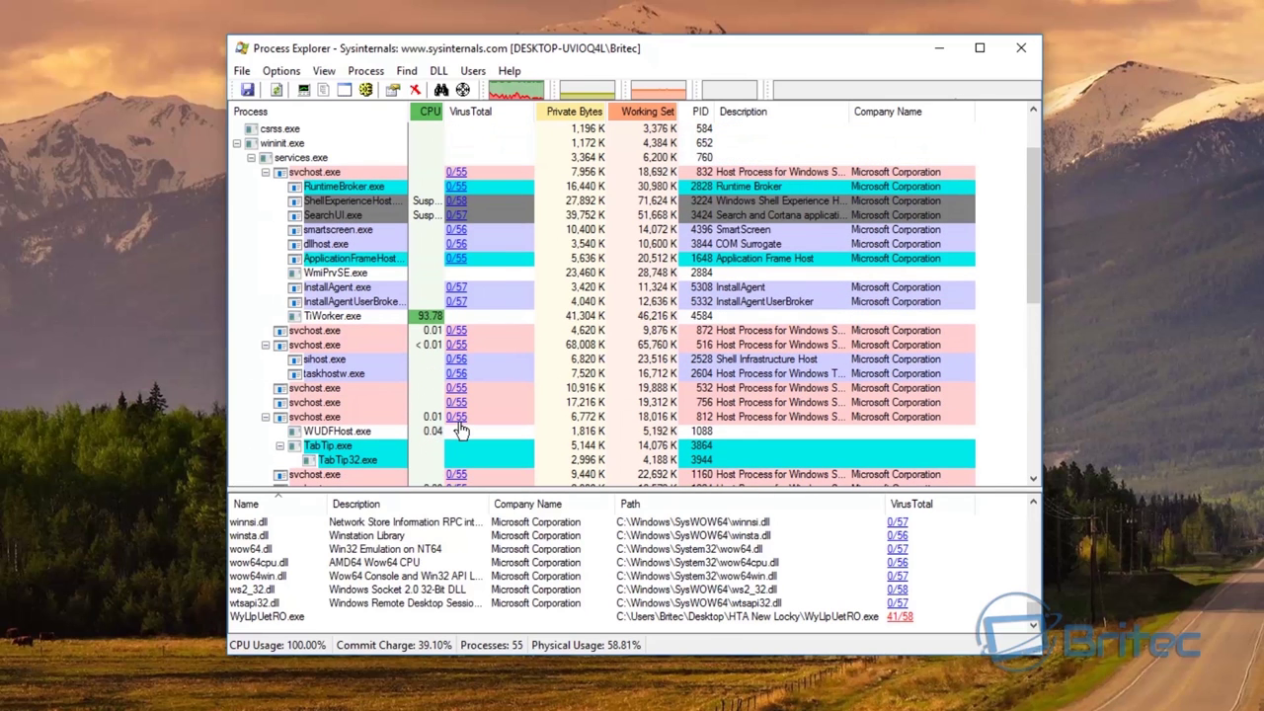
click(366, 315)
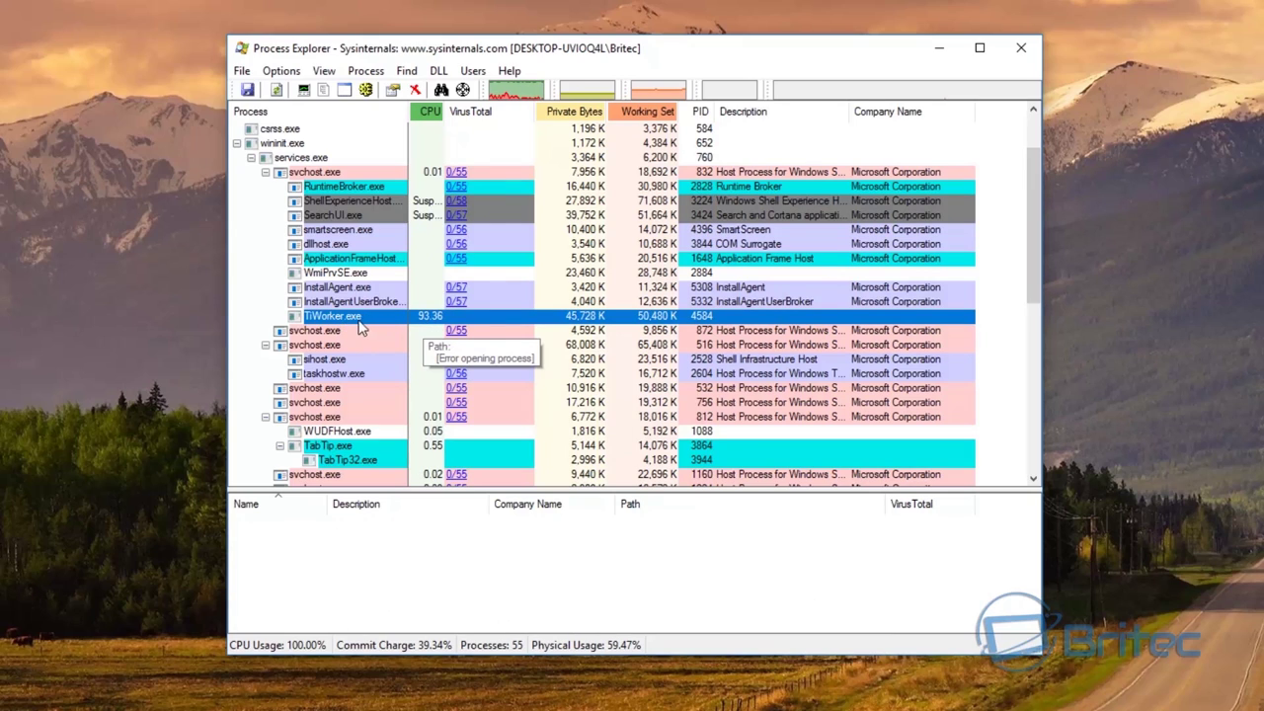
right_click(354, 322)
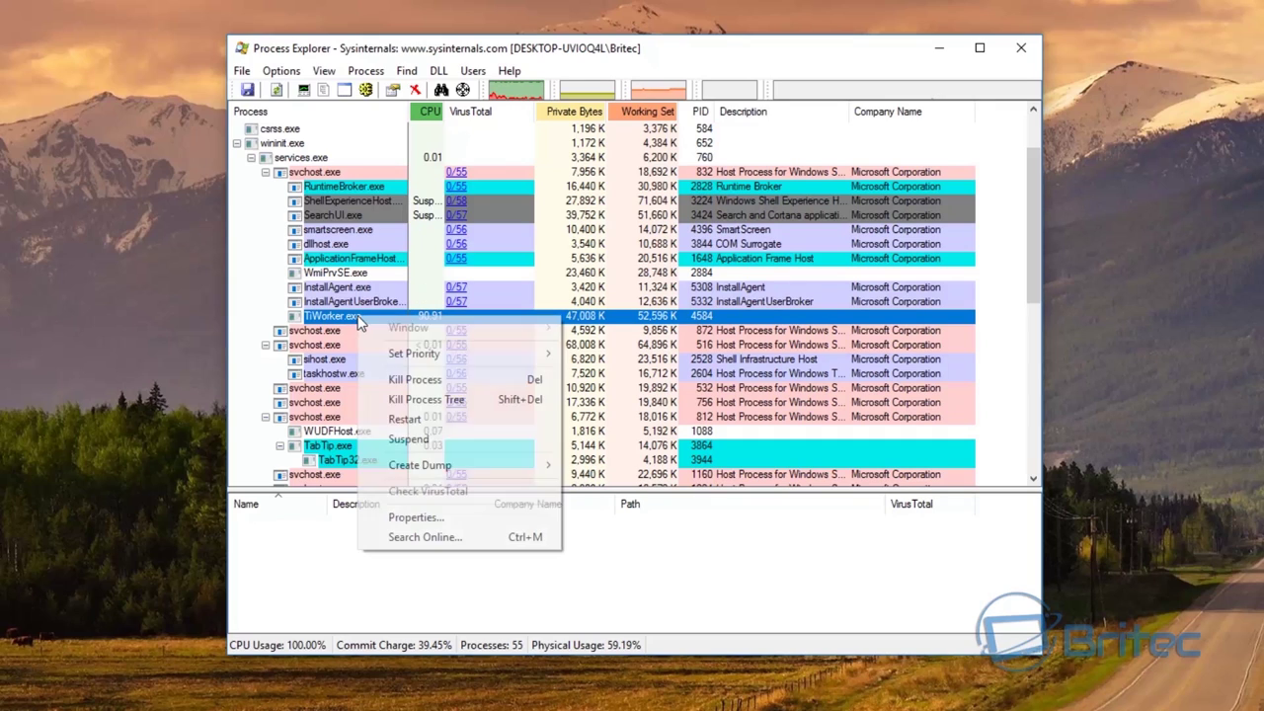
click(415, 518)
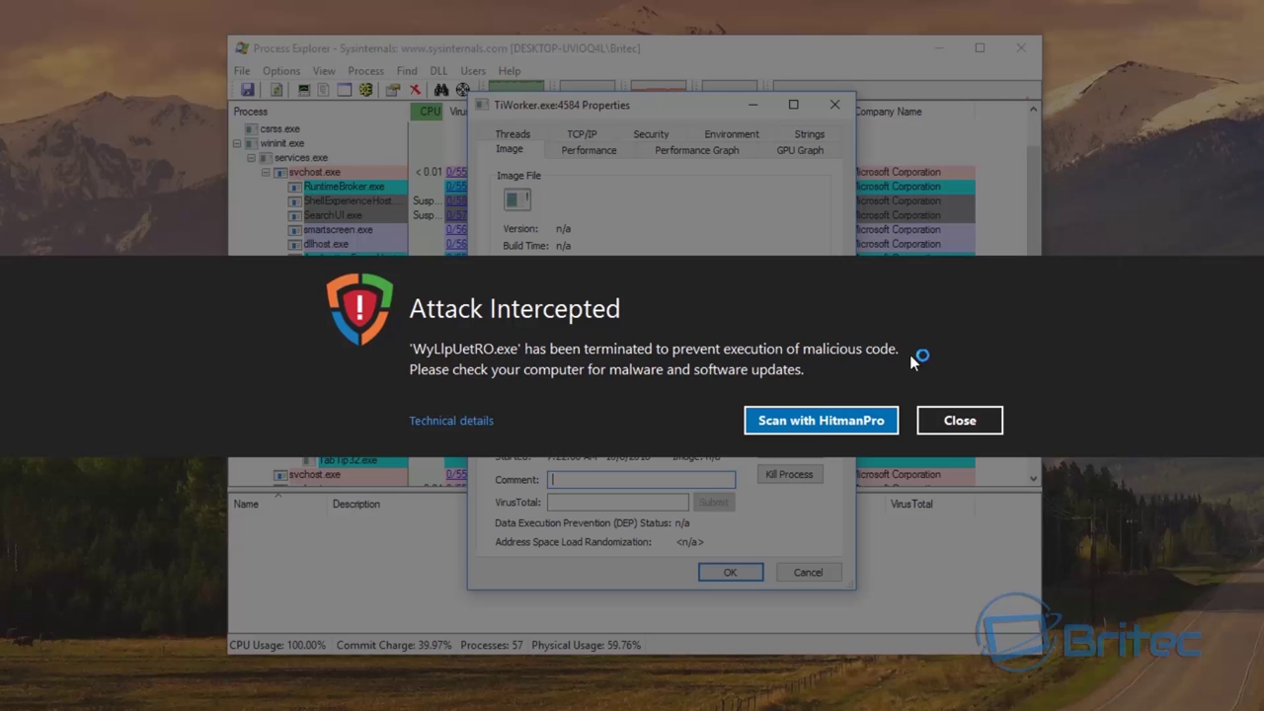
- Show the technical details of the Attack Intercepted alert, close the alert, and dismiss the TiWorker.exe properties
click(445, 421)
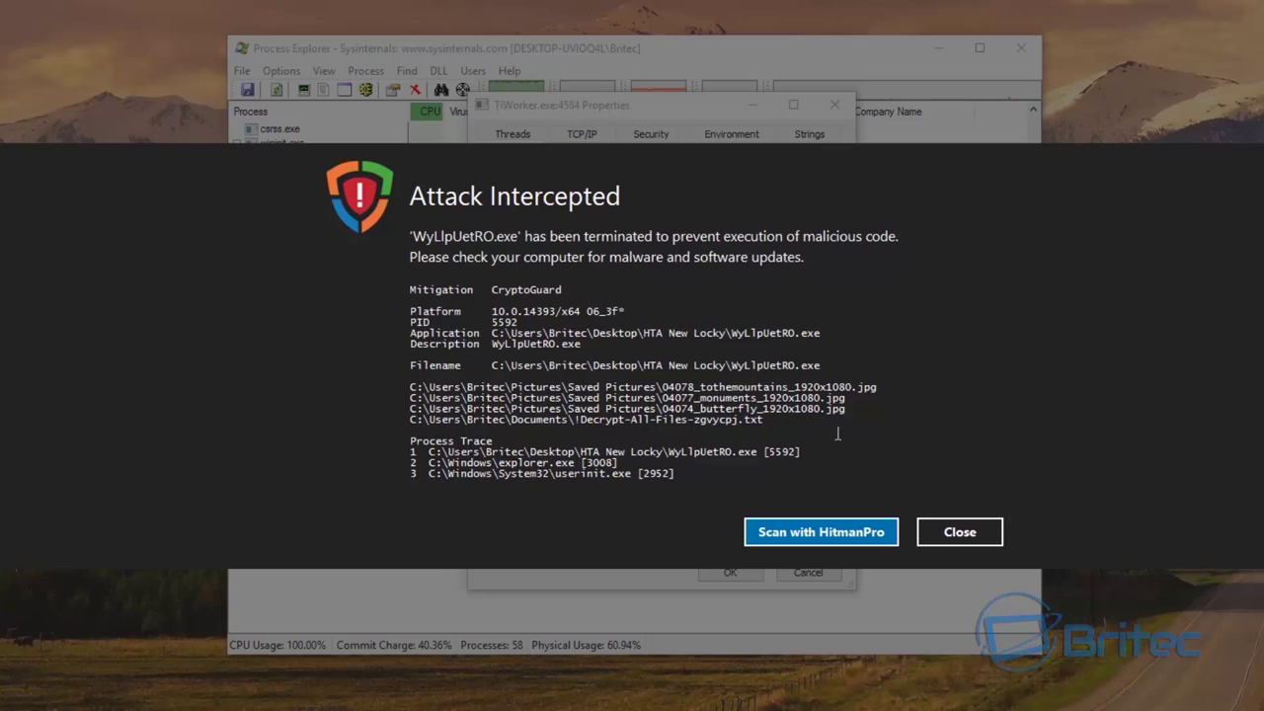
click(942, 536)
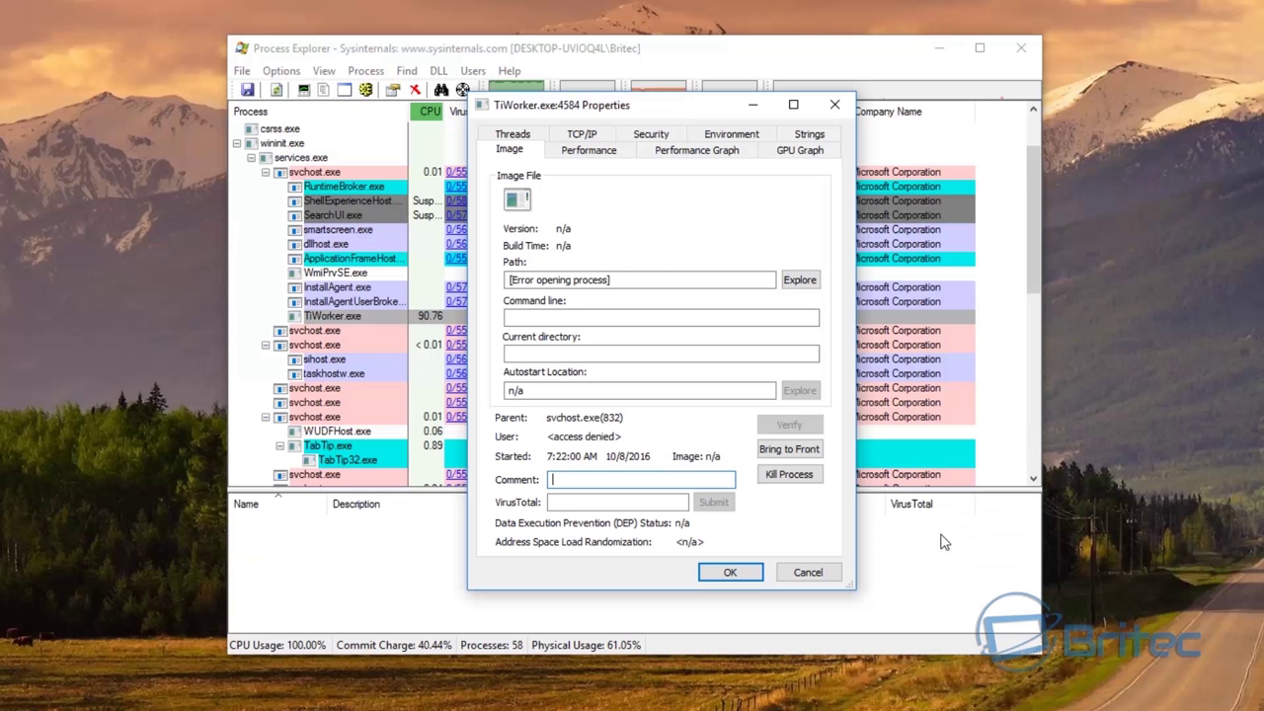
click(808, 572)
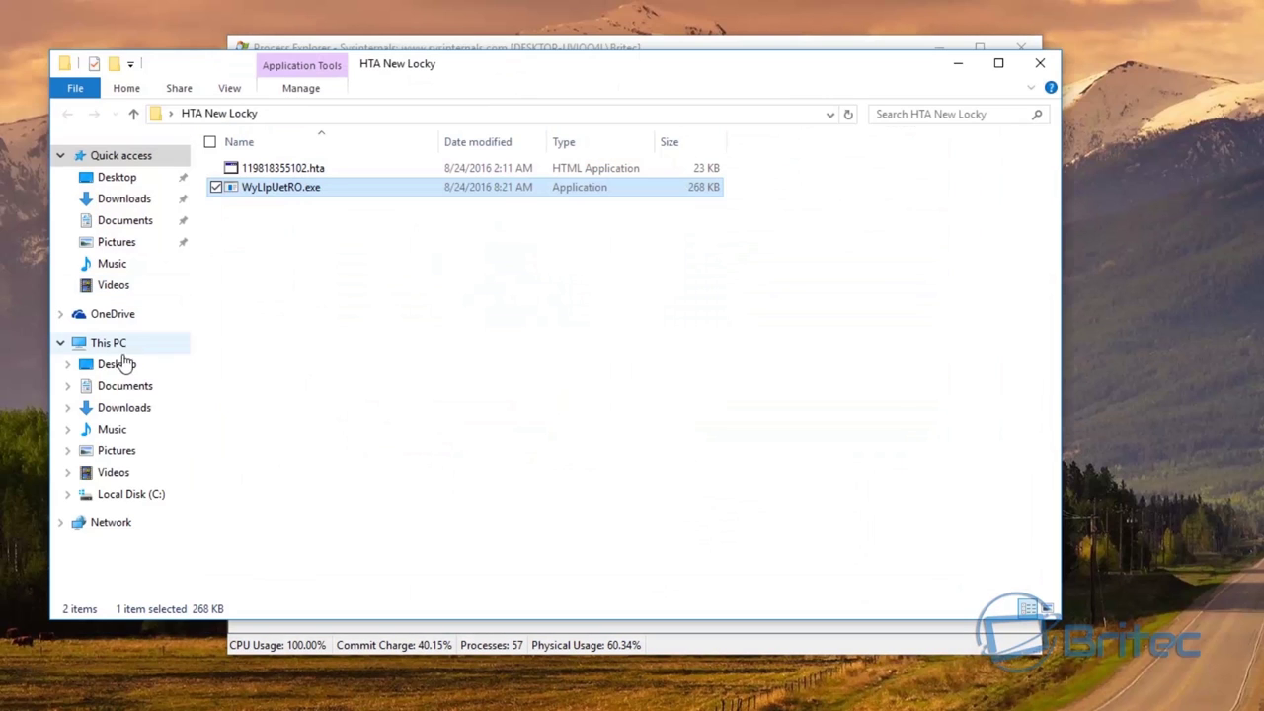
- Check the images and _3_HELP_instructions.html in the Saved Pictures folder, and close the File Explorer window
click(117, 243)
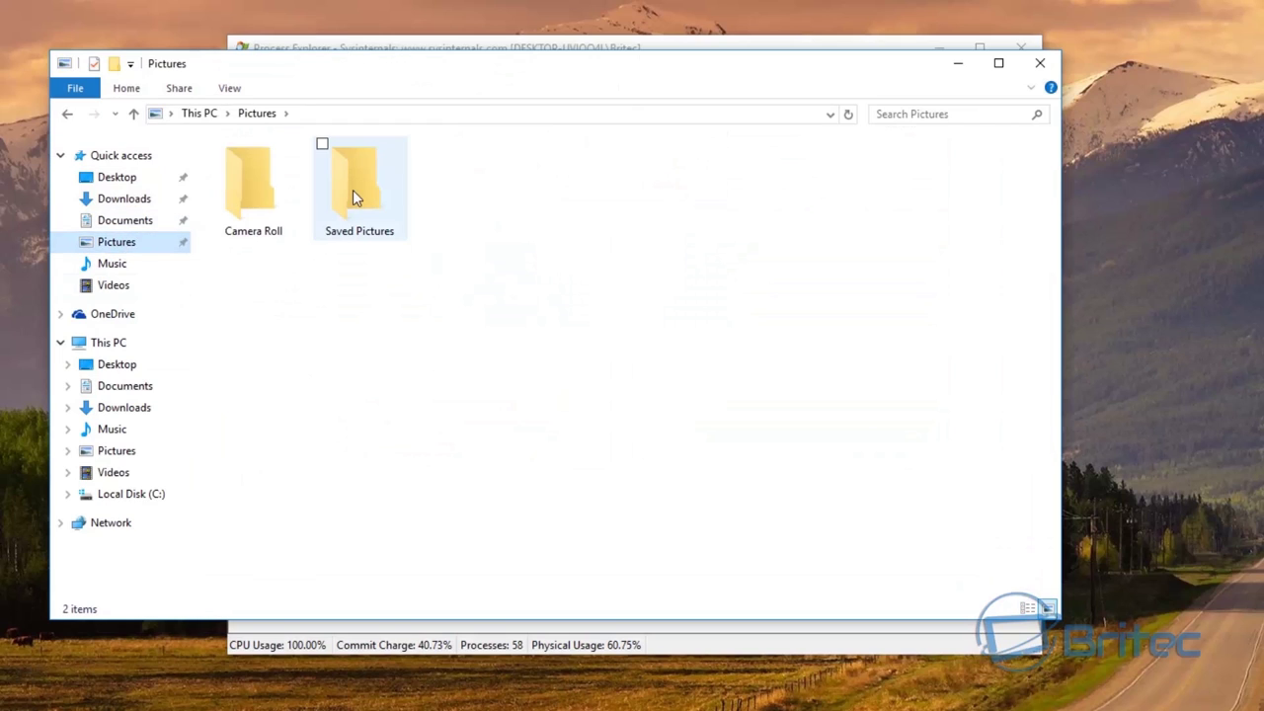
double_click(353, 191)
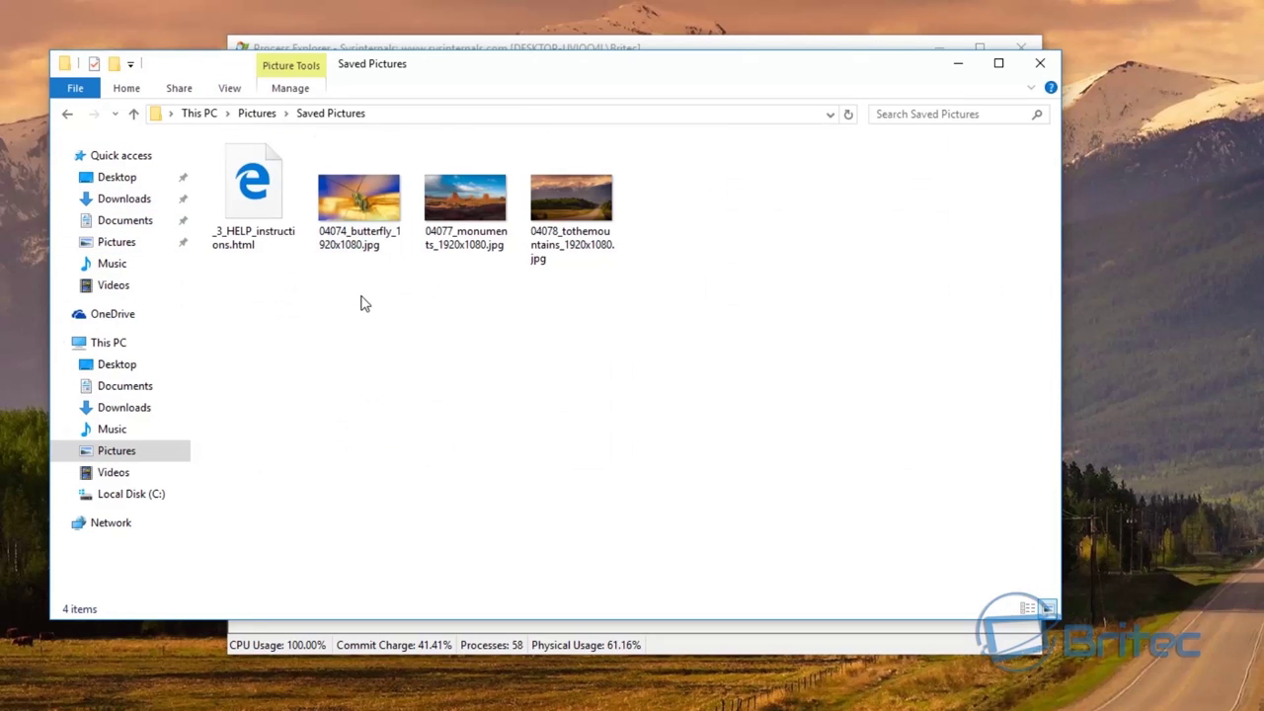
click(252, 187)
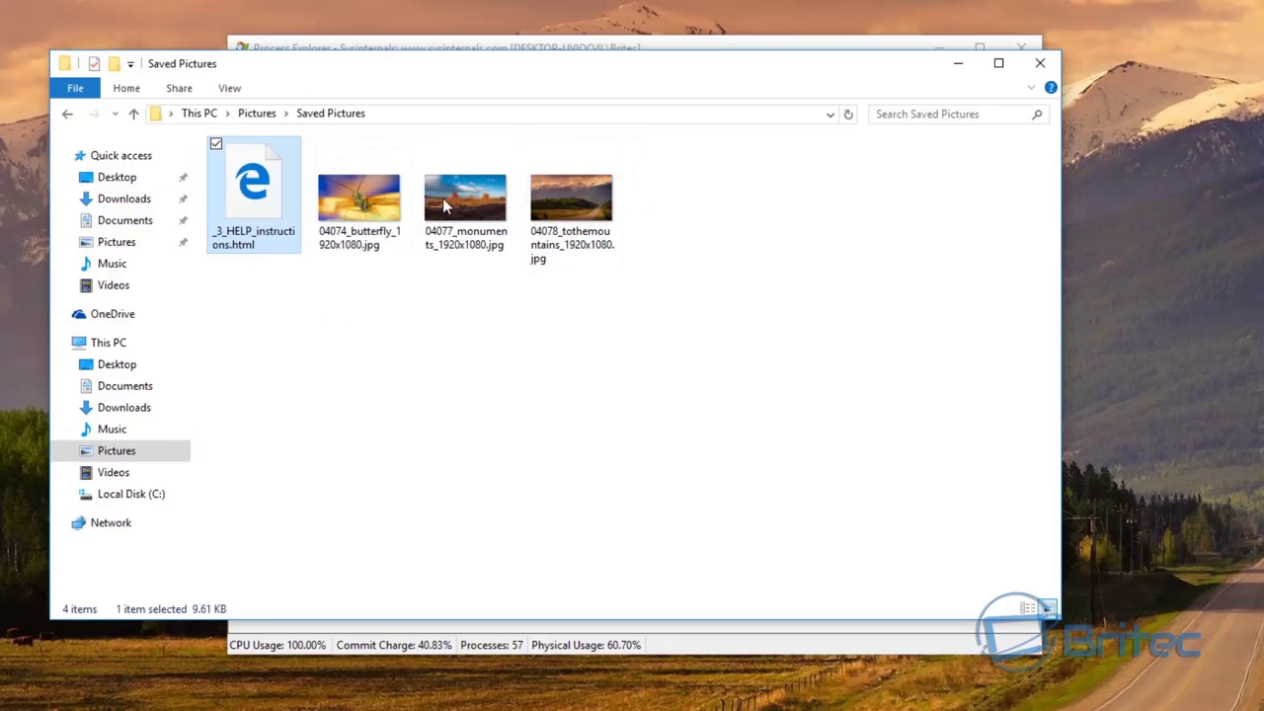
click(1042, 65)
- Select the WyLlpUetRO.exe process at the end of the process tree to list its DLLs, and minimize Process Explorer
scroll(443, 444, down, 3)
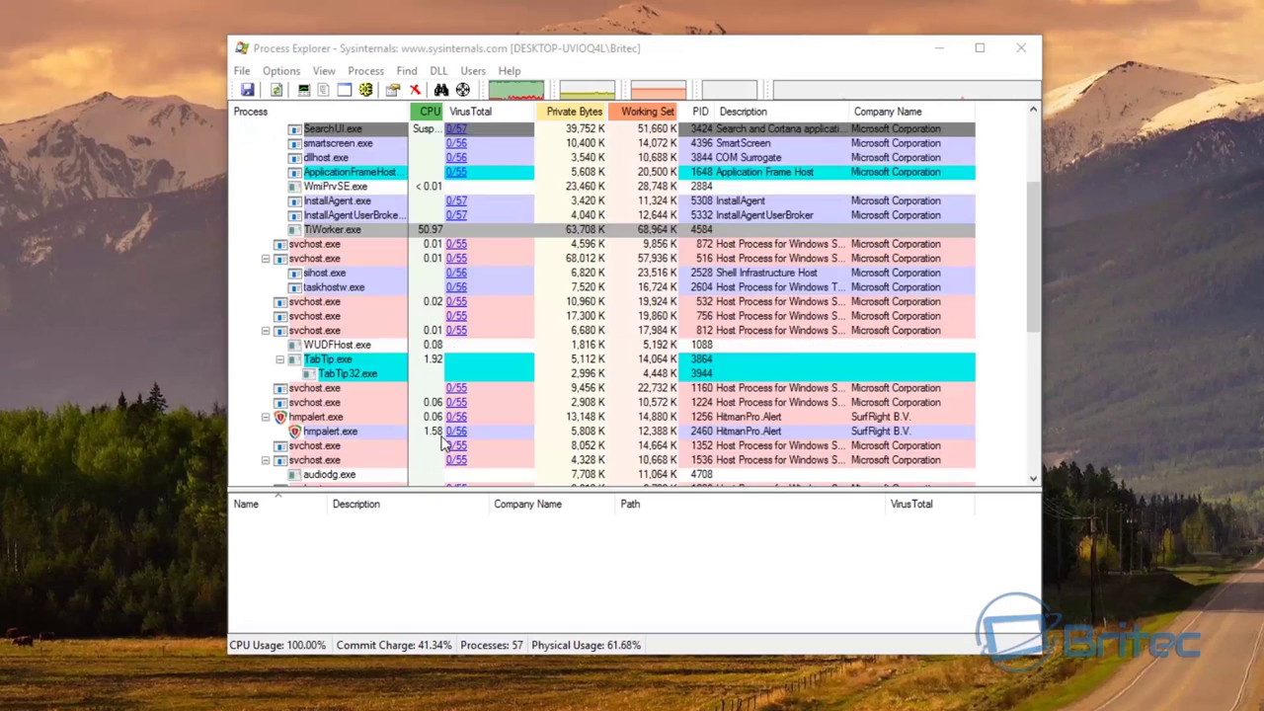
scroll(443, 444, down, 8)
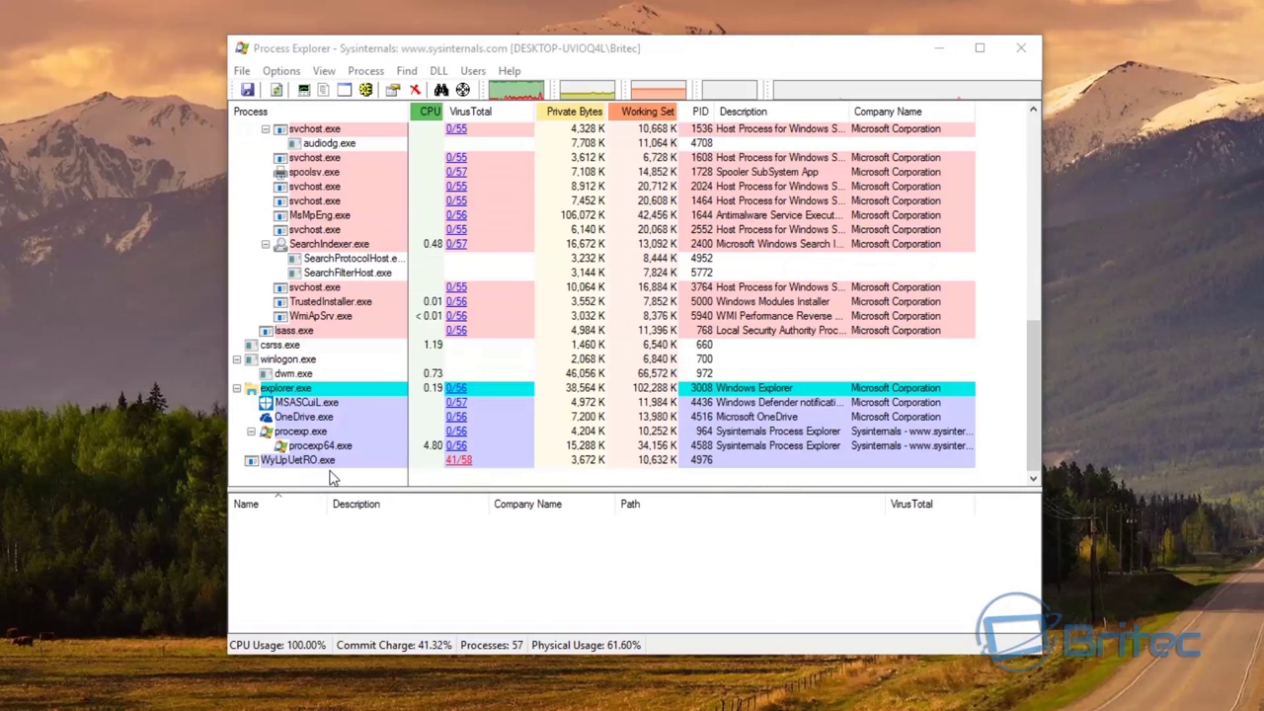
click(312, 461)
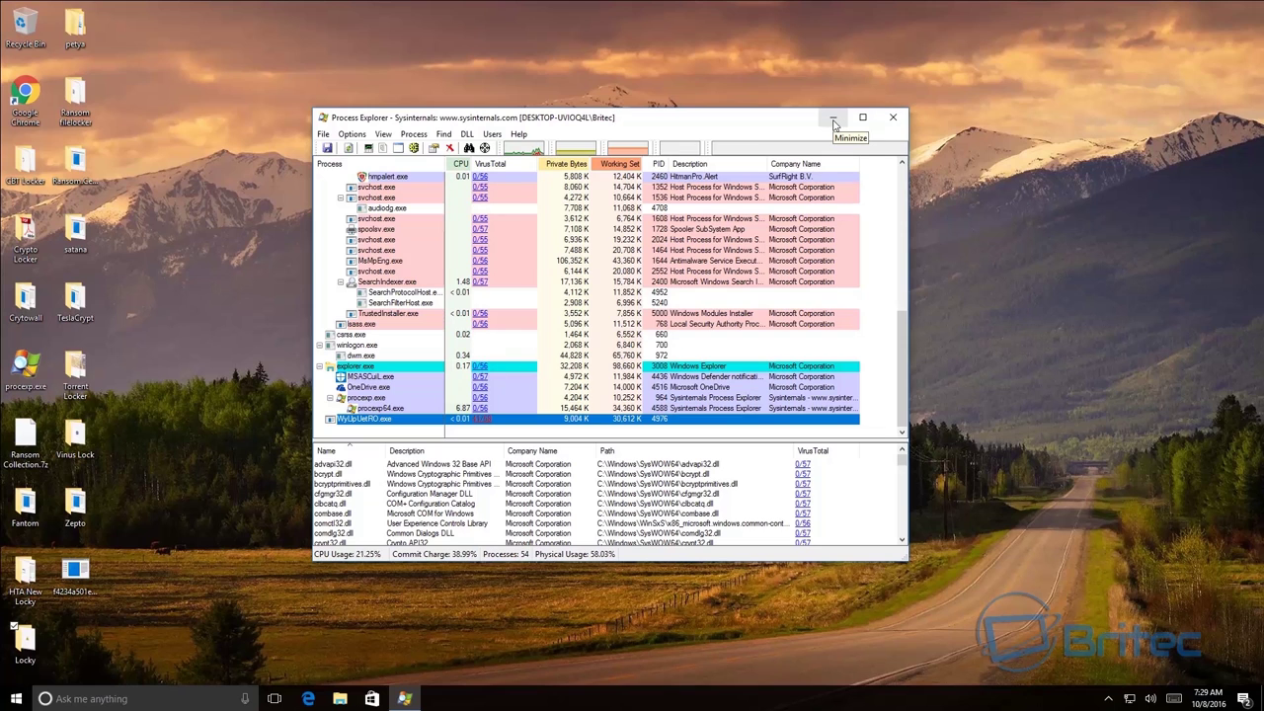
click(834, 122)
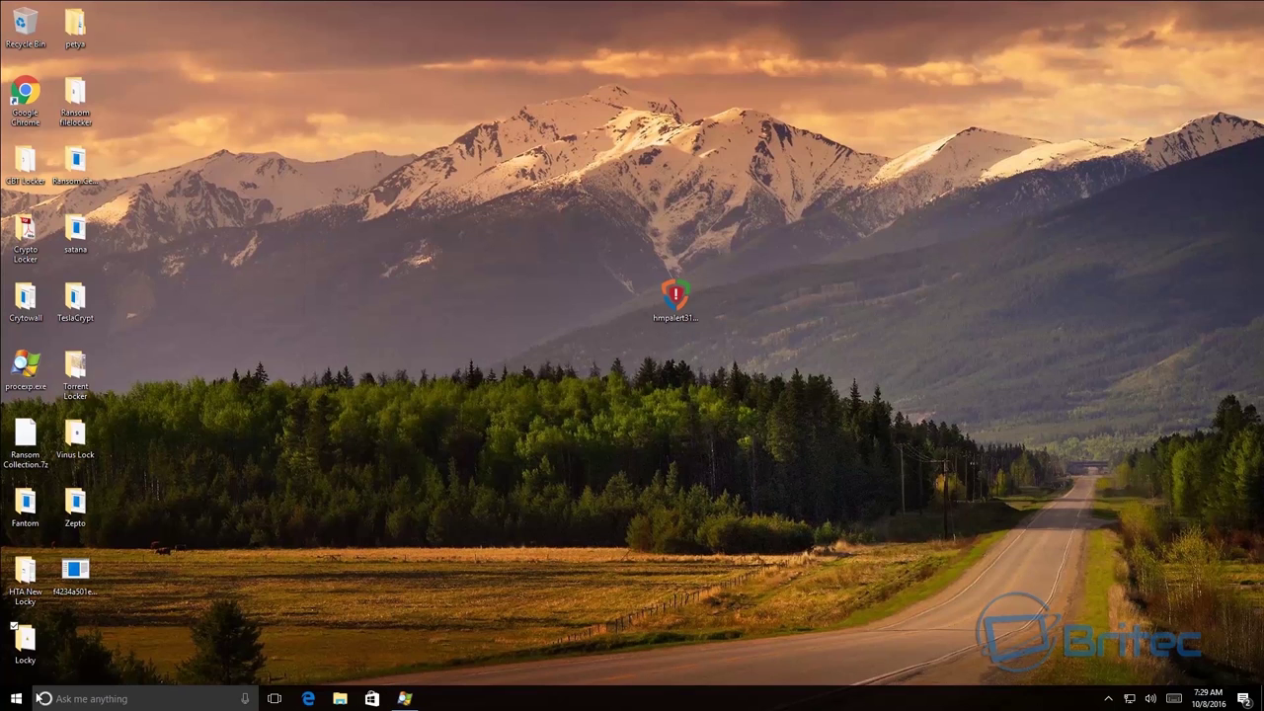
- Sign out of Windows and dismiss the lock screen to return to the desktop
right_click(17, 702)
mouse_move(79, 664)
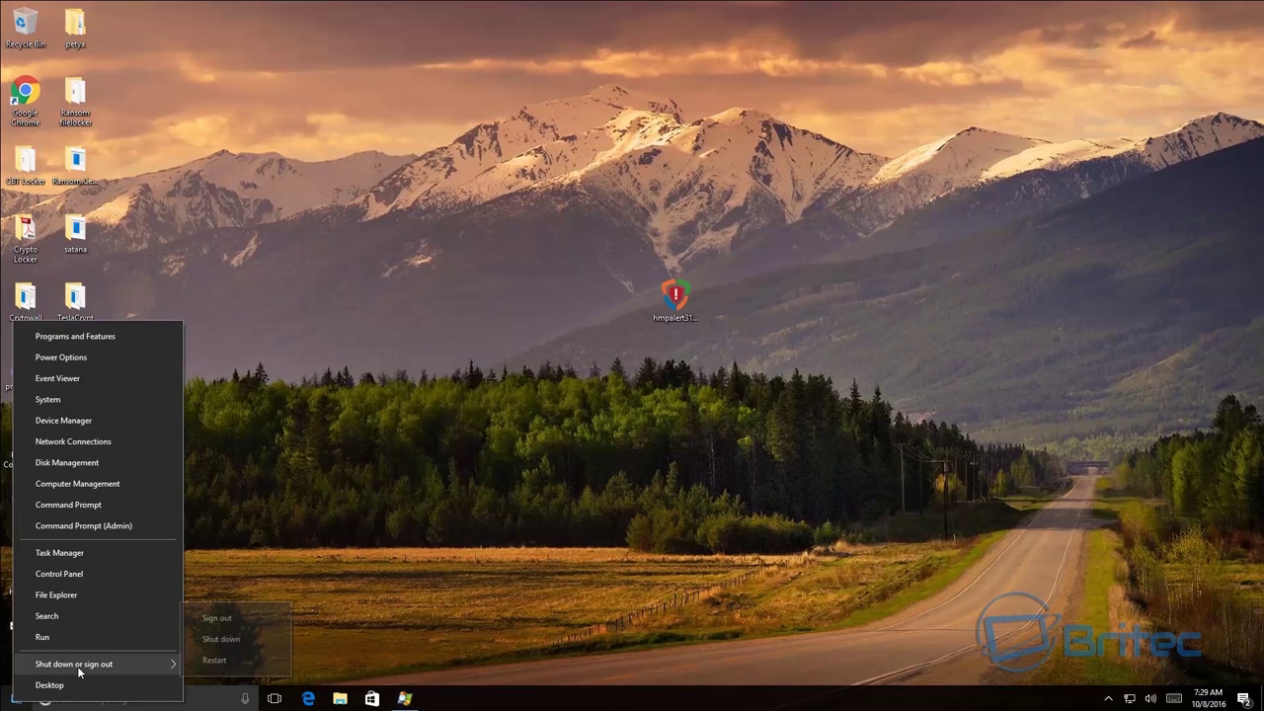
click(233, 617)
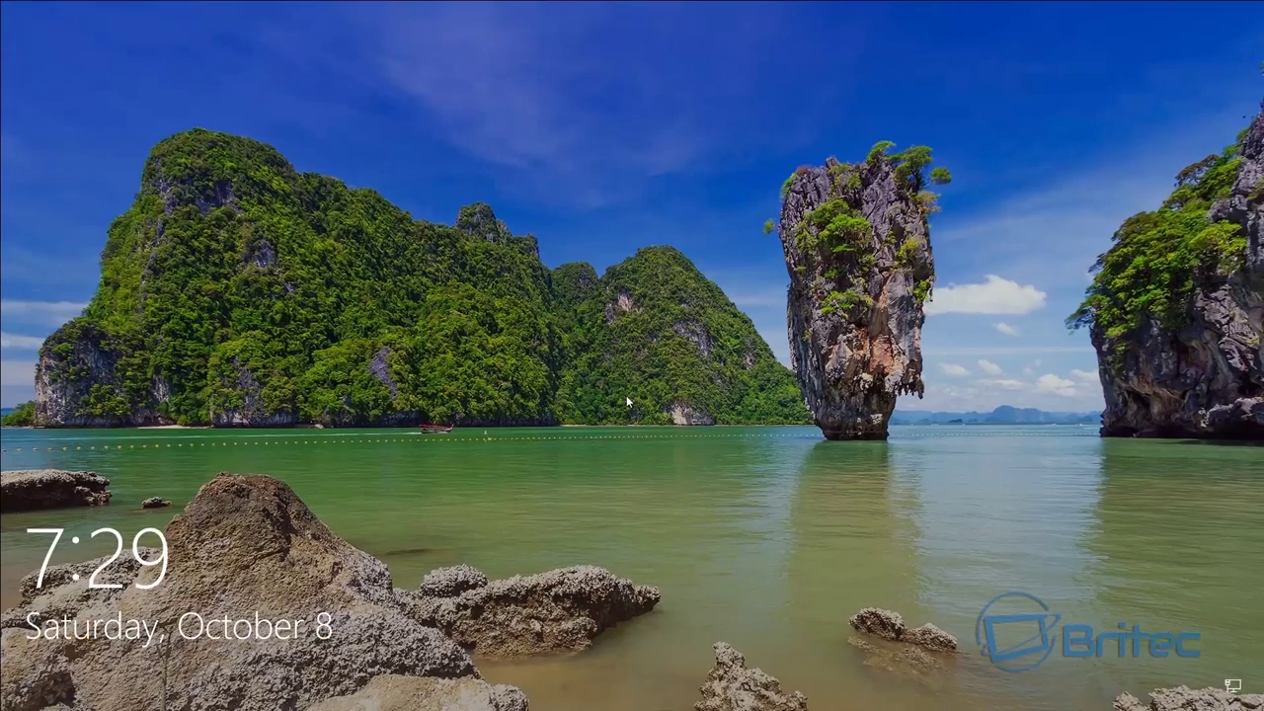
click(626, 395)
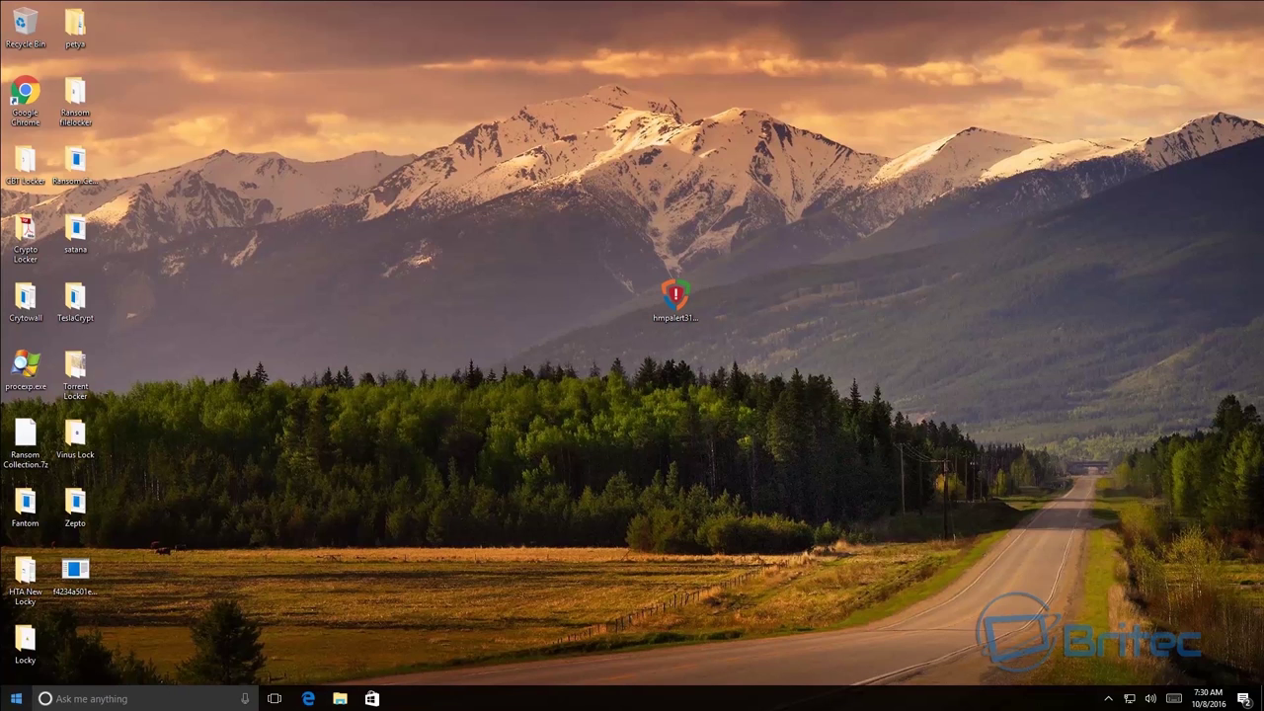
- Review the Windows Defender protection settings under Update & security, and minimize the Settings window
click(13, 703)
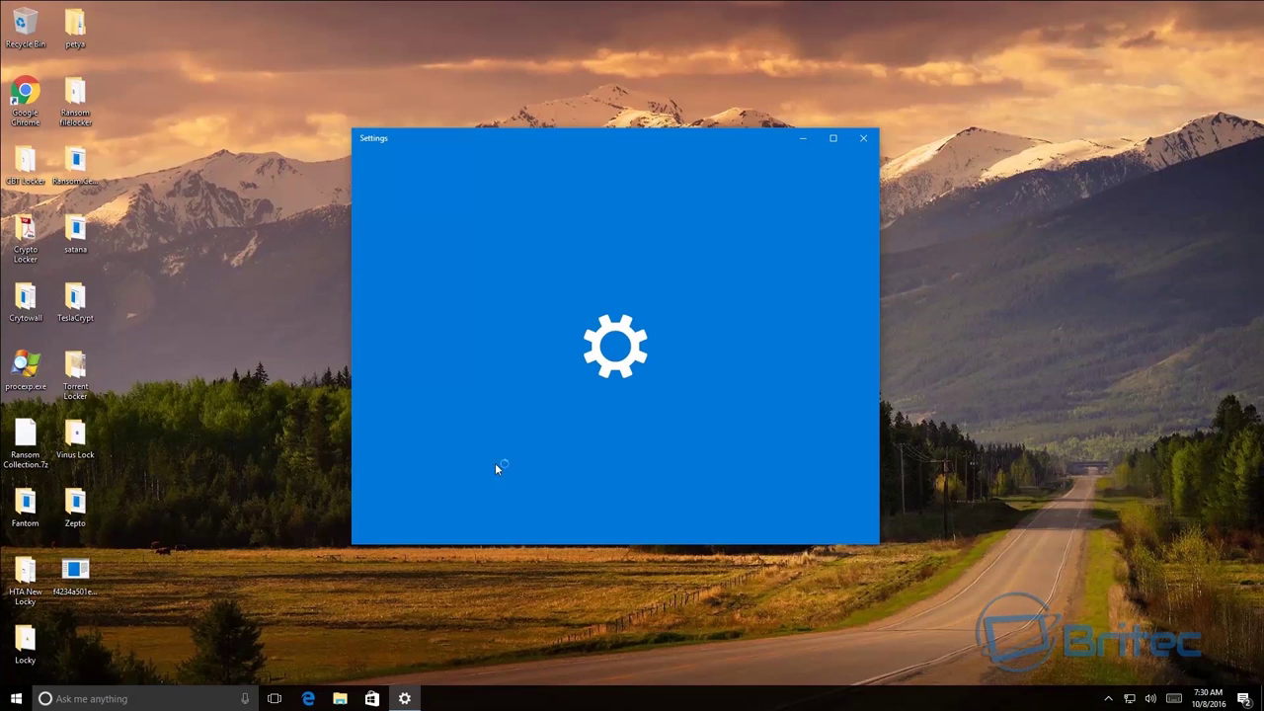
scroll(429, 484, down, 3)
click(423, 485)
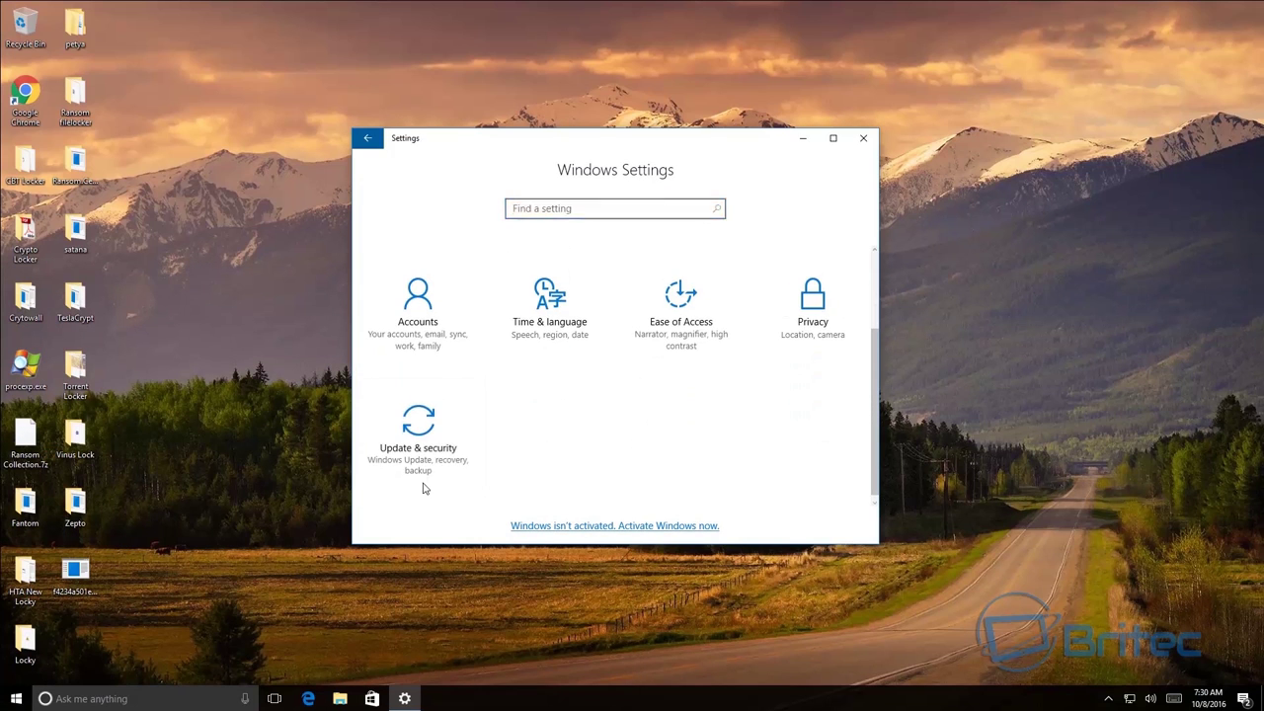
click(464, 301)
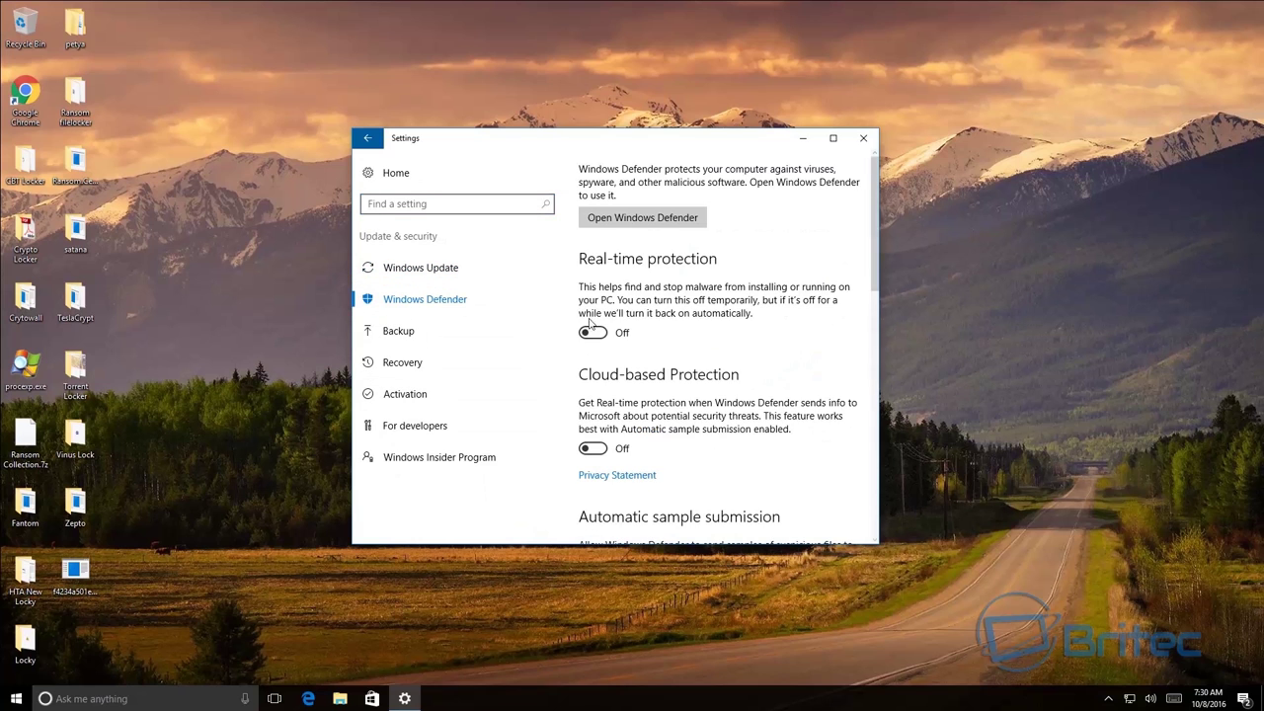
scroll(667, 364, down, 6)
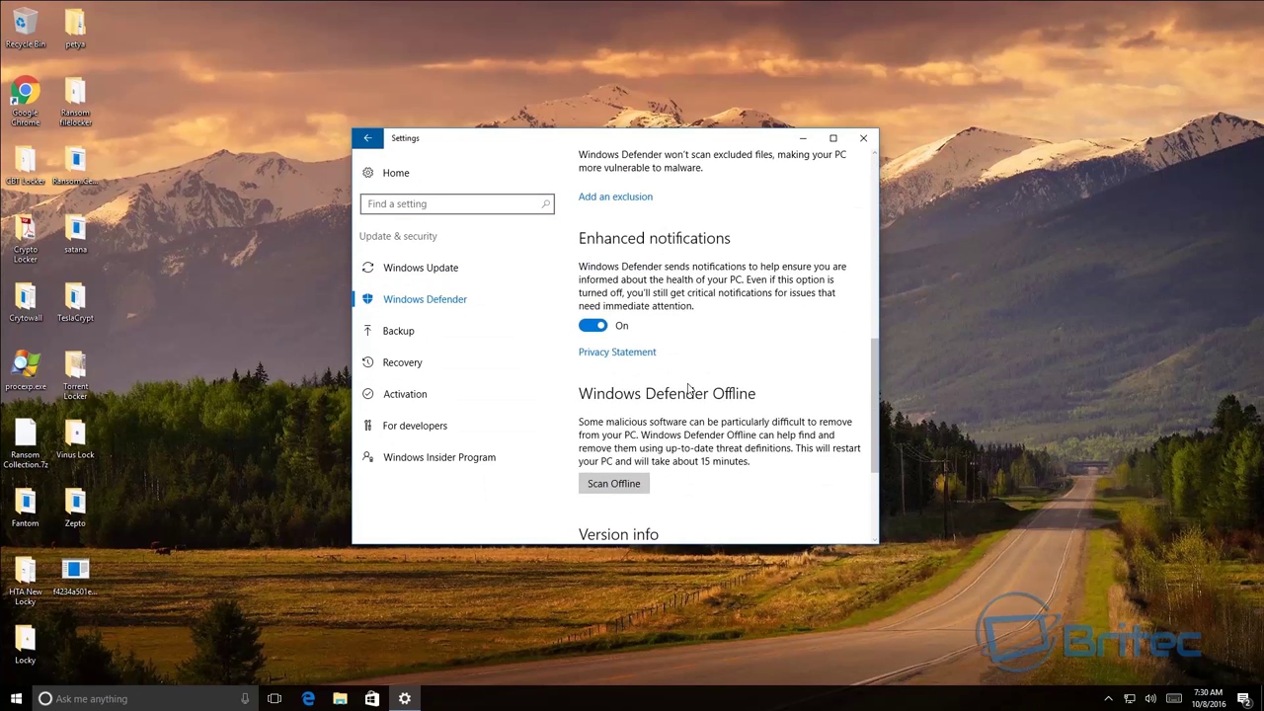
scroll(722, 347, up, 6)
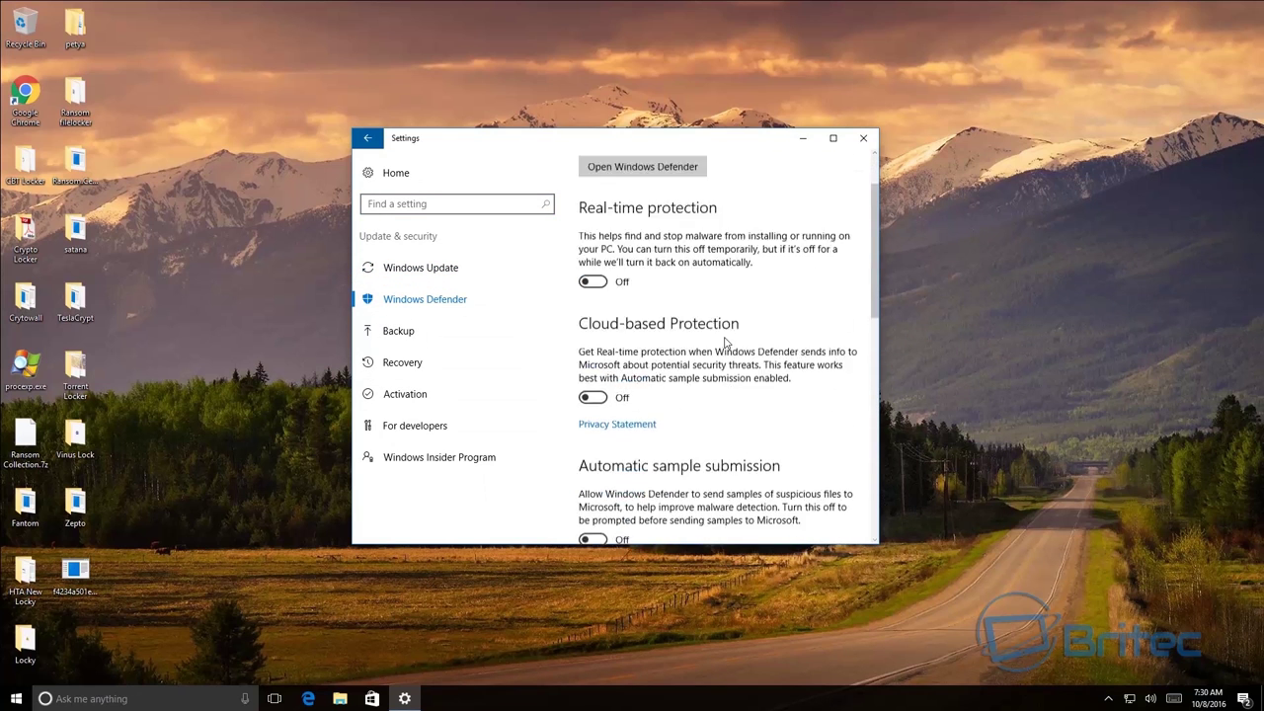
click(802, 138)
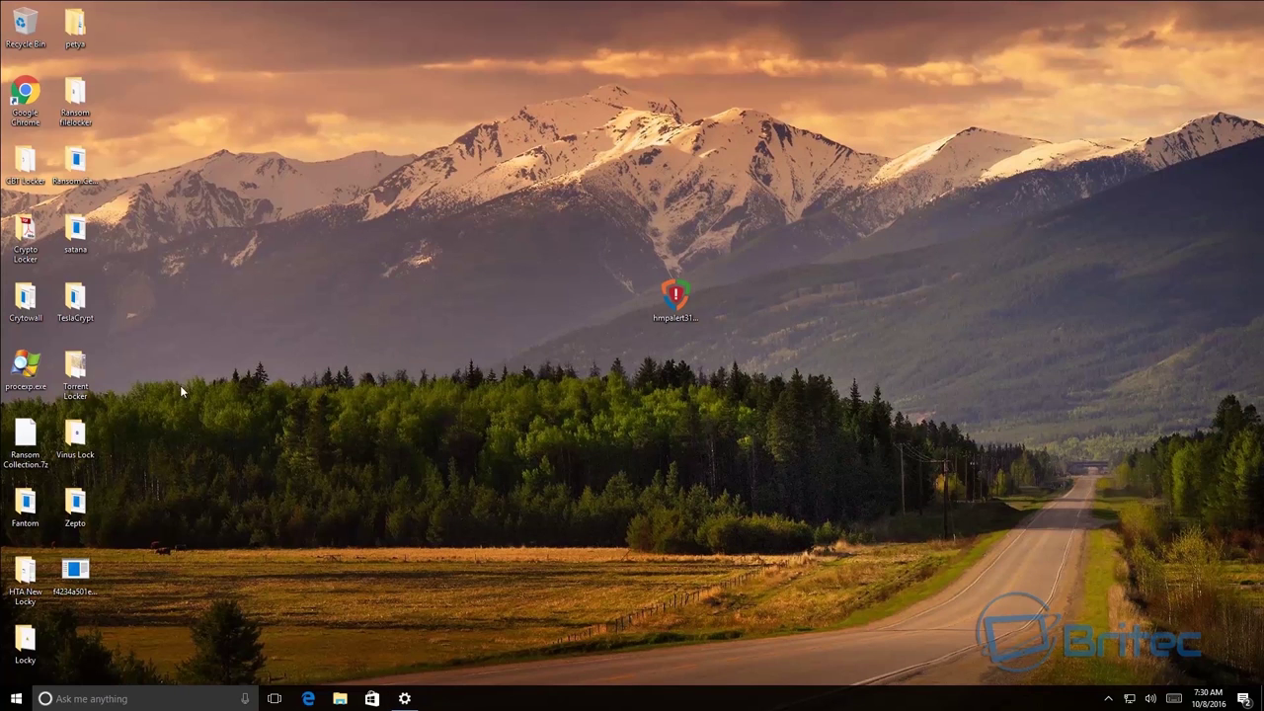
- Launch Process Explorer, examine the whole process tree and its VirusTotal ratings for leftover malicious processes, and minimize the window
double_click(26, 367)
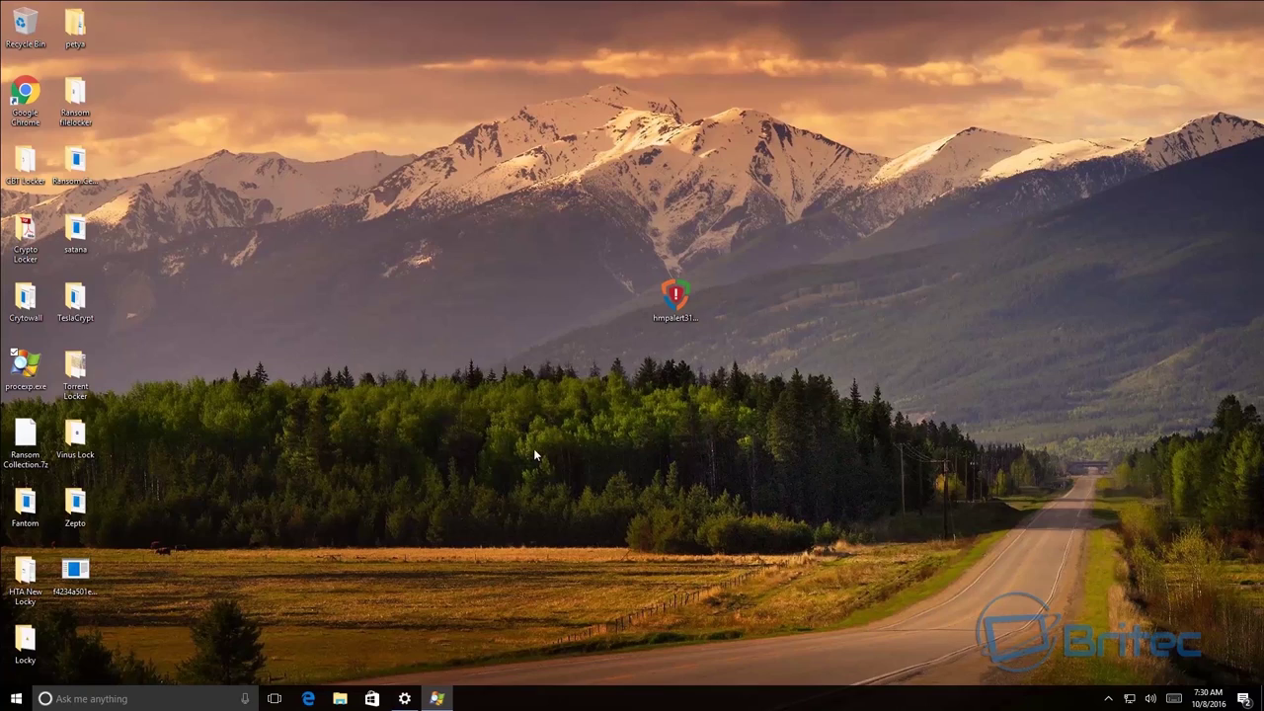
click(436, 698)
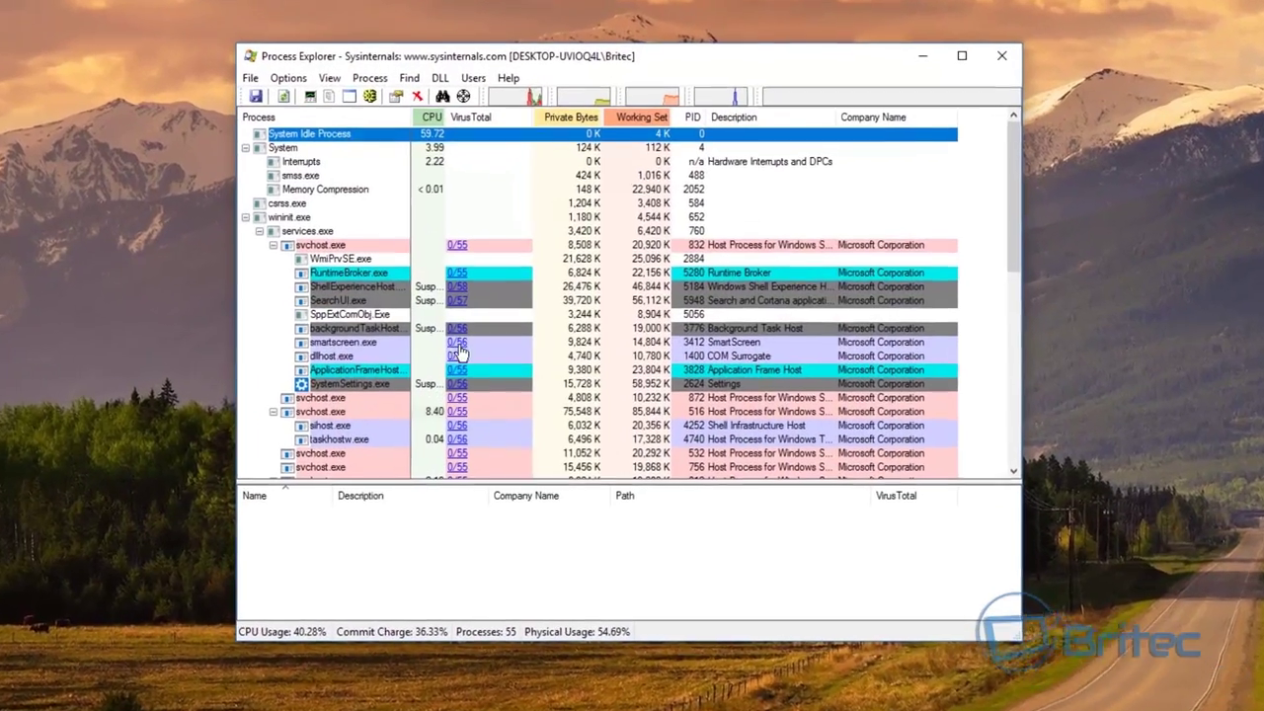
scroll(464, 372, down, 4)
scroll(444, 387, down, 7)
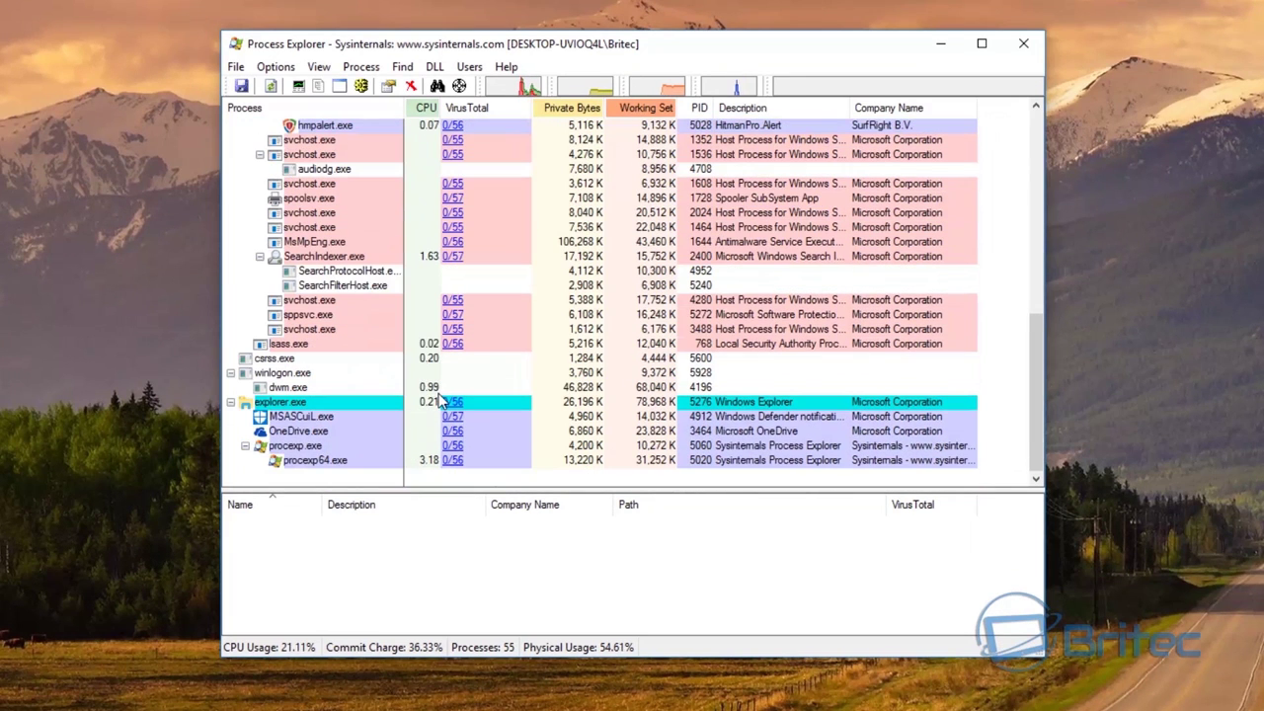
scroll(418, 413, up, 3)
scroll(416, 415, up, 2)
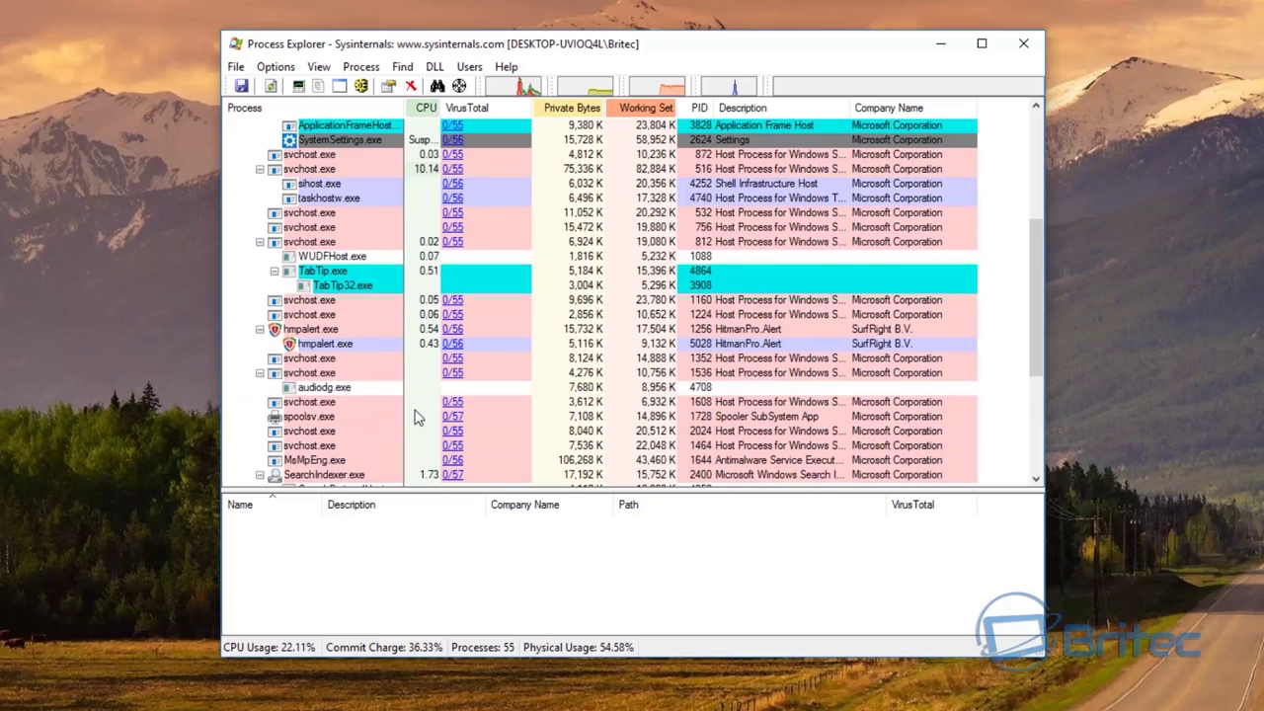
mouse_move(387, 365)
scroll(387, 359, up, 5)
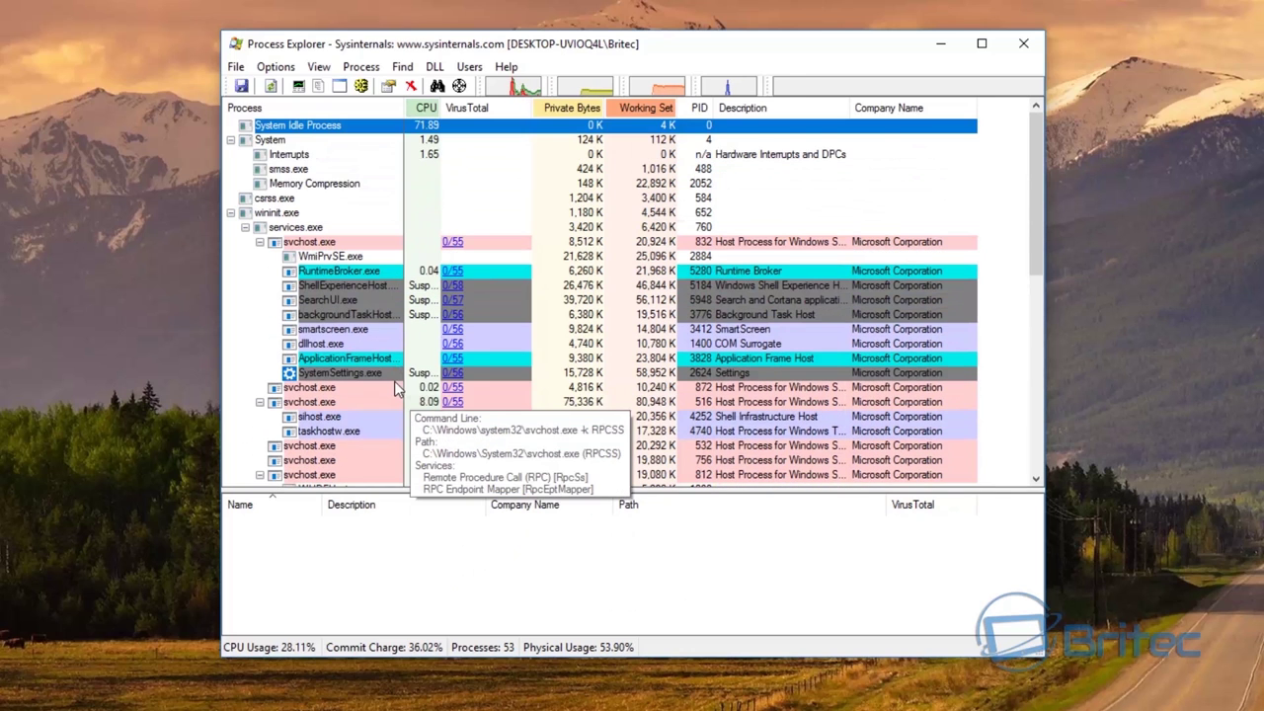
scroll(393, 387, down, 9)
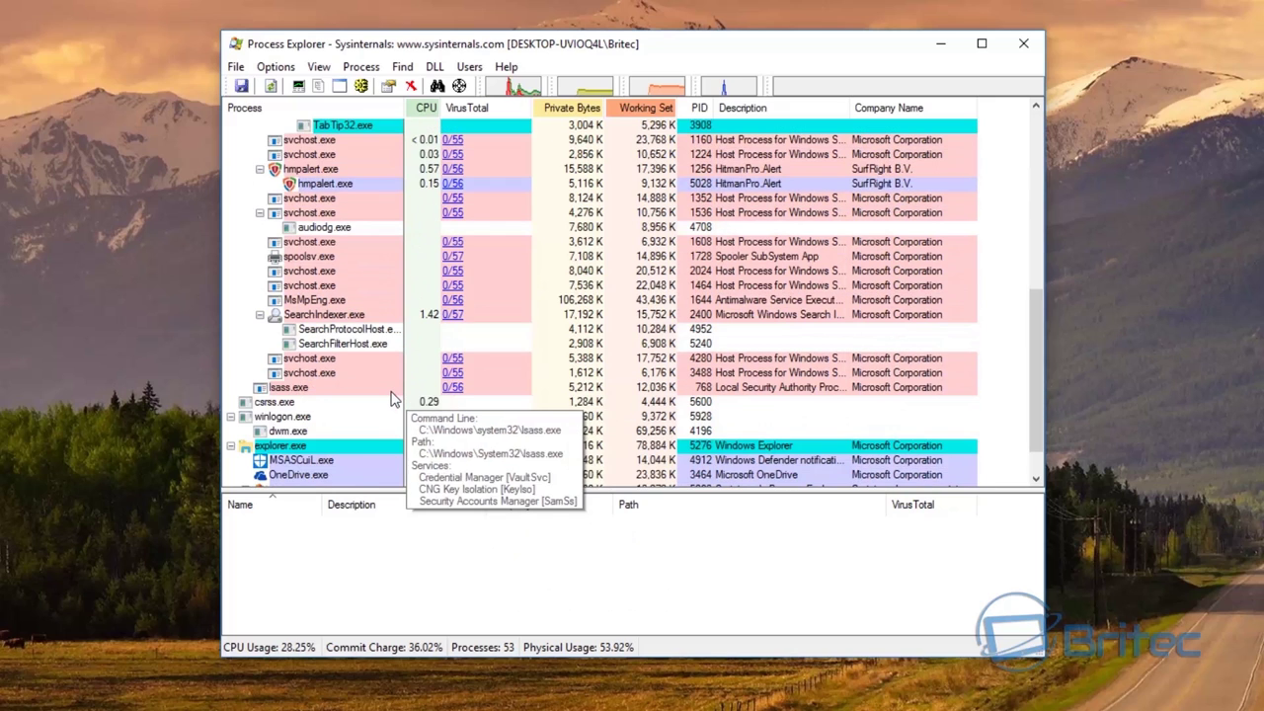
scroll(390, 393, down, 1)
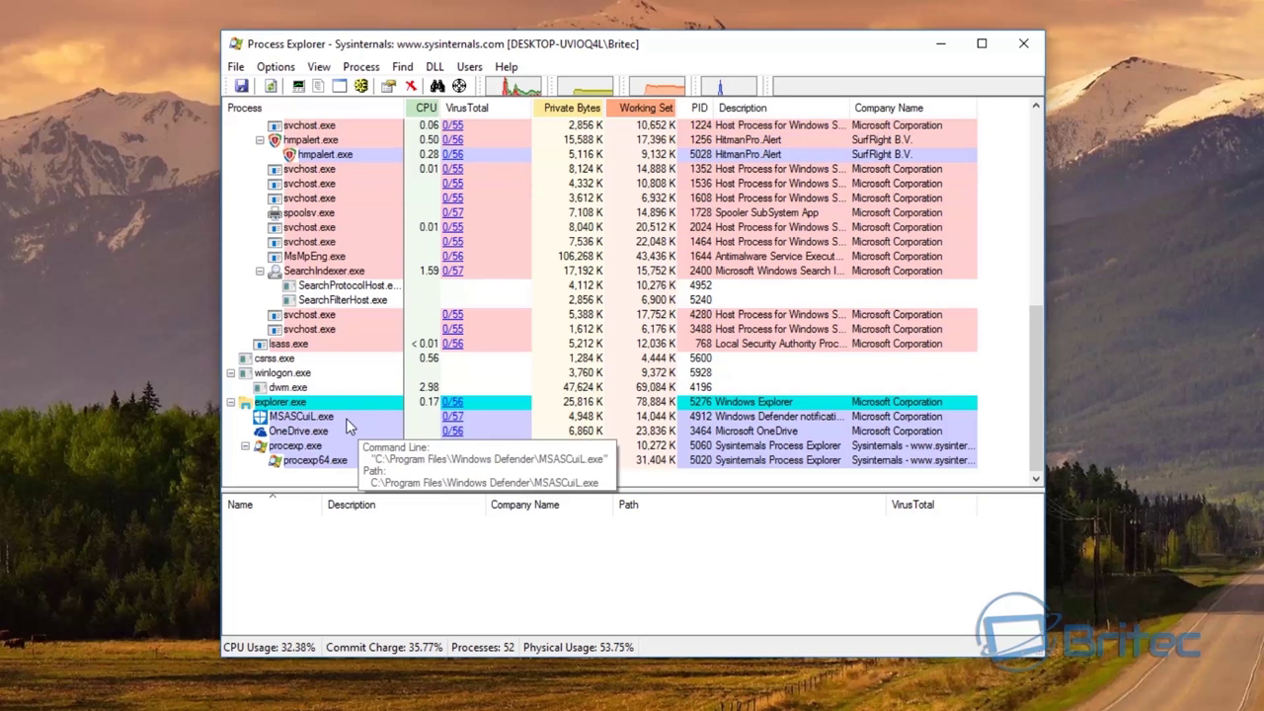
scroll(347, 424, up, 10)
scroll(341, 360, down, 1)
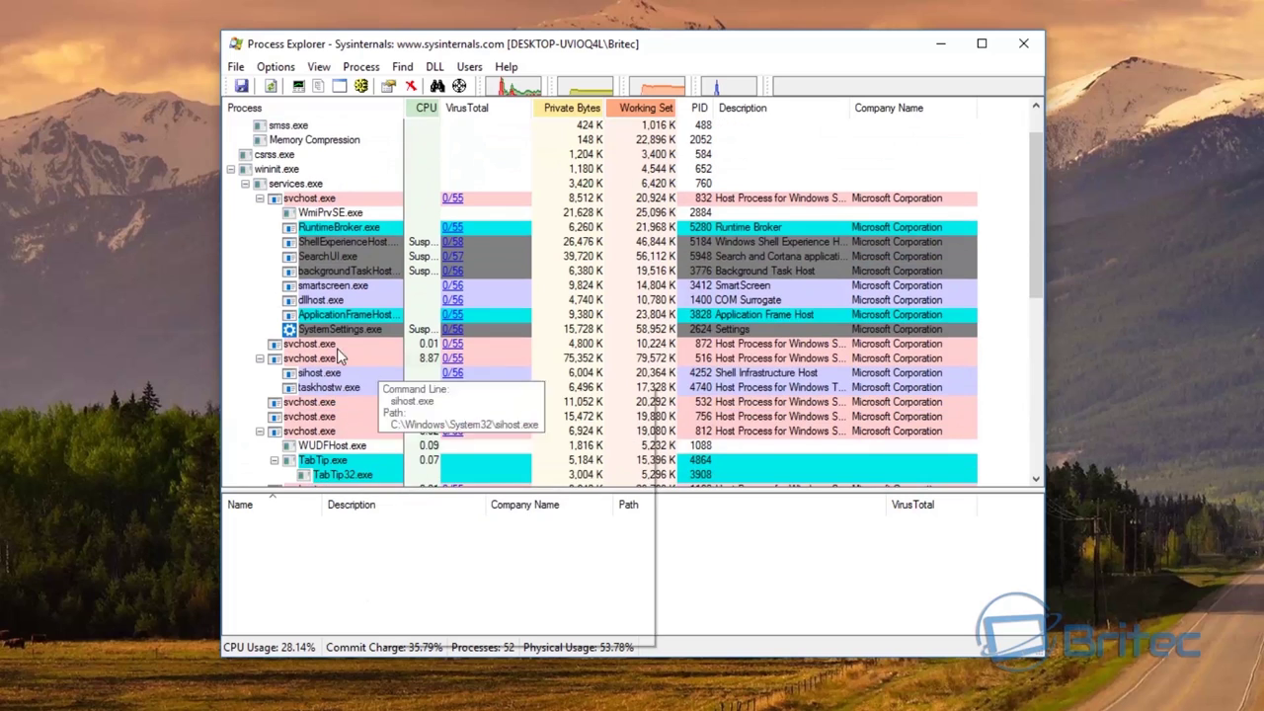
scroll(356, 385, up, 1)
scroll(349, 396, down, 3)
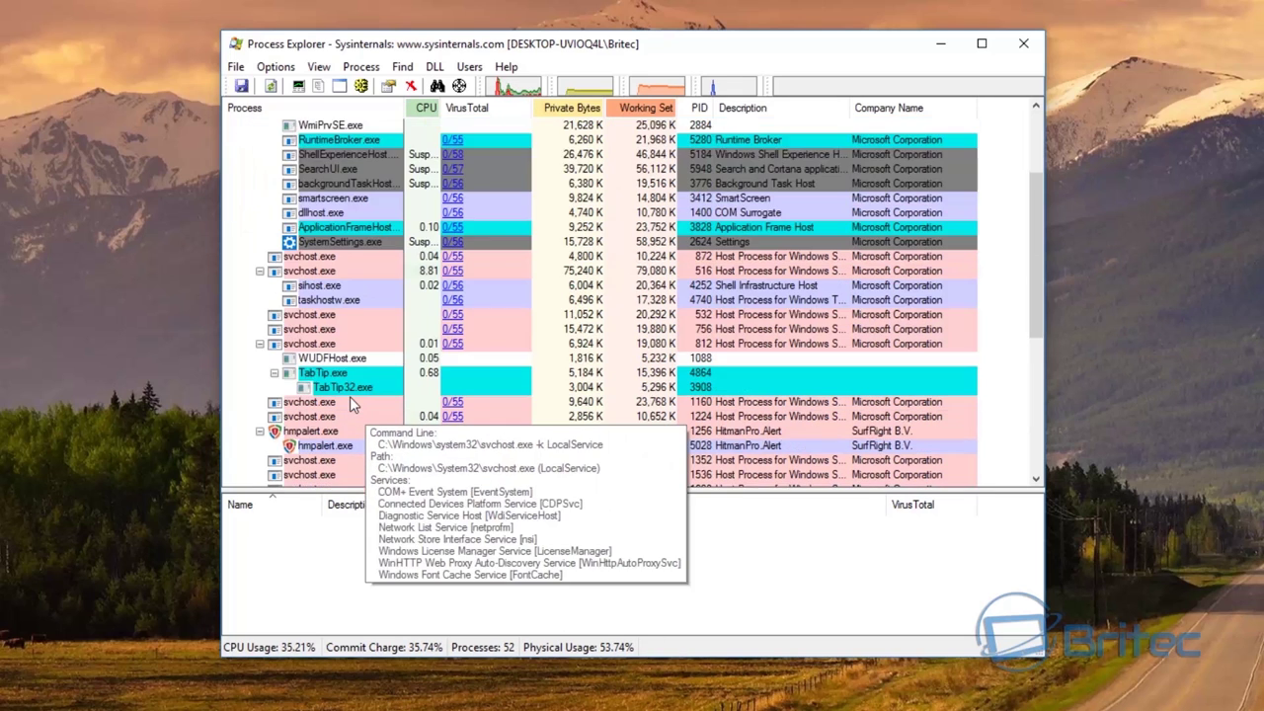
scroll(349, 396, down, 4)
scroll(351, 405, down, 3)
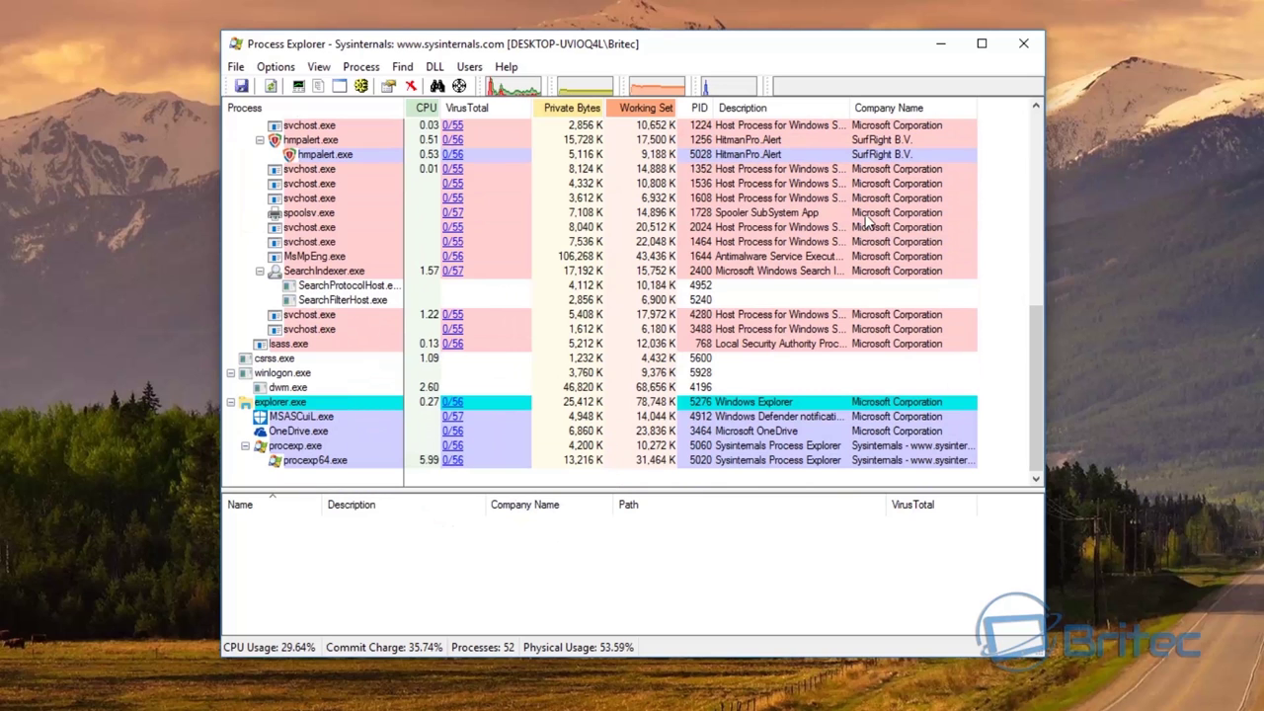
click(940, 44)
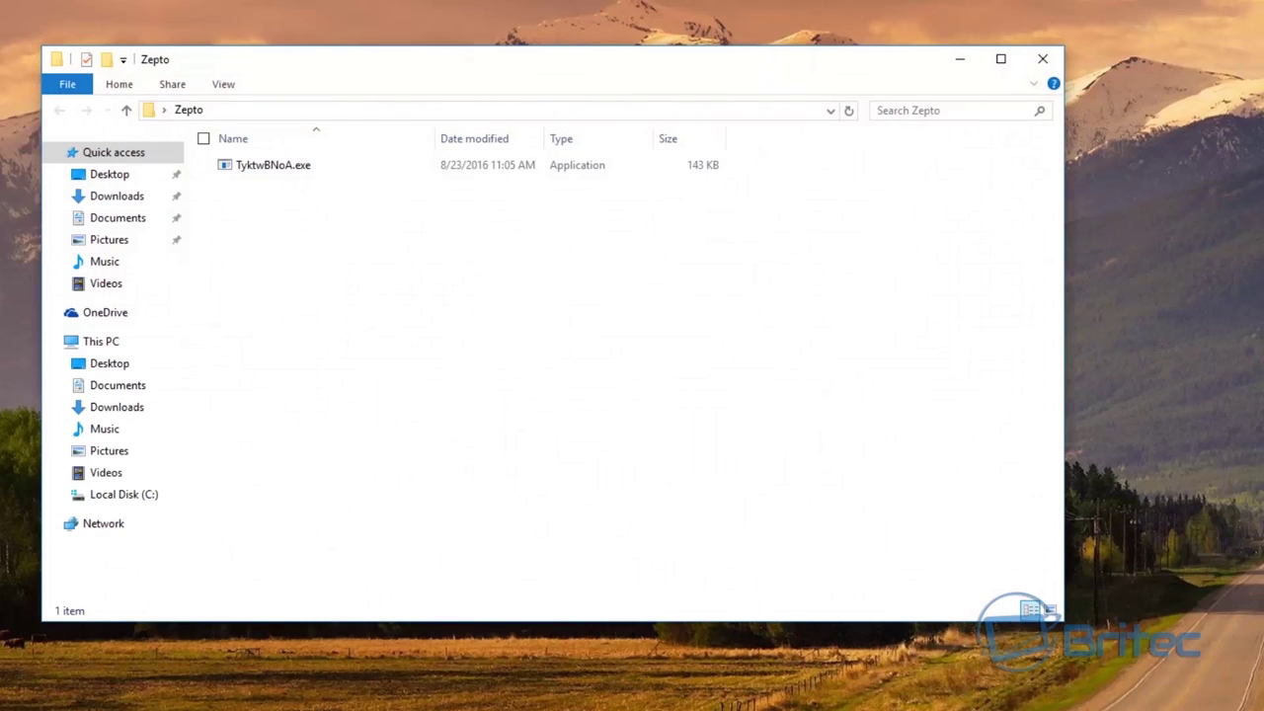
- Run the TyktwBNoA.exe sample from the Zepto folder, dismiss the HitmanPro.Alert warning without scanning, and close the folder
double_click(281, 168)
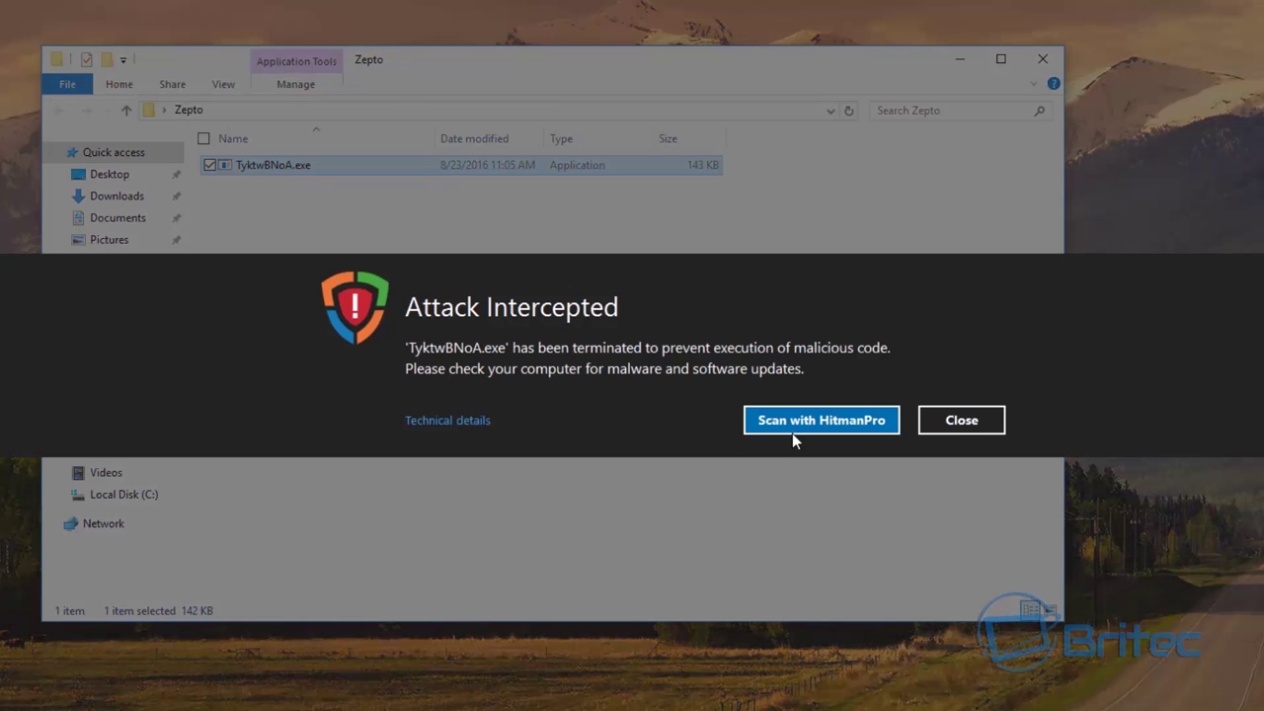
click(959, 433)
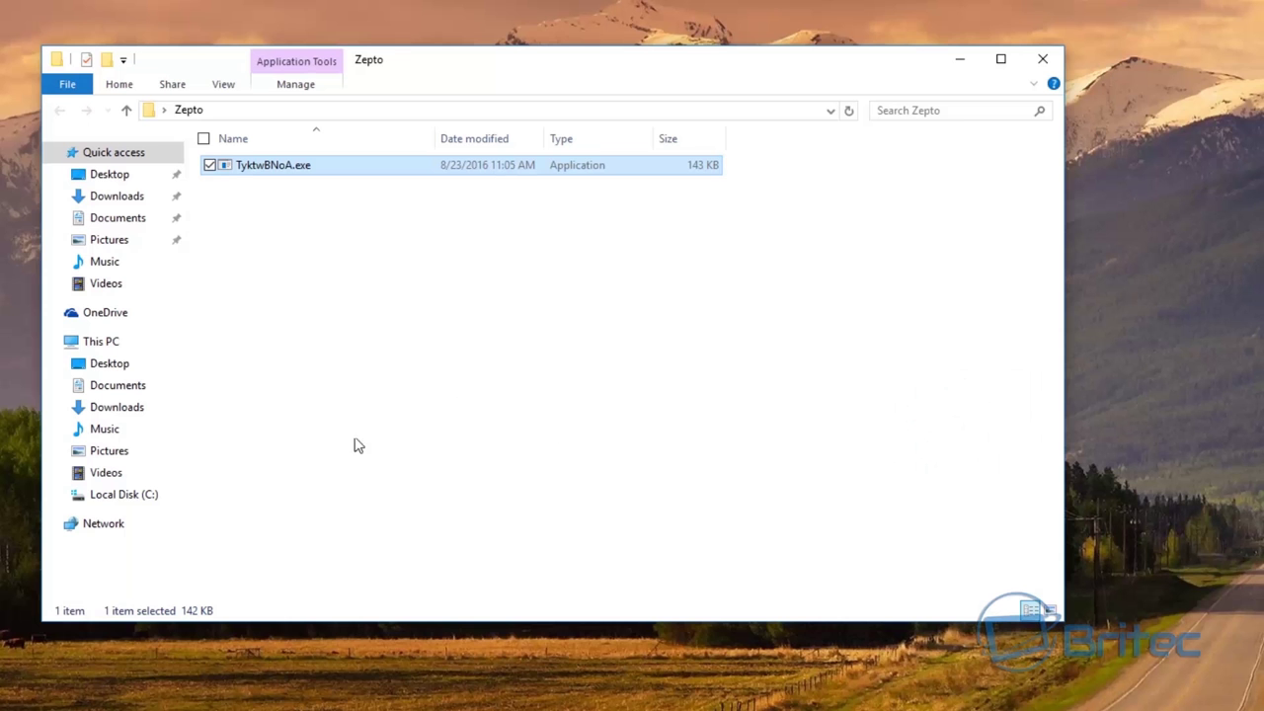
click(1042, 59)
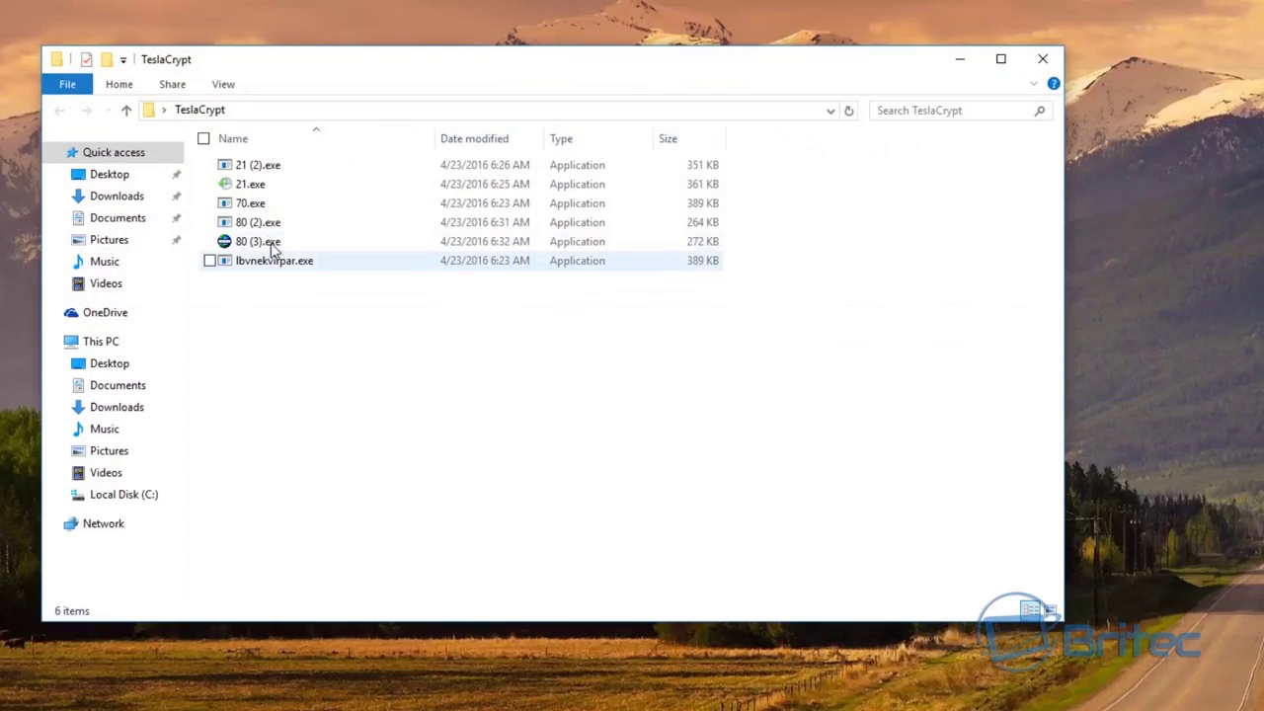
- Run the 80 (3).exe sample from the TeslaCrypt folder and allow its Volume Shadow Copy Service command-line request to make changes
click(261, 242)
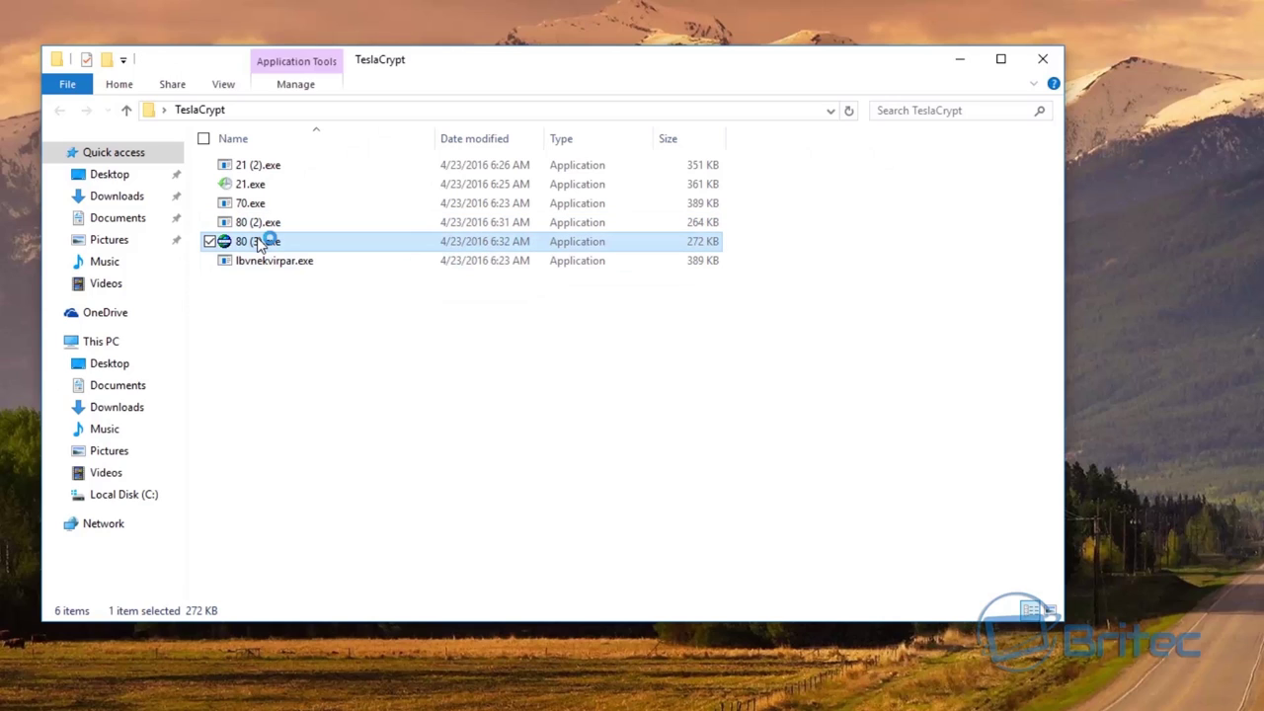
click(1043, 59)
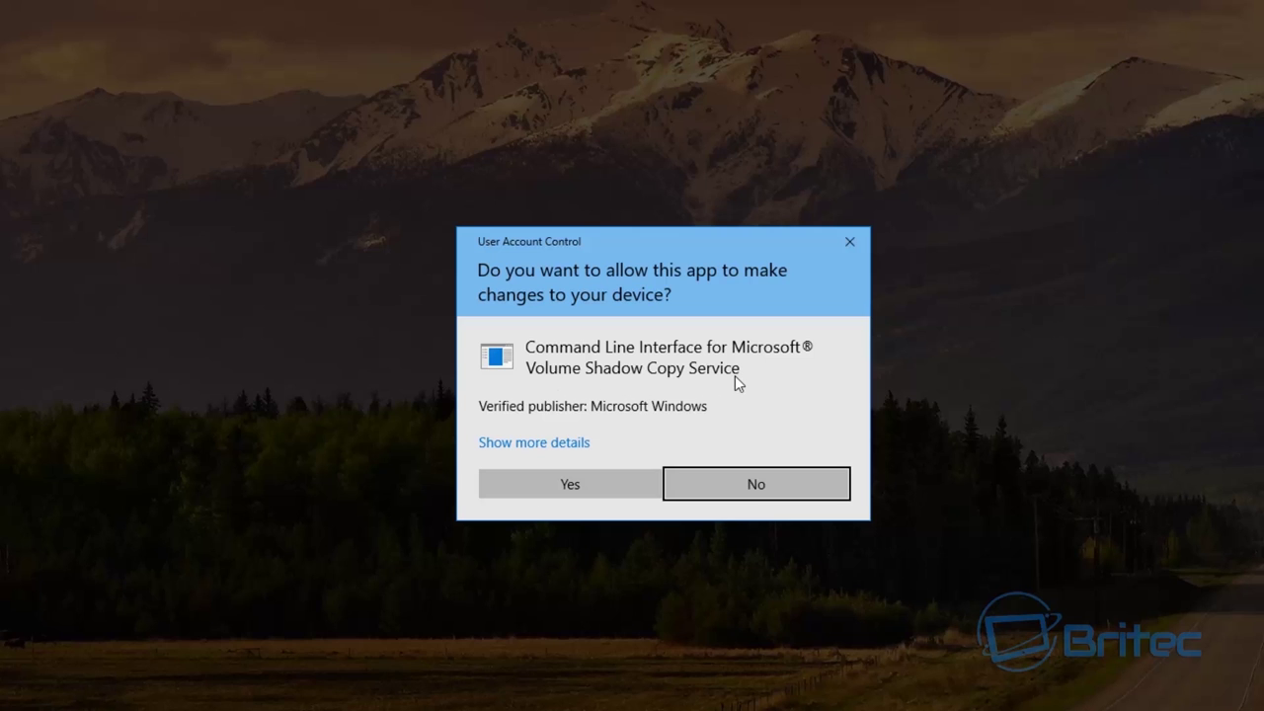
click(555, 488)
click(546, 487)
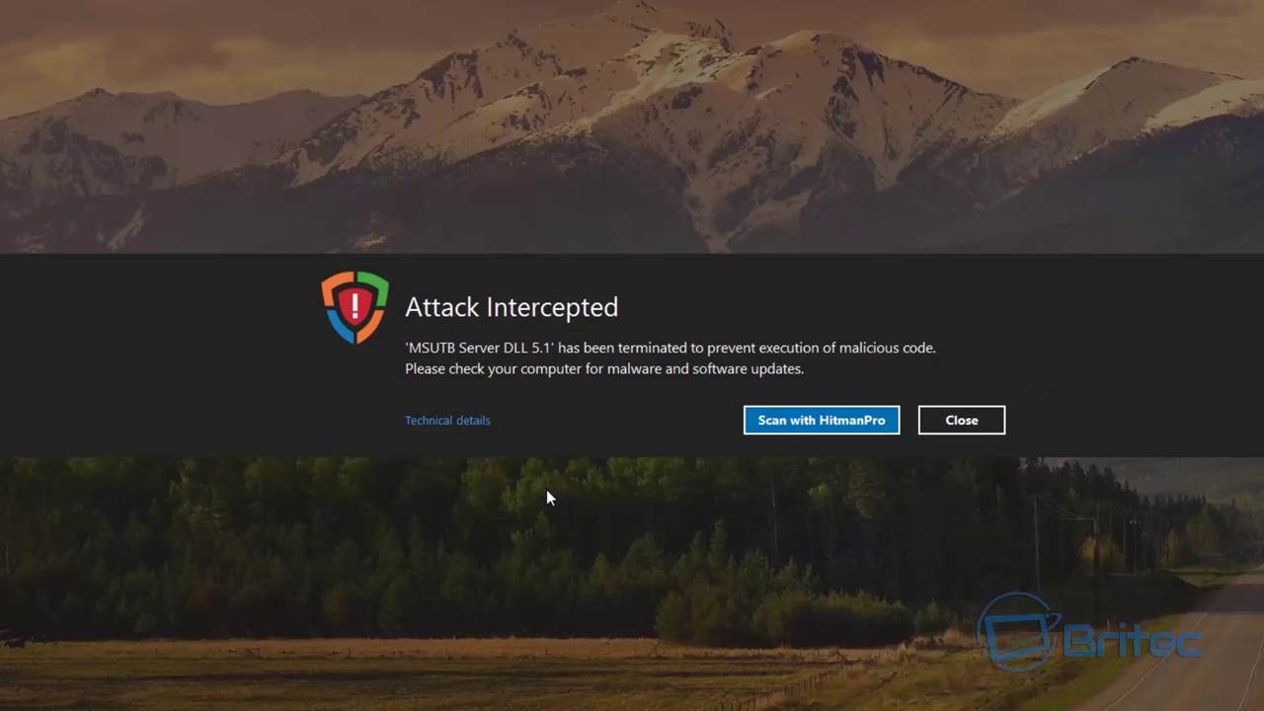
- Review the technical details of the intercepted MSUTB Server DLL 5.1 attack, and close the alert without scanning
click(446, 421)
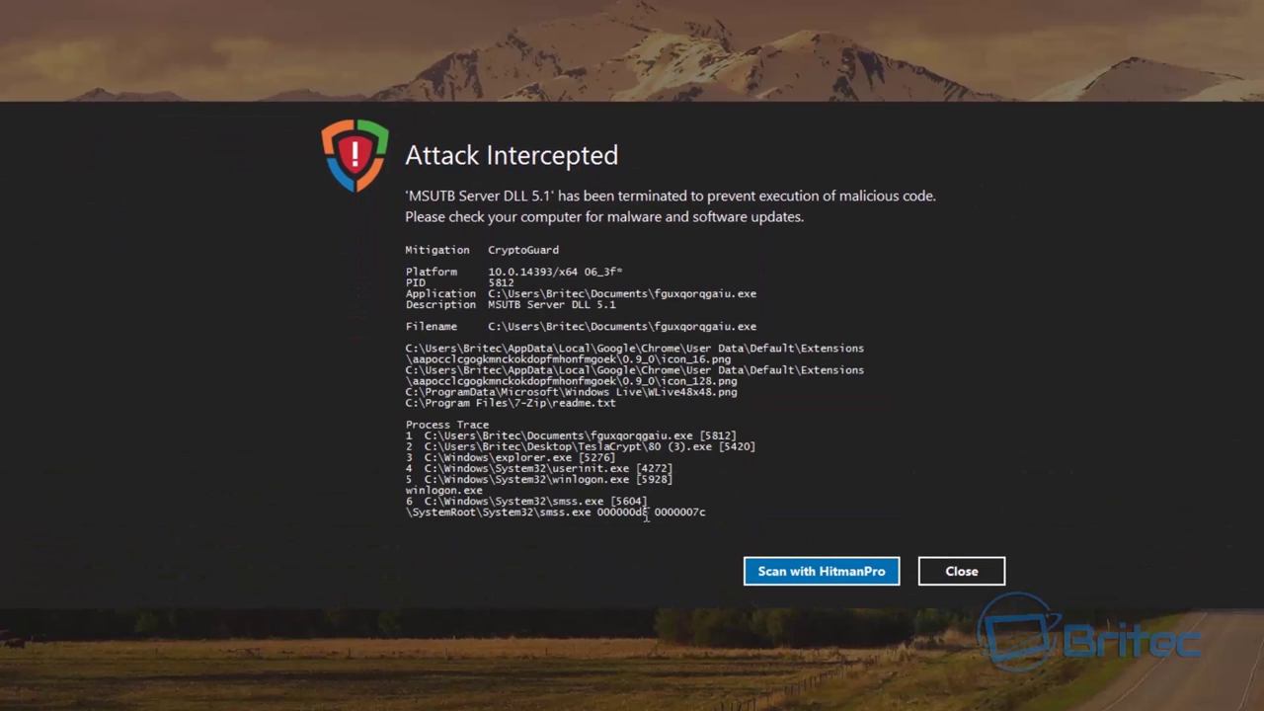
click(962, 580)
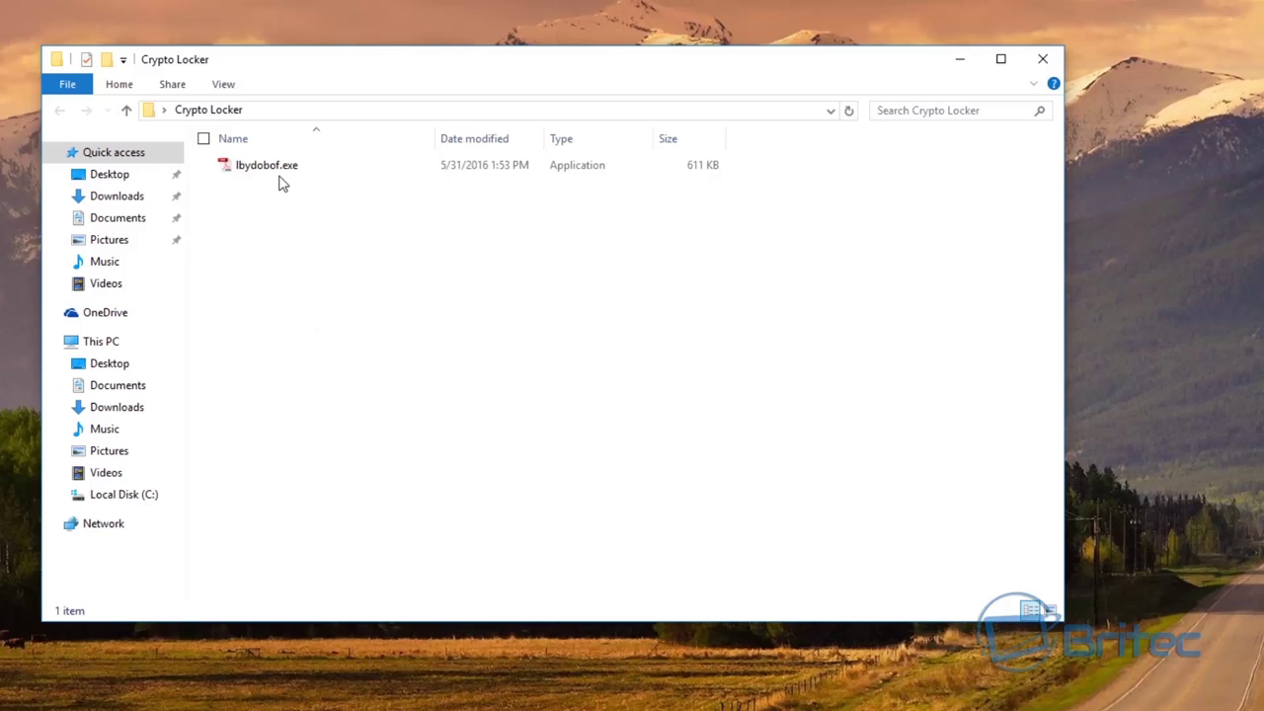
- Run the lbydobof.exe sample from the Crypto Locker folder, dismiss the Email message, and close the folder
double_click(282, 170)
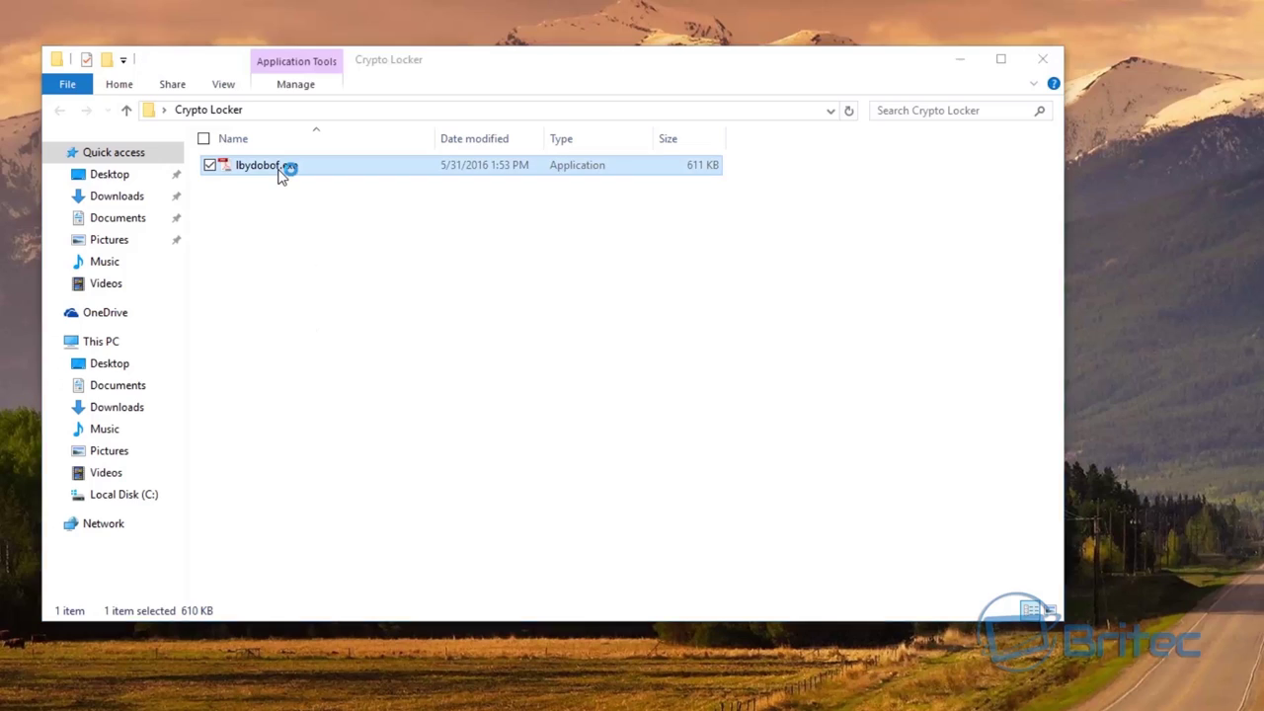
click(553, 494)
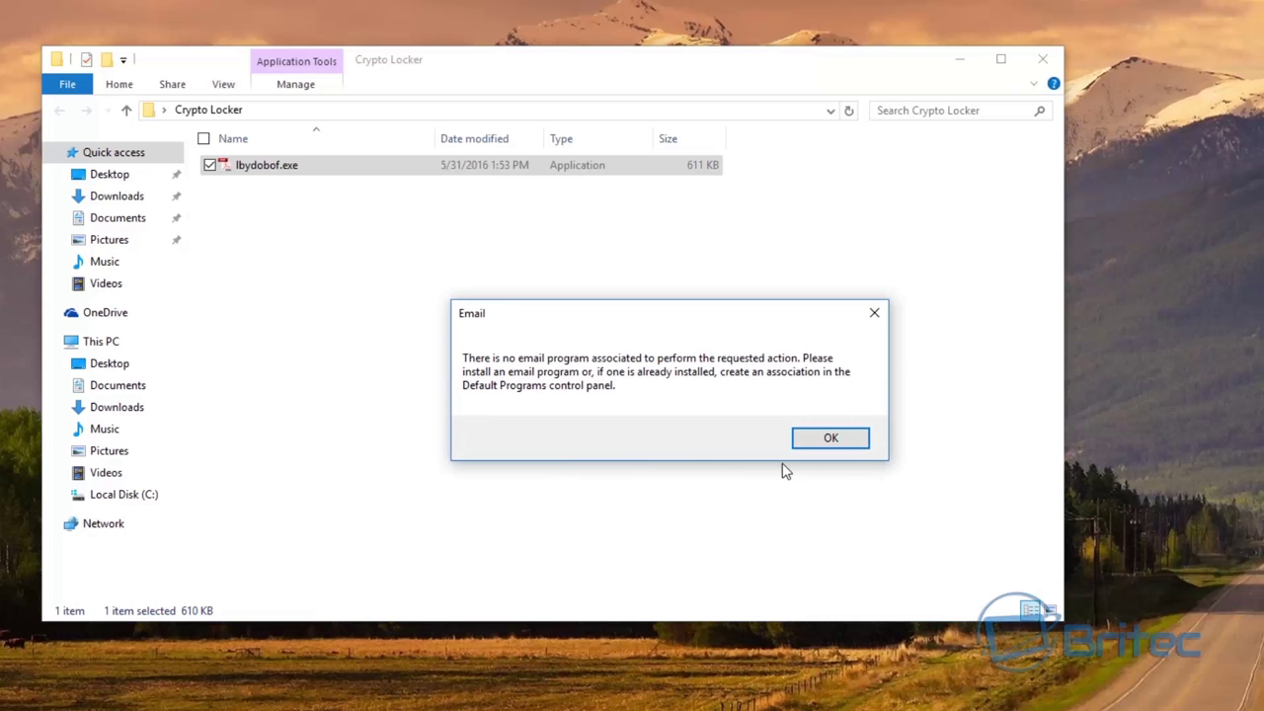
click(841, 442)
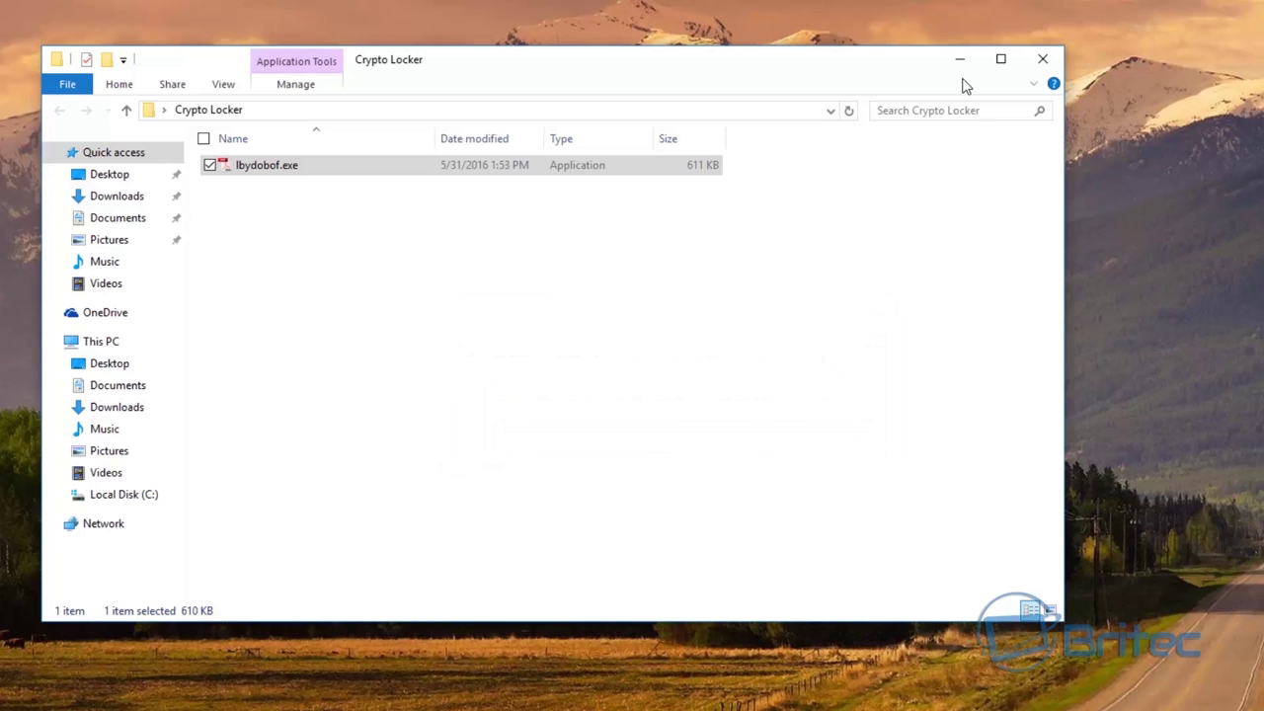
click(1040, 60)
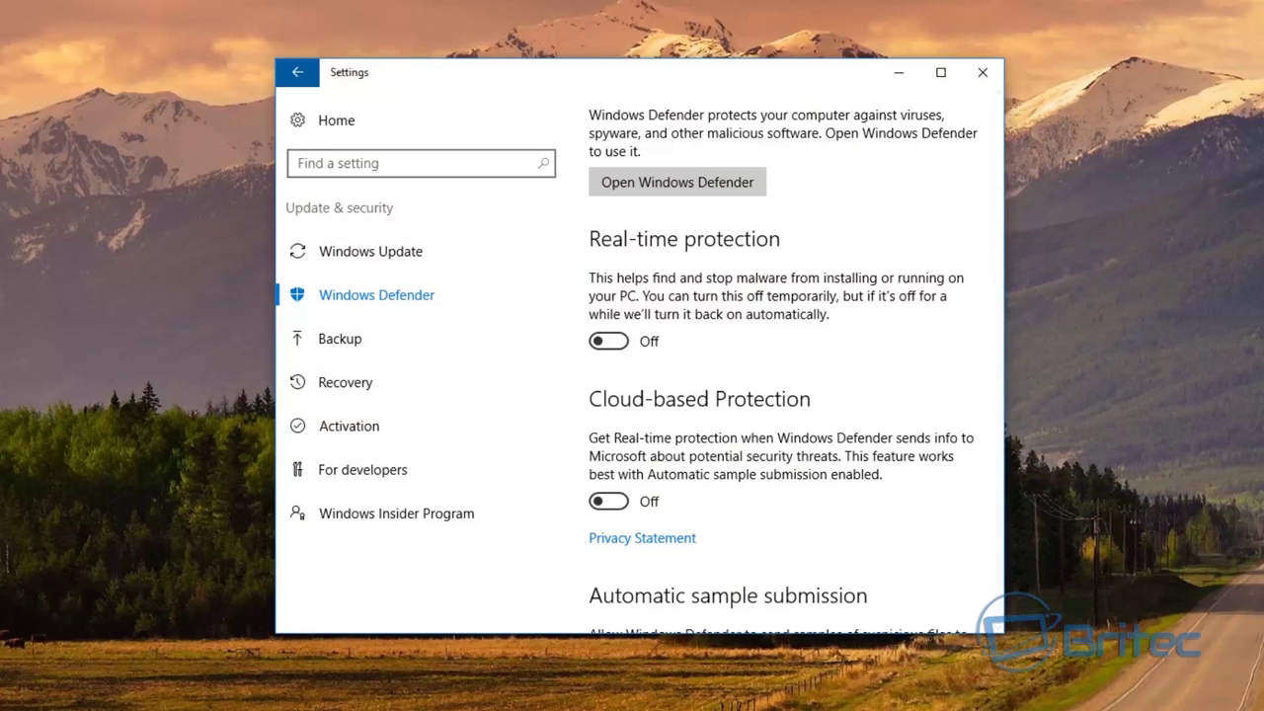
- Minimize the Settings window, and check the running processes and their VirusTotal ratings in Process Explorer before closing it
click(899, 73)
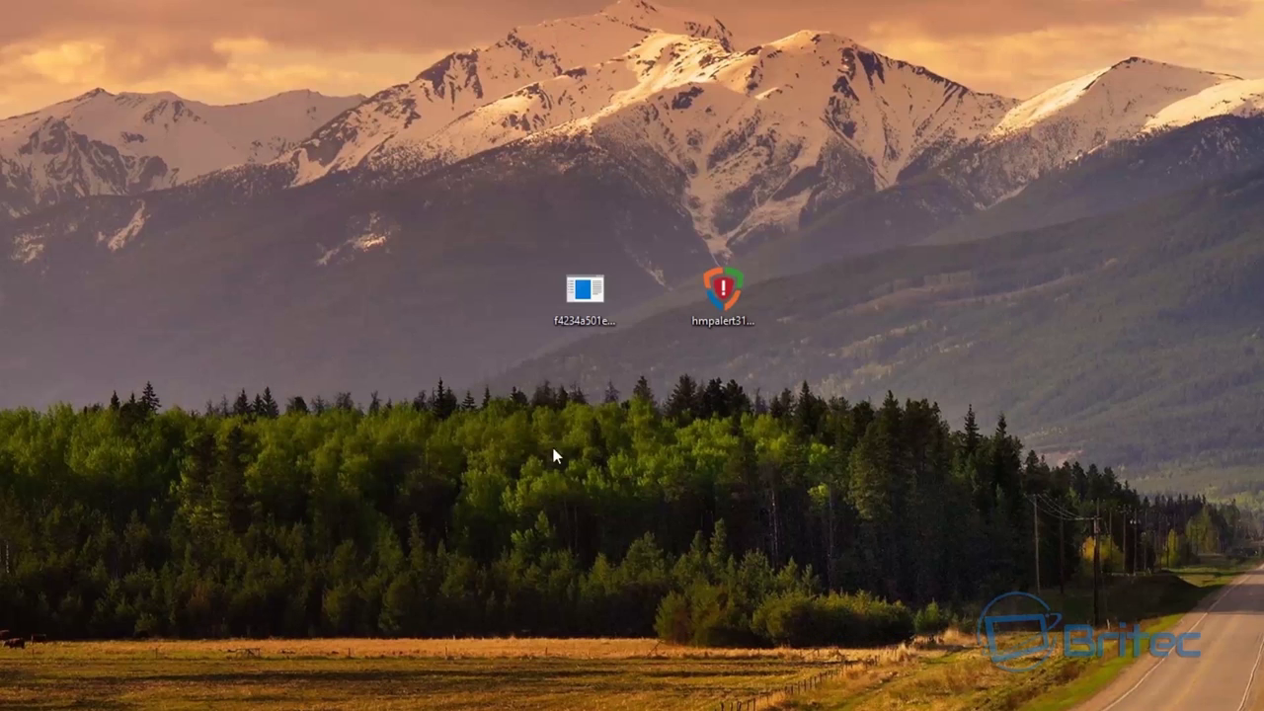
drag(0, 710, 142, 468)
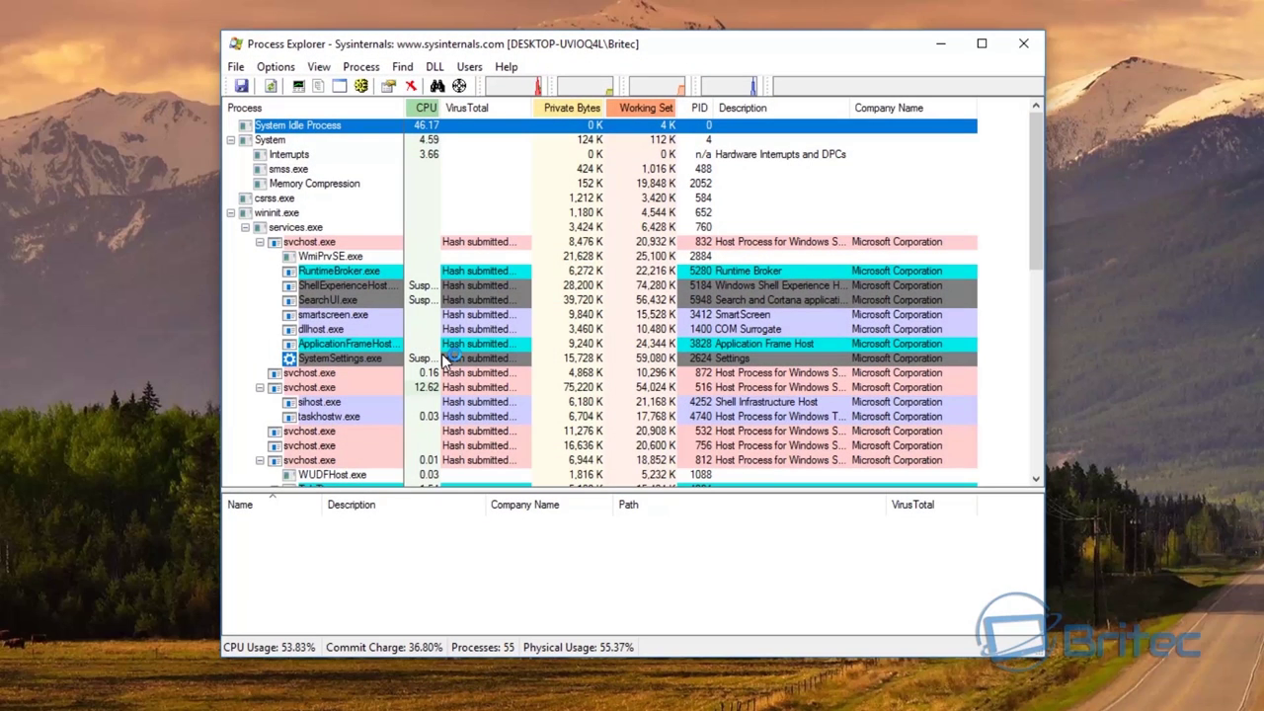
scroll(435, 370, down, 3)
scroll(403, 415, down, 5)
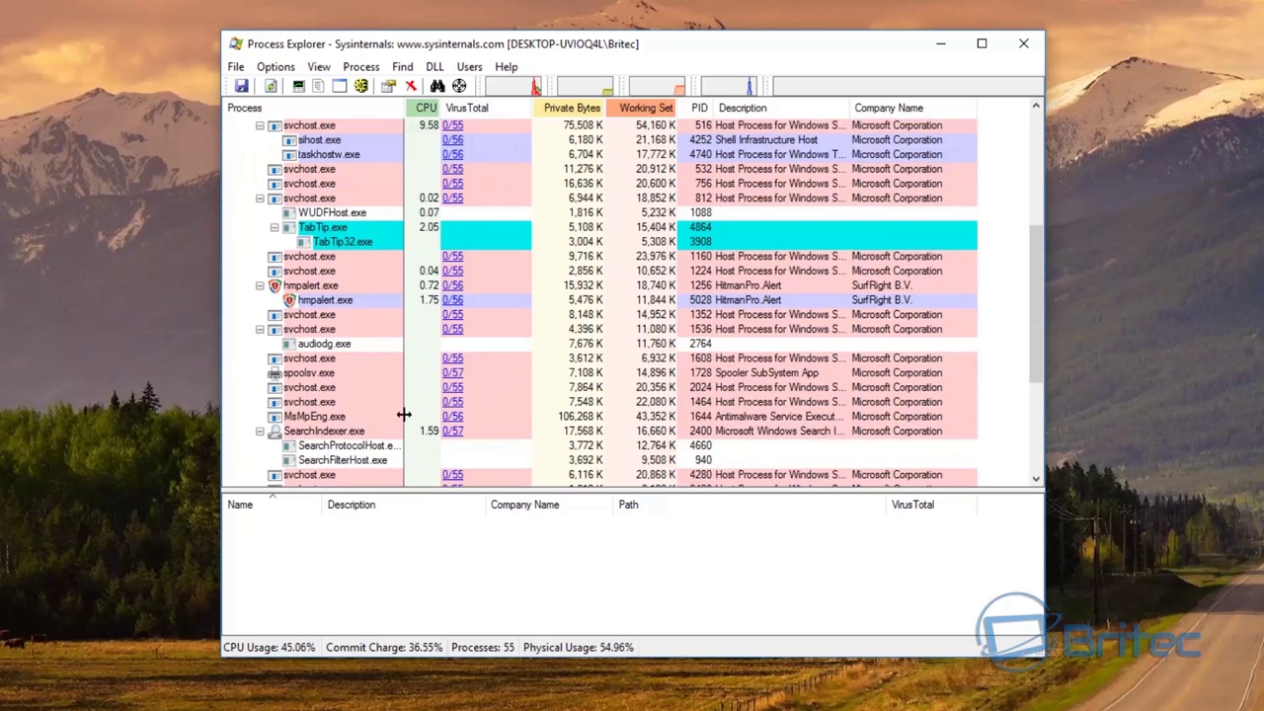
scroll(403, 415, down, 3)
mouse_move(401, 420)
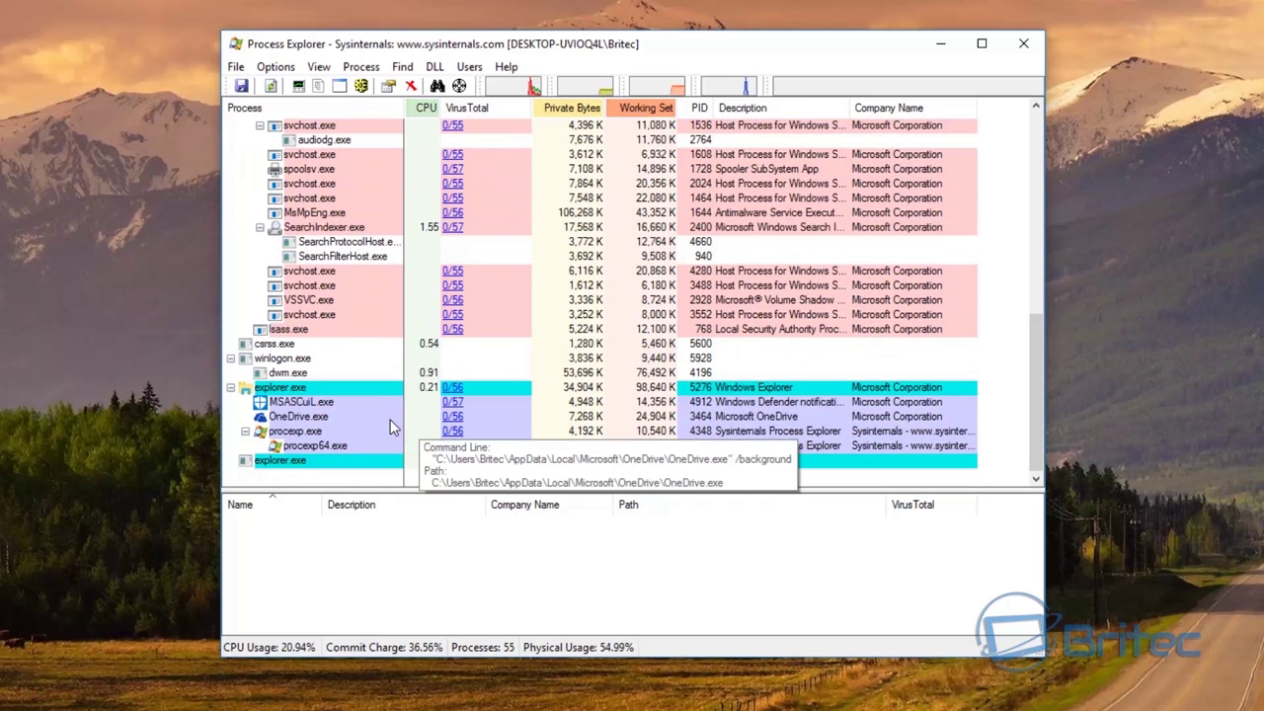
scroll(386, 428, up, 12)
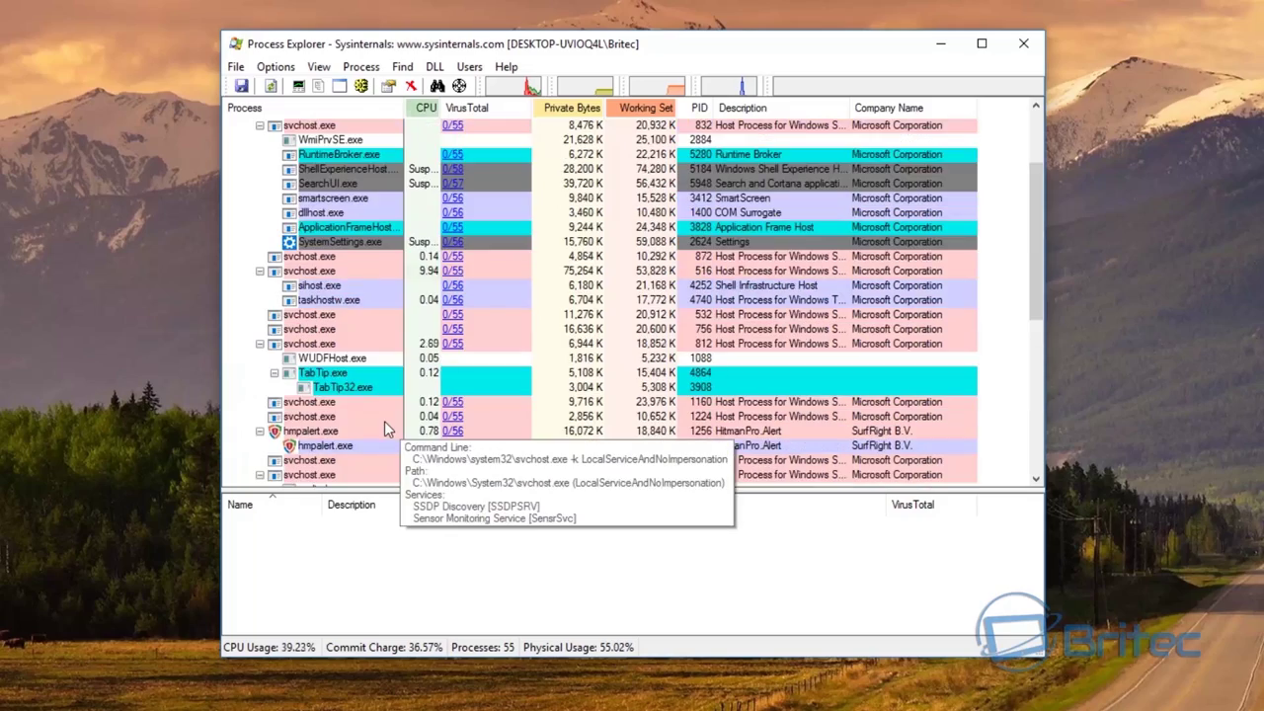
click(1023, 43)
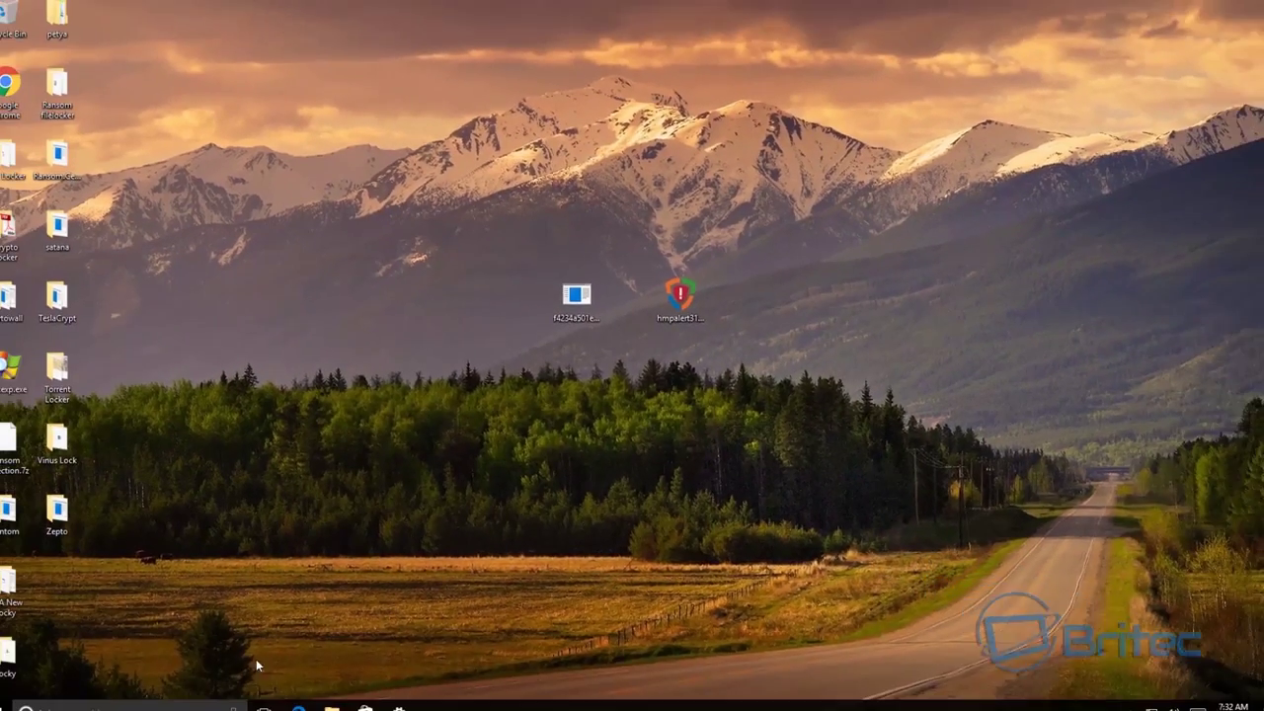
- Delete the Ransom Collection.7z archive and the ransomware sample folders in the desktop's lower rows and entire second icon column
drag(266, 647, 19, 429)
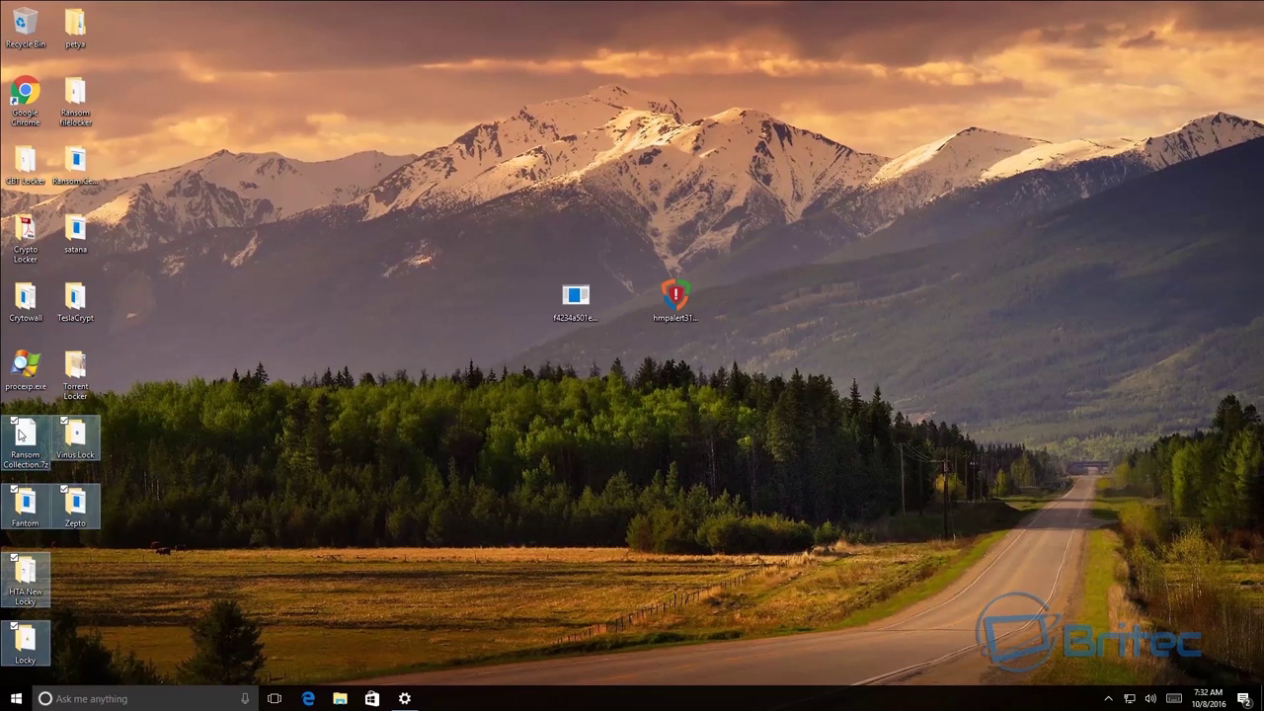
key(Delete)
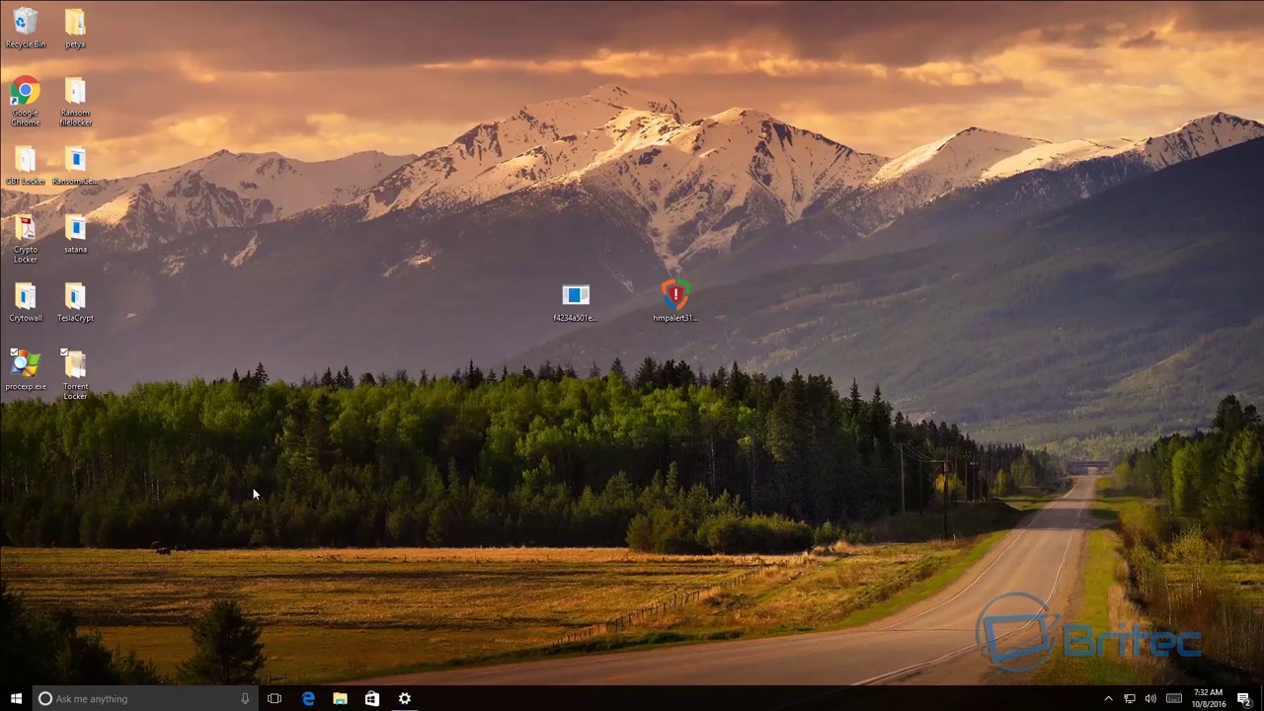
drag(163, 423, 60, 8)
key(Delete)
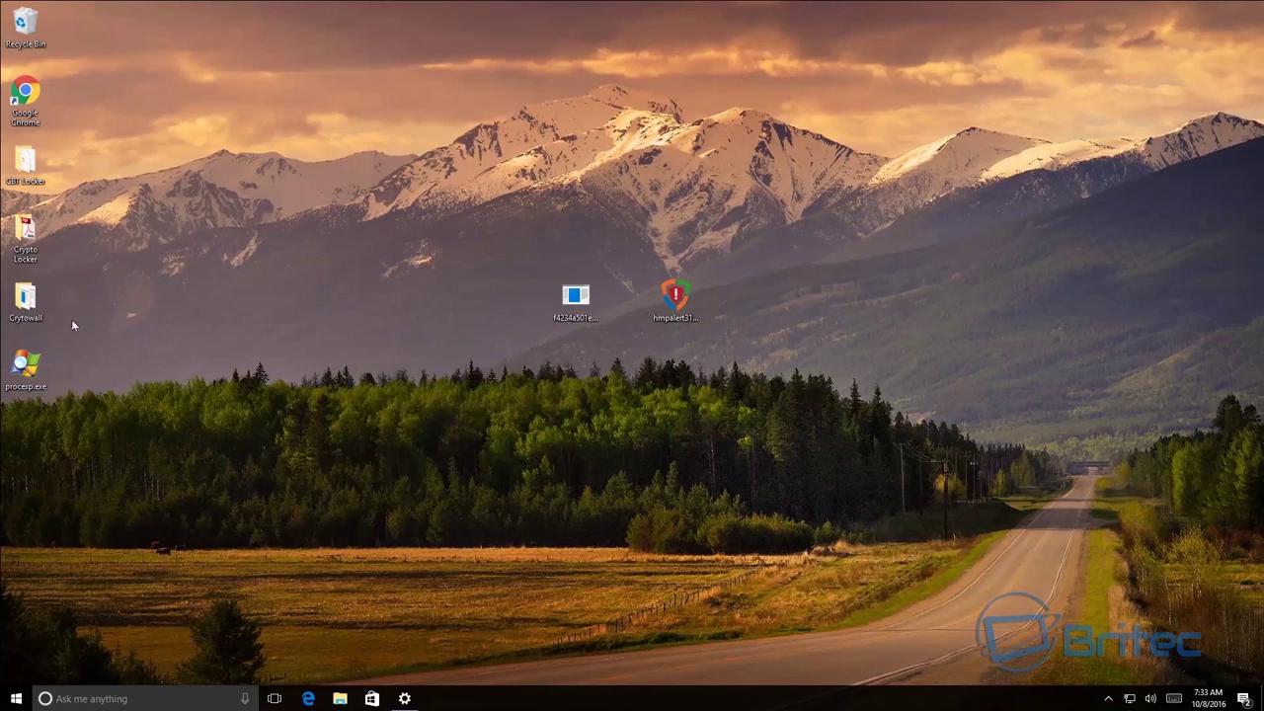
- Delete the CBT Locker and Crytowall folders, skipping the in-use Crypto Locker folder, and delete the f4234a501e sample from the desktop
drag(76, 327, 5, 144)
key(Delete)
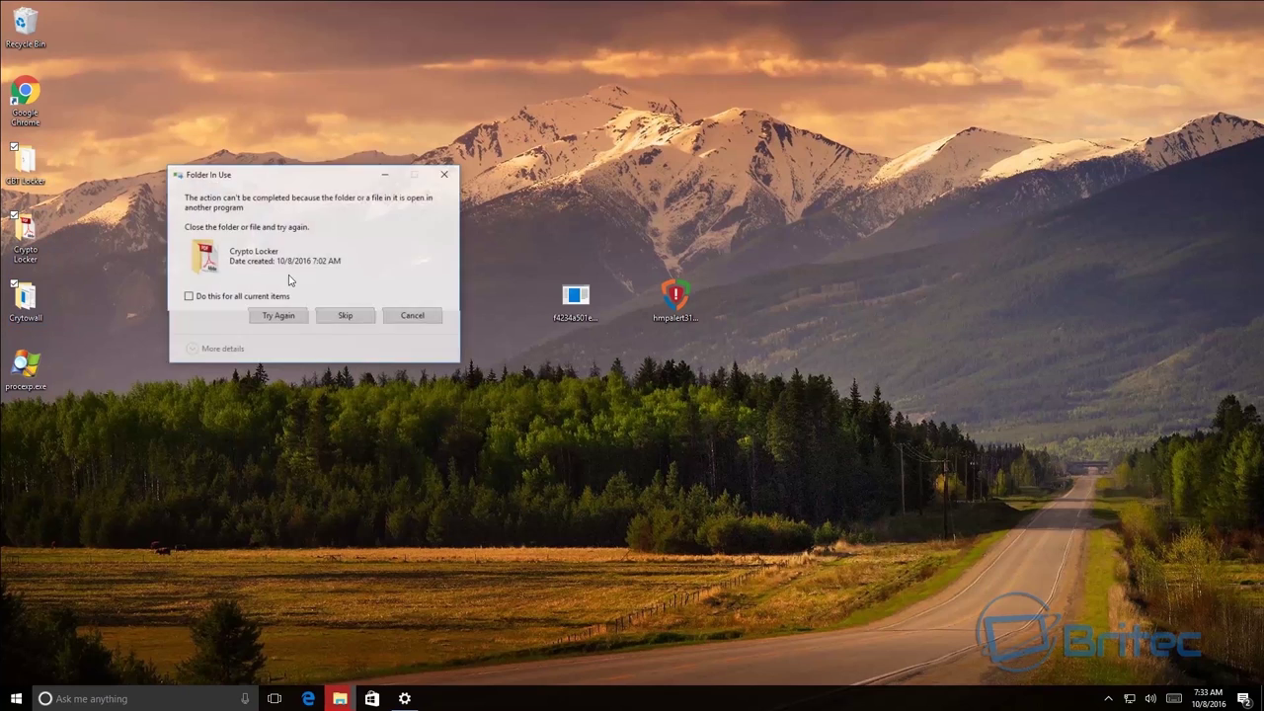
click(327, 315)
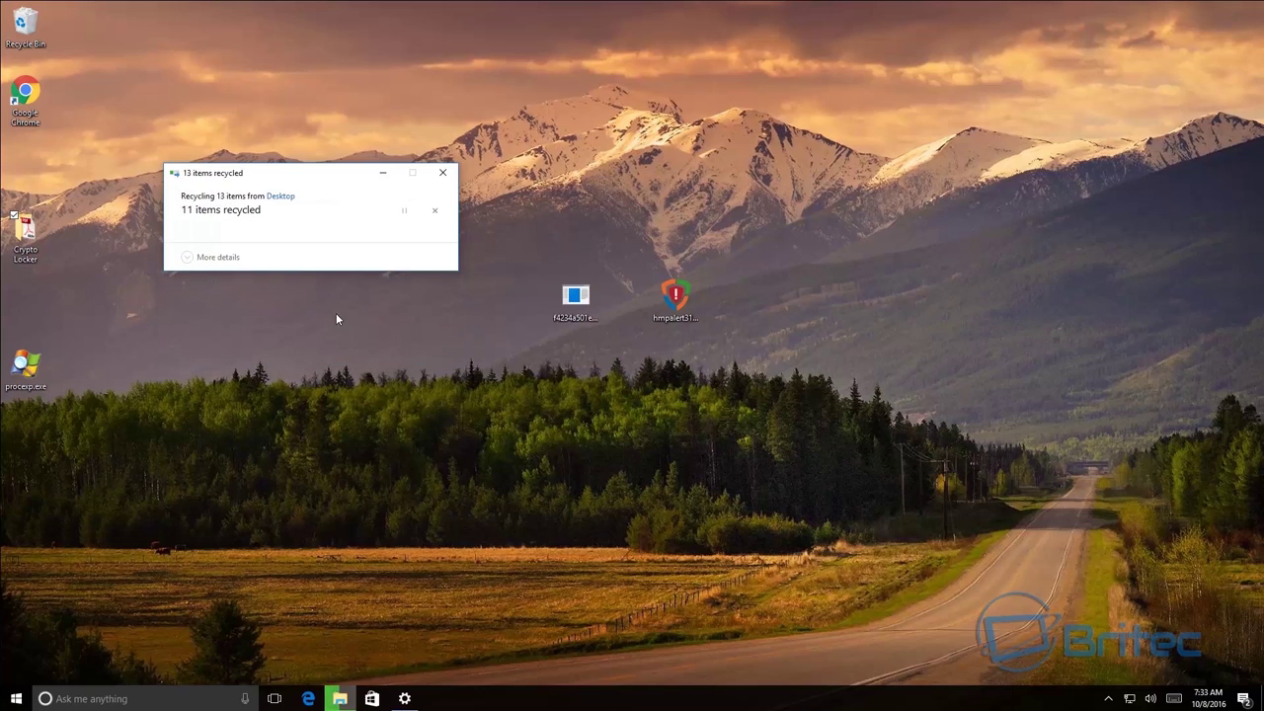
click(576, 298)
key(Delete)
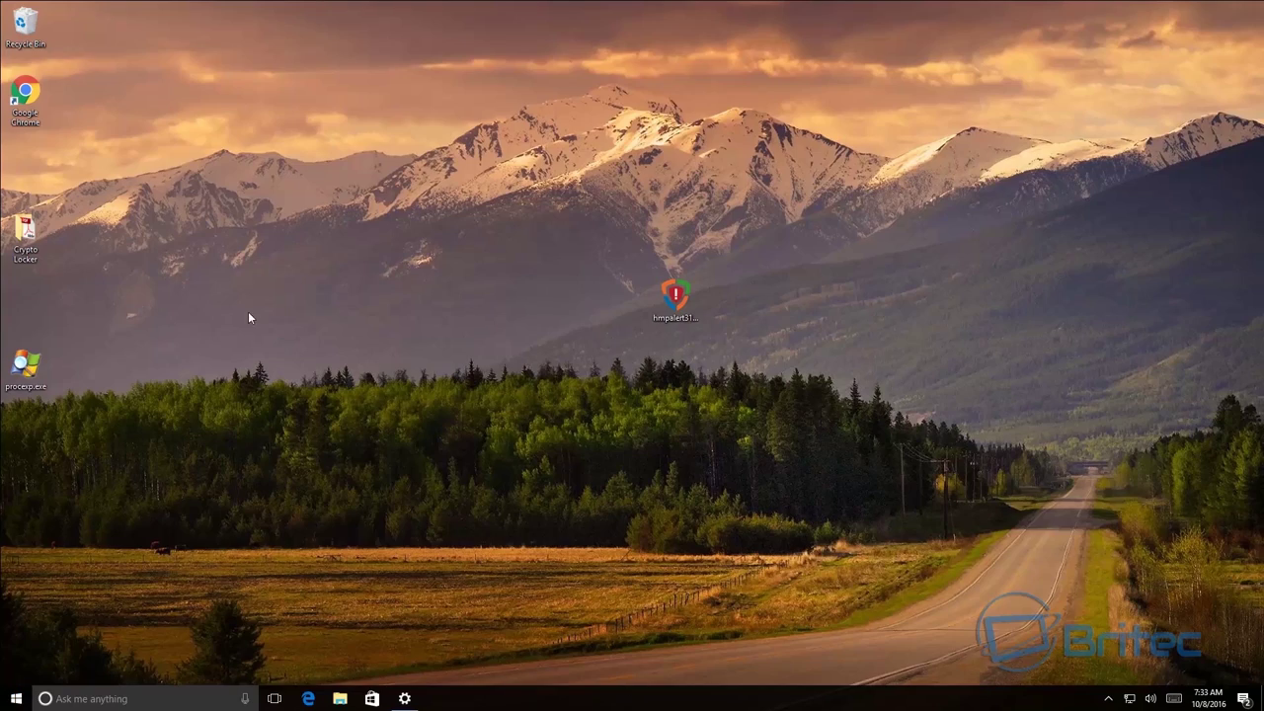
- Empty the Recycle Bin permanently, and launch HitmanPro.Alert from the desktop for a malware scan
key(super)
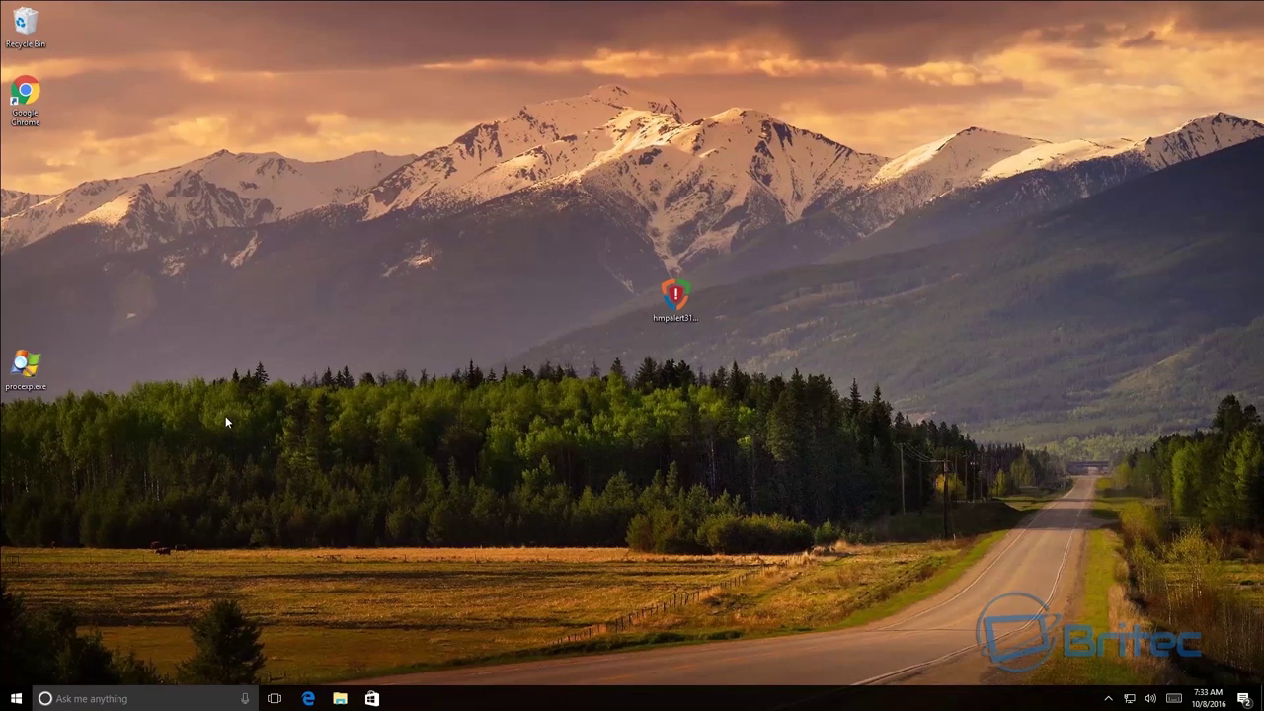
right_click(16, 18)
click(54, 44)
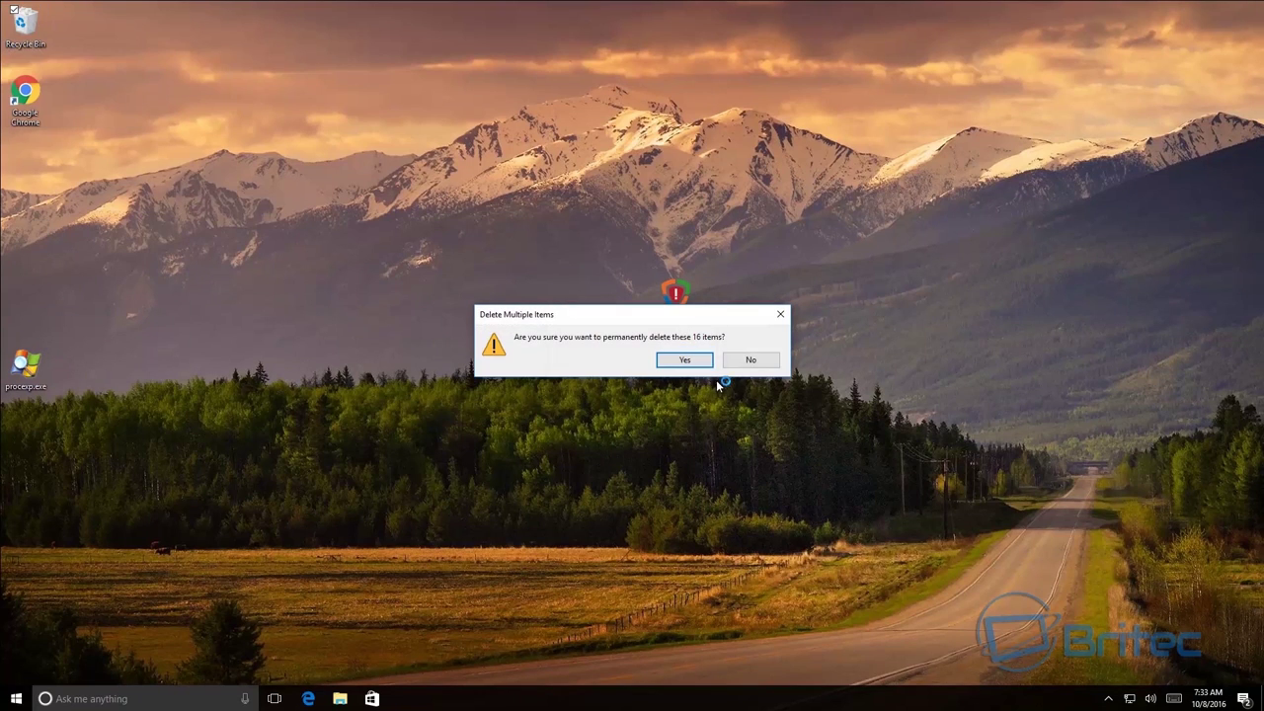
click(684, 359)
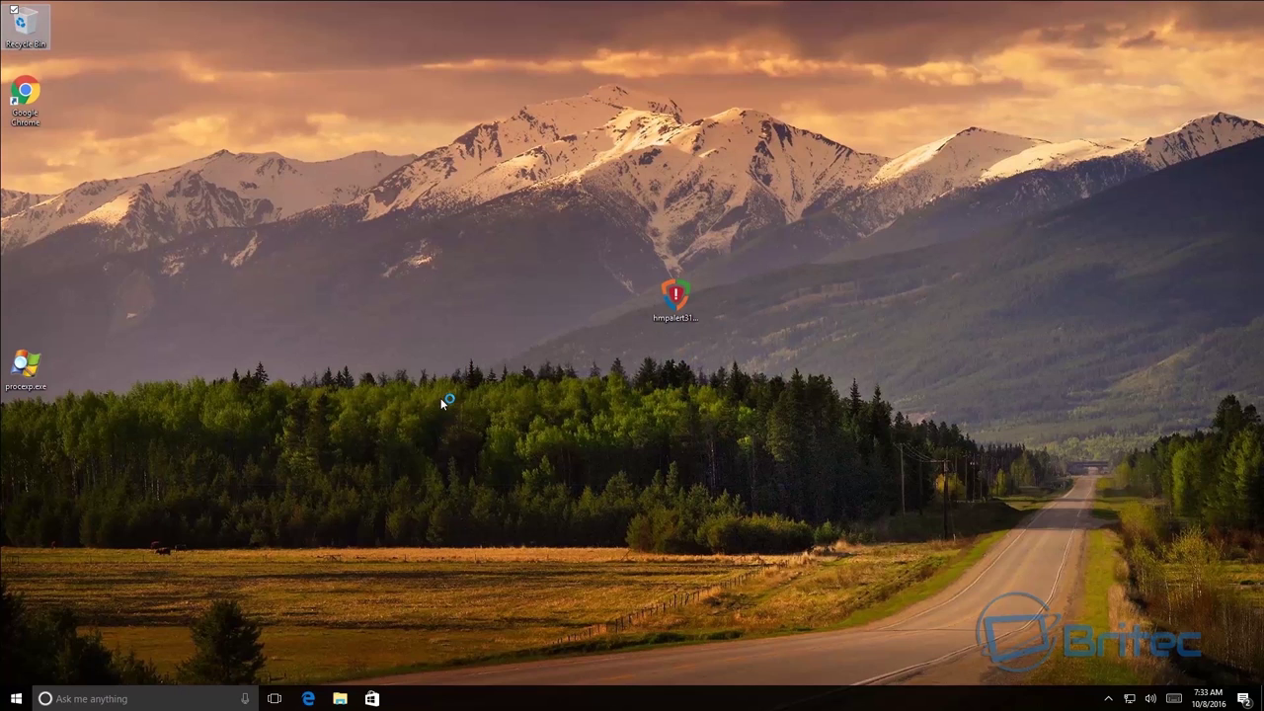
double_click(675, 296)
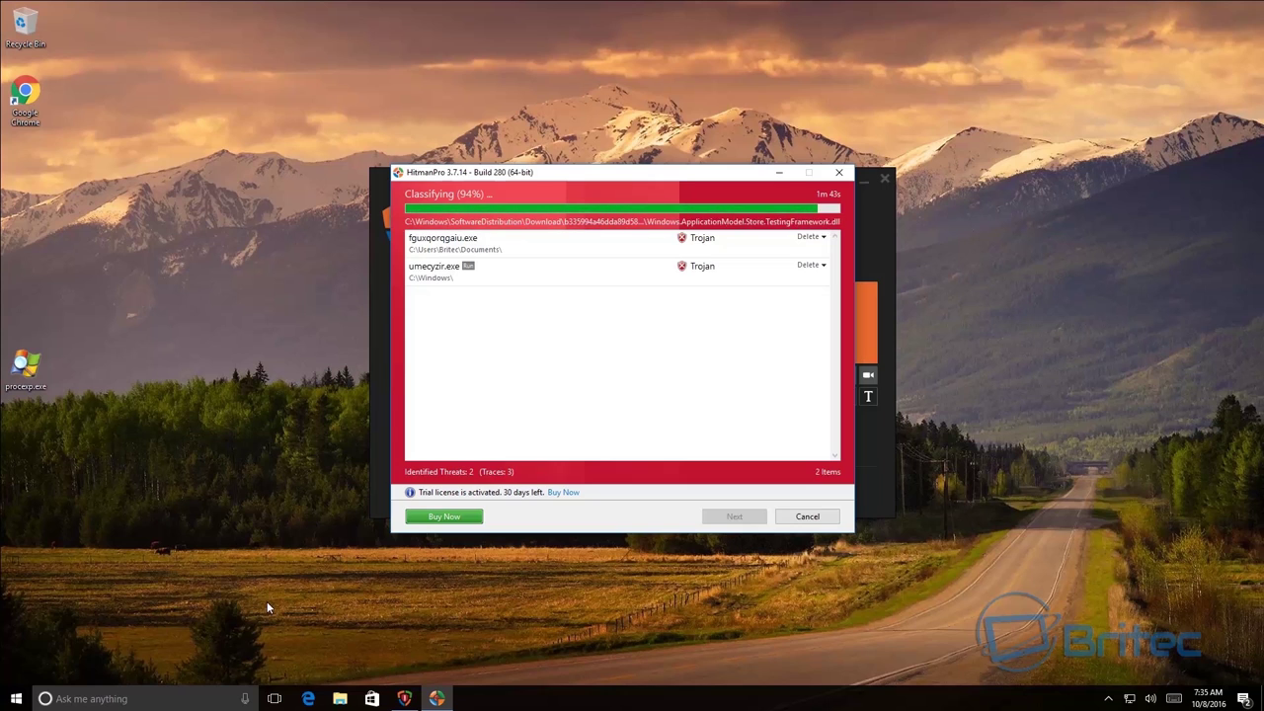
- Delete the _3_HELP_instructions.html ransom note from the Saved Pictures folder in File Explorer, and close the folder window
click(339, 698)
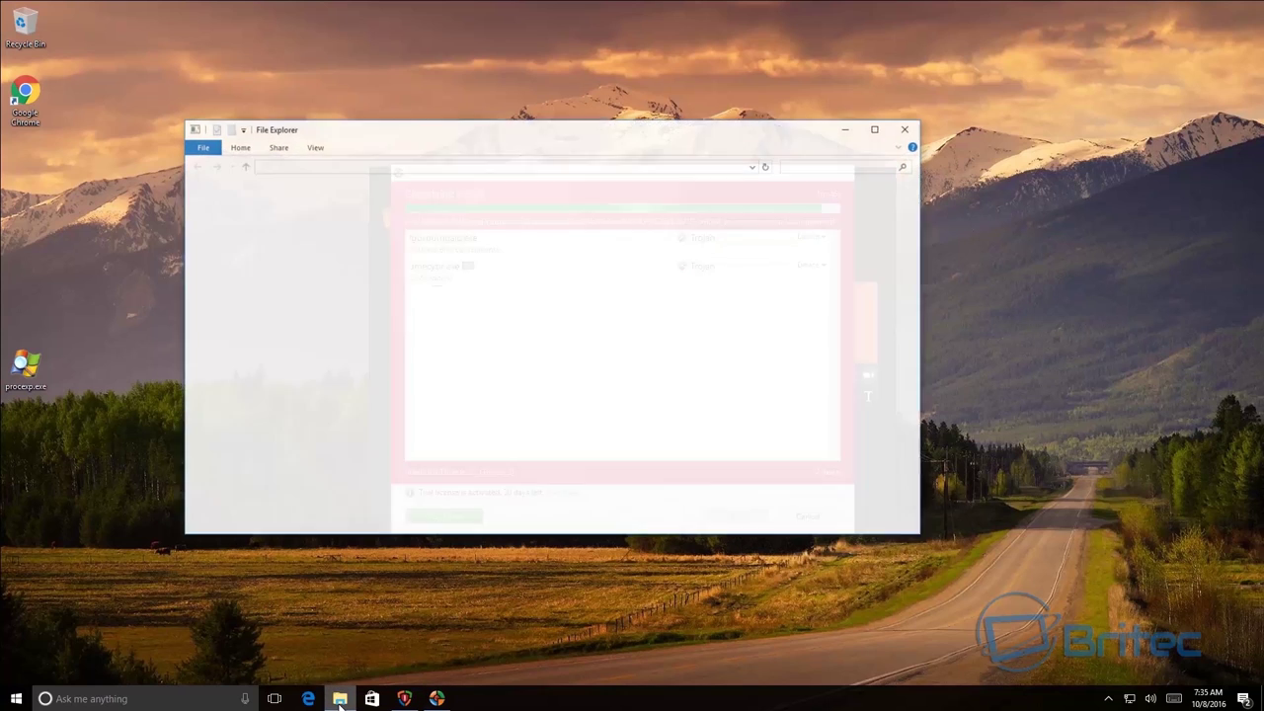
click(229, 258)
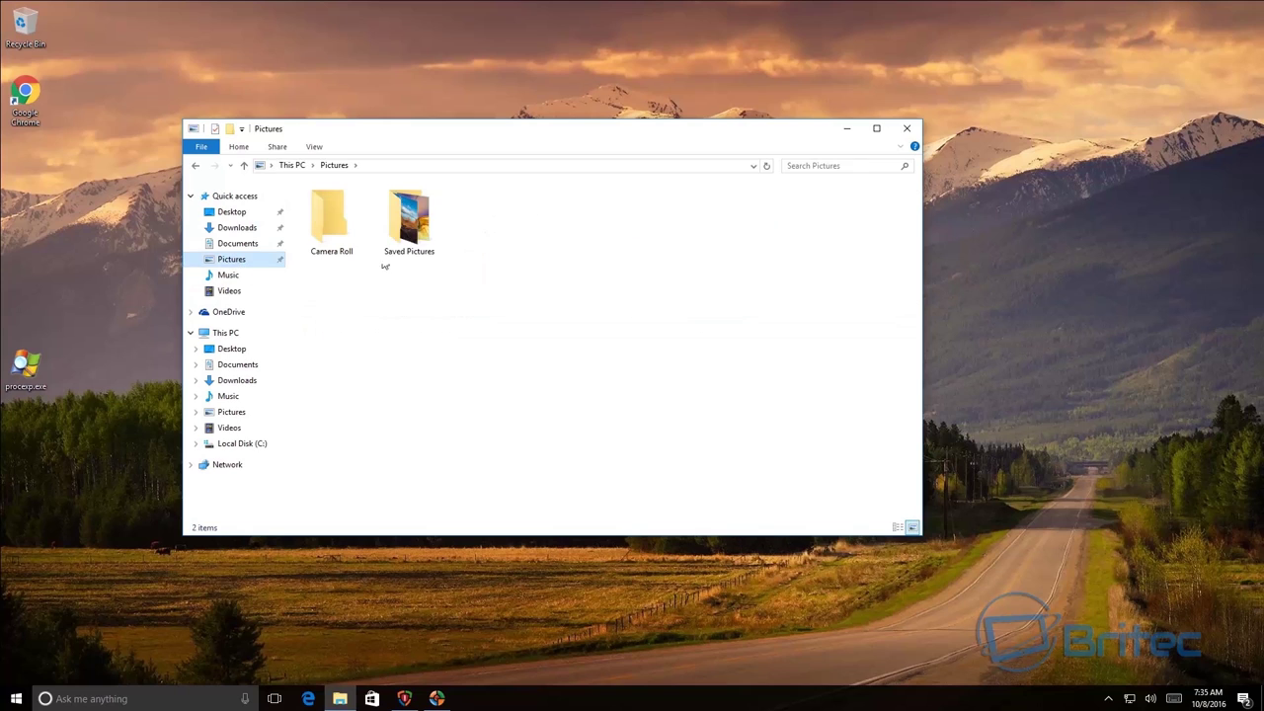
double_click(409, 220)
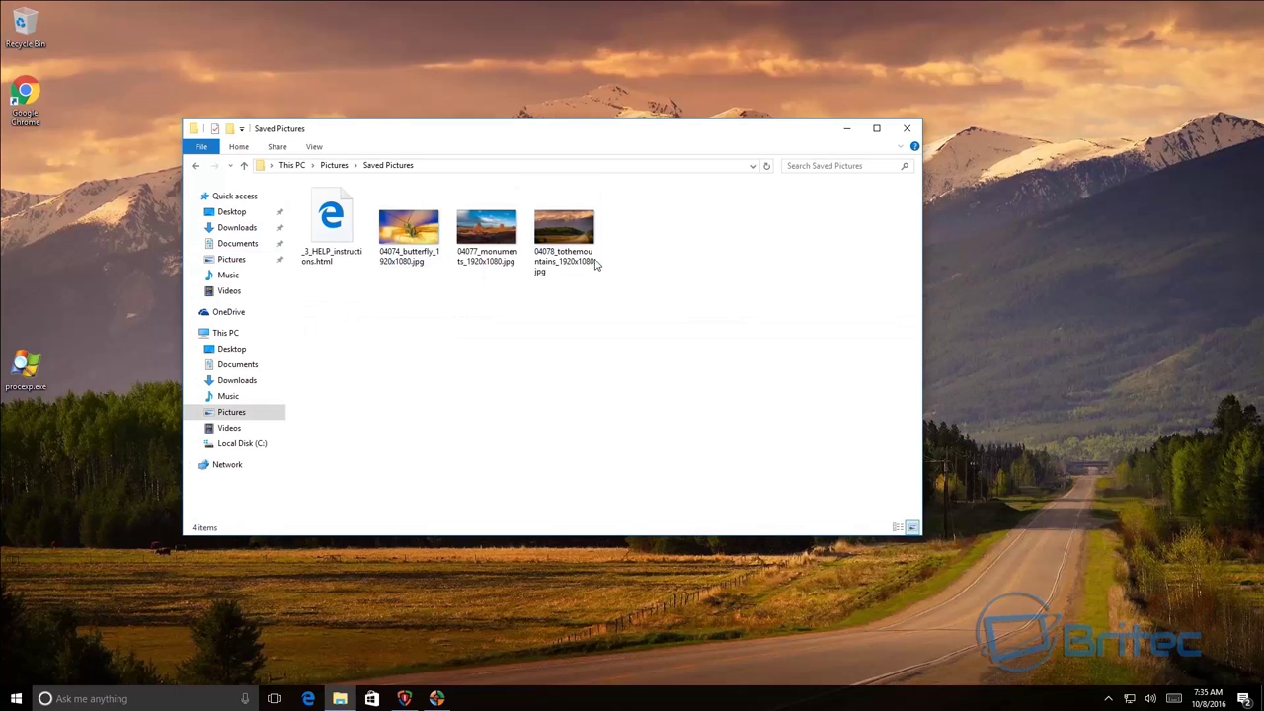
right_click(307, 225)
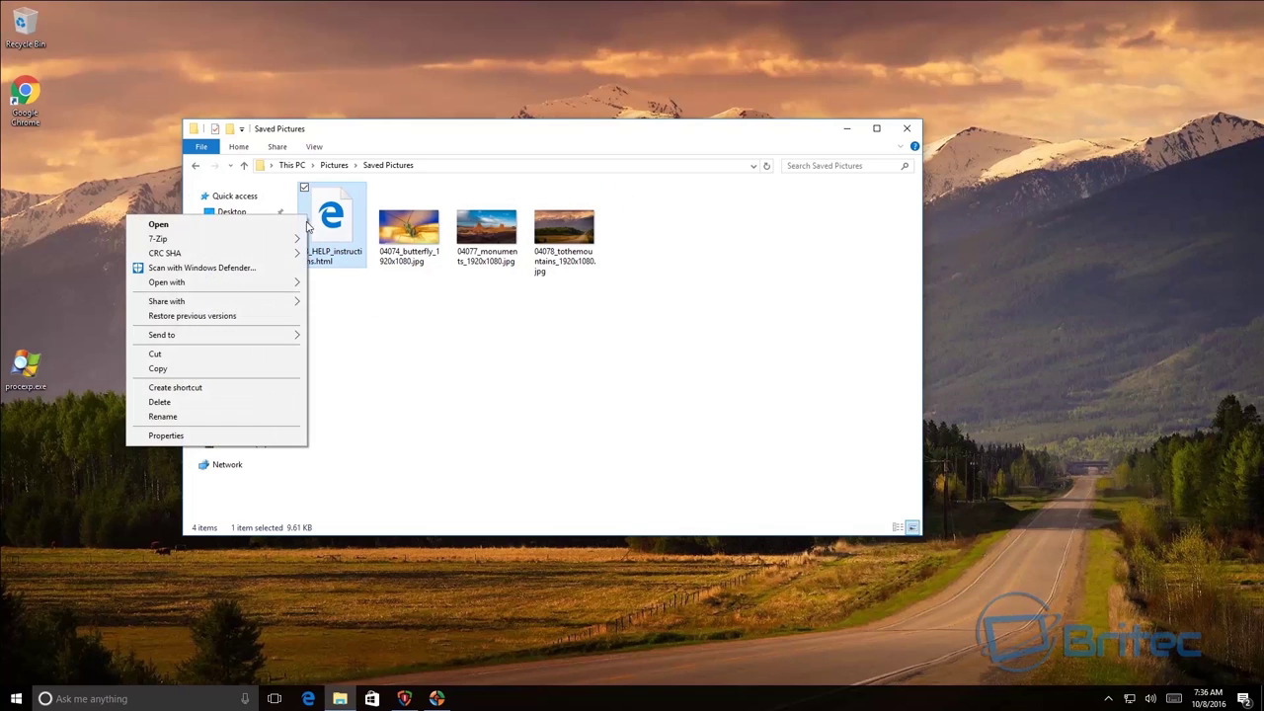
click(192, 404)
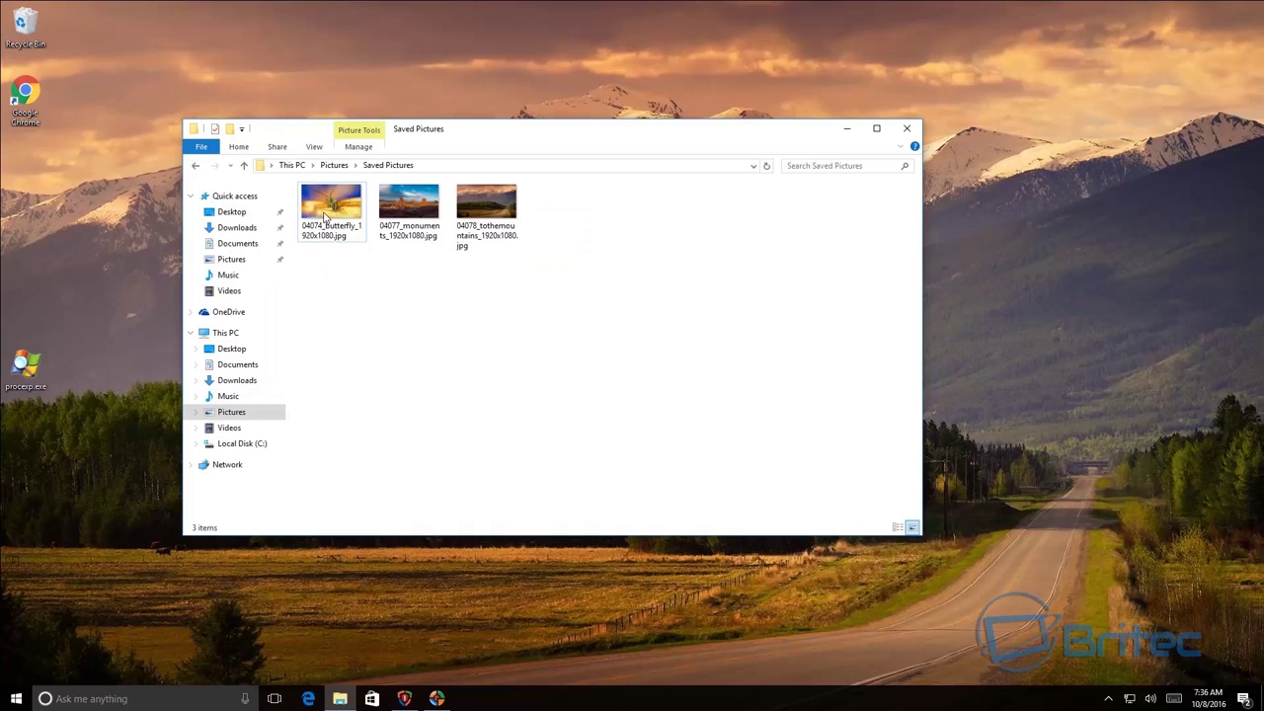
click(906, 128)
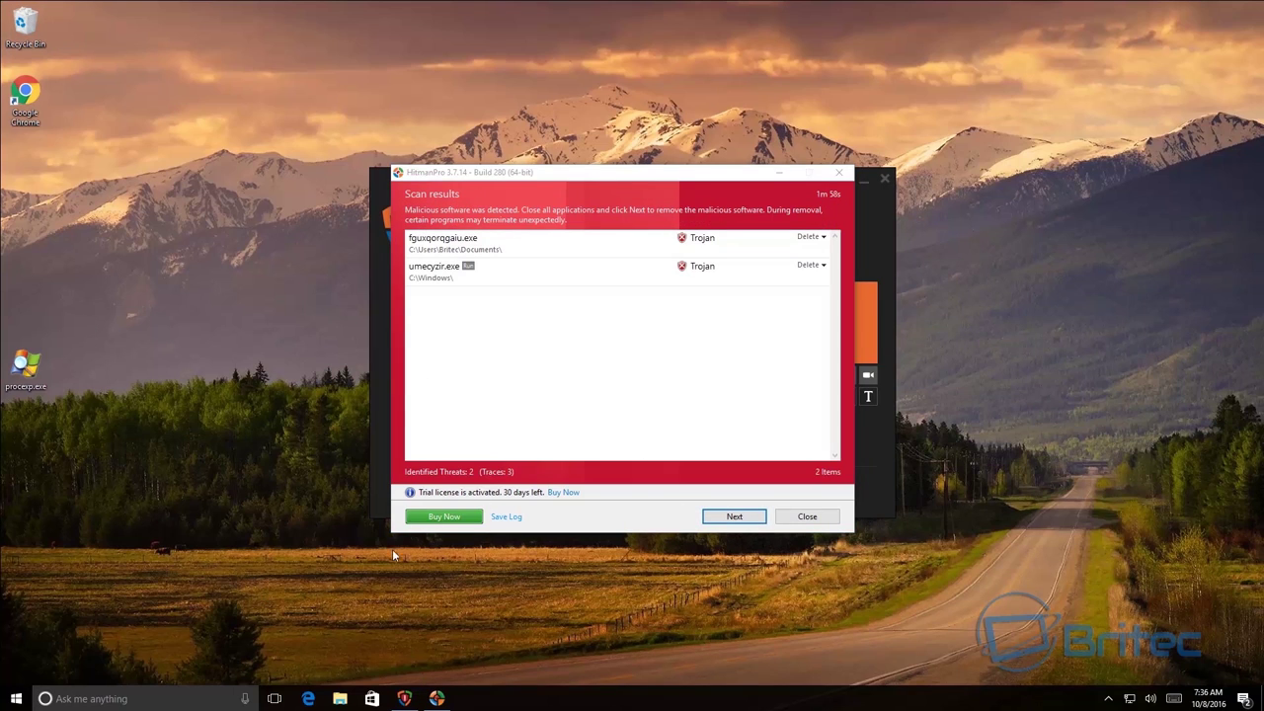
- Remove the detected Trojans fguxqorqgaiu.exe and umecyzir.exe with HitmanPro, and reboot the computer to complete the removal
click(734, 516)
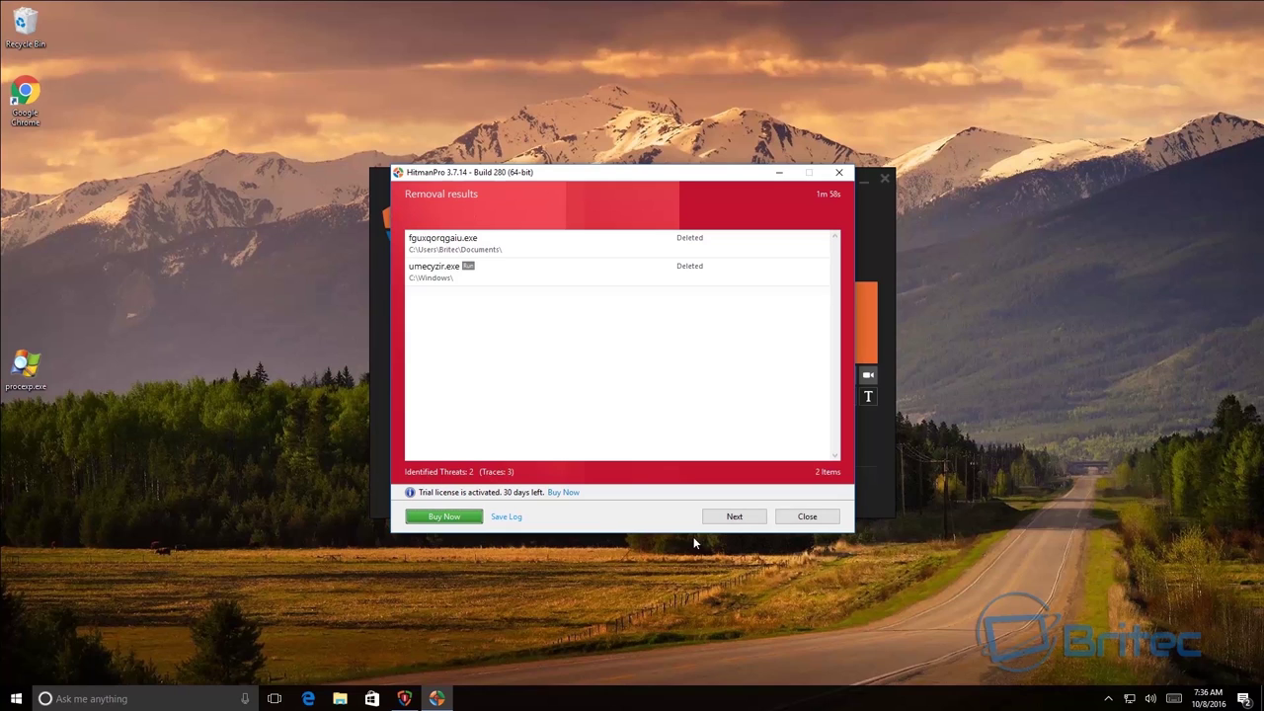
click(732, 518)
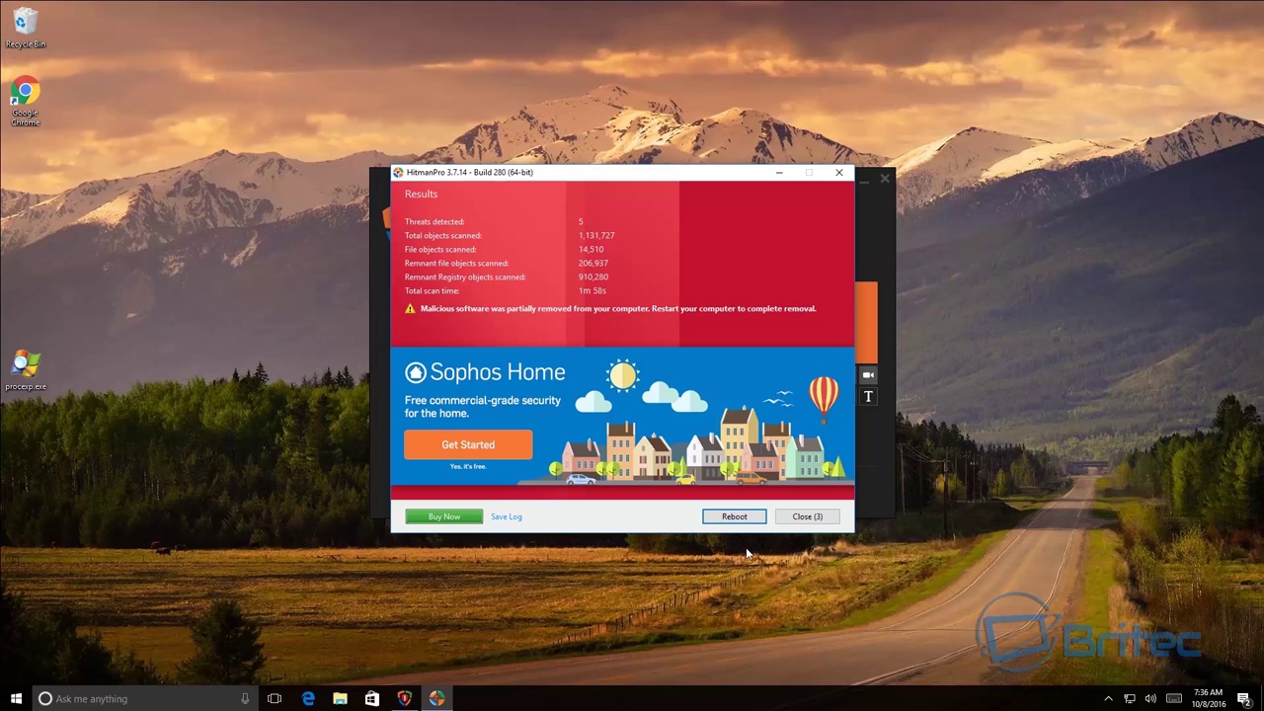
click(732, 520)
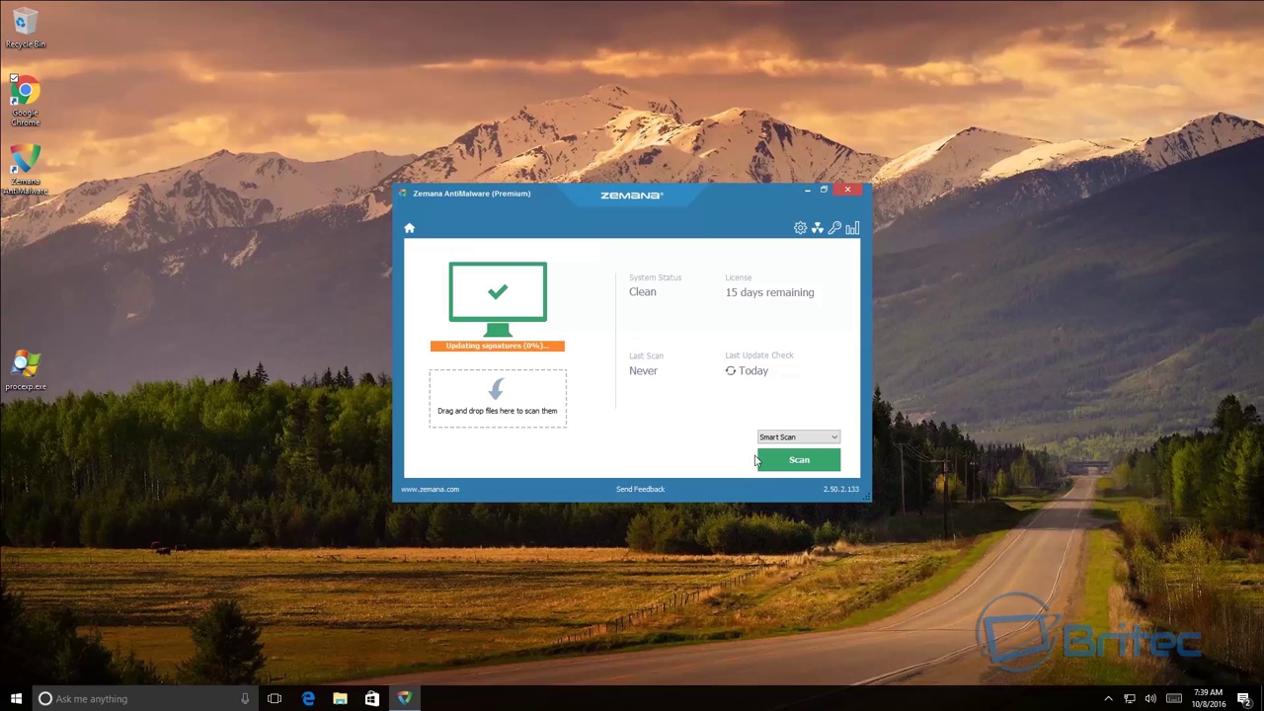
- Run a Deep Scan of the computer in Zemana AntiMalware, and close the program once the scan finishes
click(818, 438)
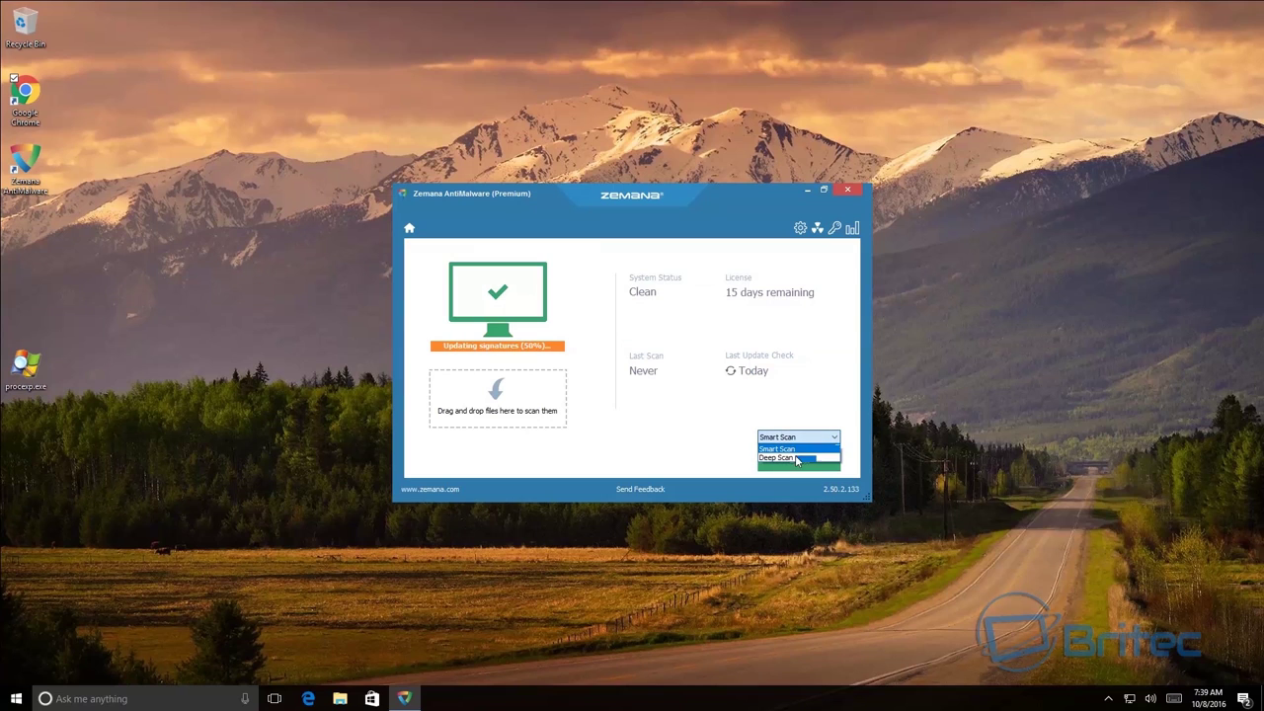
click(780, 457)
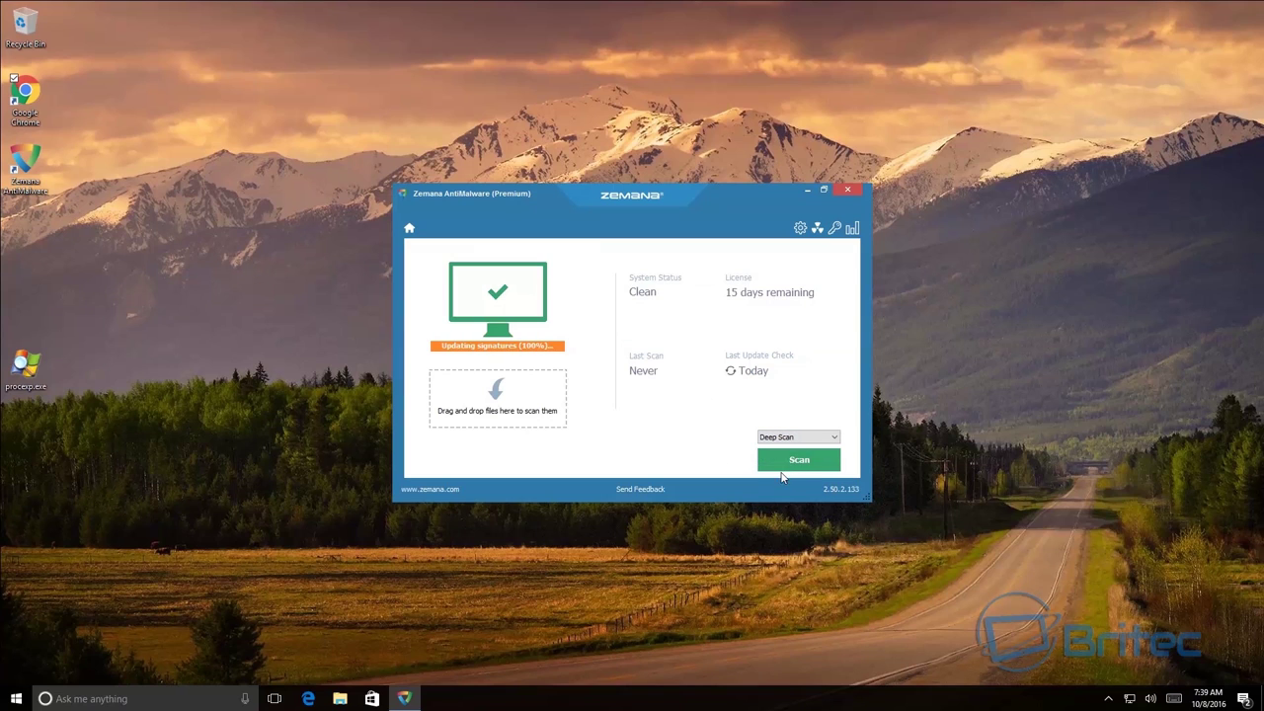
click(799, 461)
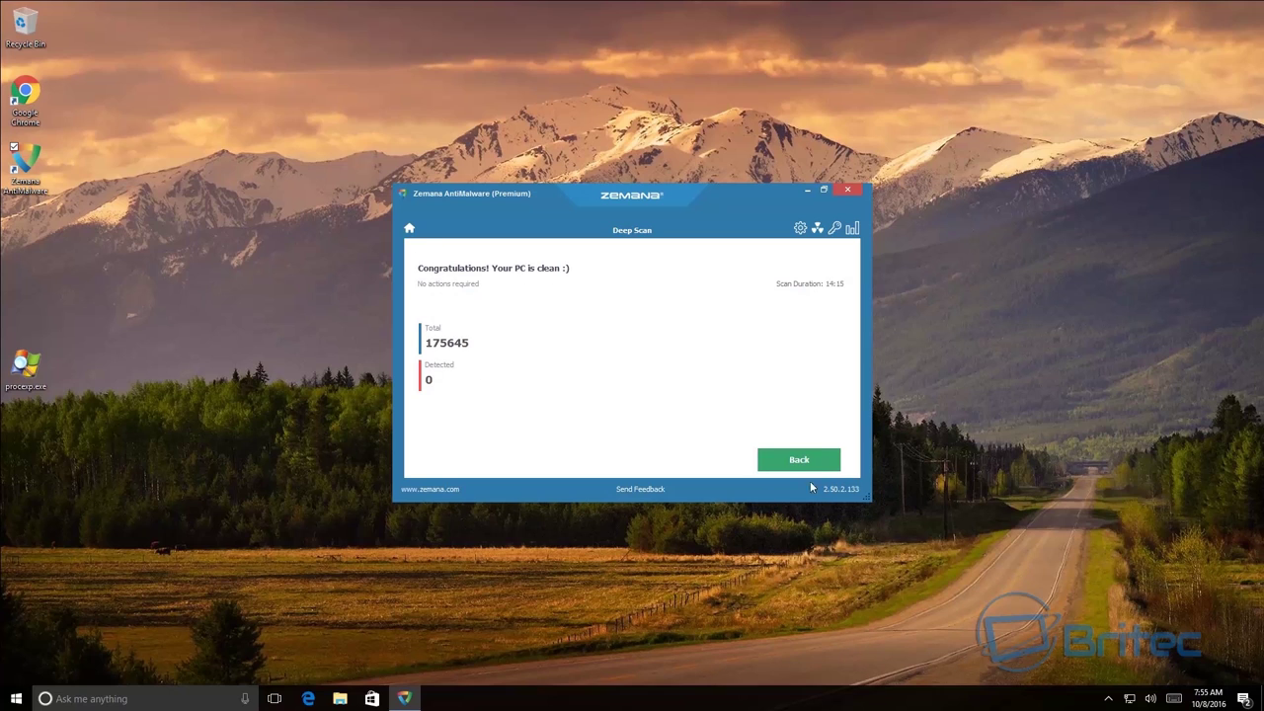
click(849, 190)
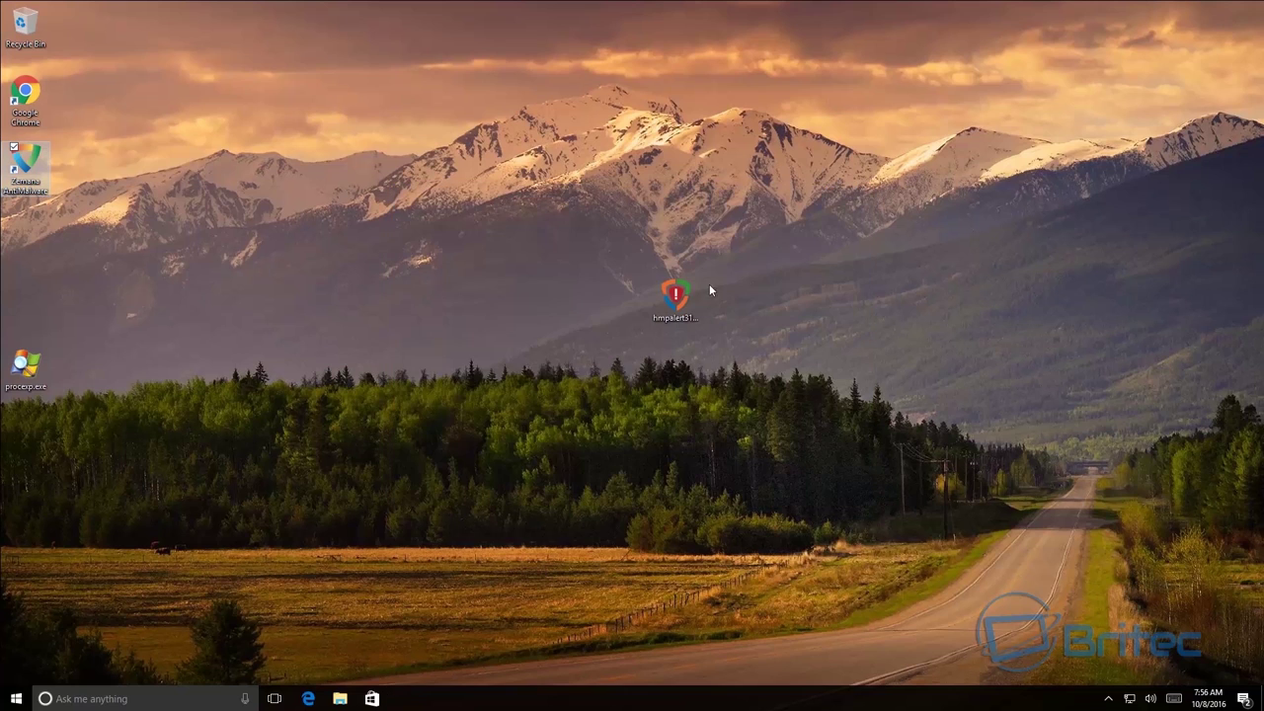